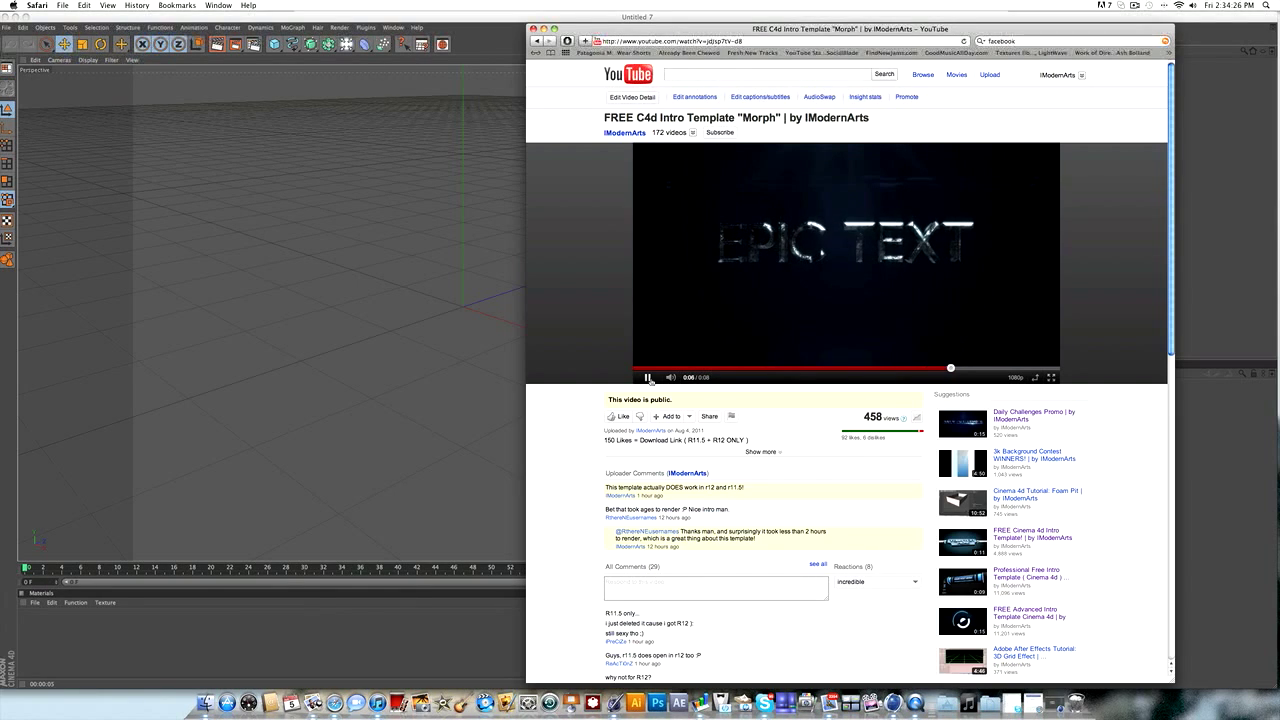
Step: Review the "Morph" intro video on YouTube, replaying it from the start to the EPIC TEXT reveal, and return to Cinema 4D
click(648, 378)
drag(672, 369, 702, 369)
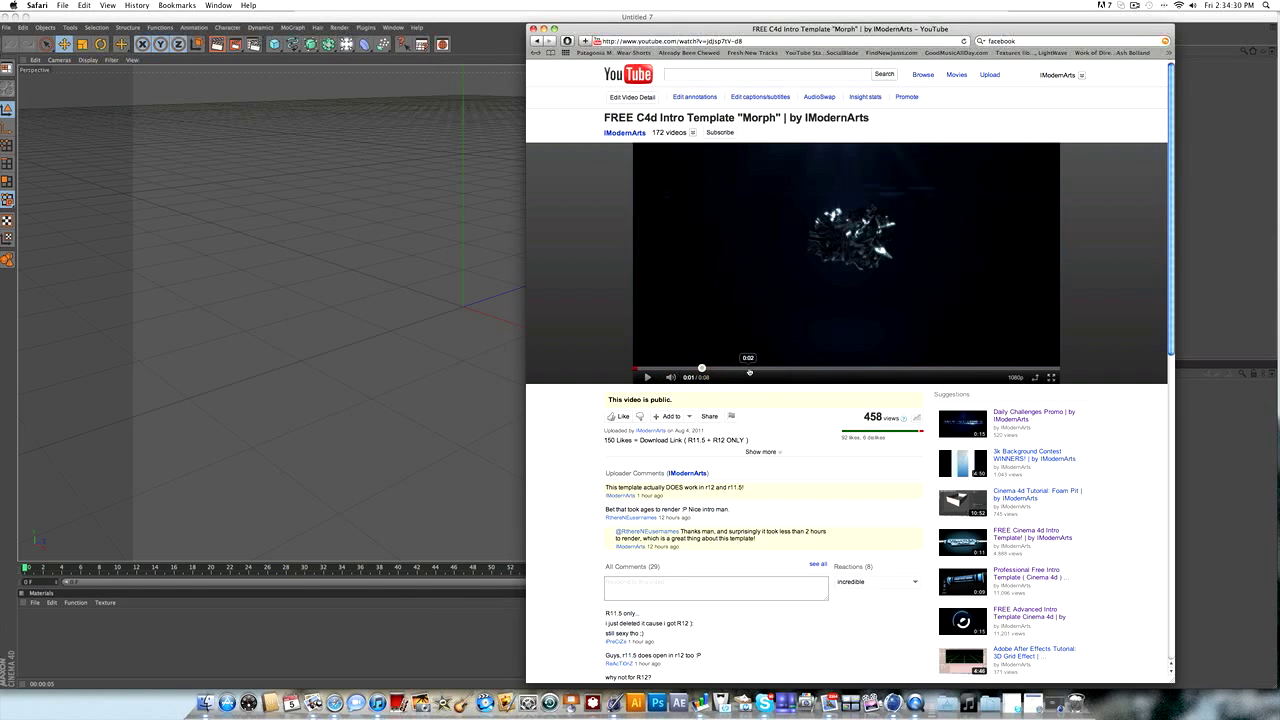
click(745, 369)
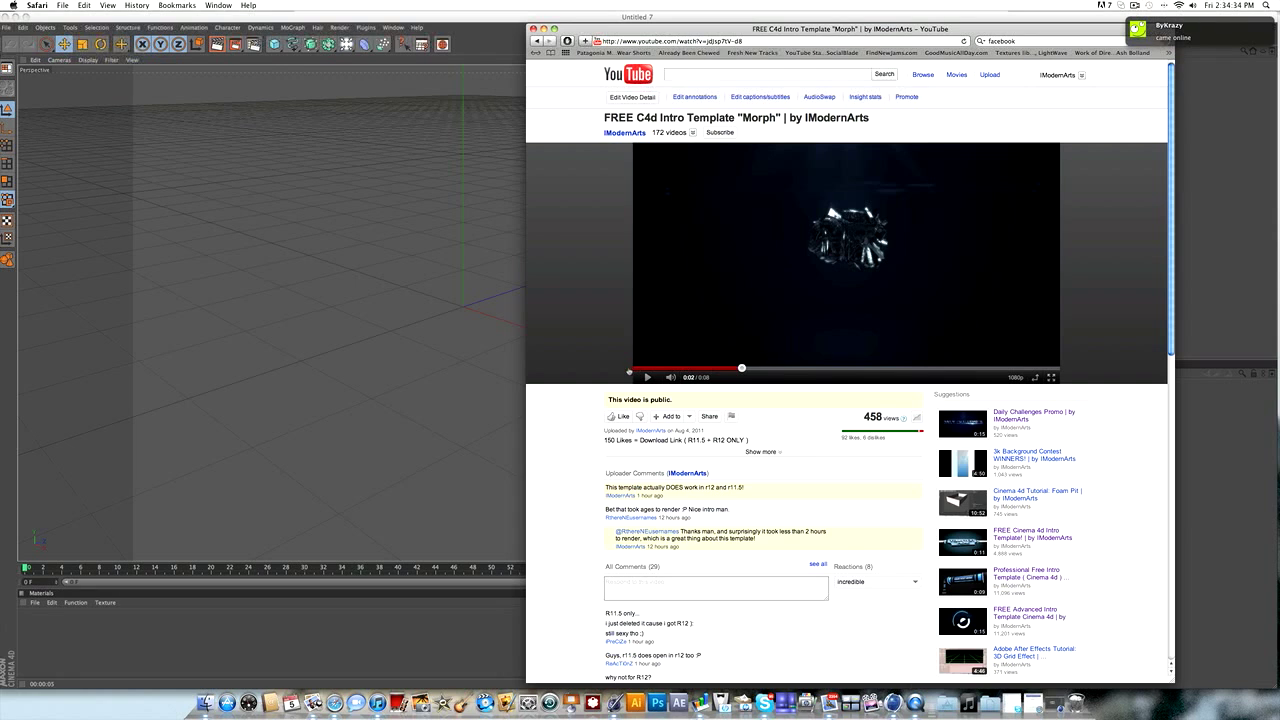
click(635, 369)
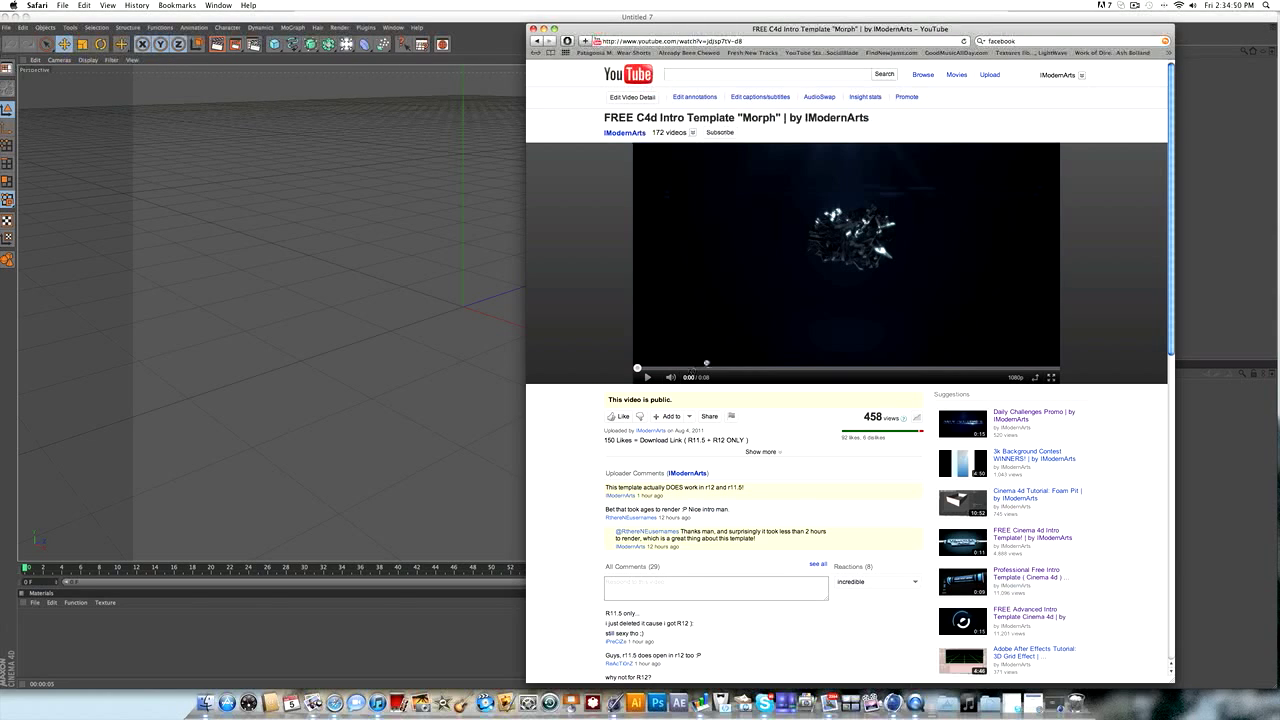
scroll(705, 361, down, 1)
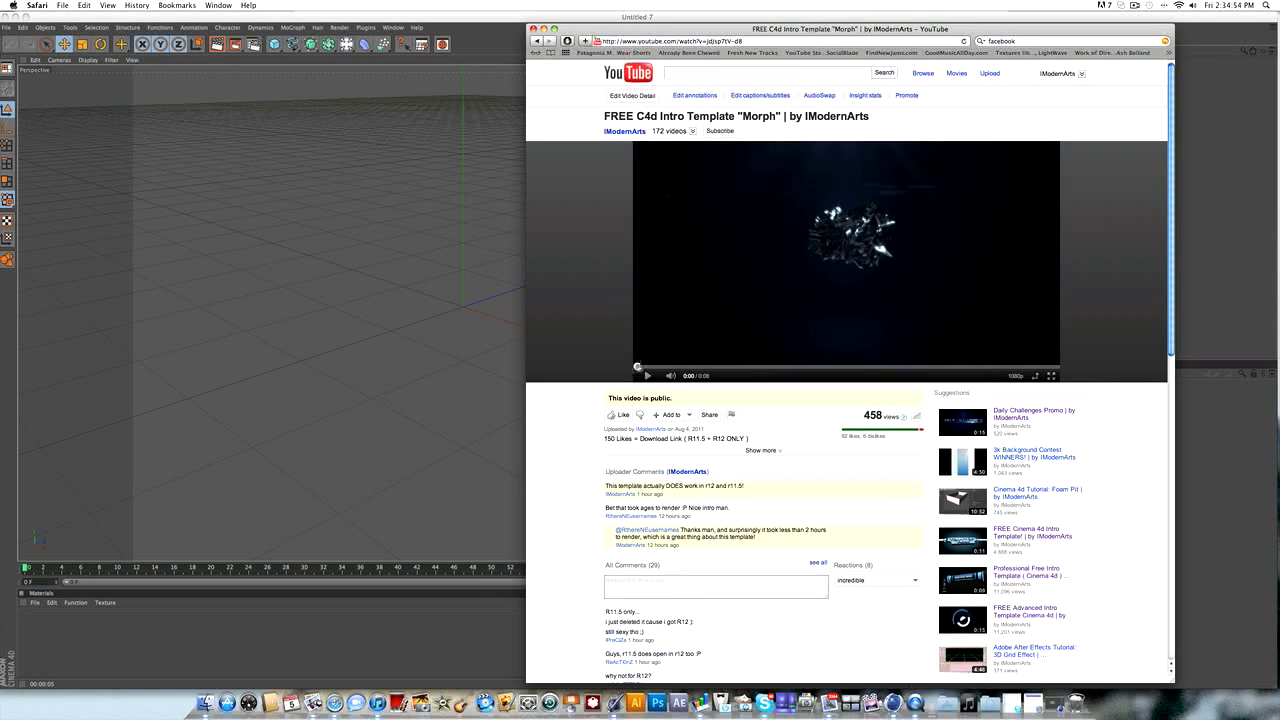
click(647, 375)
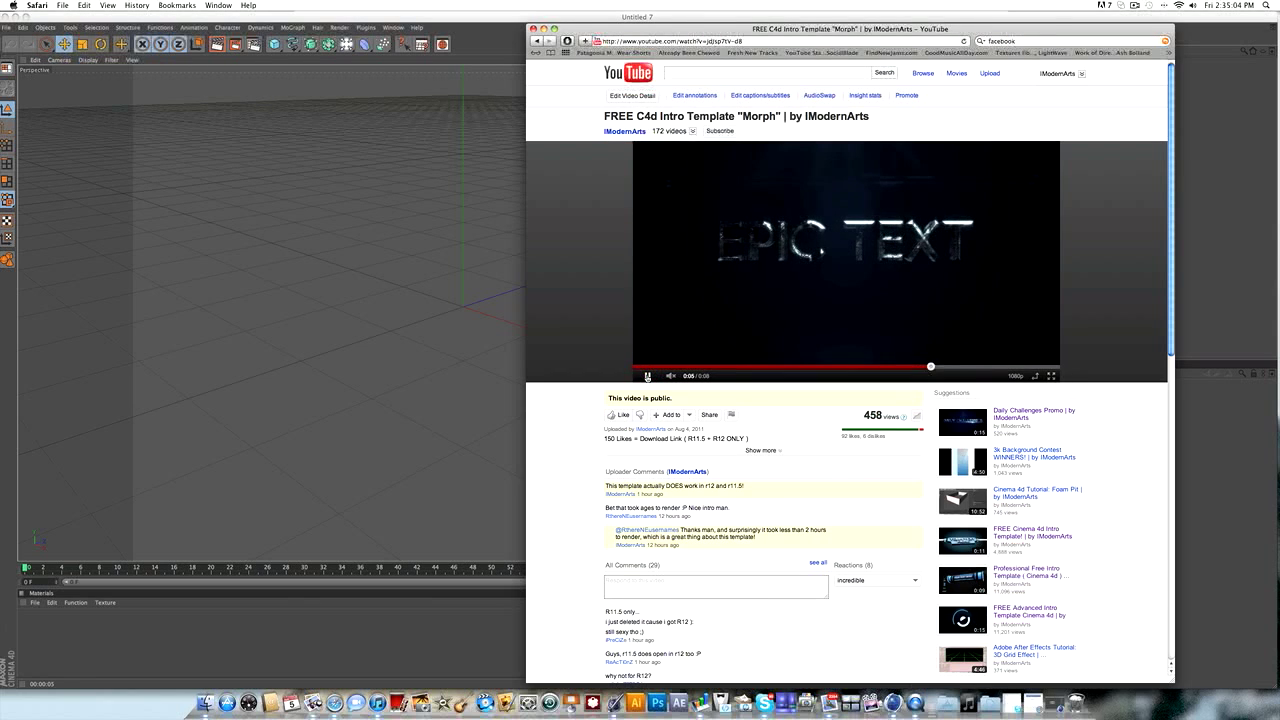
click(647, 376)
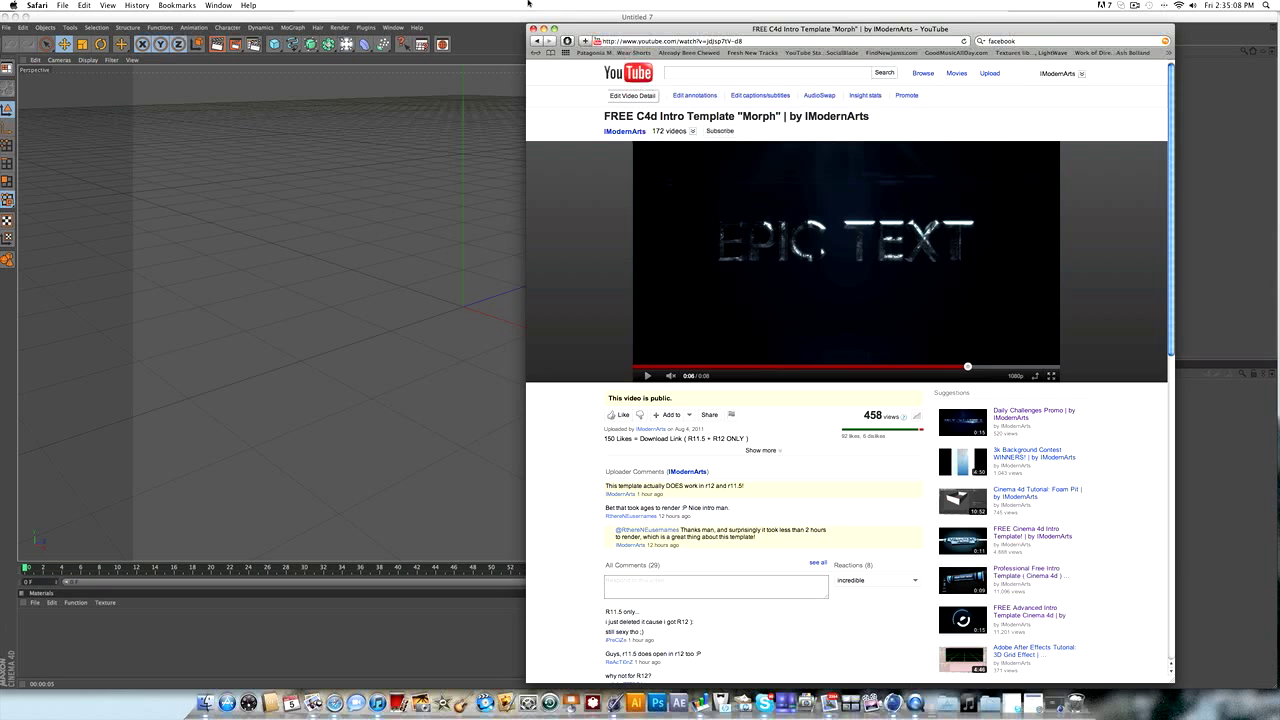
click(544, 28)
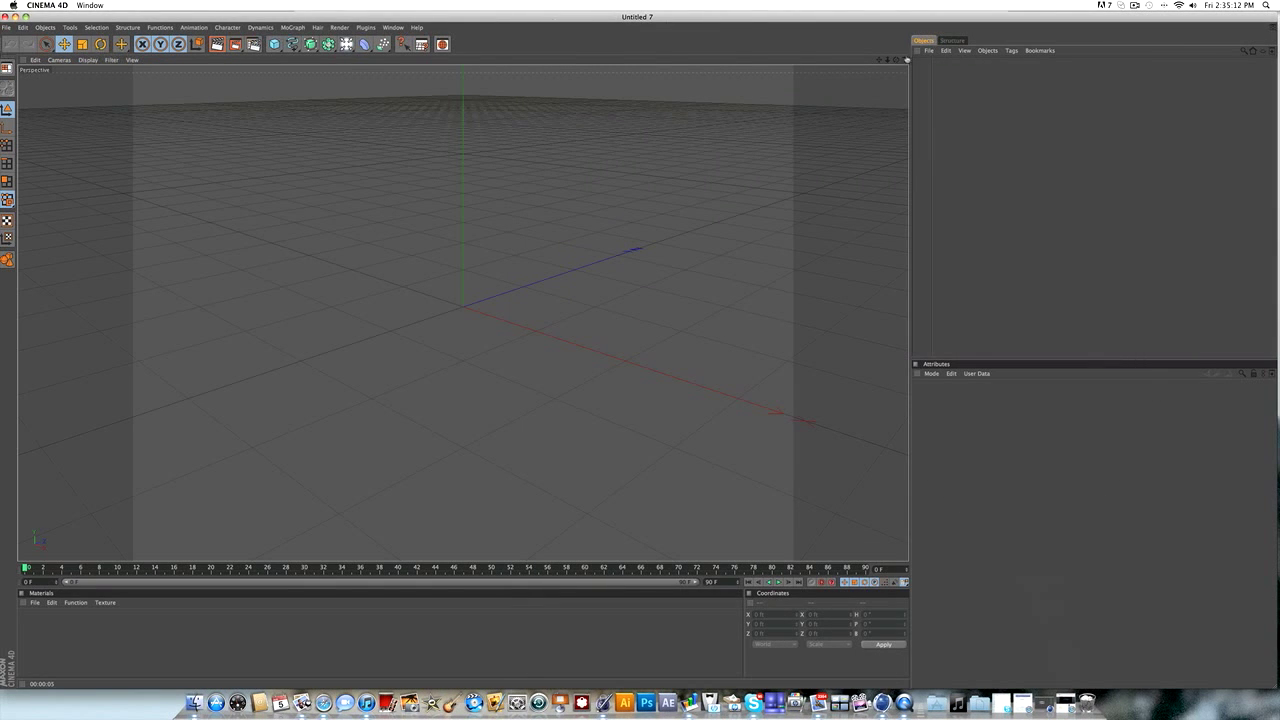
Step: Orbit the perspective view down to face the horizon straight on, and rewind the reference video near its start
drag(897, 60, 897, 126)
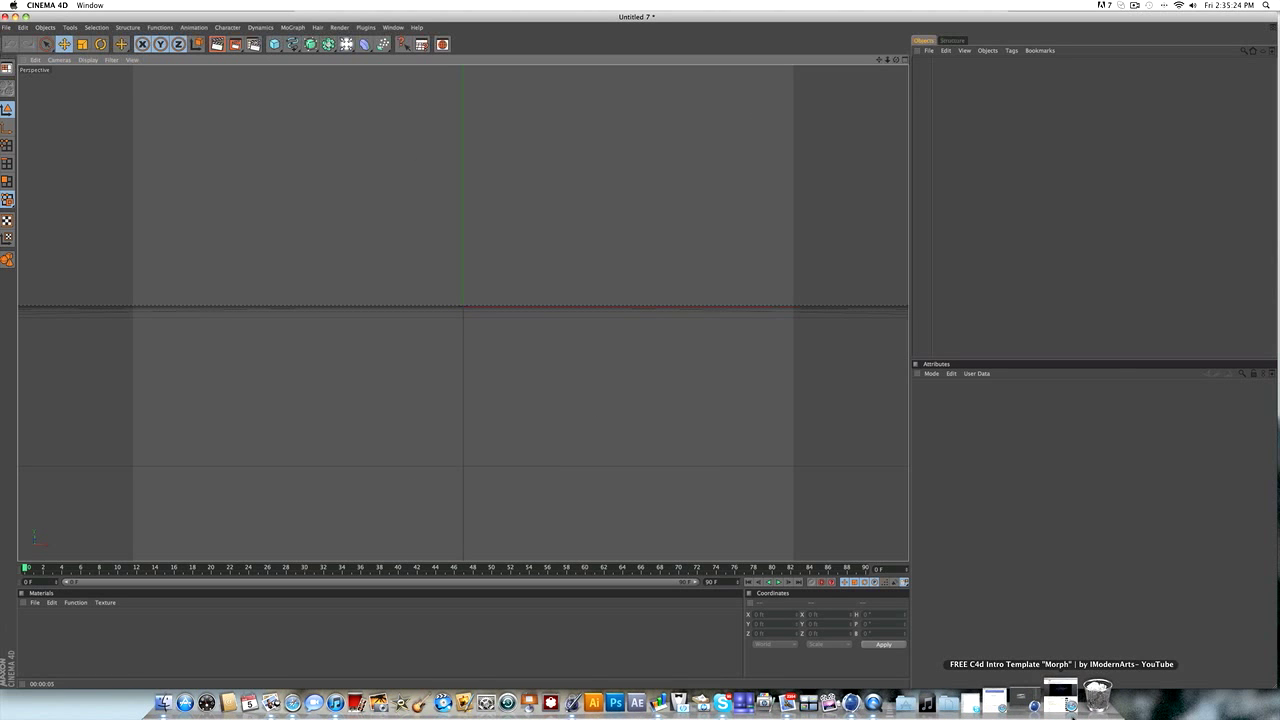
click(1062, 700)
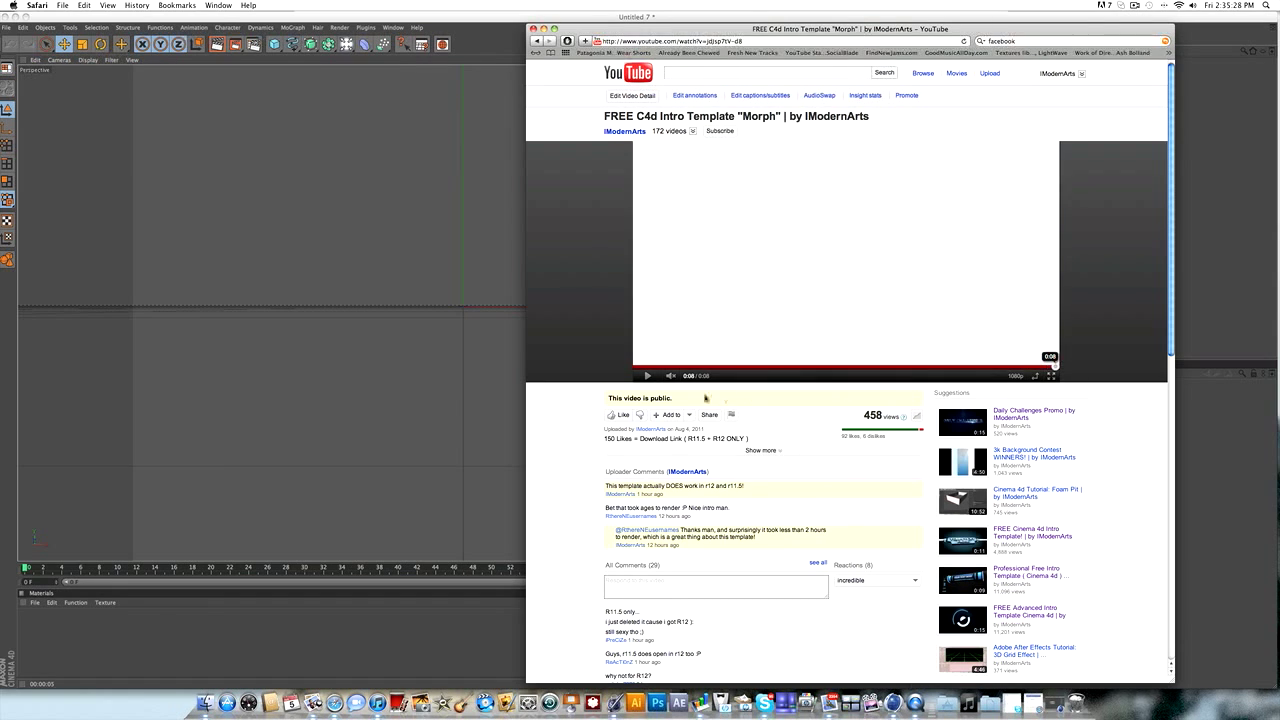
click(668, 366)
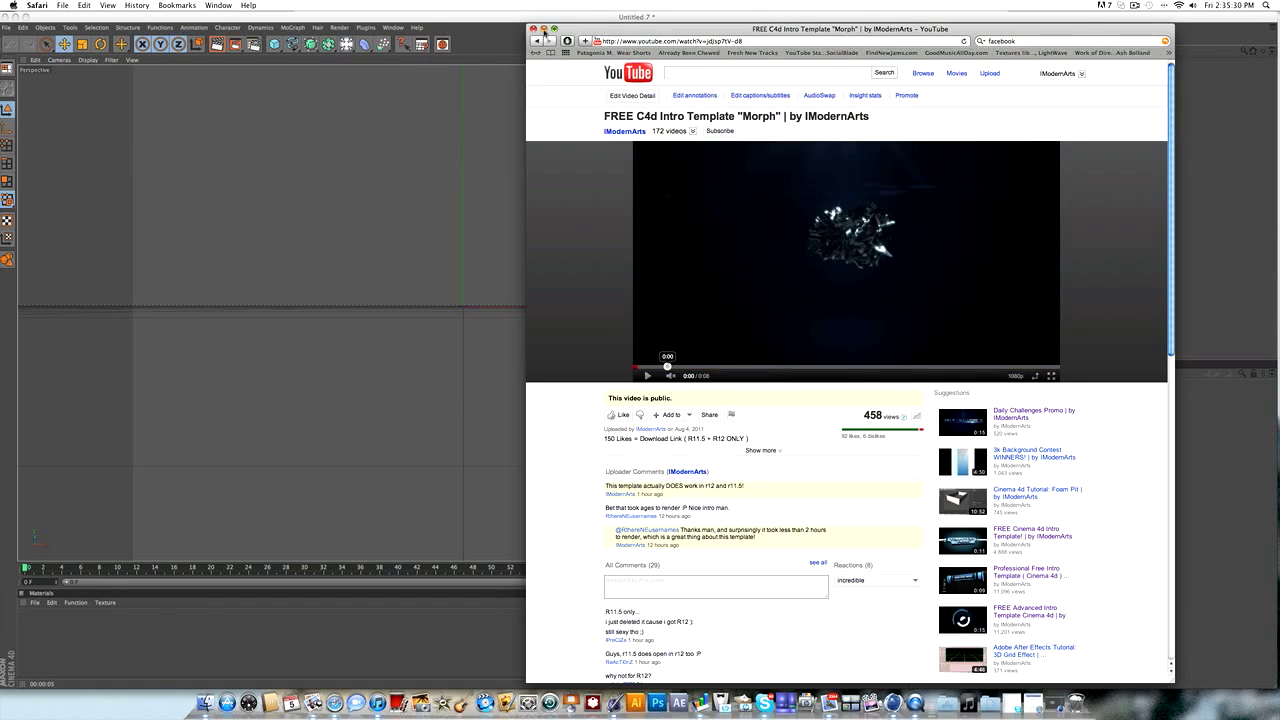
click(544, 29)
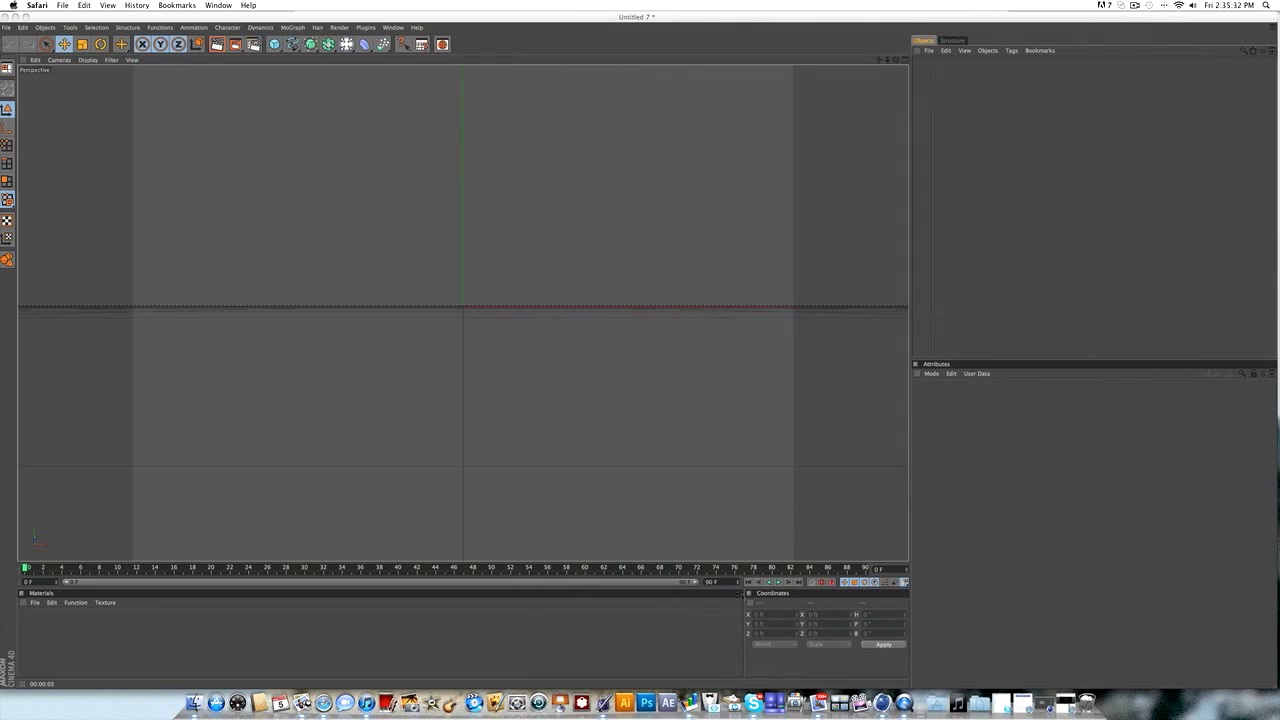
Step: Set the project length to 240 frames, extend the visible timeline range to the full length, and play the animation
click(731, 583)
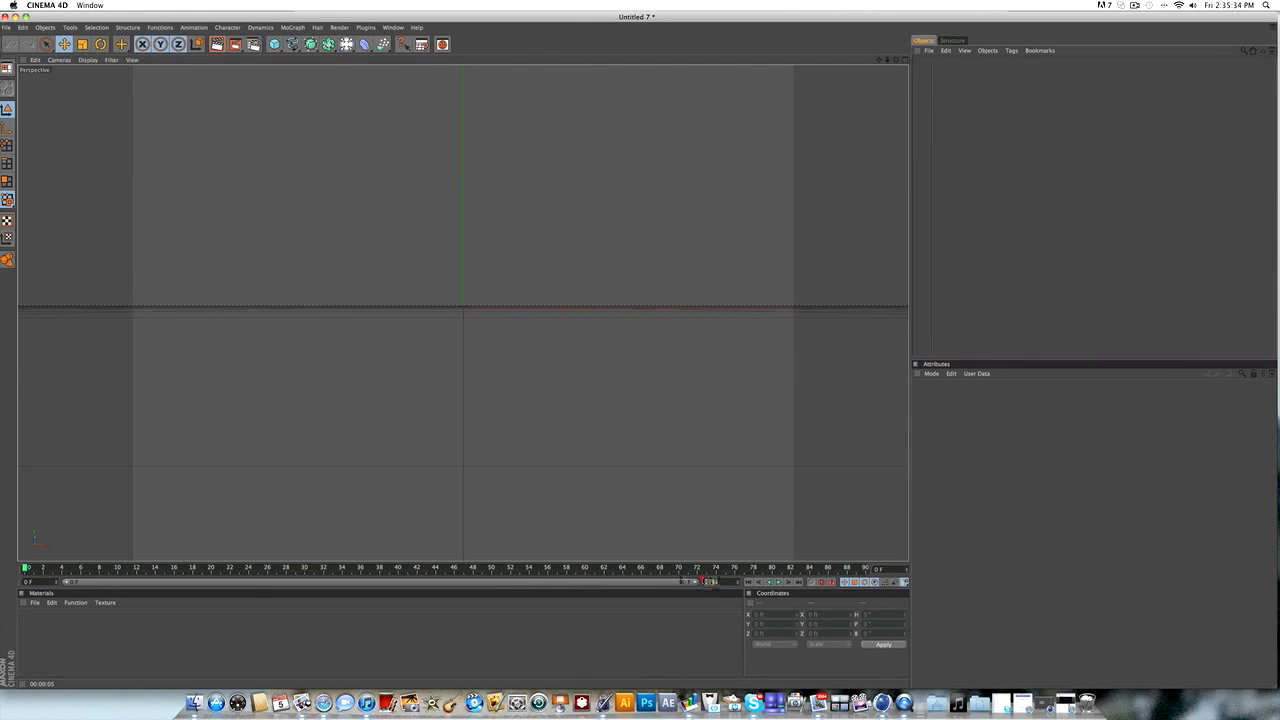
text(240)
key(Return)
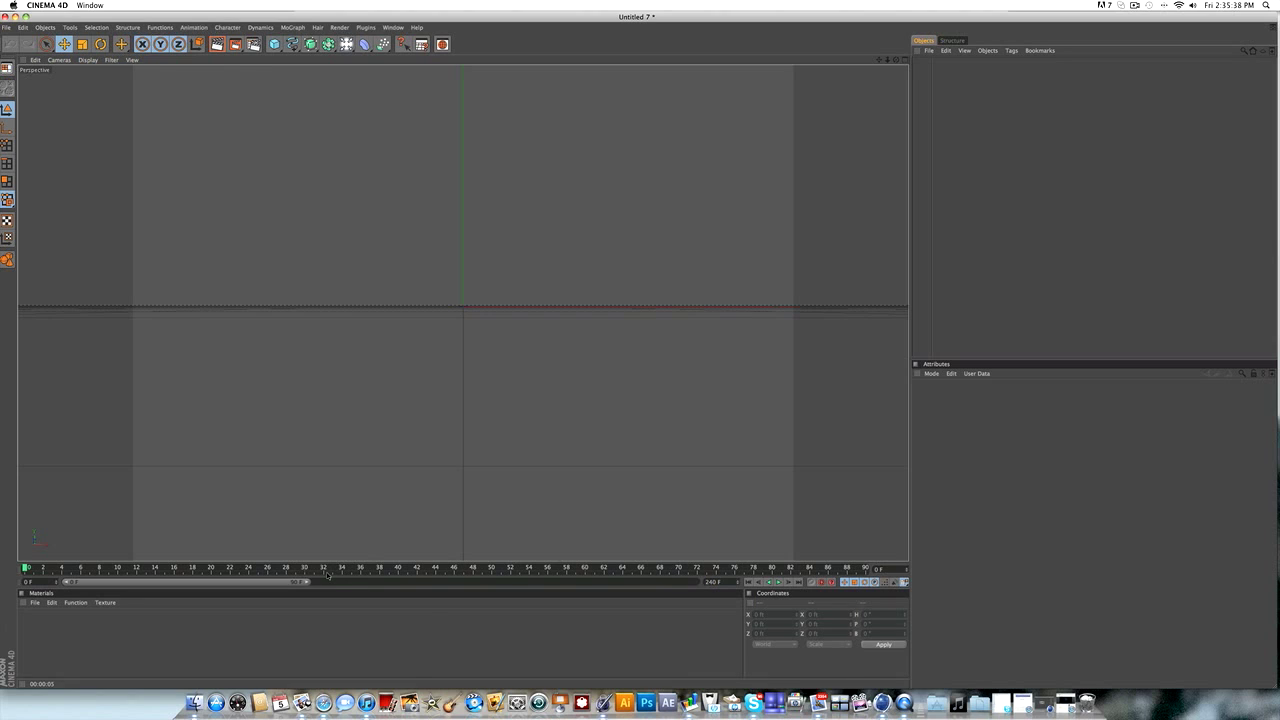
drag(316, 581, 700, 582)
key(F8)
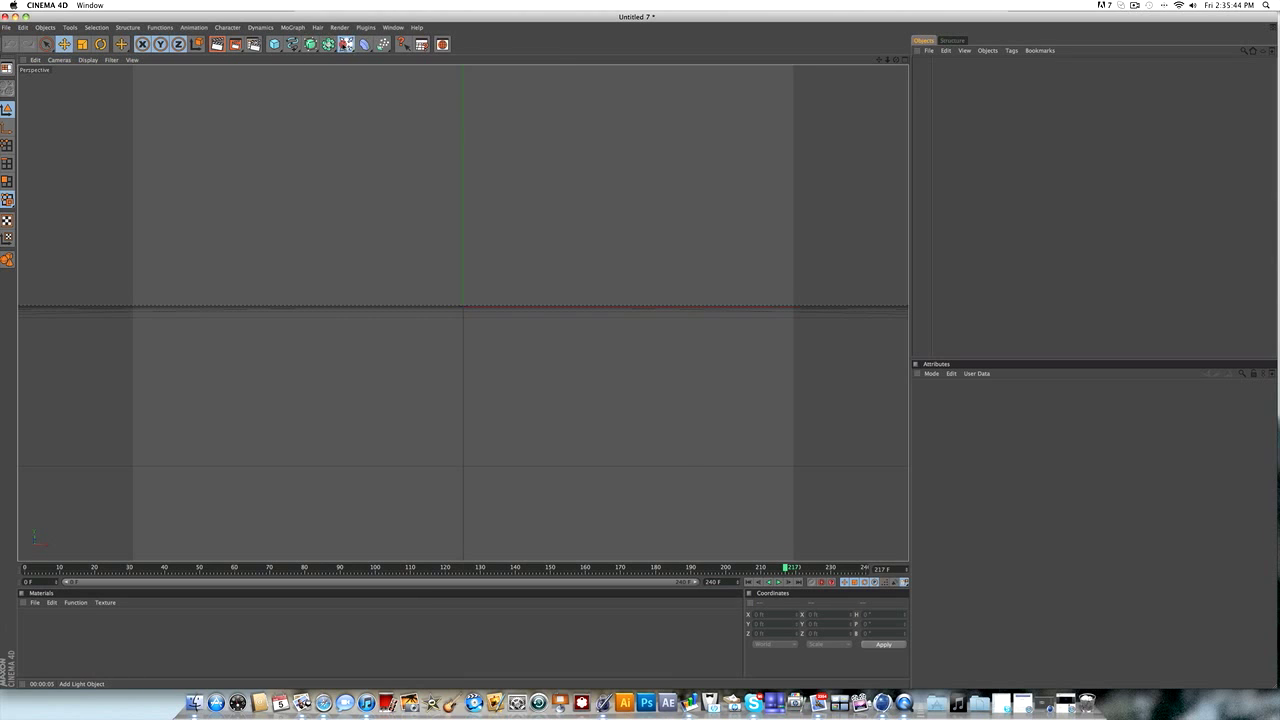
Step: Add a camera, look through it in the viewport, and return the timeline to frame 0 with nothing selected
click(346, 44)
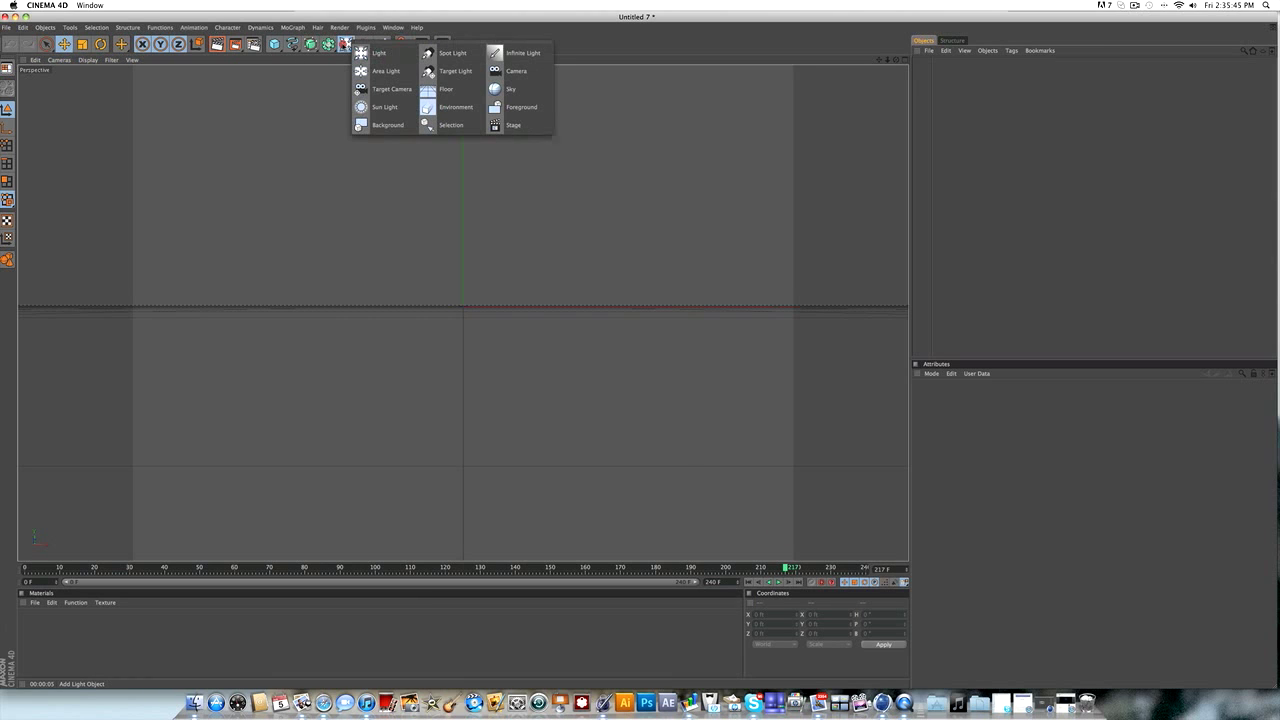
click(511, 72)
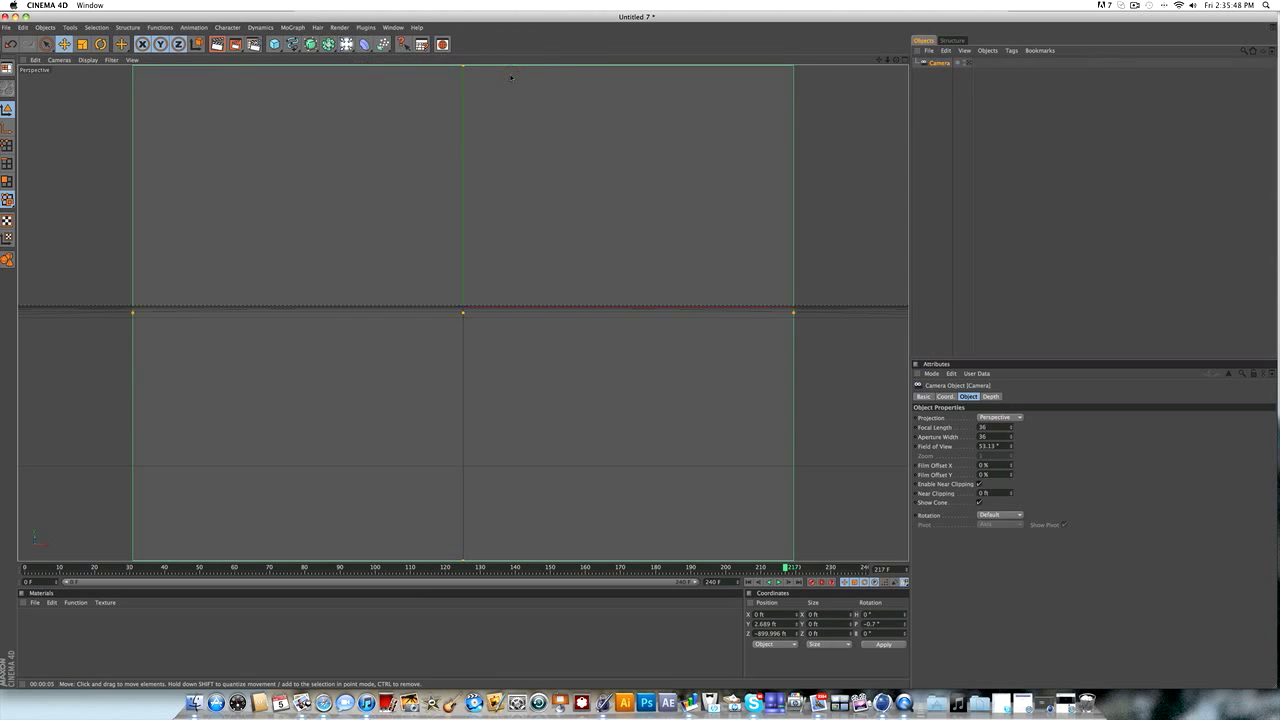
click(968, 63)
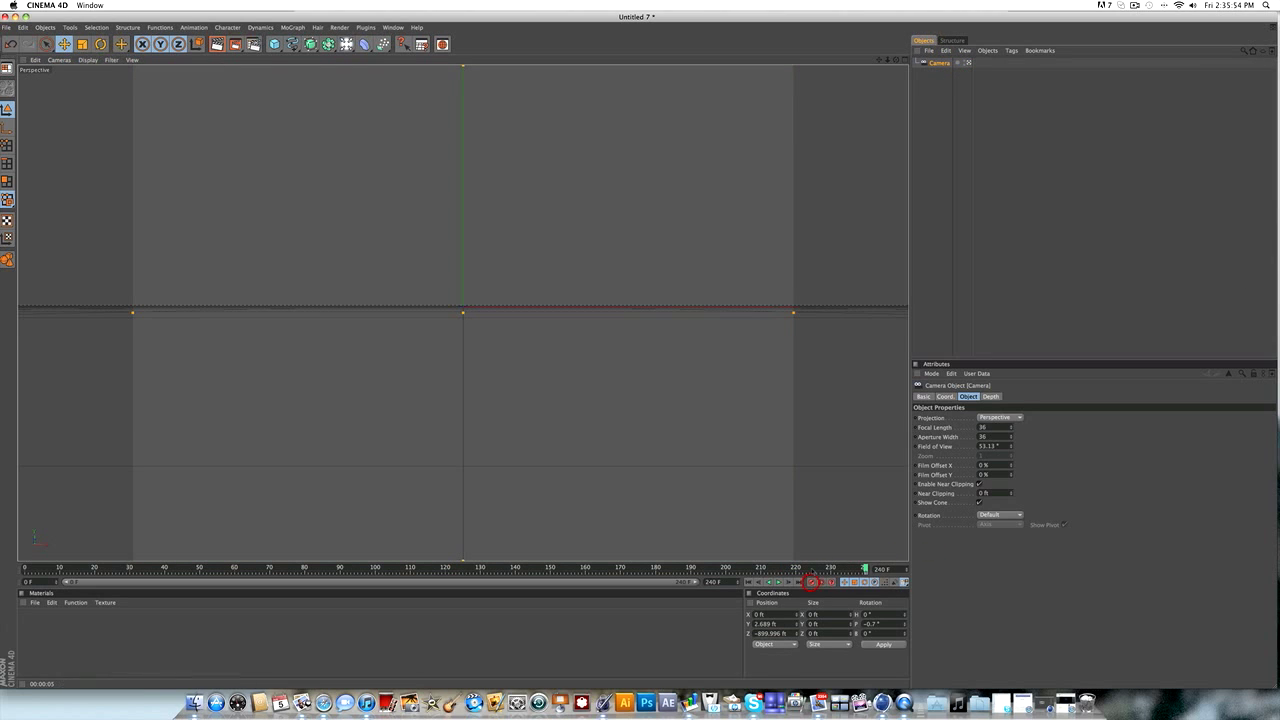
drag(806, 568, 26, 568)
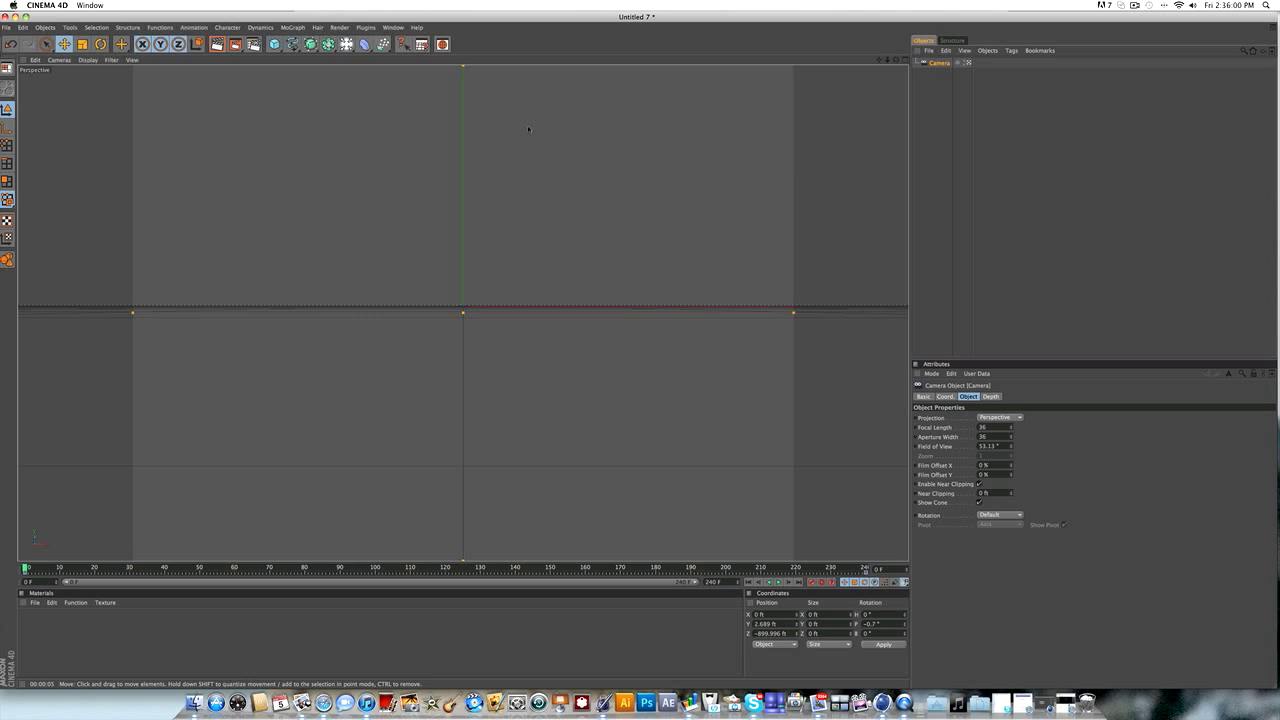
click(1116, 220)
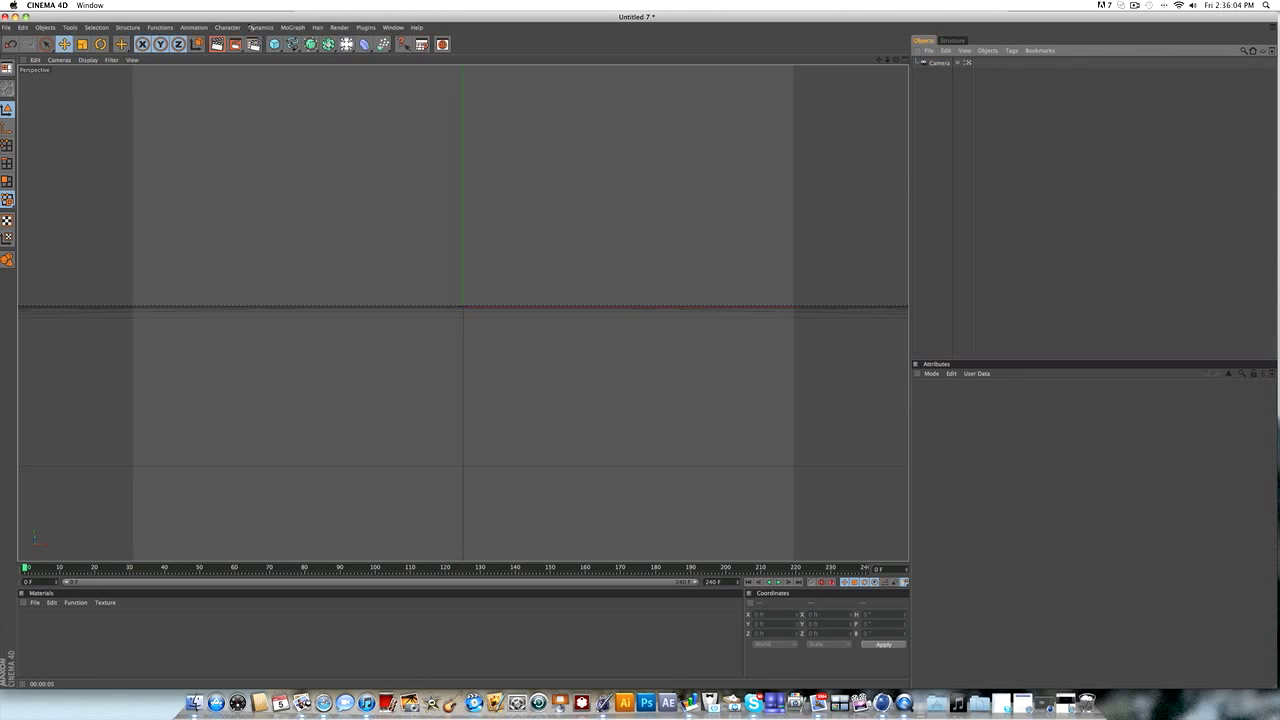
Step: Set the render output to 1920 x 1080 pixels and the frame range to All Frames
click(253, 44)
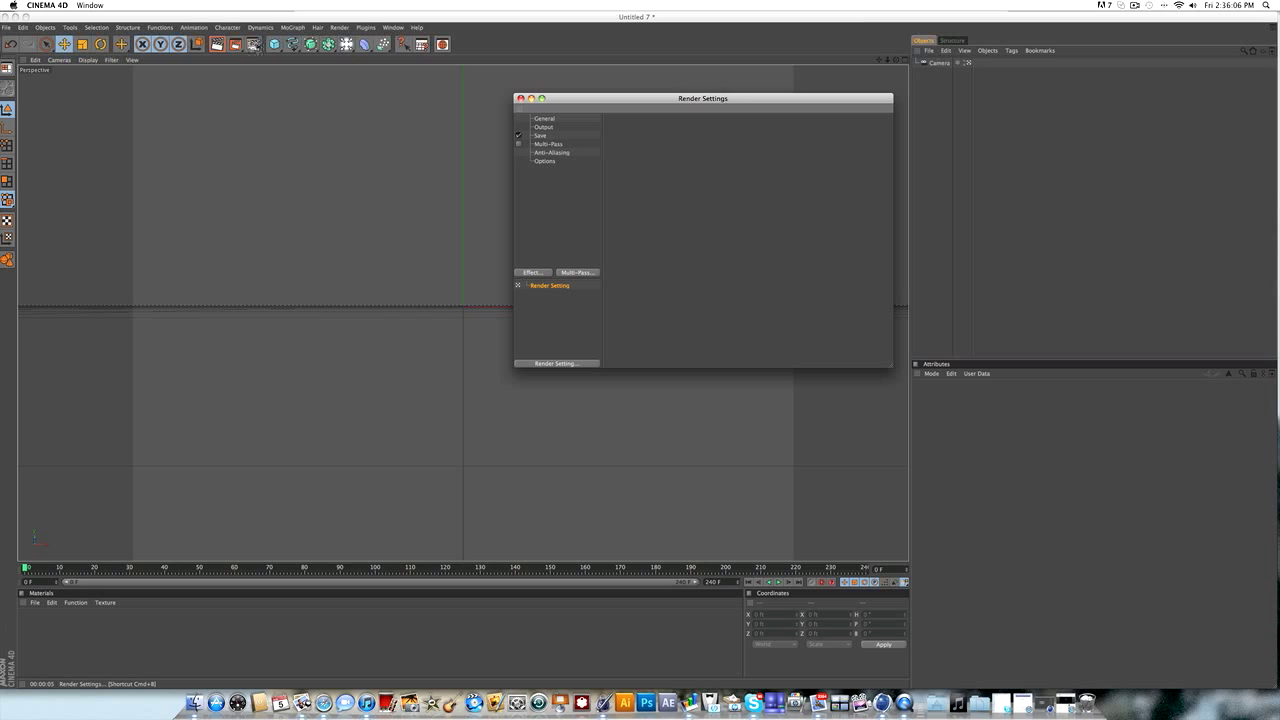
click(543, 127)
double_click(672, 140)
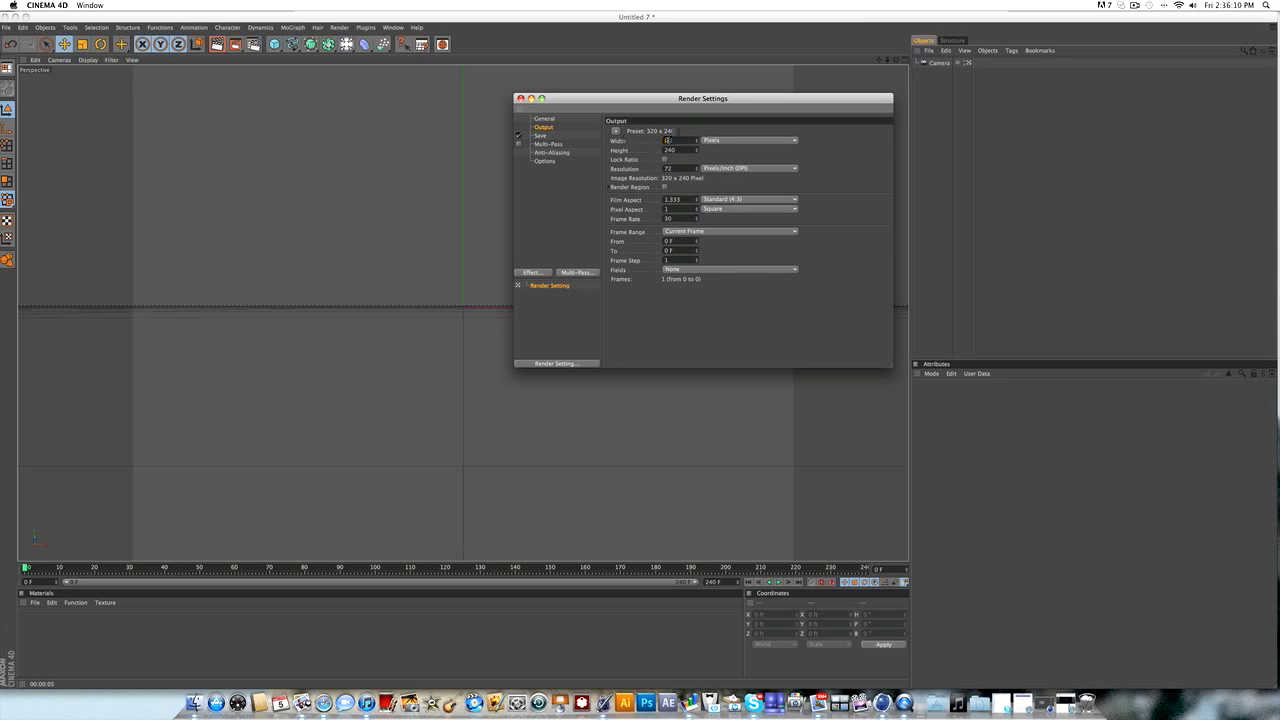
text(1920)
key(Tab)
text(1)
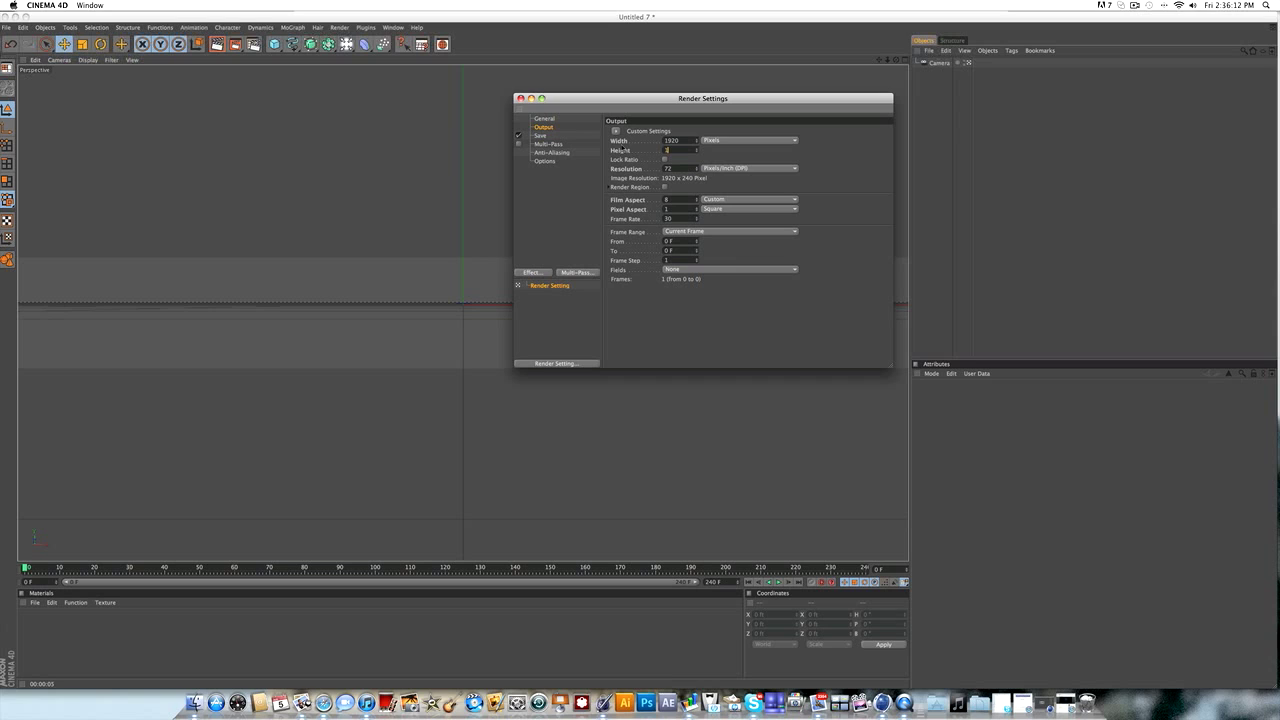
text(080)
key(Return)
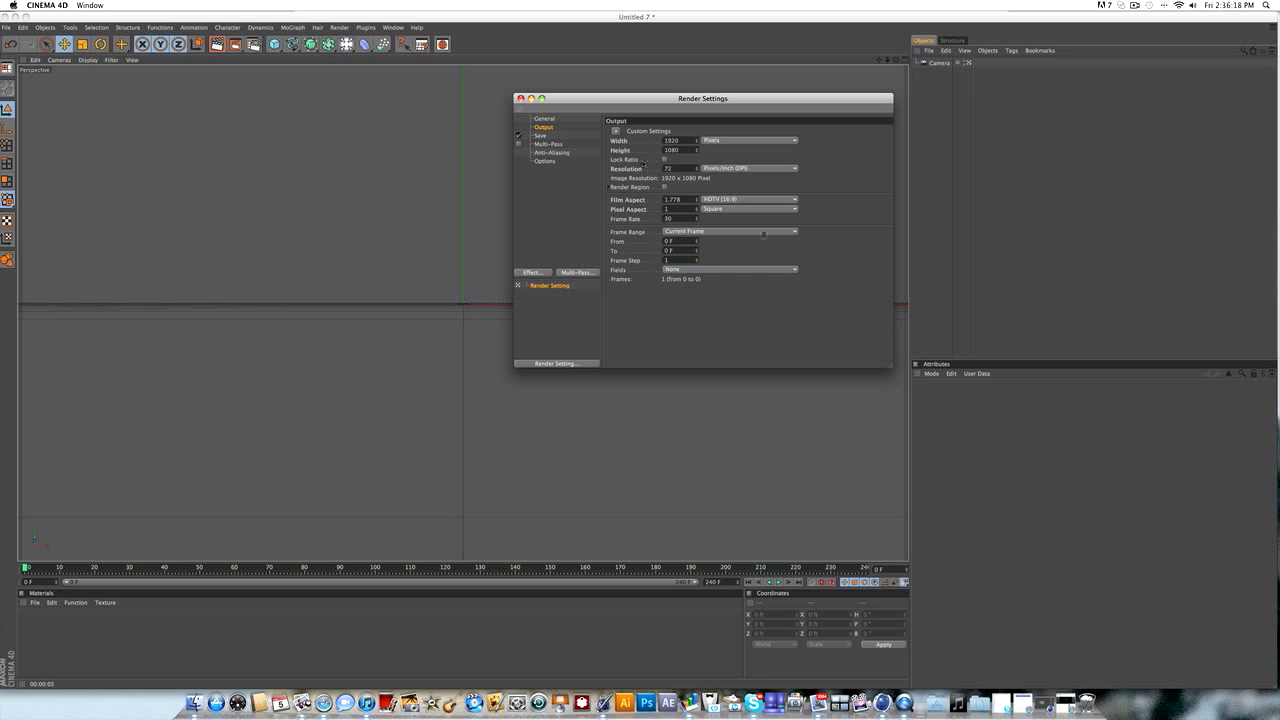
click(764, 234)
click(714, 257)
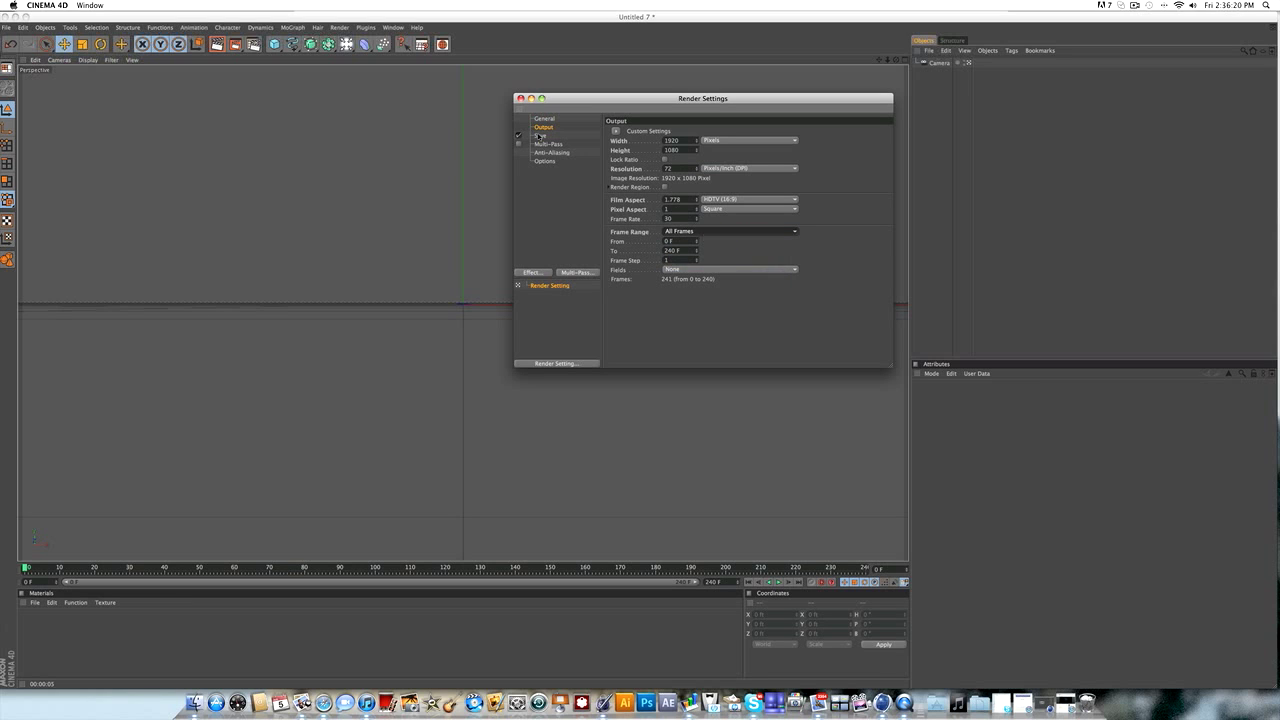
Step: Enable the alpha channel for the saved render and set its format to QuickTime Movie
click(540, 135)
click(667, 187)
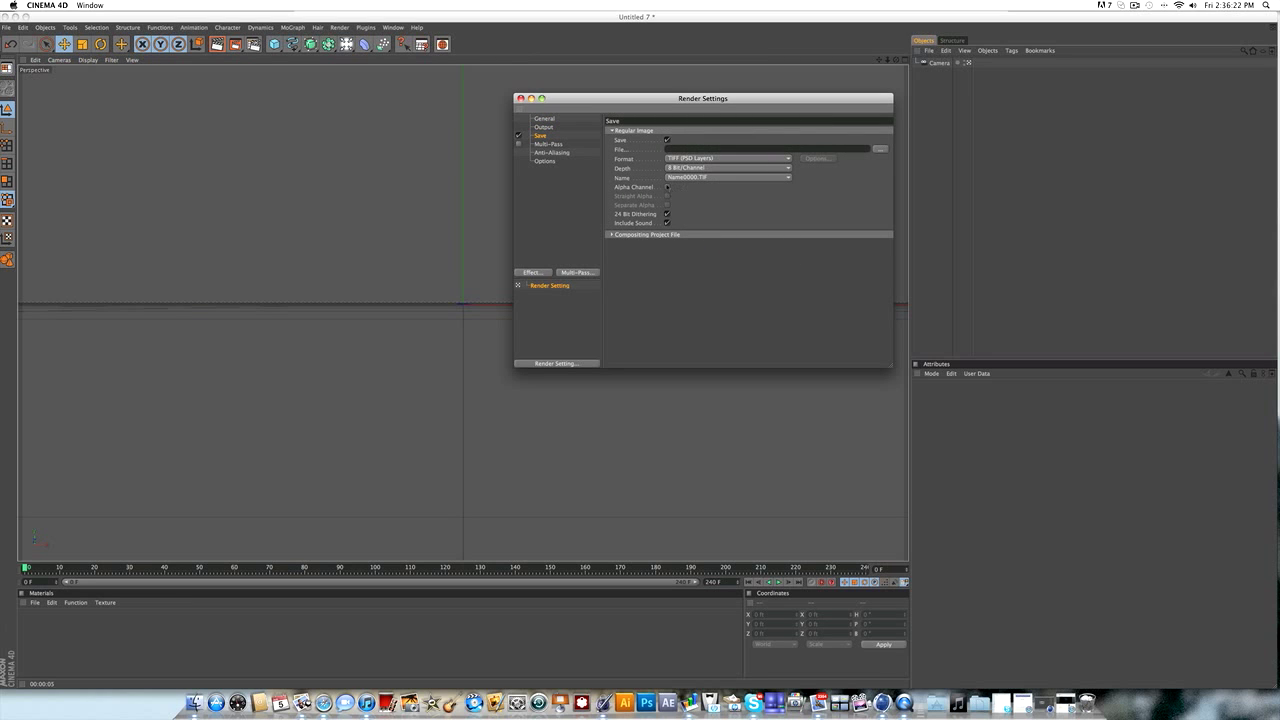
click(688, 159)
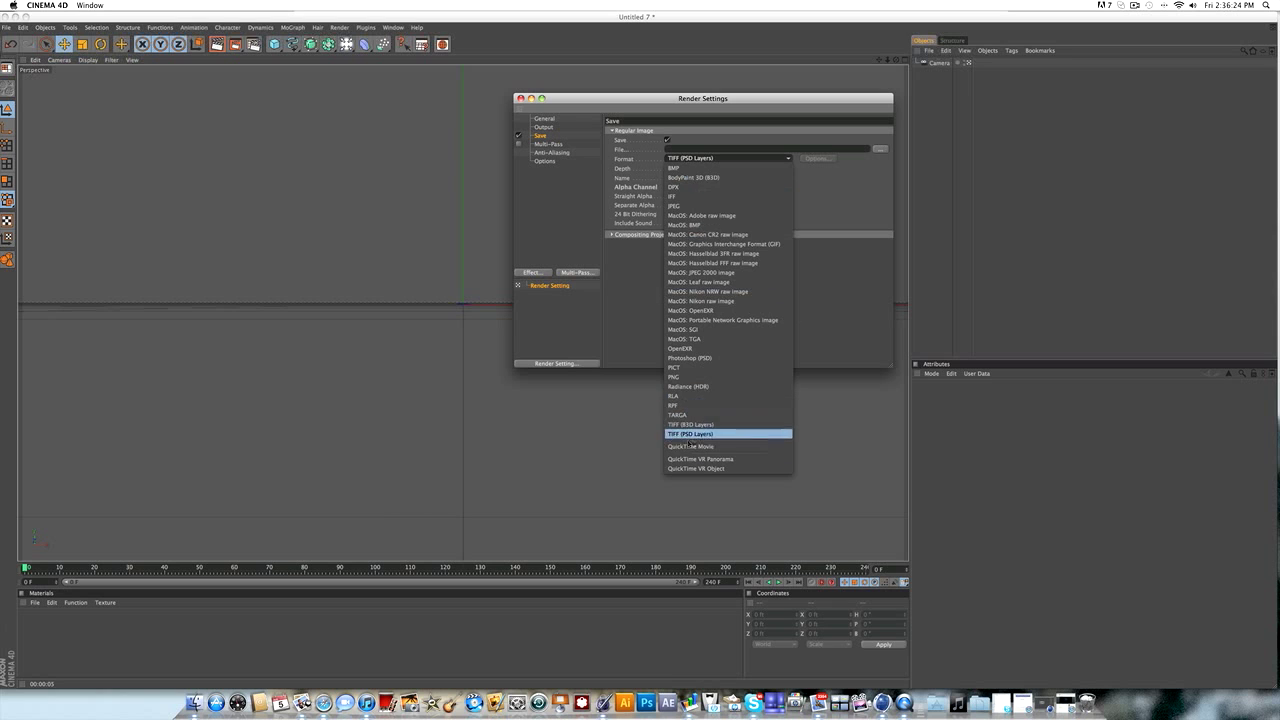
click(692, 446)
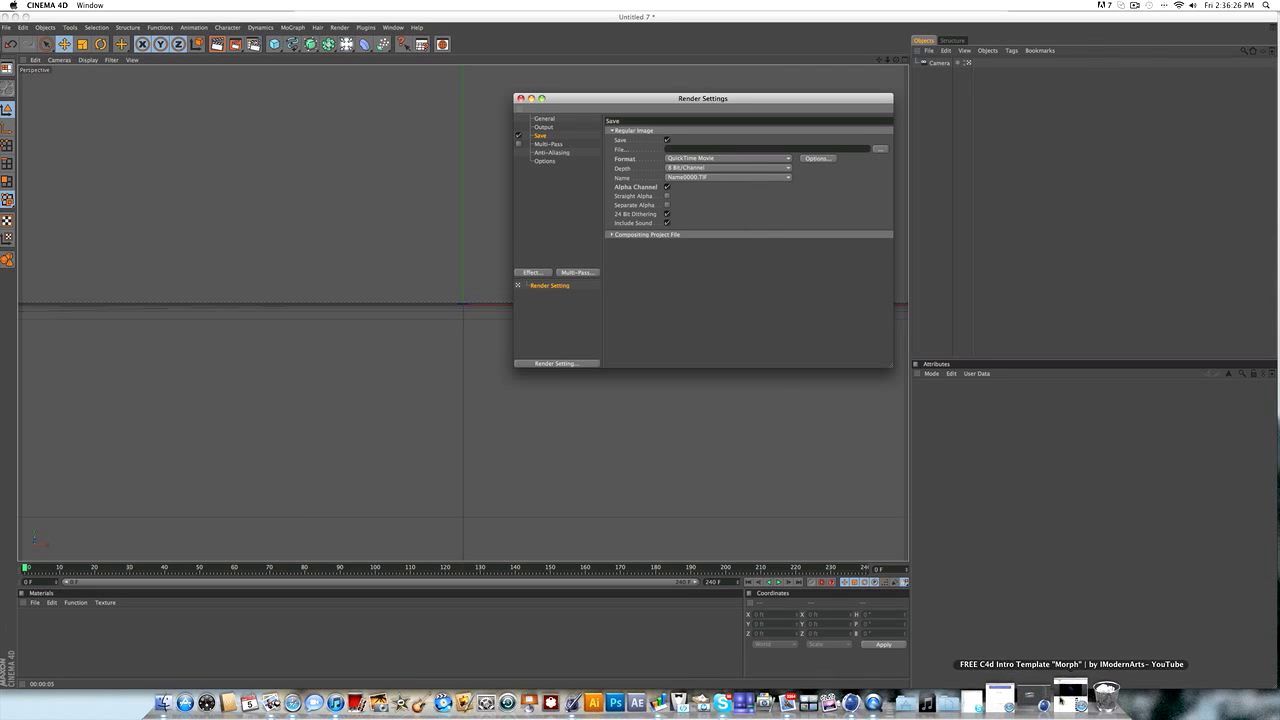
Step: Examine the reference video's dark background and morphing text at several moments, and return to the render settings
click(1063, 703)
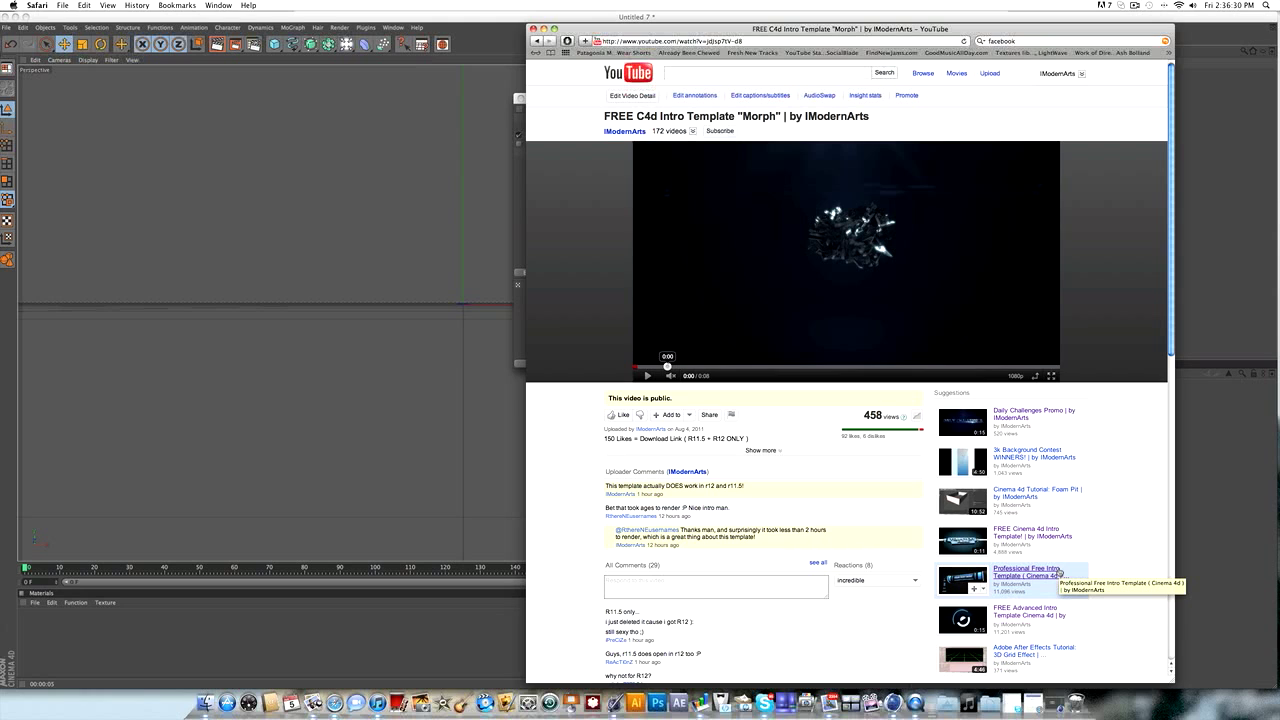
scroll(900, 460, down, 1)
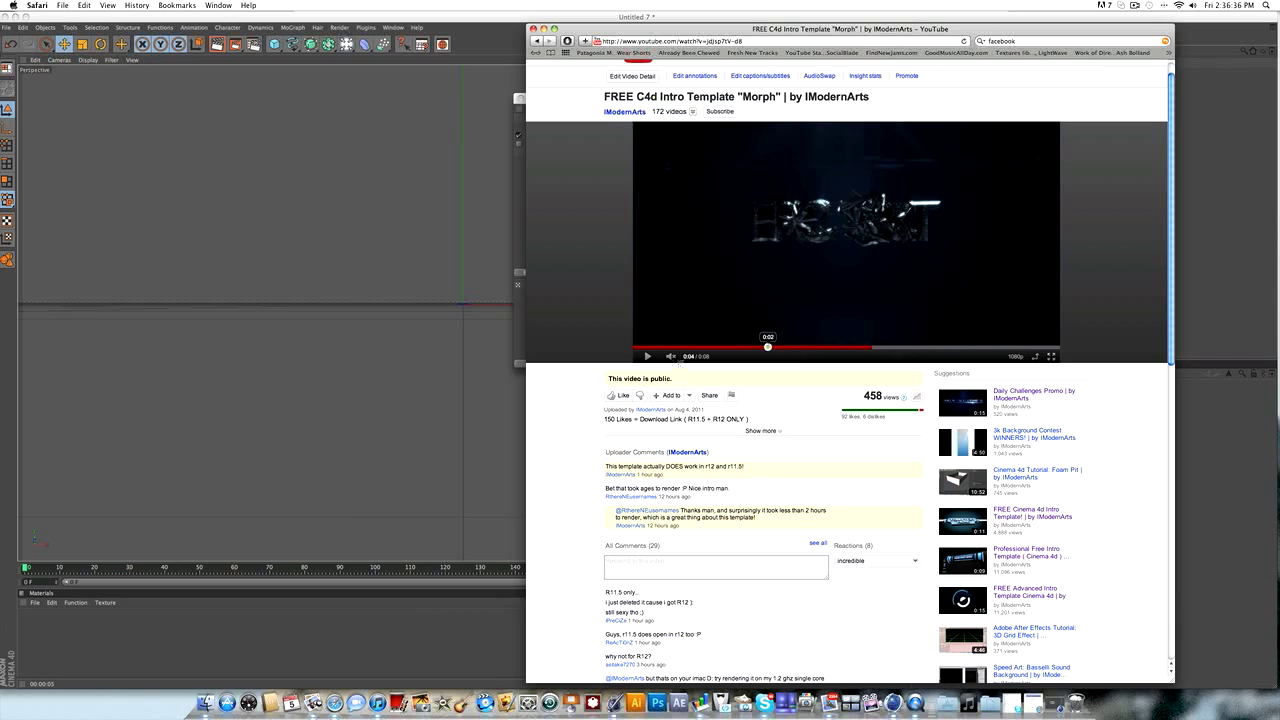
click(766, 347)
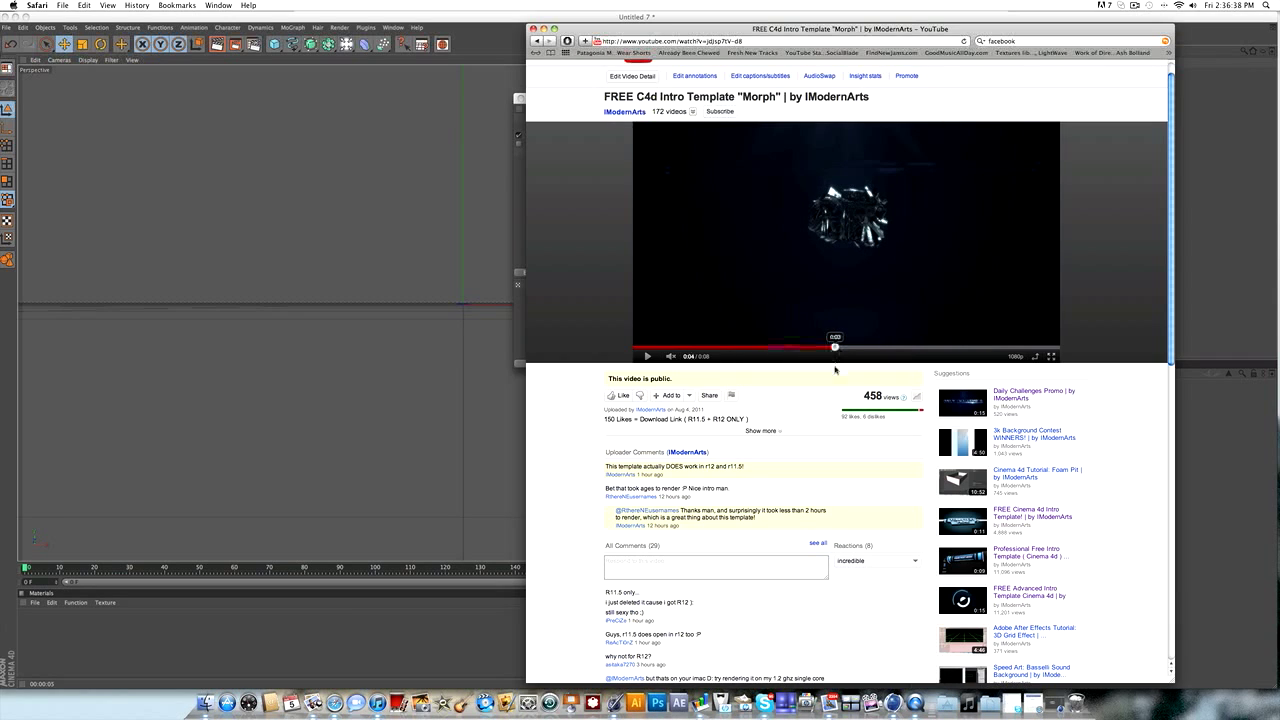
click(647, 347)
click(642, 347)
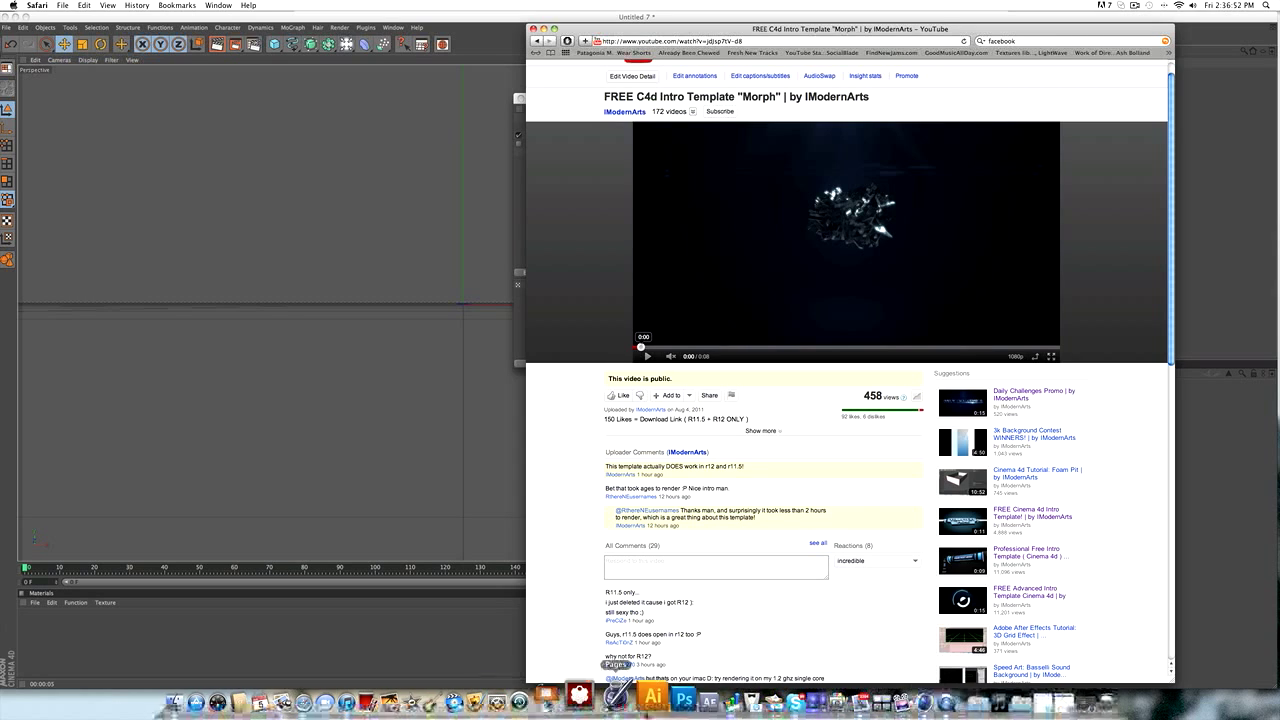
click(856, 347)
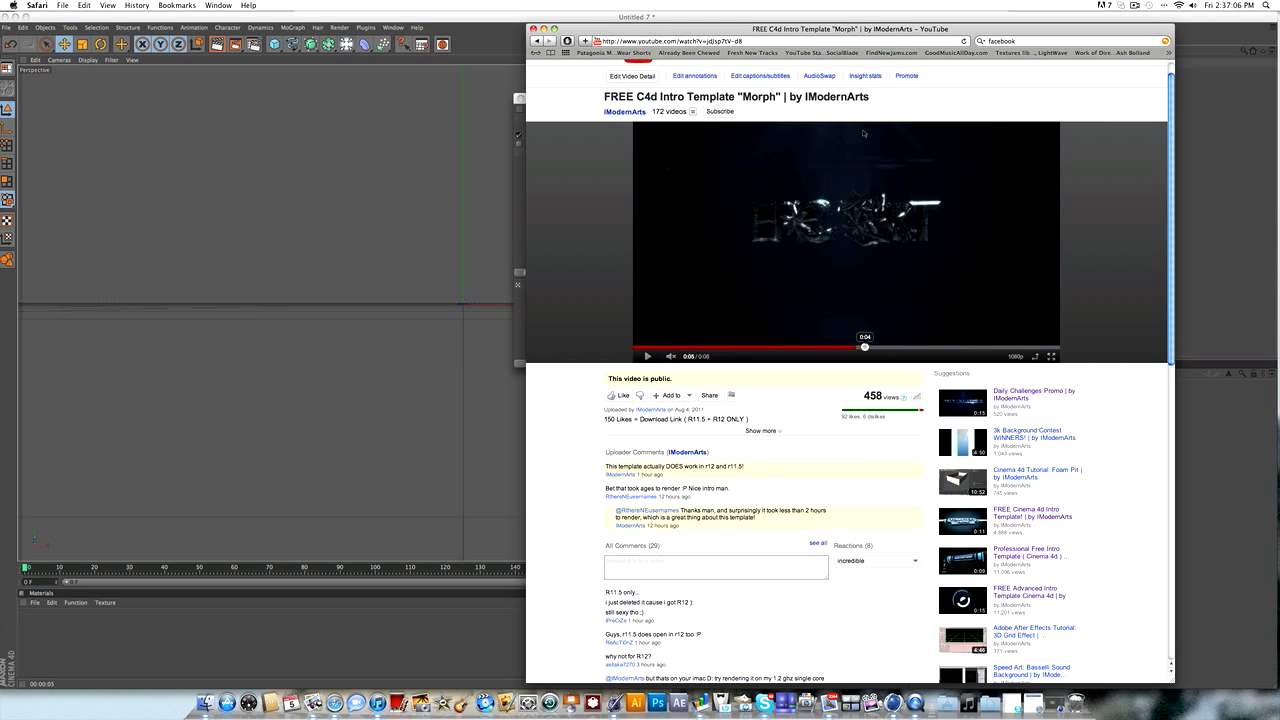
click(543, 29)
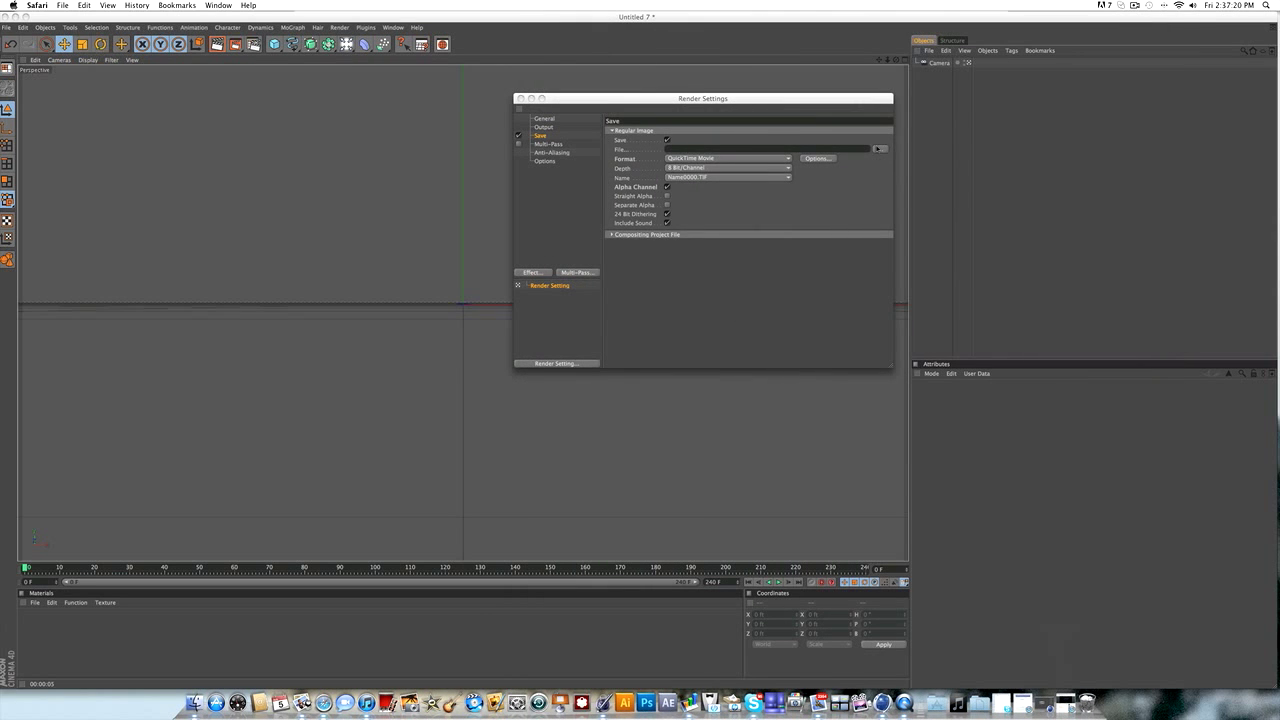
Step: Set the render's output file to Morph in the C4d folder
click(878, 149)
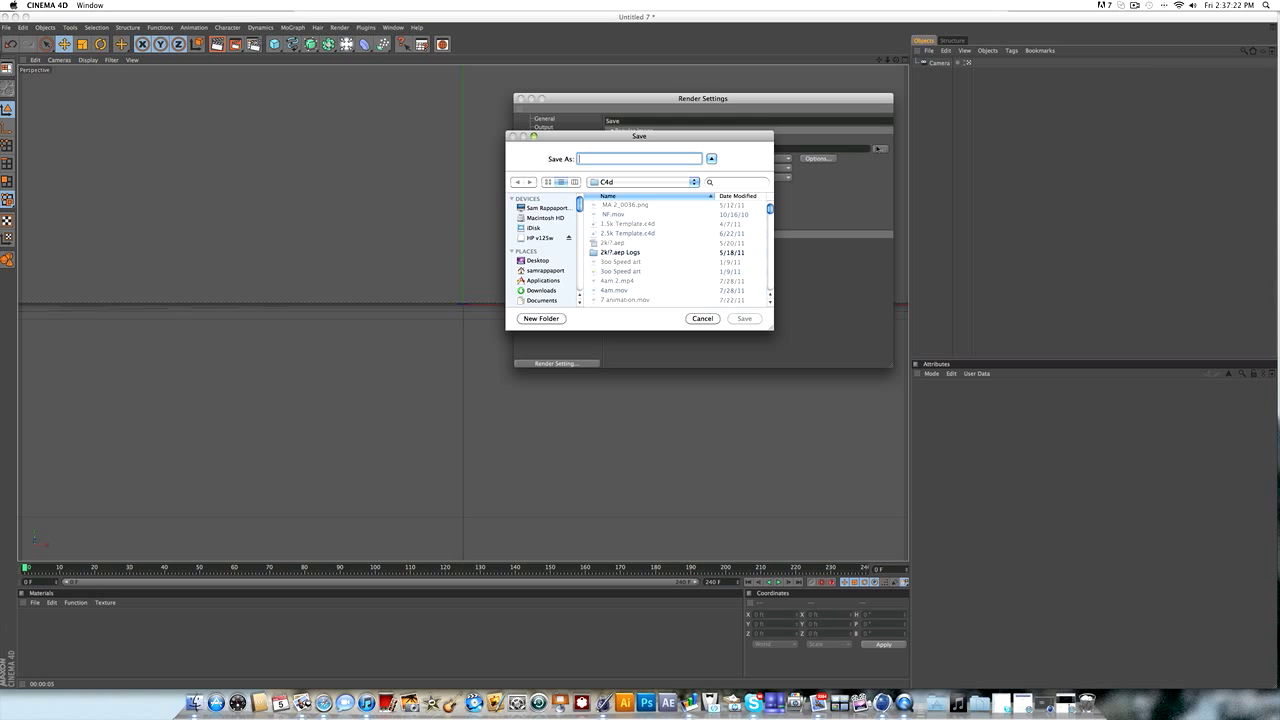
text(Morph)
key(Return)
Step: In the render options, set the ray depth to 8, the reflection depth to 2 and the shadow depth to 6
click(548, 144)
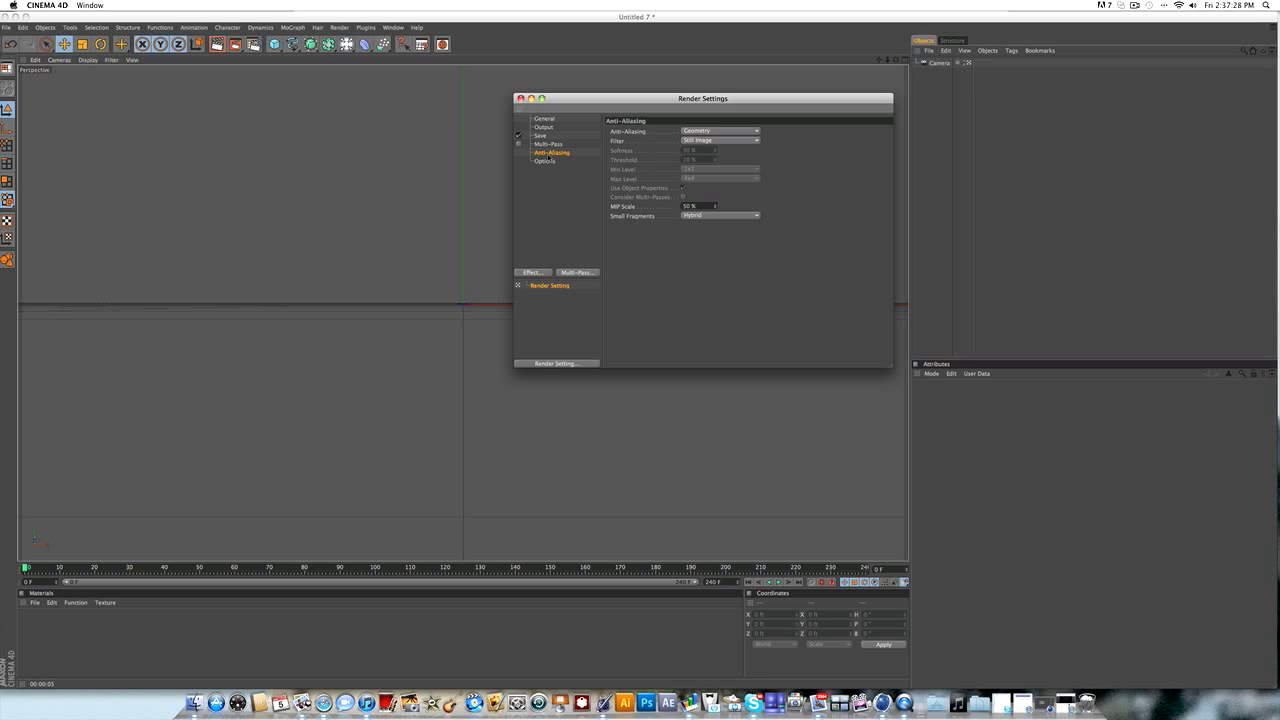
click(546, 161)
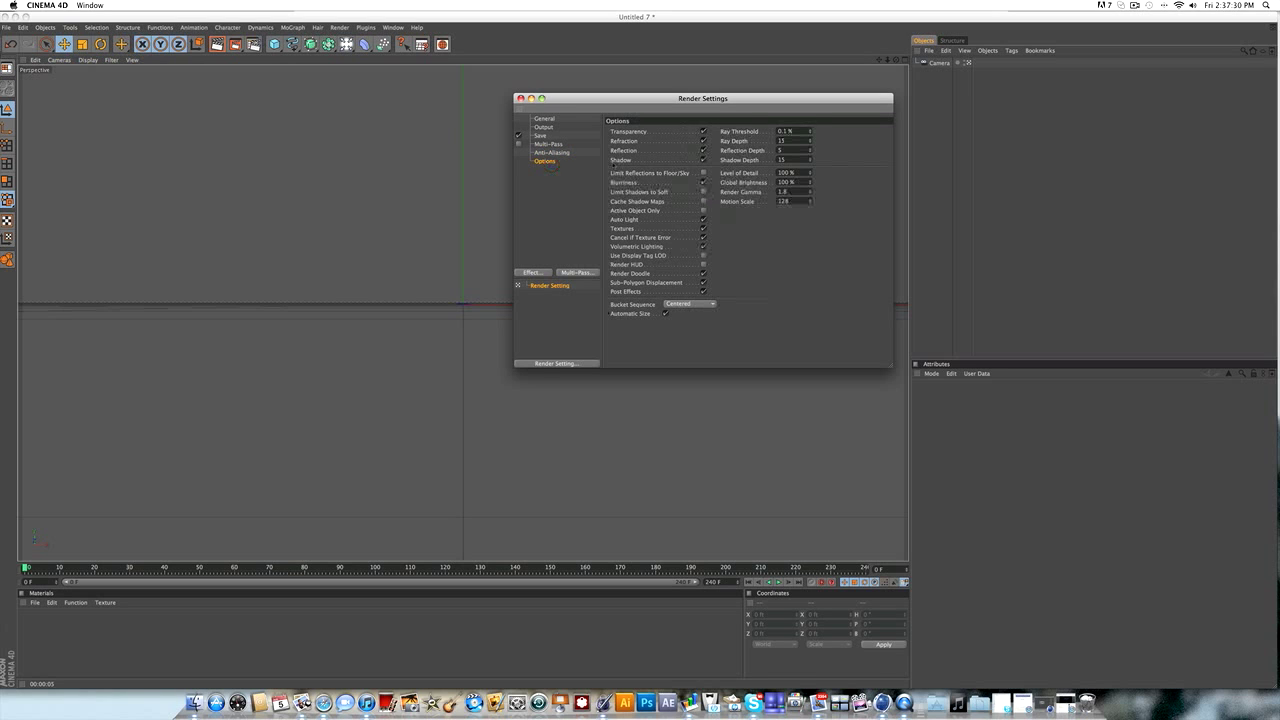
drag(766, 138, 764, 138)
text(8)
text(2)
key(Tab)
text(6)
key(Return)
click(556, 192)
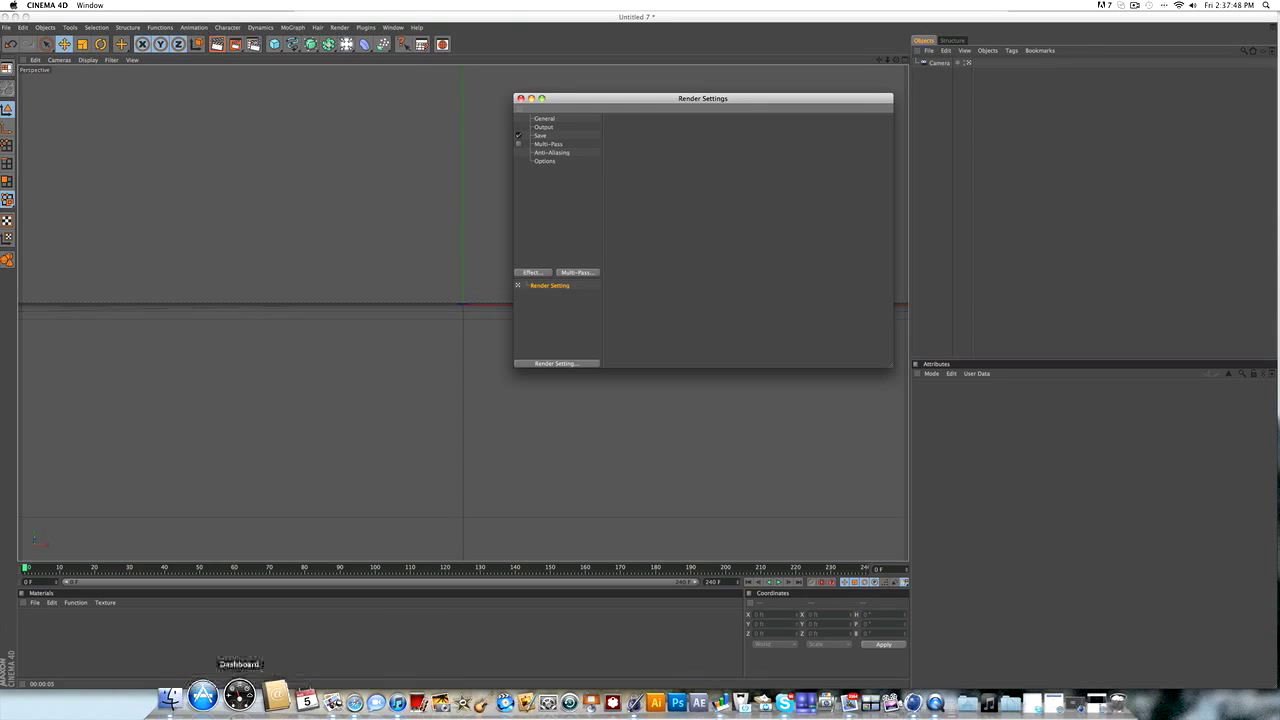
Step: Open the two desktop screenshots dated 2011-08-04 in Preview, compare the renders side by side, and return to Cinema 4D
click(195, 703)
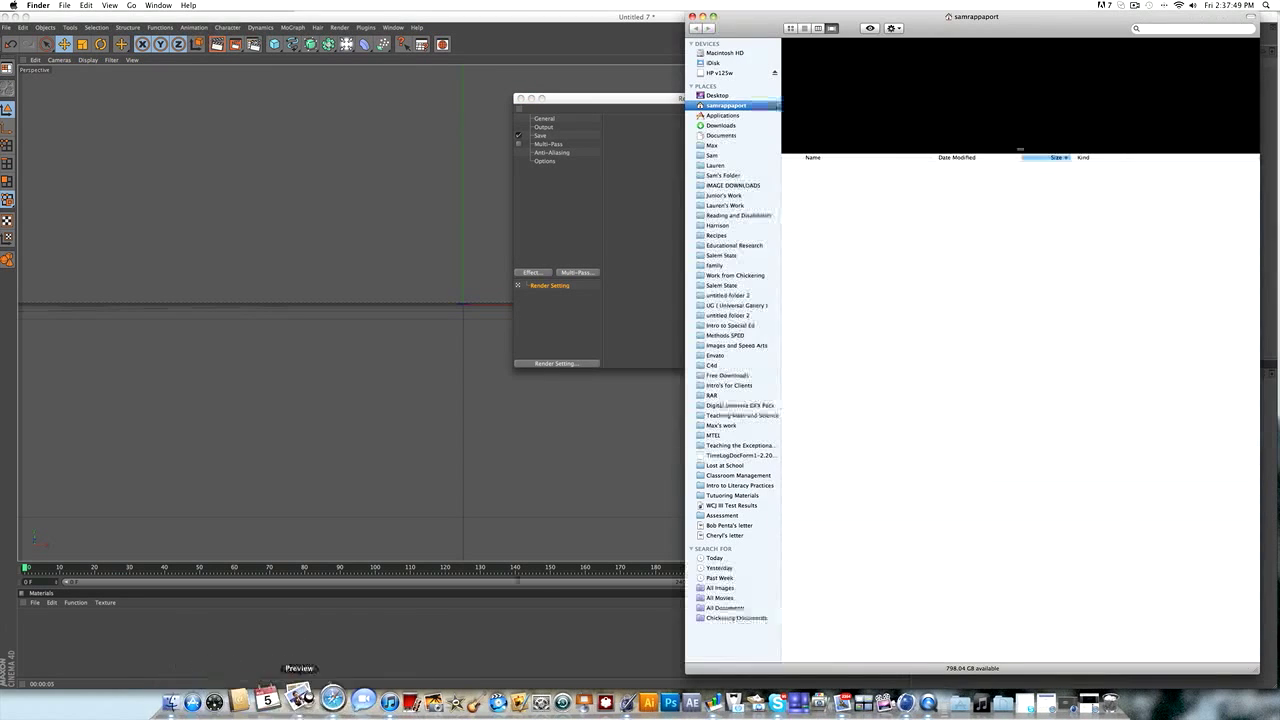
click(712, 95)
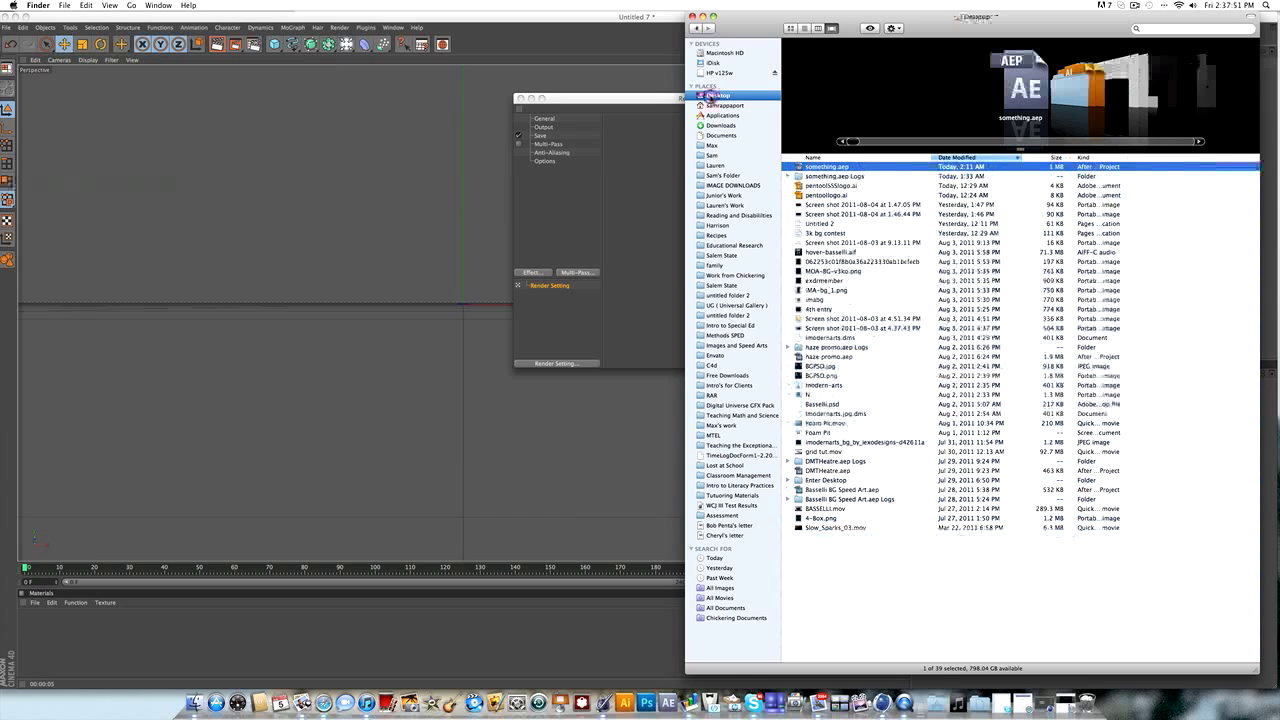
double_click(857, 205)
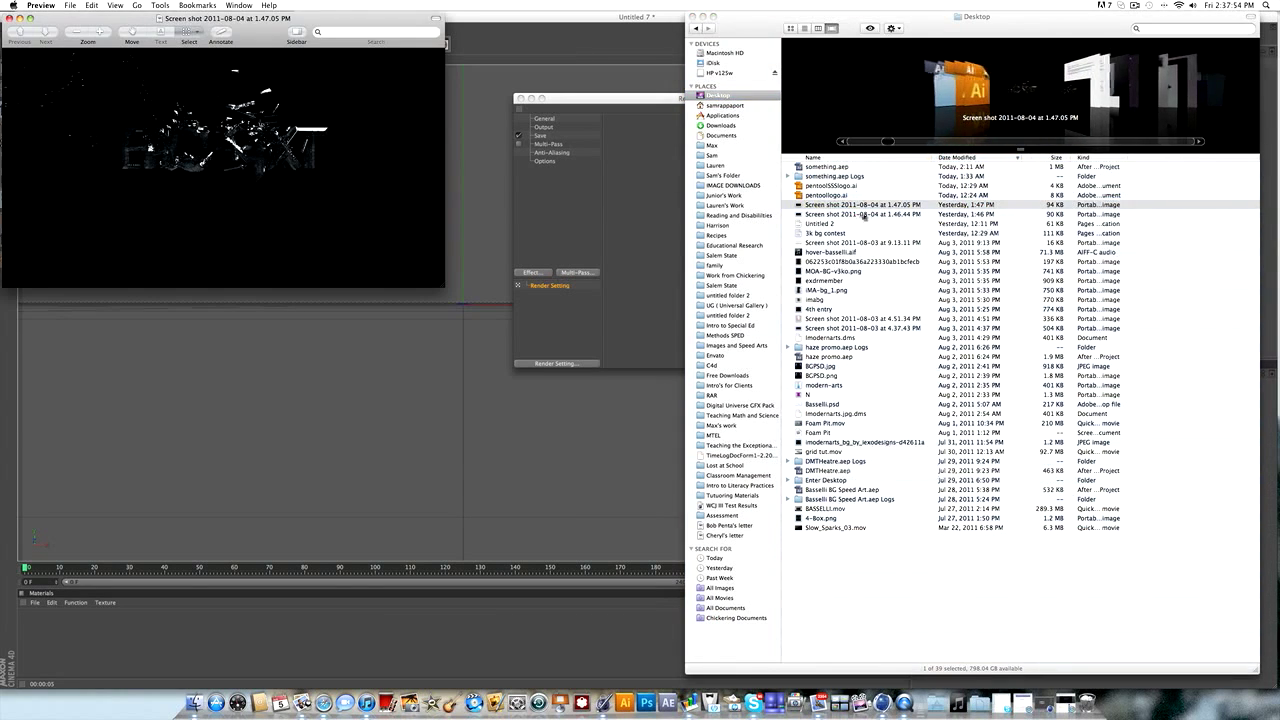
double_click(864, 214)
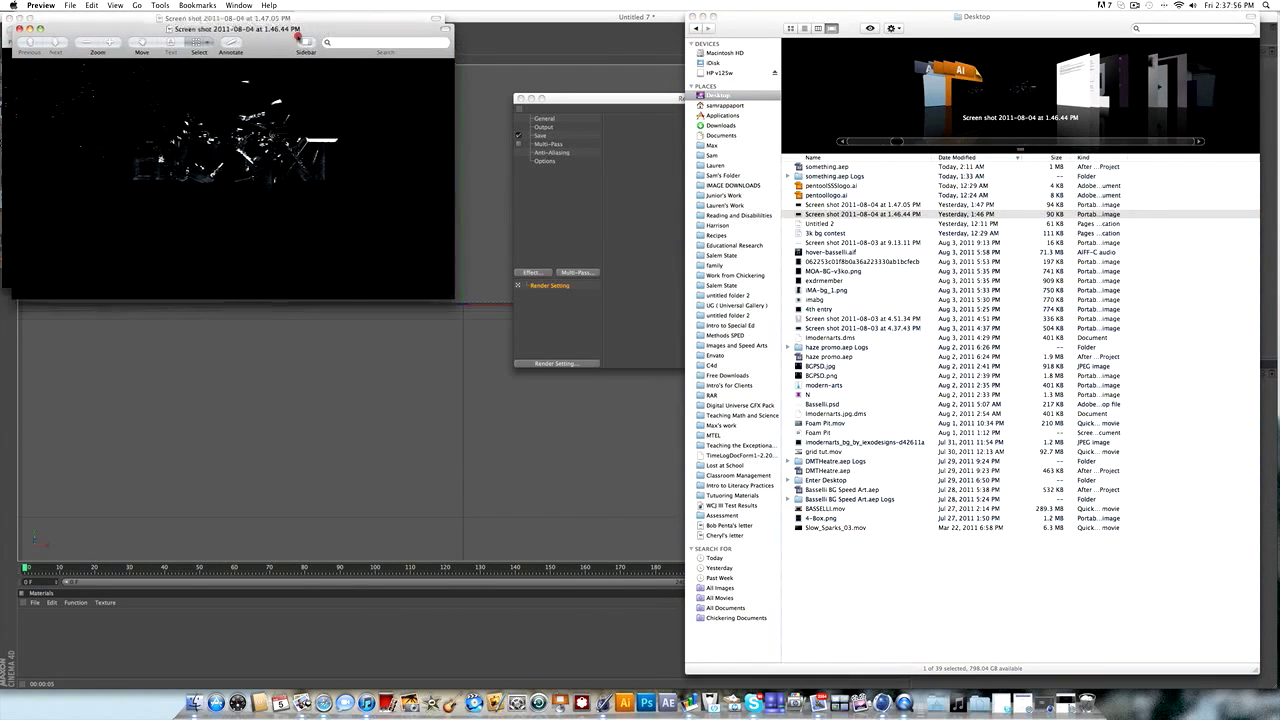
drag(283, 18, 757, 5)
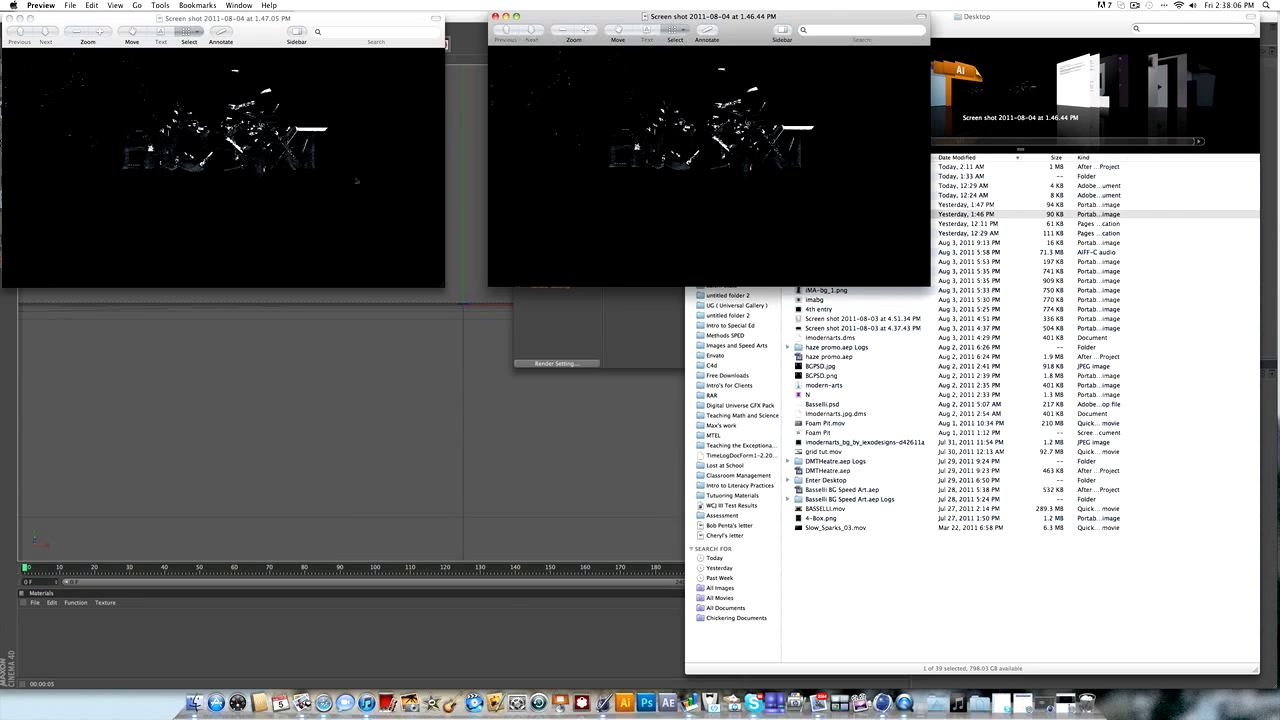
click(9, 19)
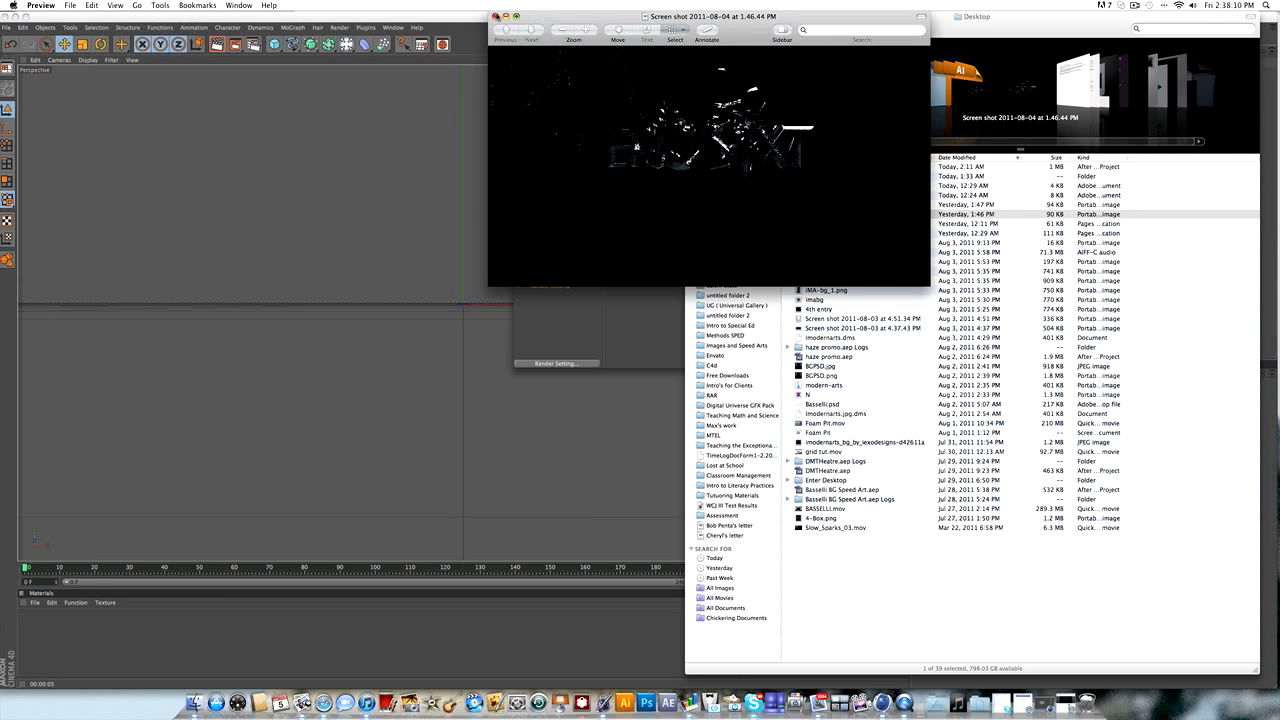
click(494, 17)
click(692, 17)
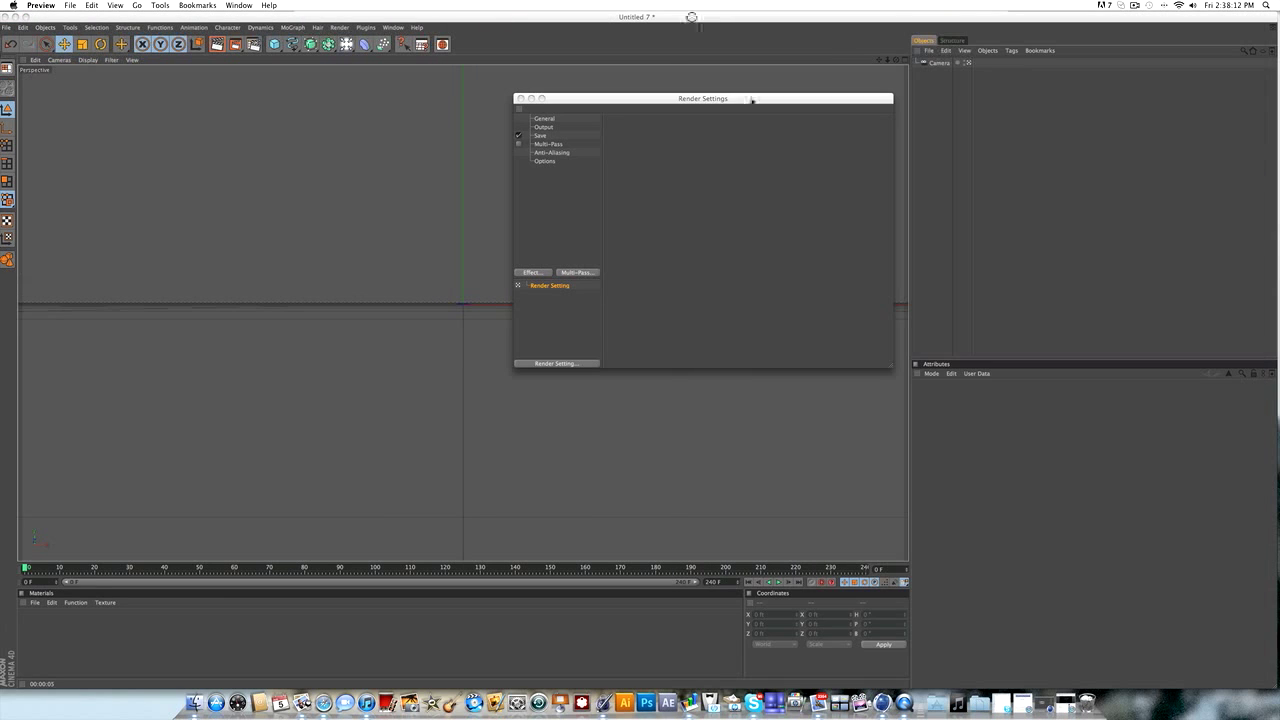
Step: Add the Global Illumination effect to the render and set its irradiance cache stochastic samples and record density to Low
click(540, 273)
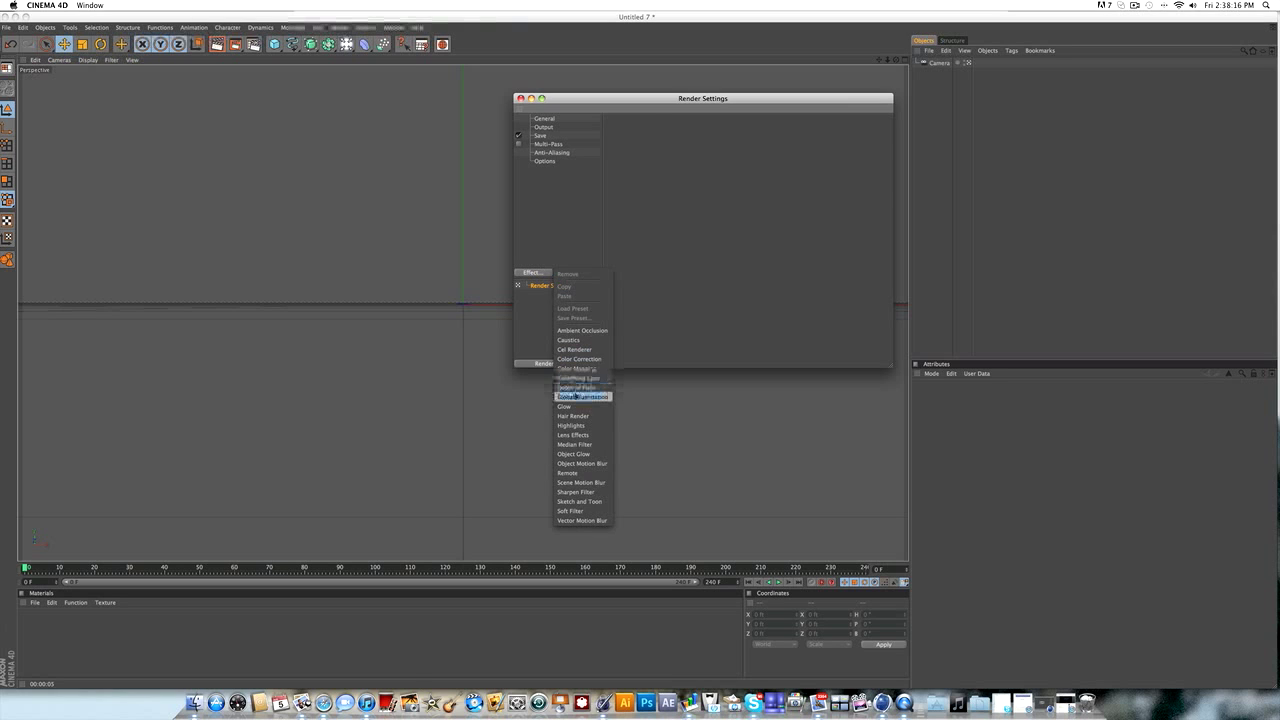
click(577, 395)
click(694, 132)
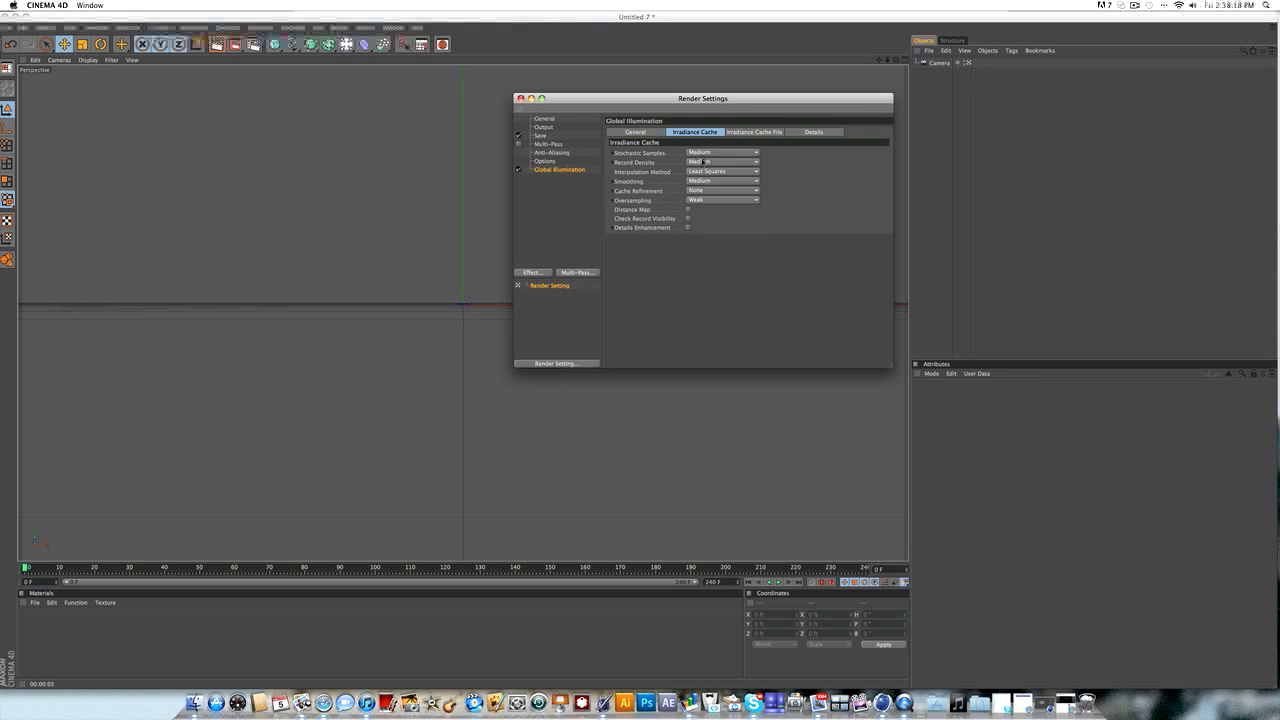
click(699, 154)
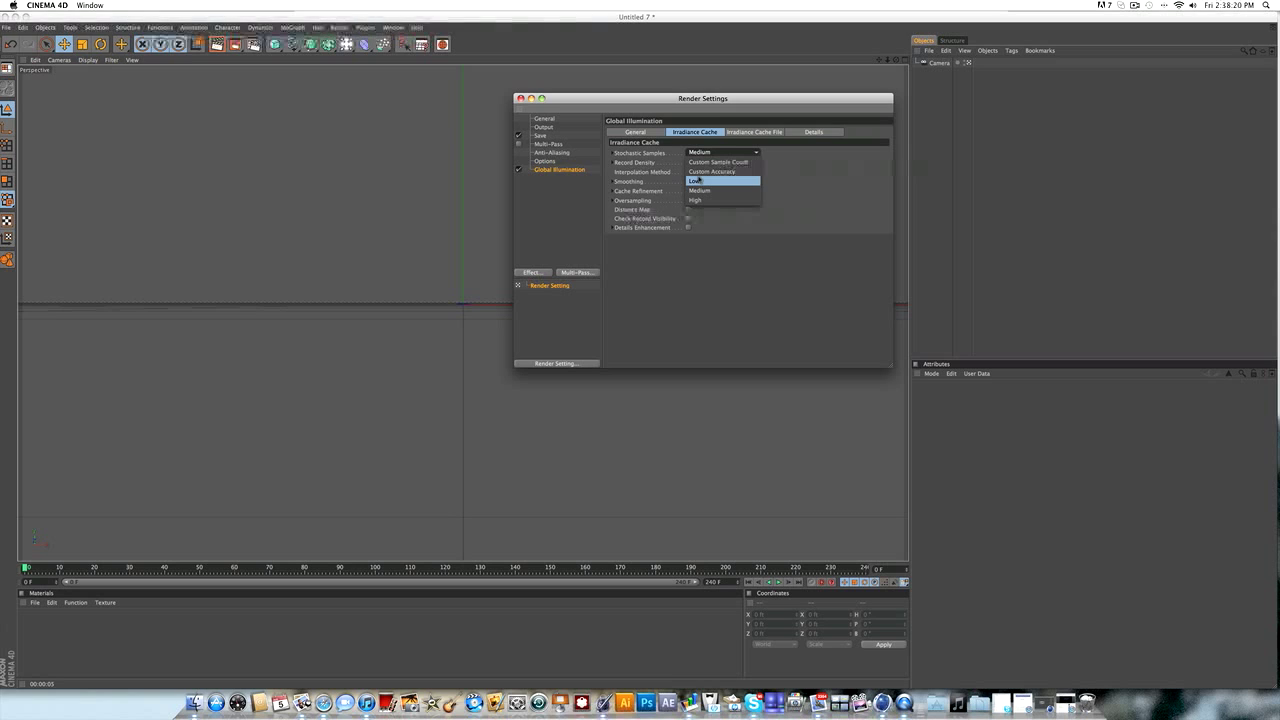
click(698, 180)
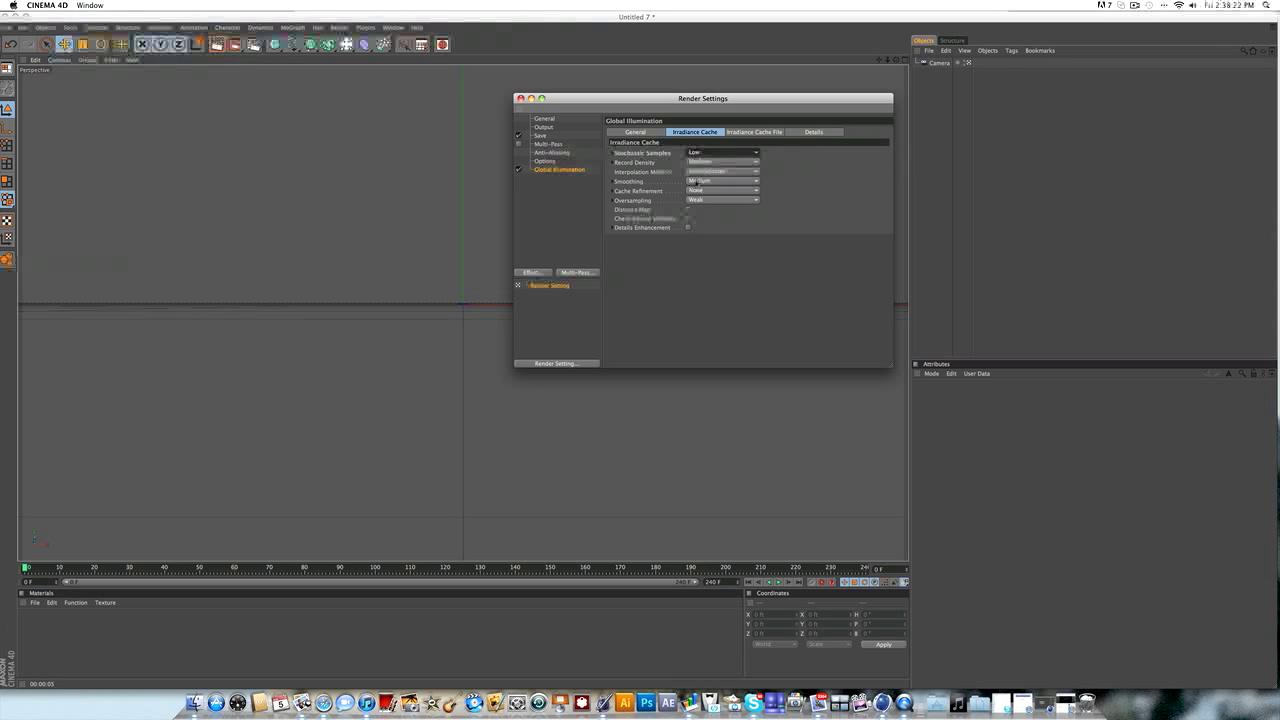
click(692, 161)
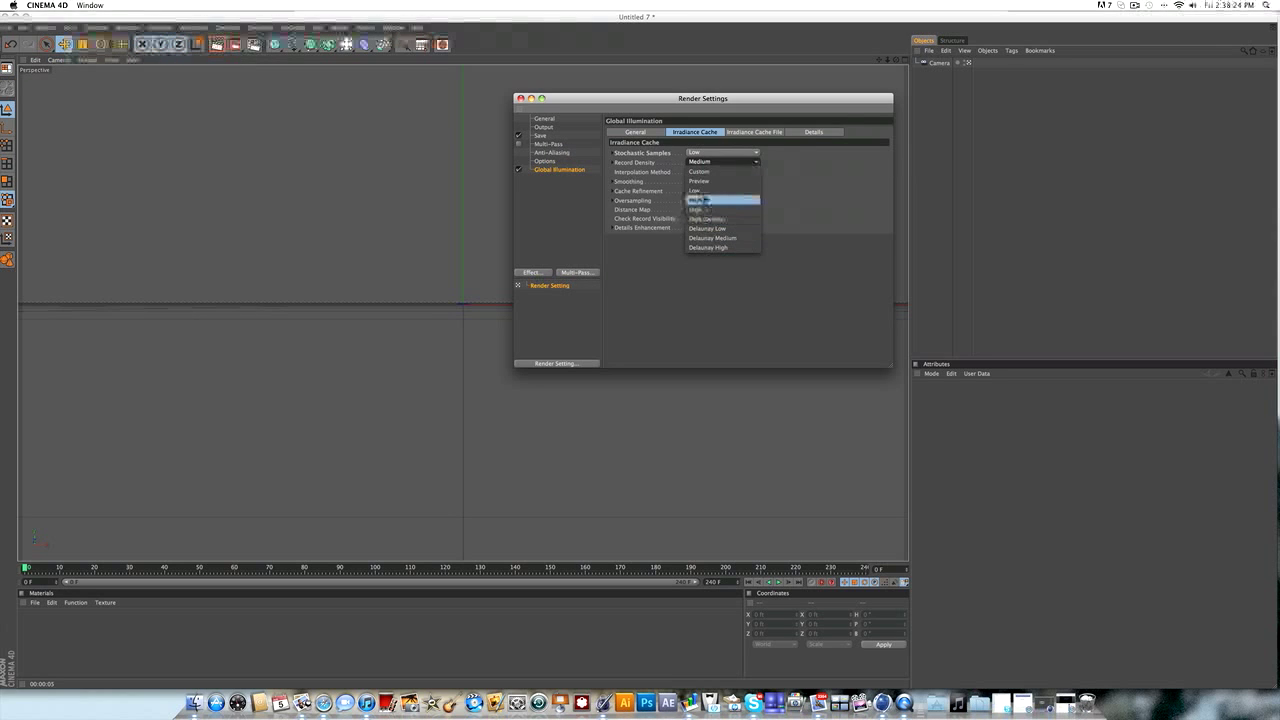
click(705, 194)
Step: Set the irradiance cache smoothing to Weak and oversampling to Minimal, and close the render settings
click(705, 181)
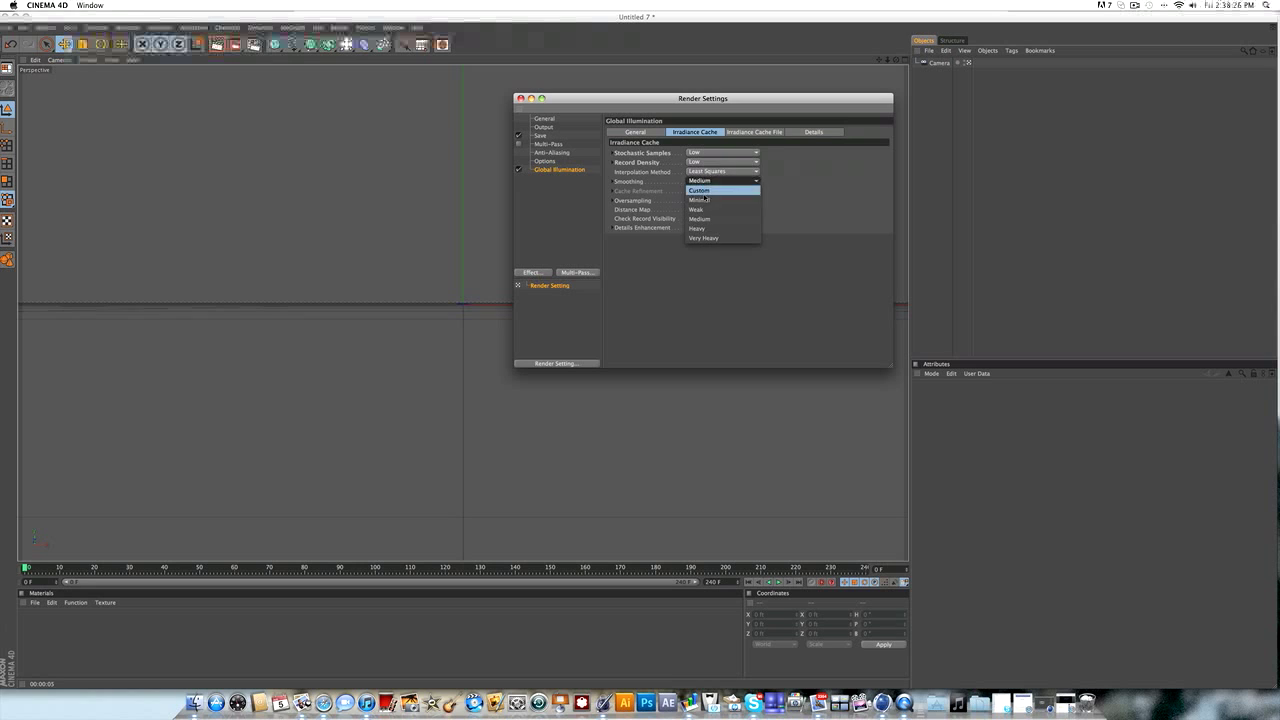
click(705, 188)
click(705, 181)
click(700, 210)
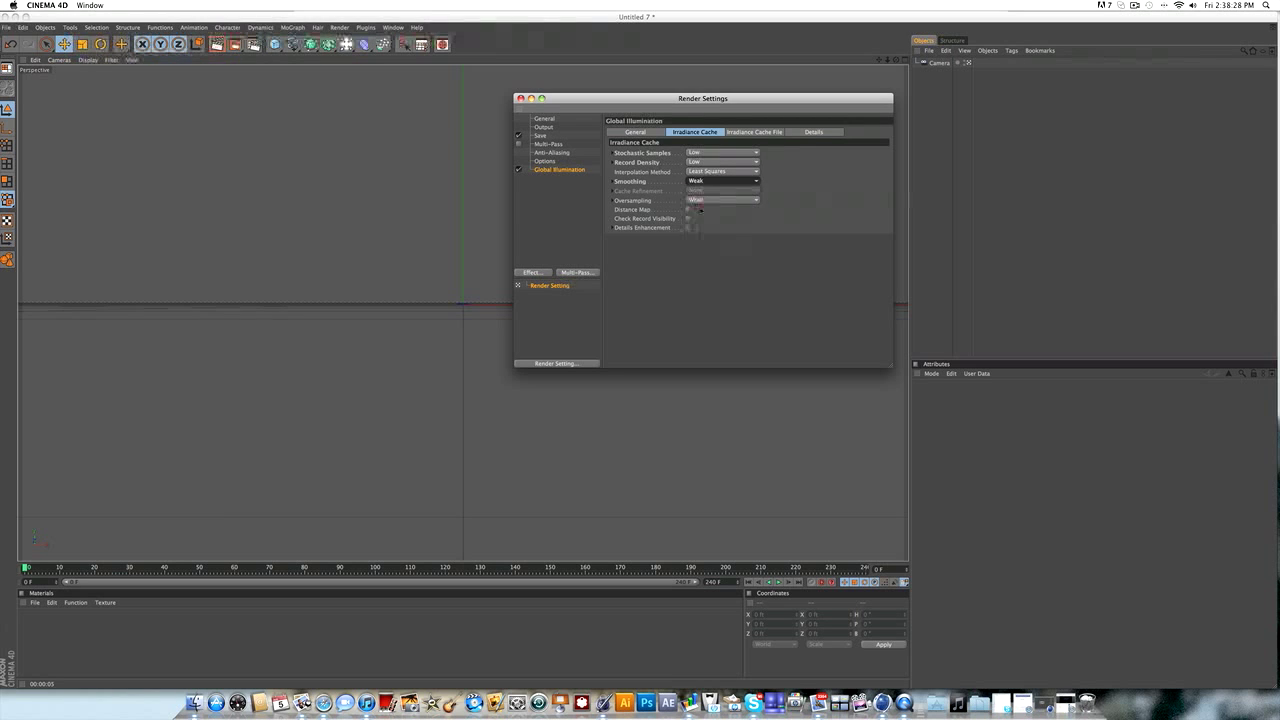
click(706, 201)
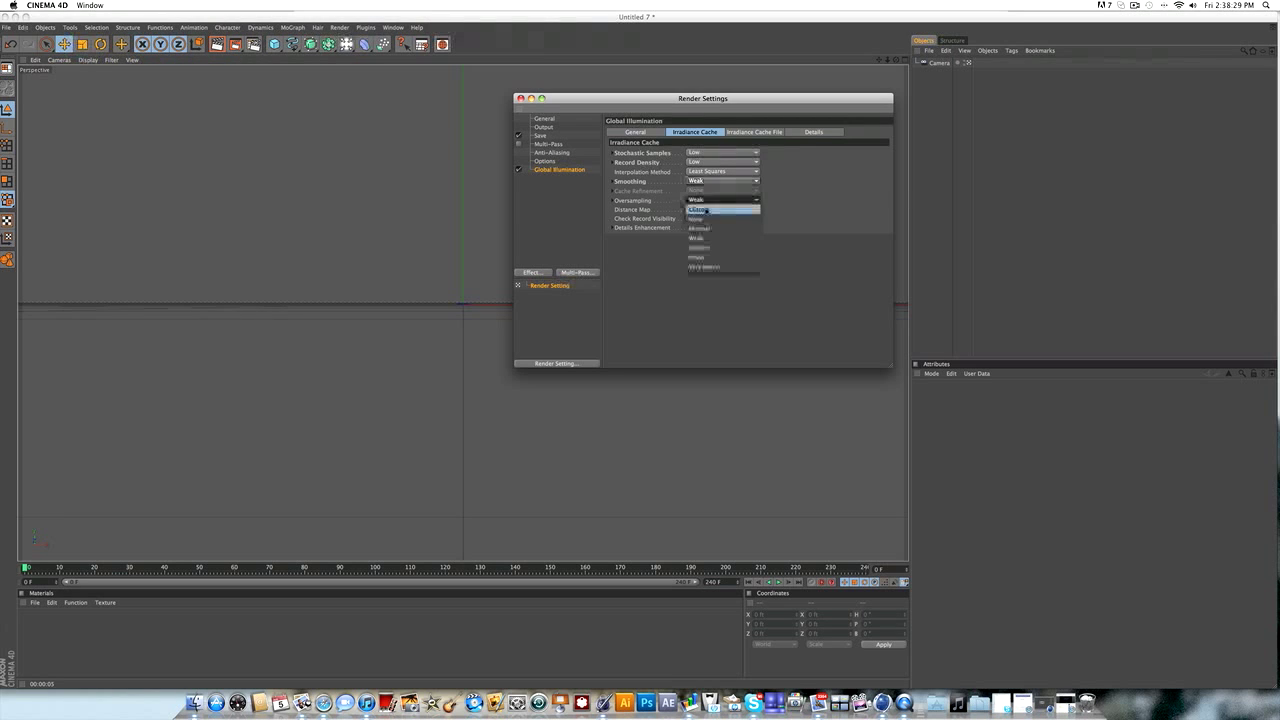
click(707, 220)
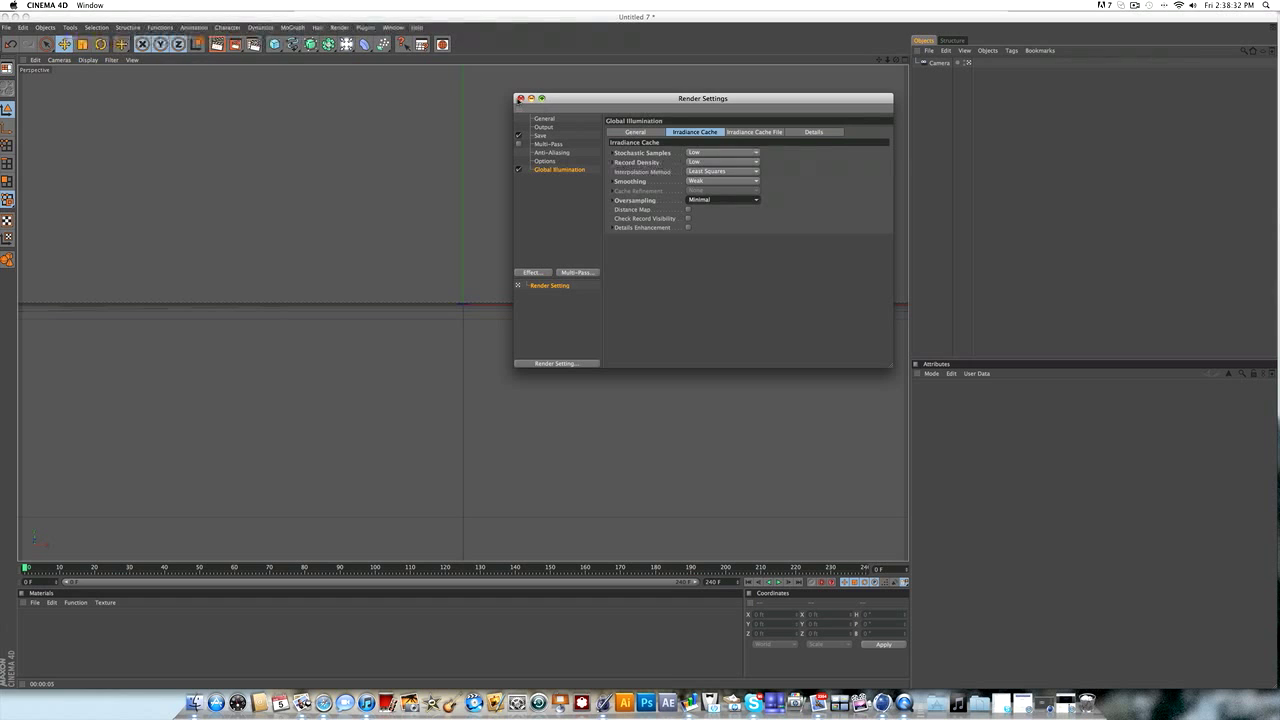
click(519, 98)
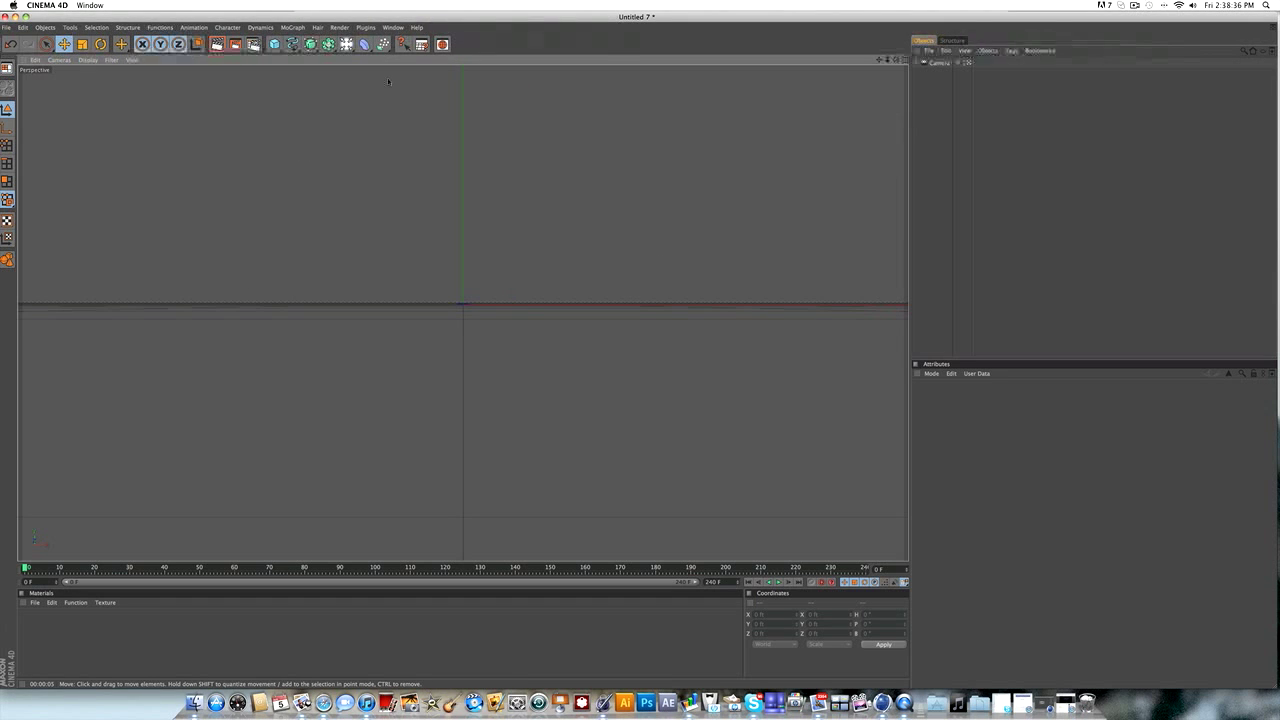
Step: Add a MoGraph text object with Middle alignment and the text MORPH
click(287, 26)
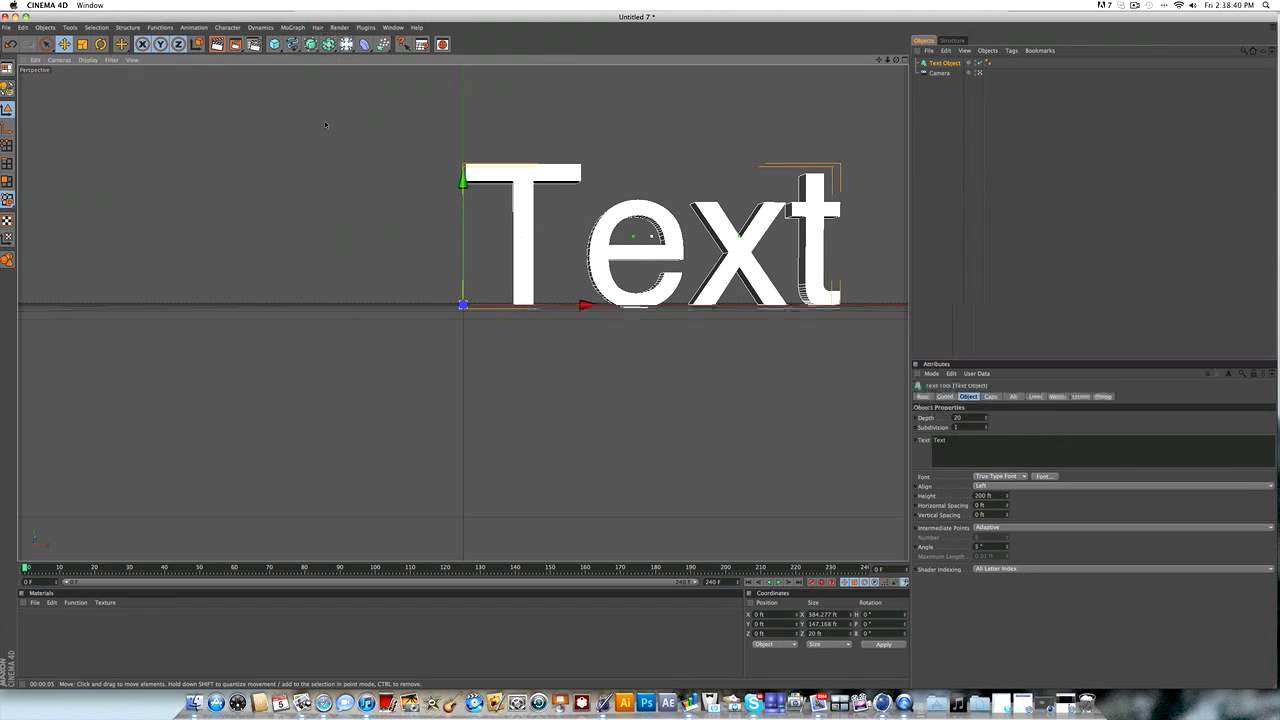
click(1000, 486)
click(1000, 498)
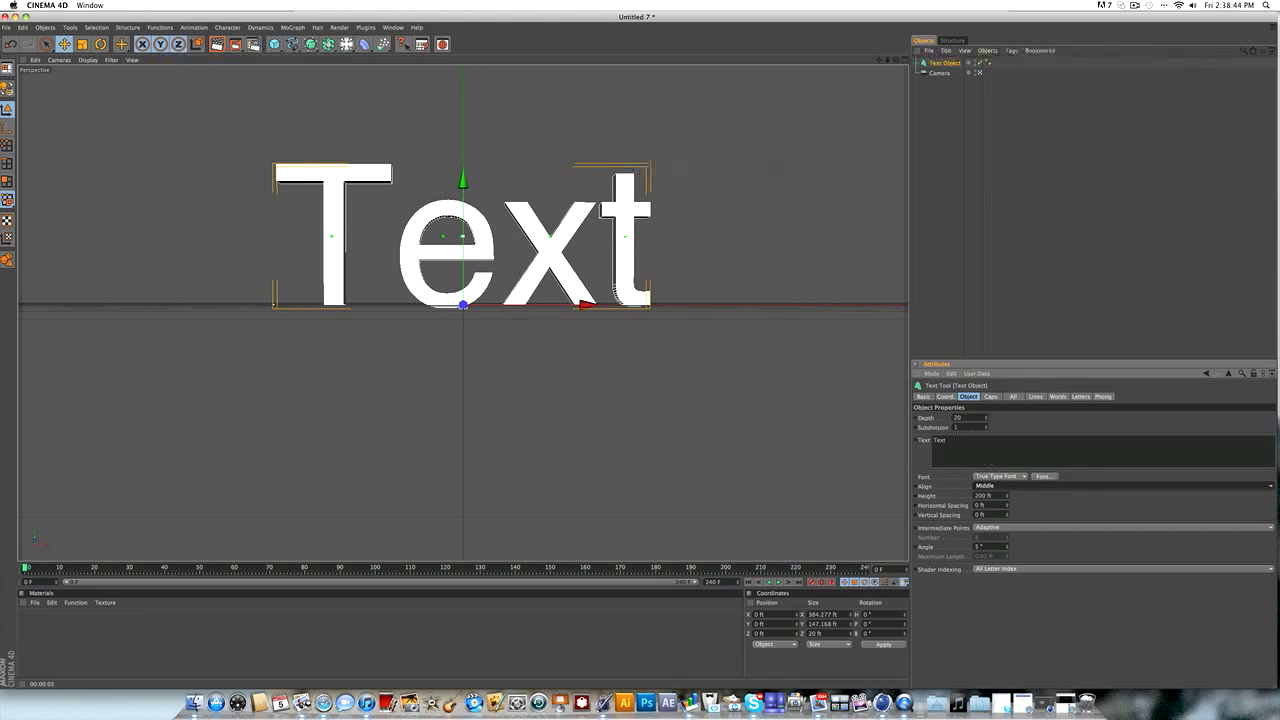
double_click(904, 436)
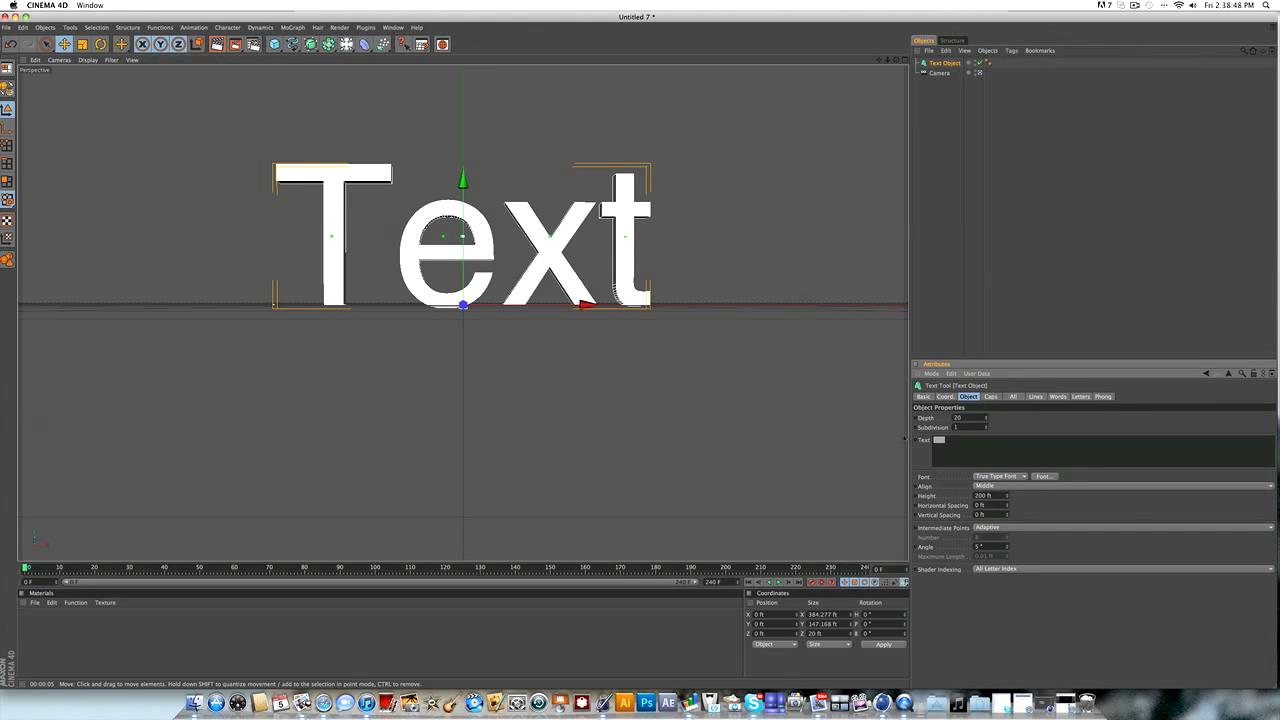
text(MORPH)
Step: Set the text's font to TYPOGRAPH PRO UltraLight and reduce its height to 126 ft
click(1043, 476)
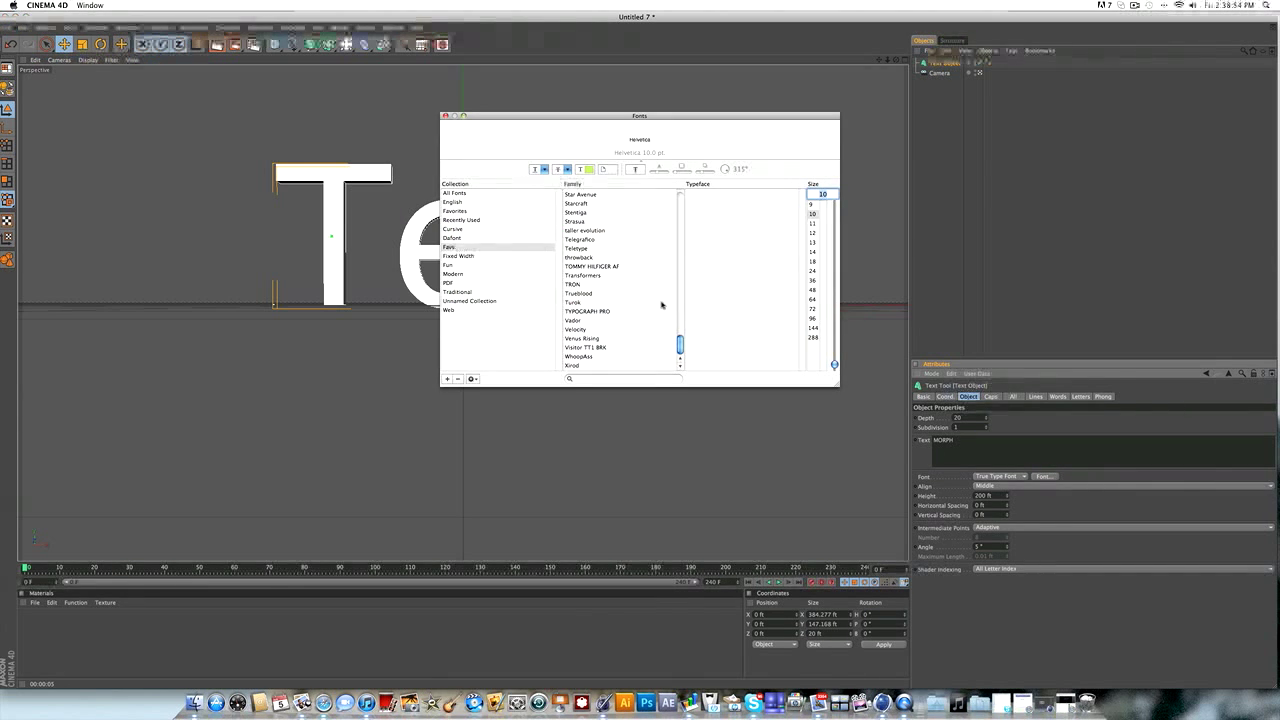
click(576, 311)
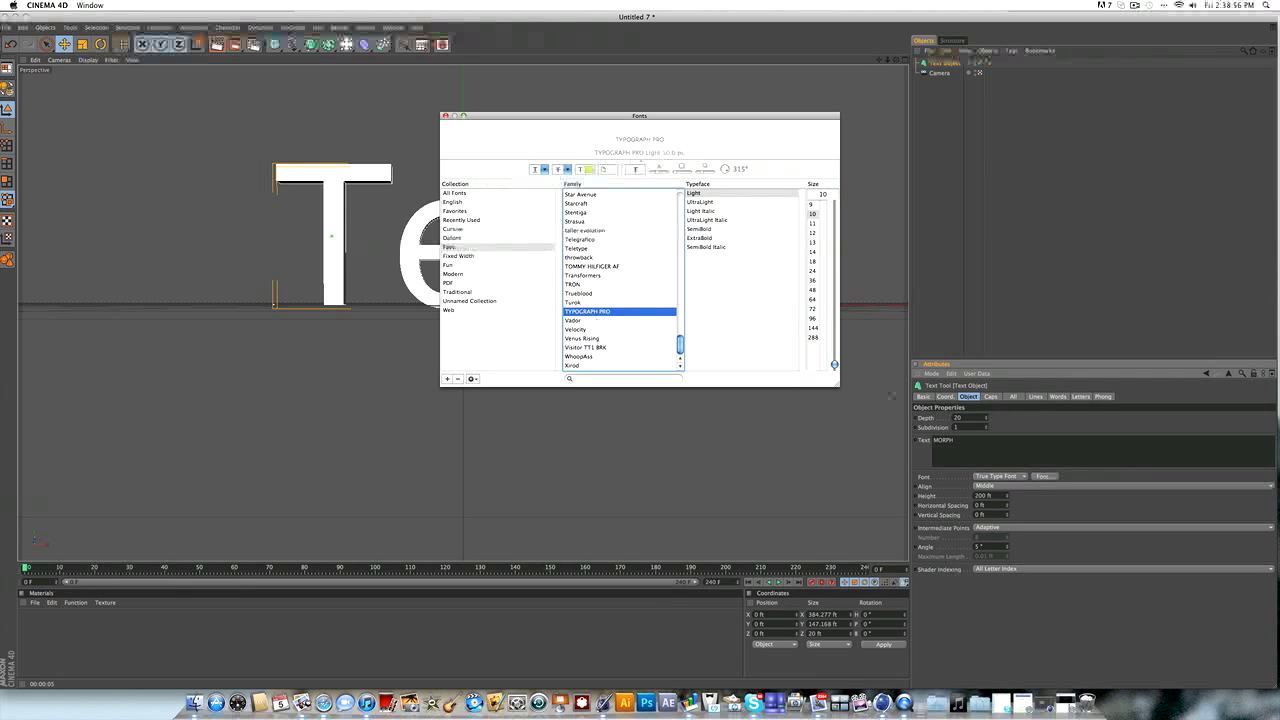
click(712, 202)
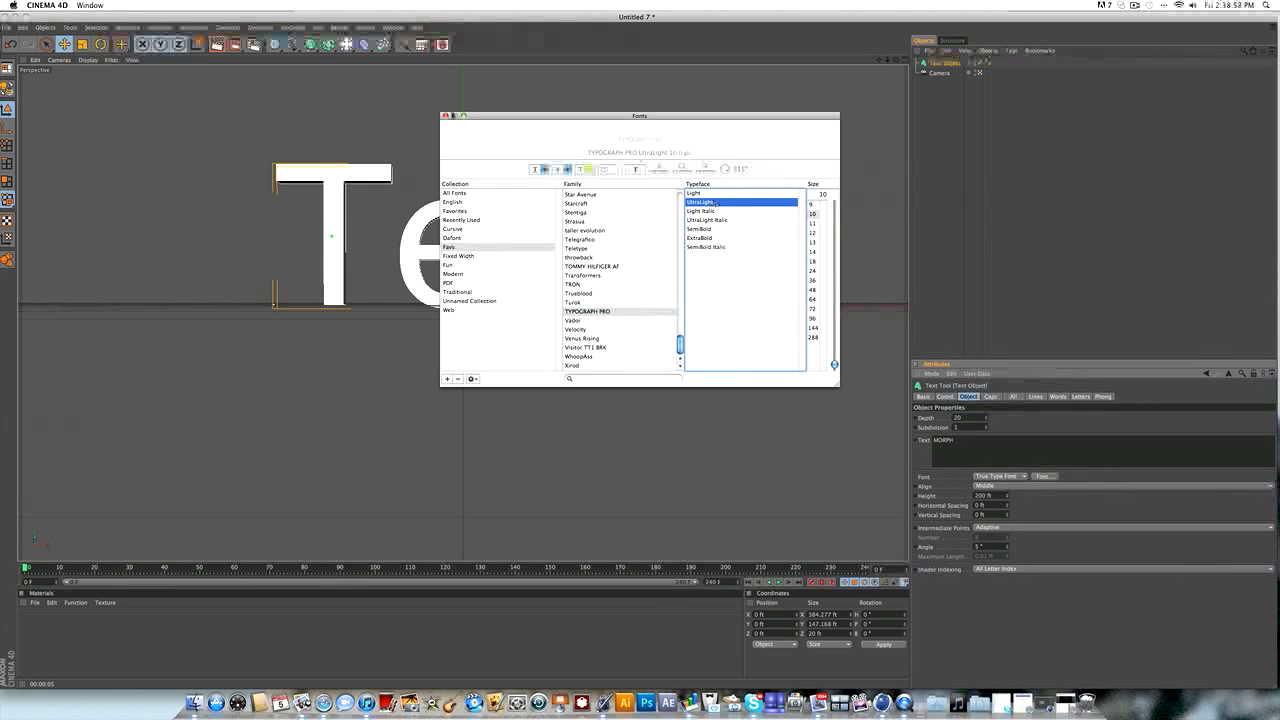
click(446, 116)
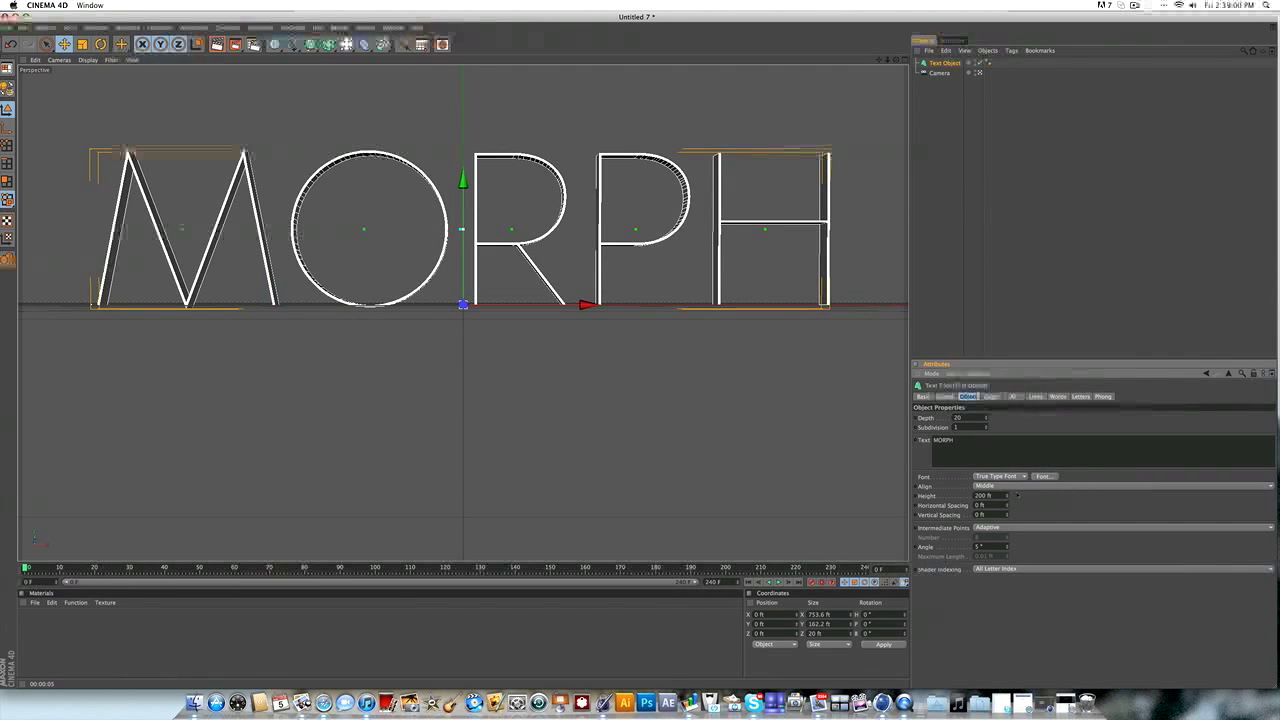
drag(1006, 495, 1006, 572)
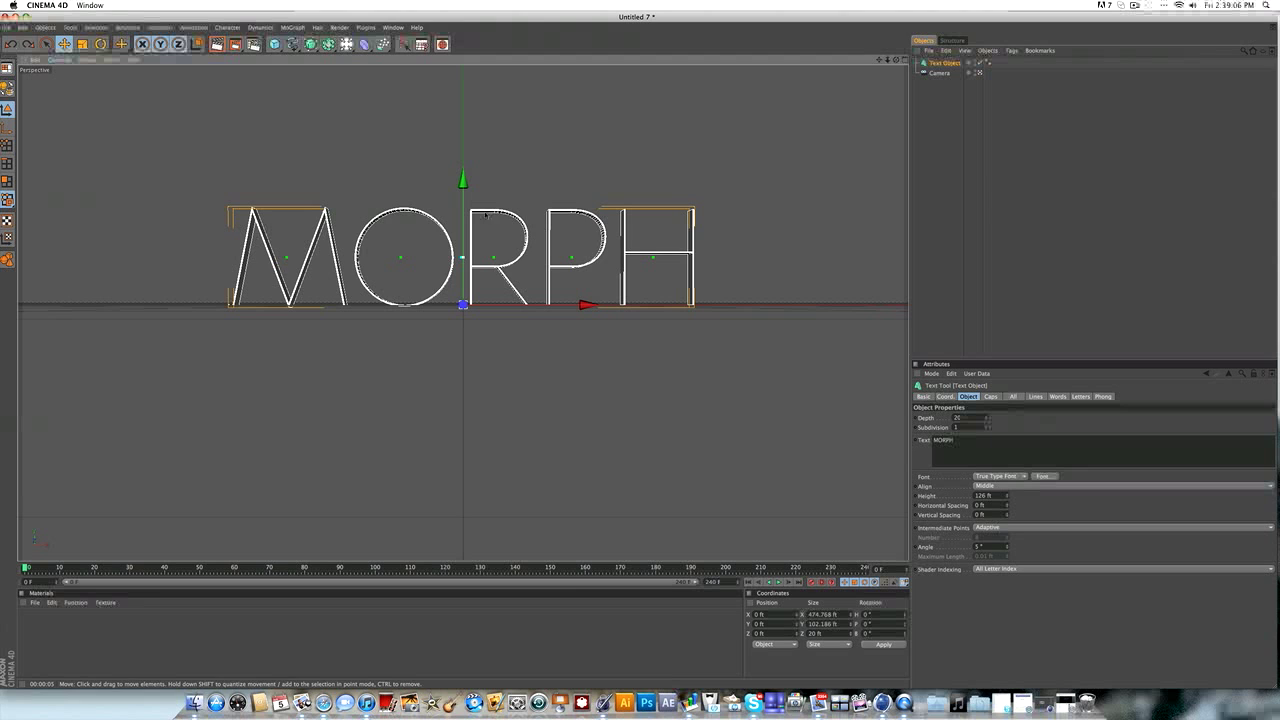
Step: Set both the start and end caps of the MORPH text to Fillet Cap
click(990, 396)
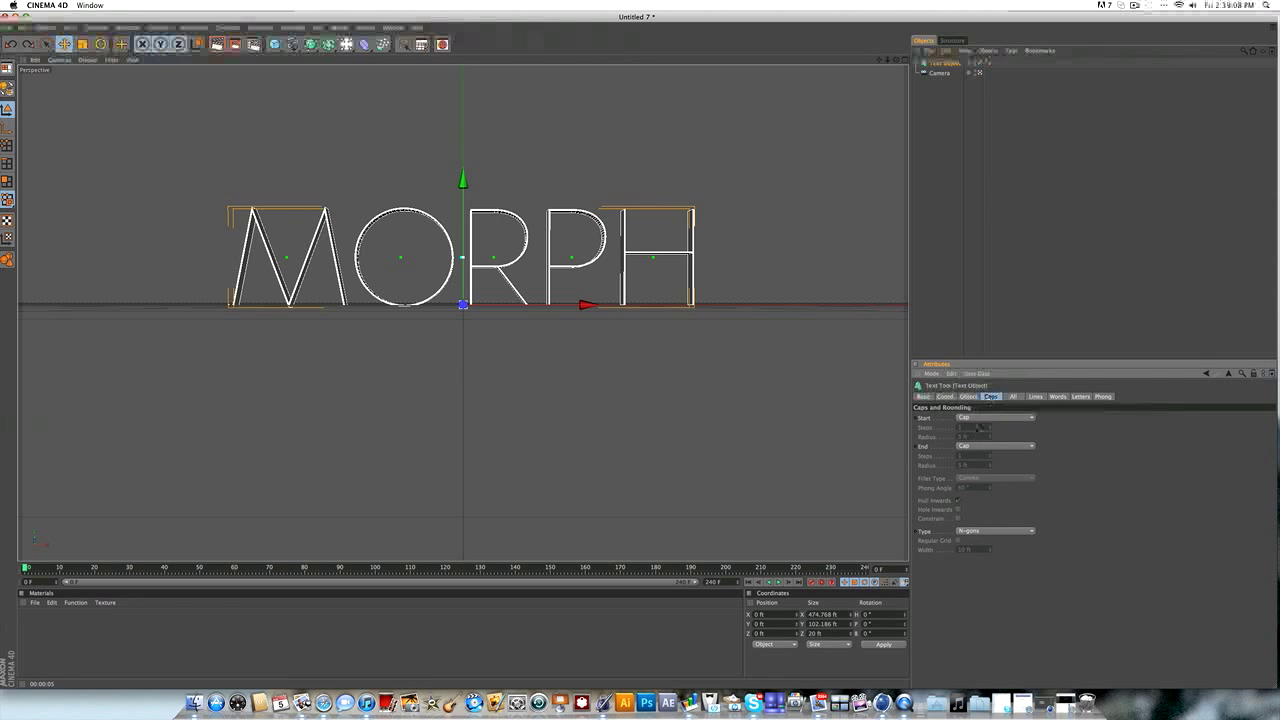
click(980, 418)
click(971, 455)
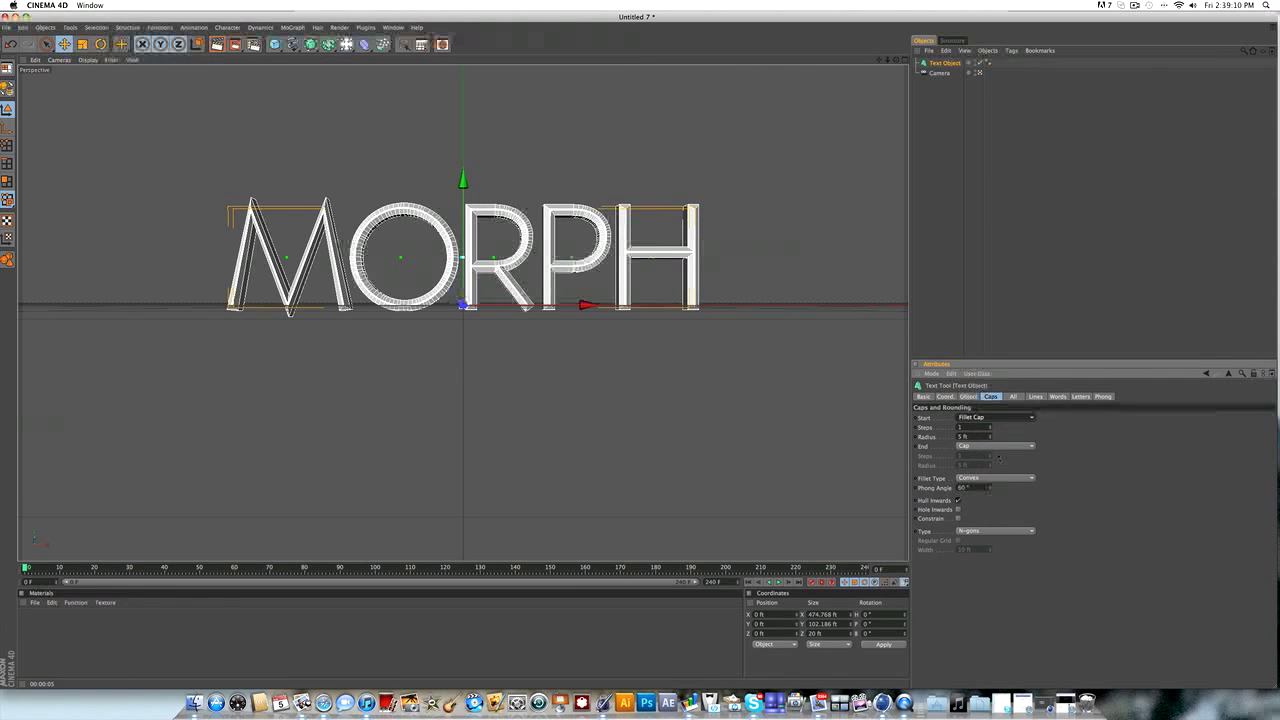
click(993, 446)
click(985, 483)
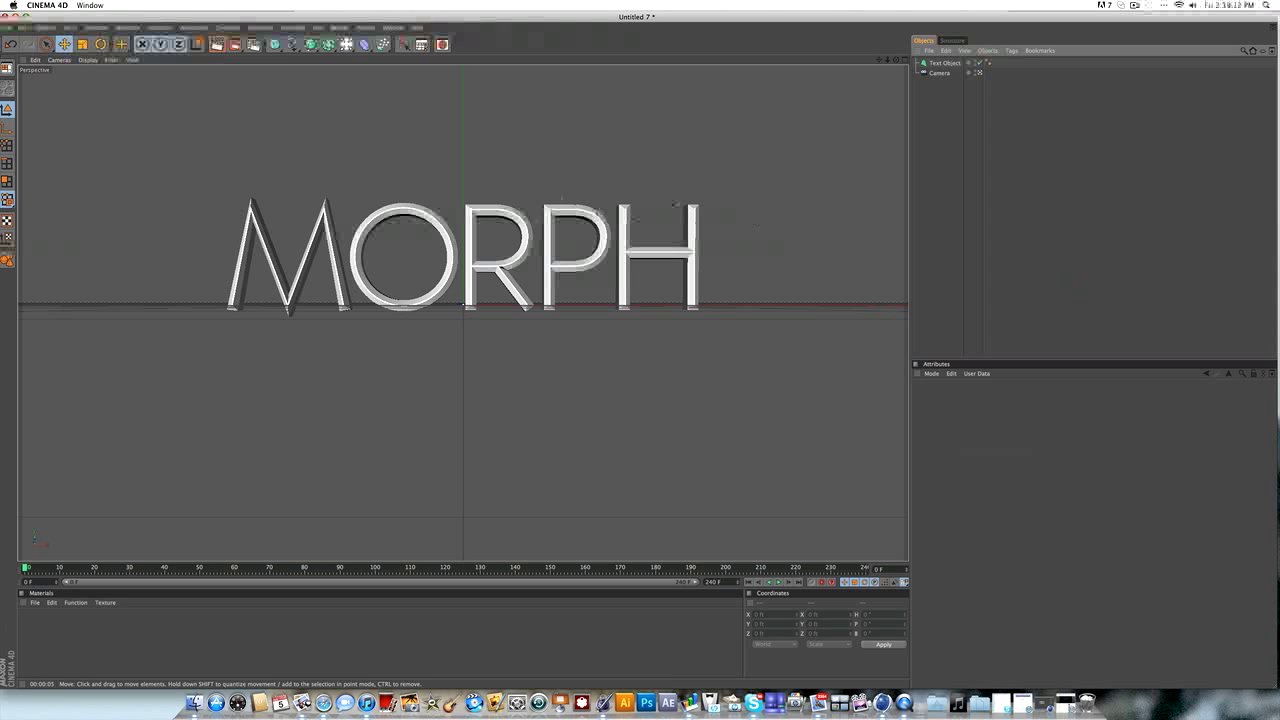
drag(897, 63, 898, 215)
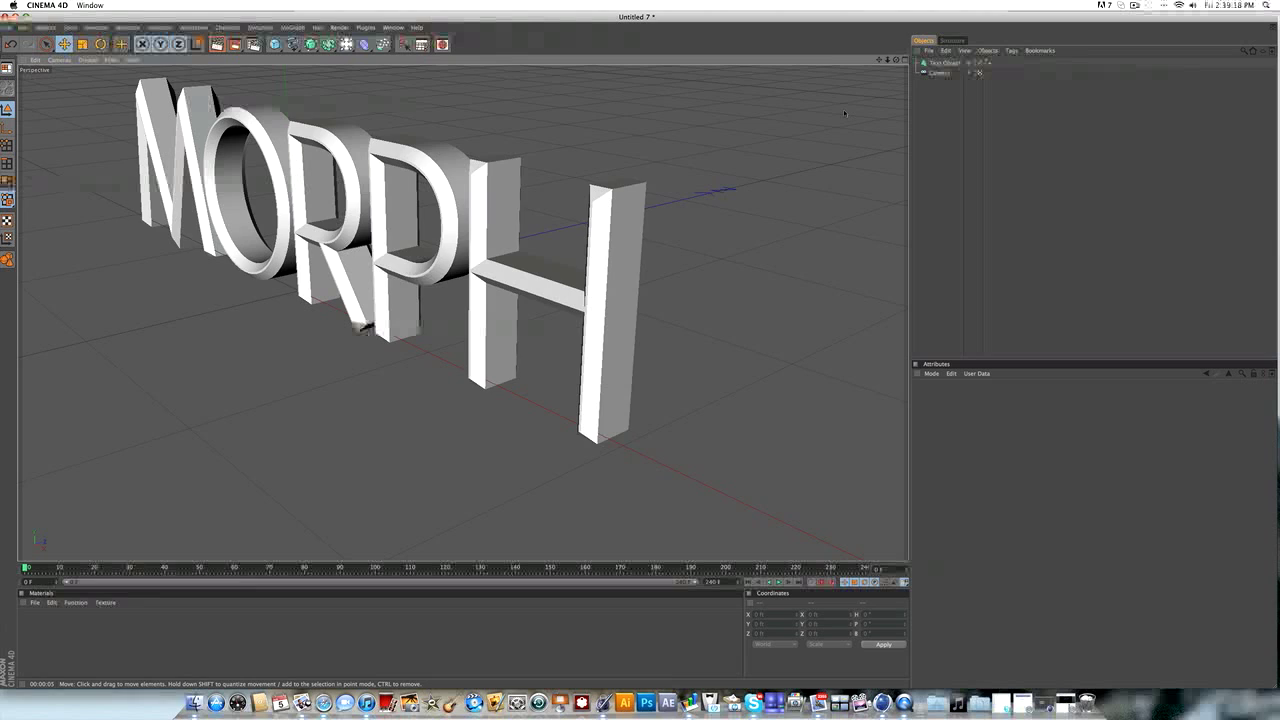
scroll(463, 313, up, 3)
drag(895, 61, 848, 106)
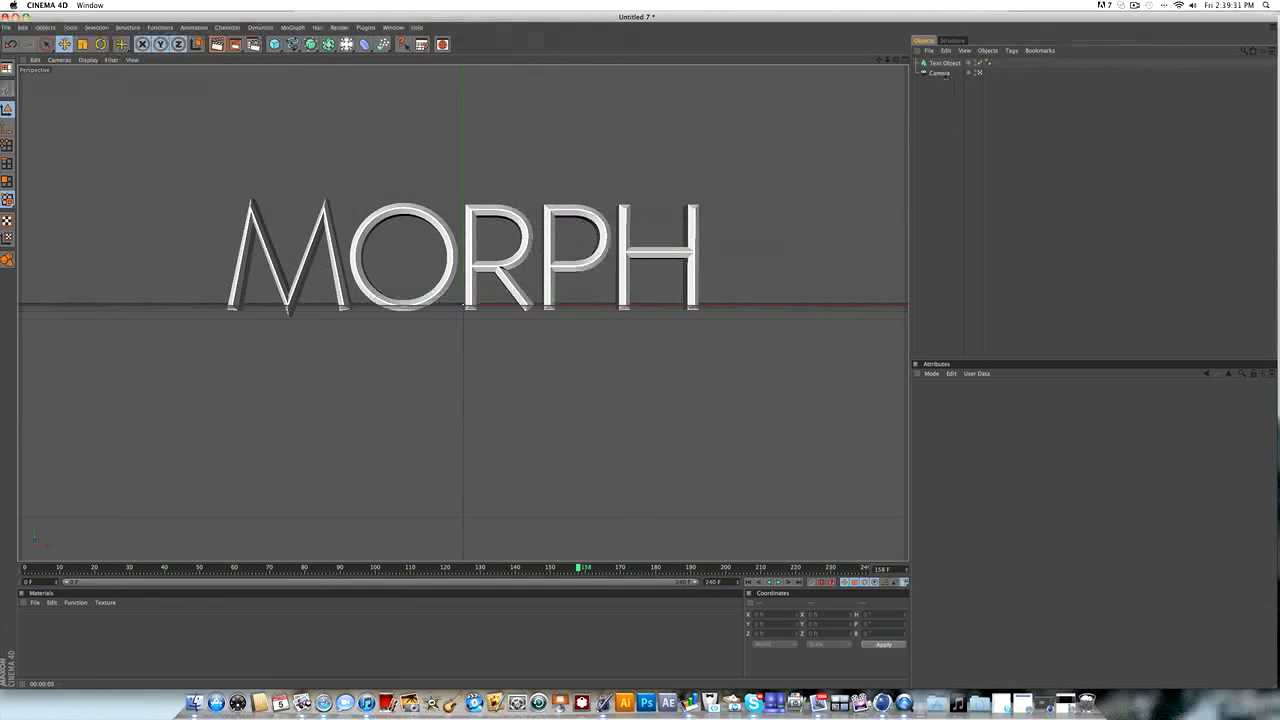
Step: Try the Helvetica Neue UltraLight font on the MORPH text object
click(944, 62)
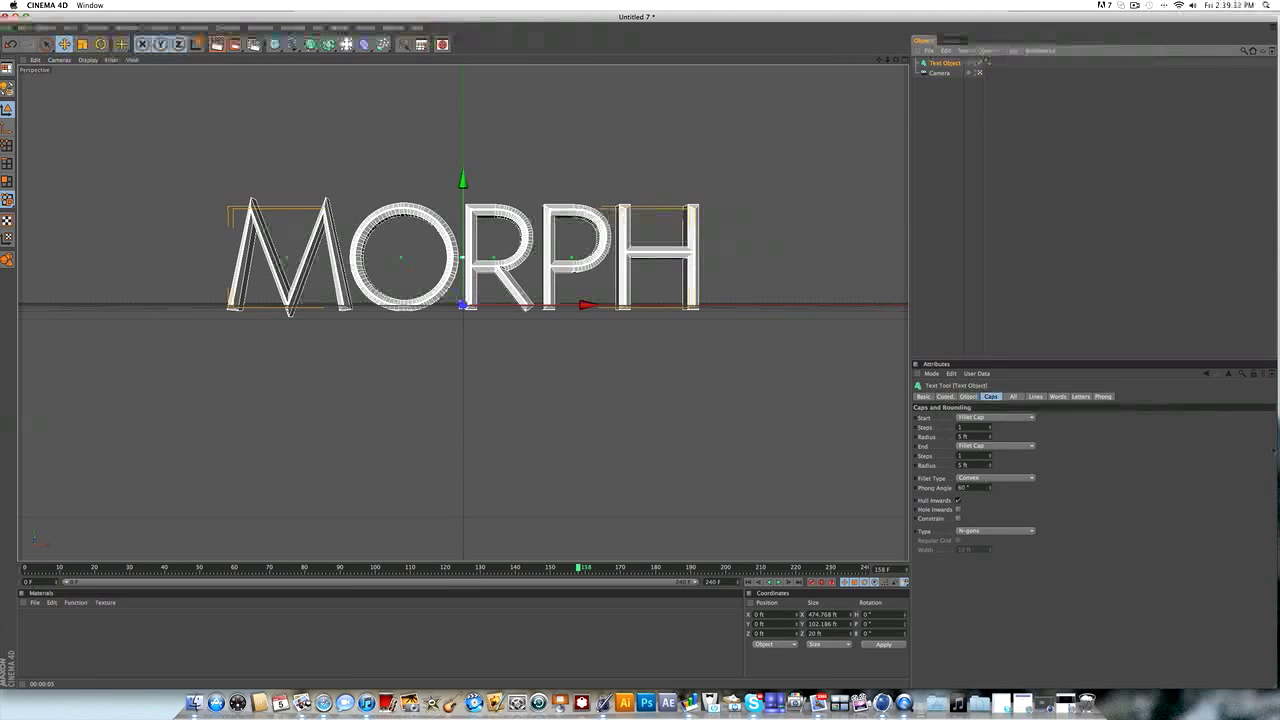
click(968, 397)
click(1043, 476)
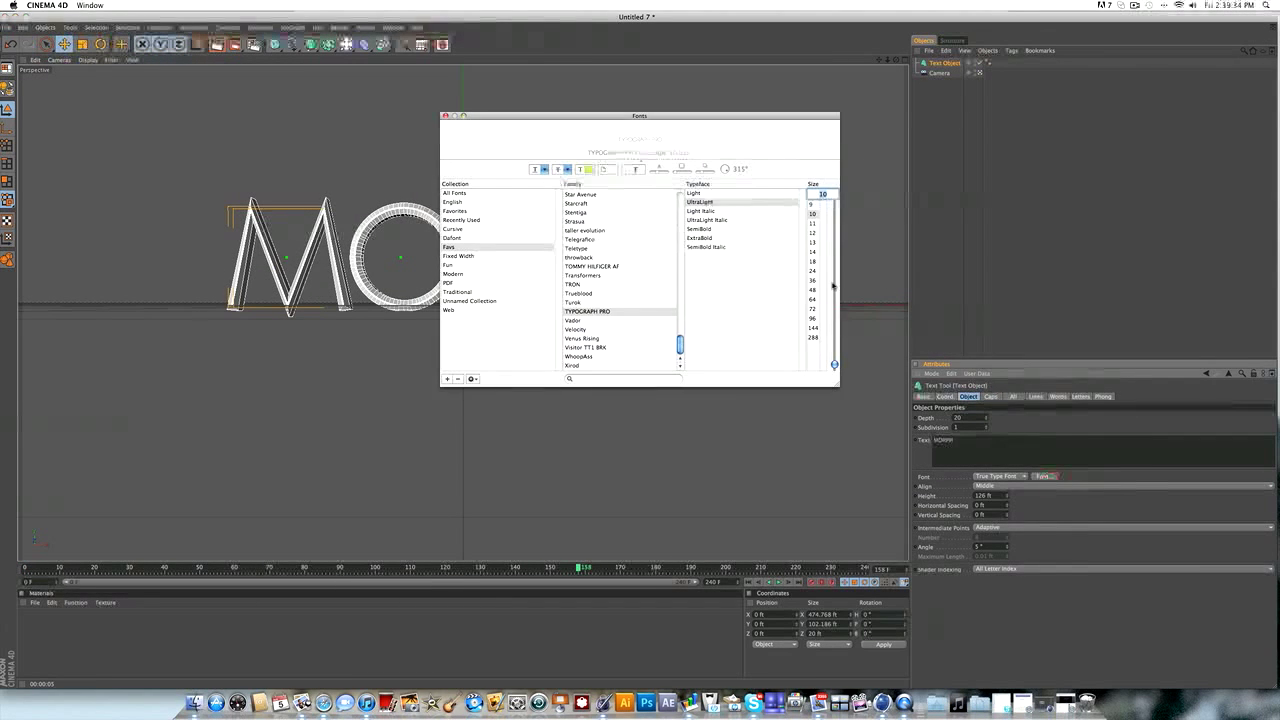
scroll(625, 250, up, 5)
scroll(625, 250, up, 10)
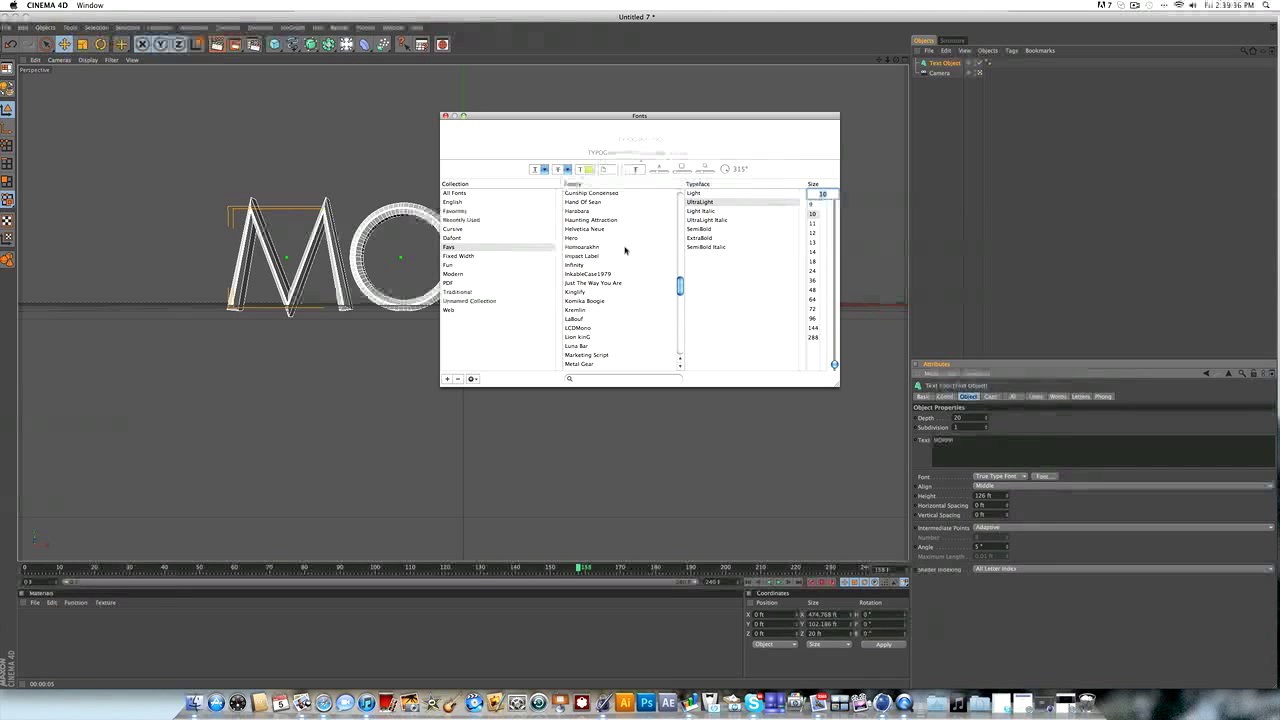
click(590, 237)
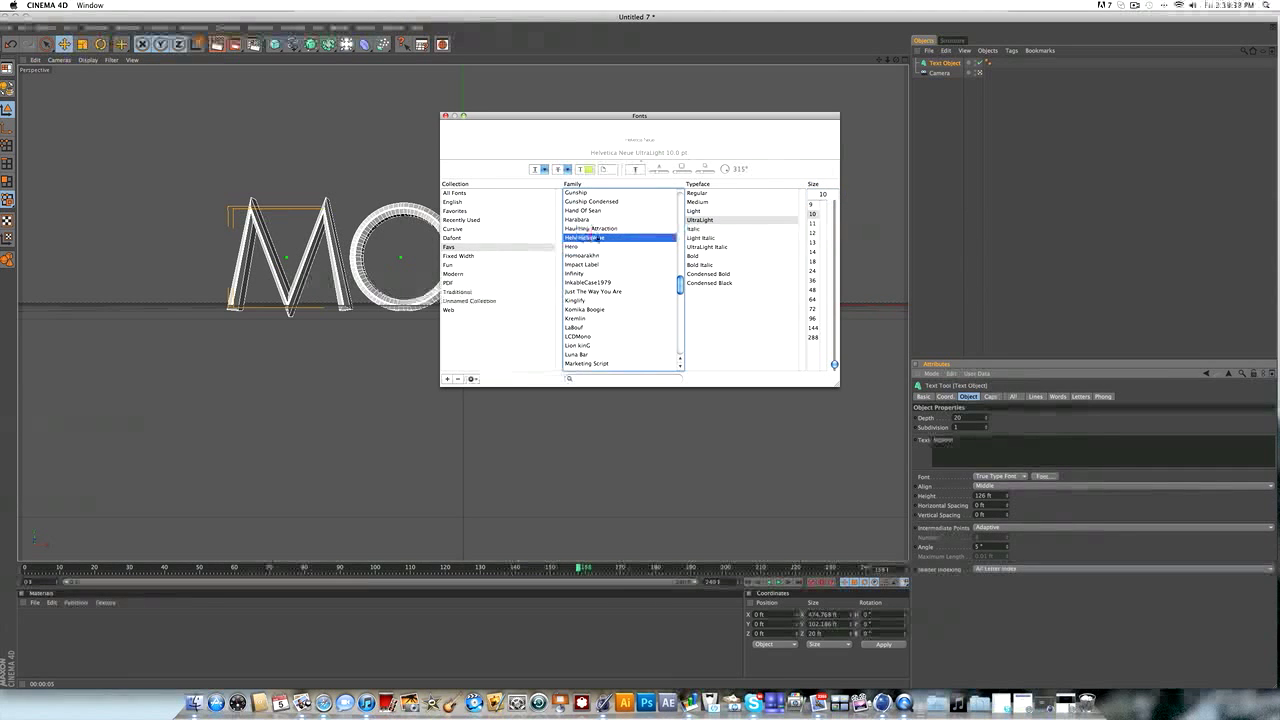
click(445, 116)
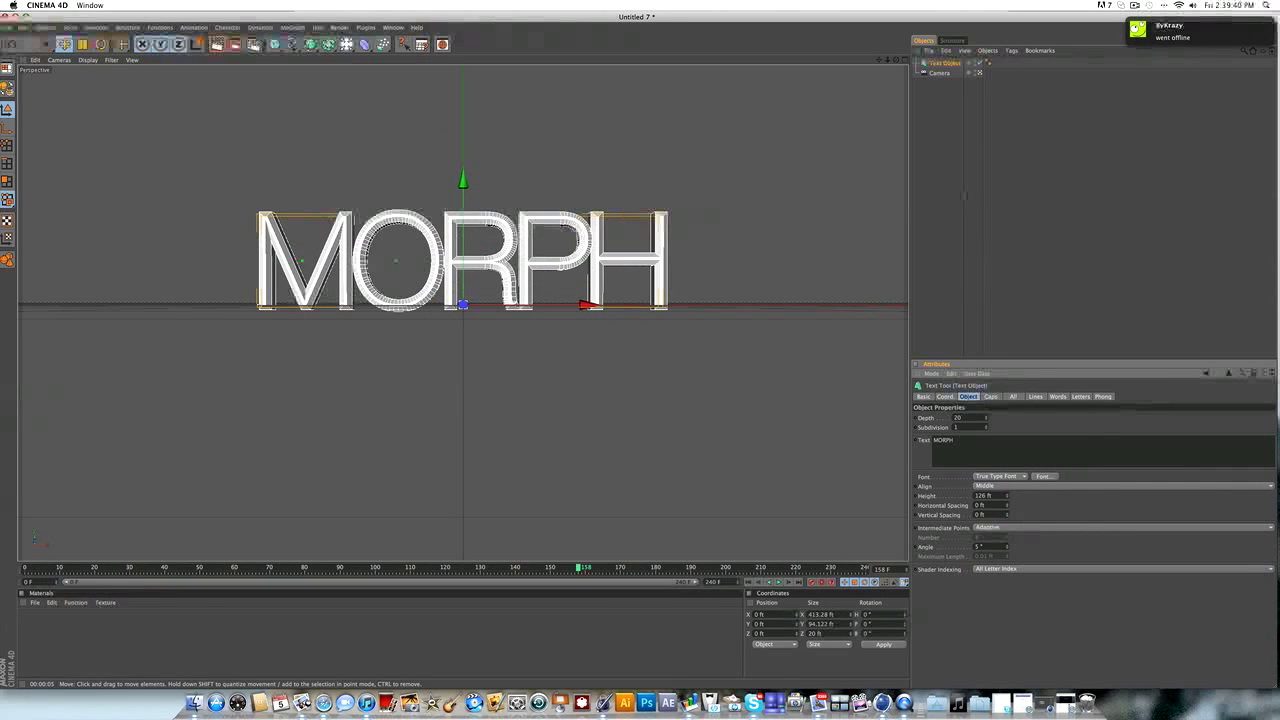
click(1116, 217)
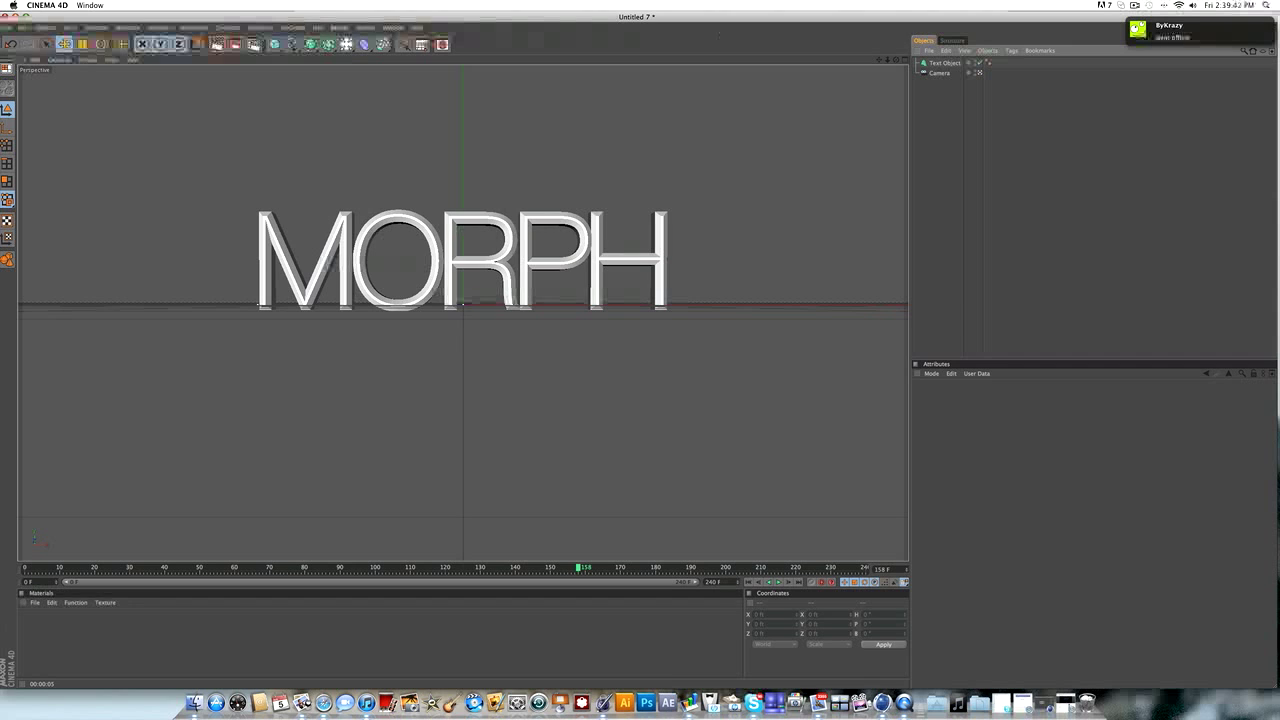
Step: Switch the MORPH text's font back to TYPOGRAPH PRO UltraLight
click(932, 64)
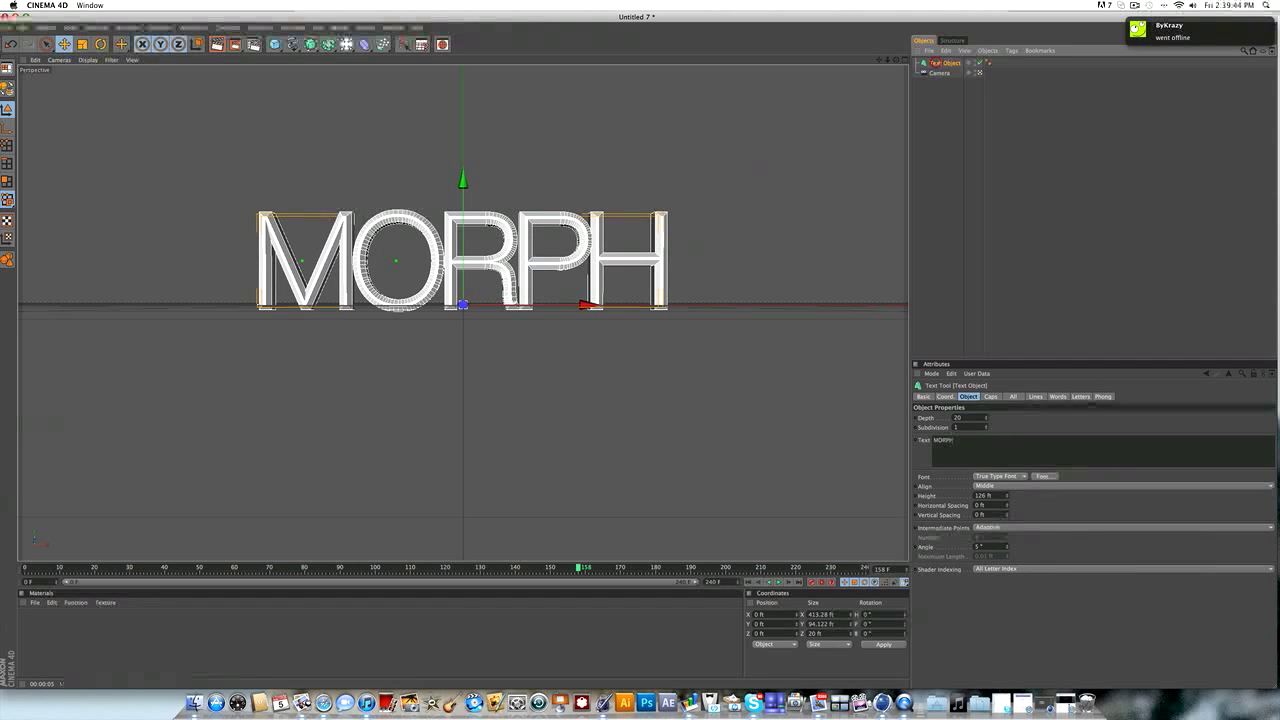
click(1043, 476)
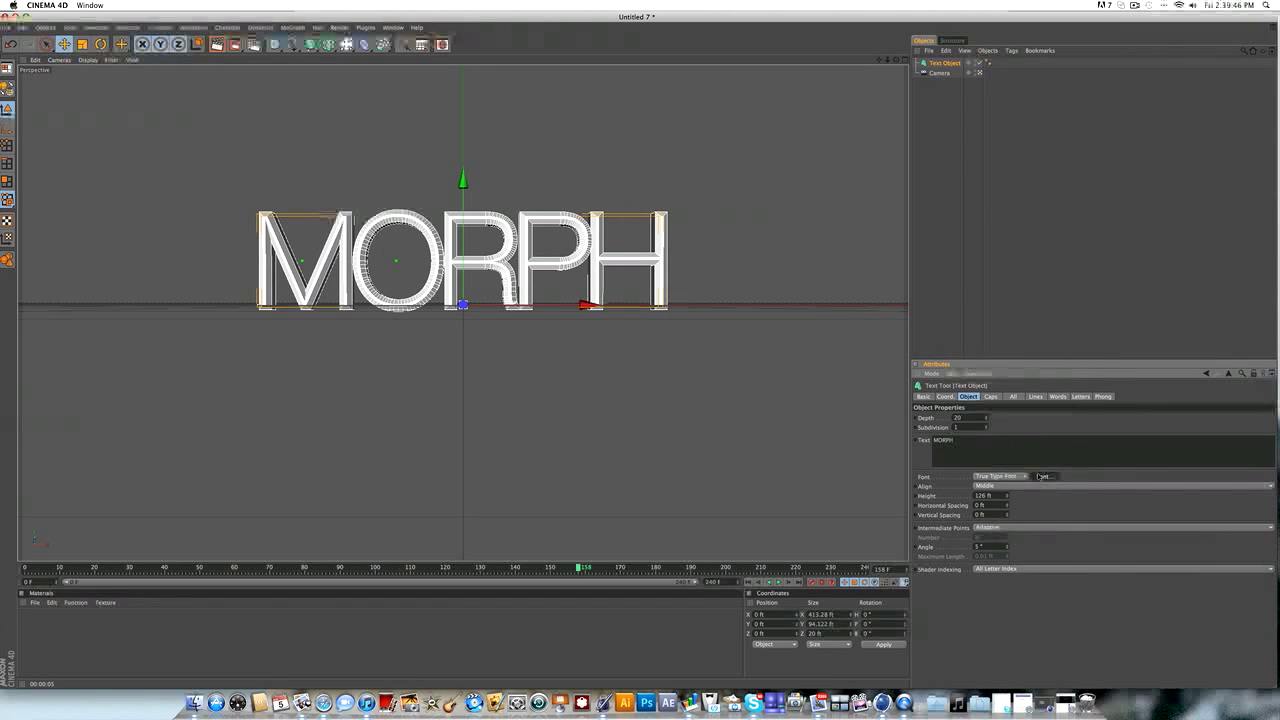
scroll(645, 290, down, 10)
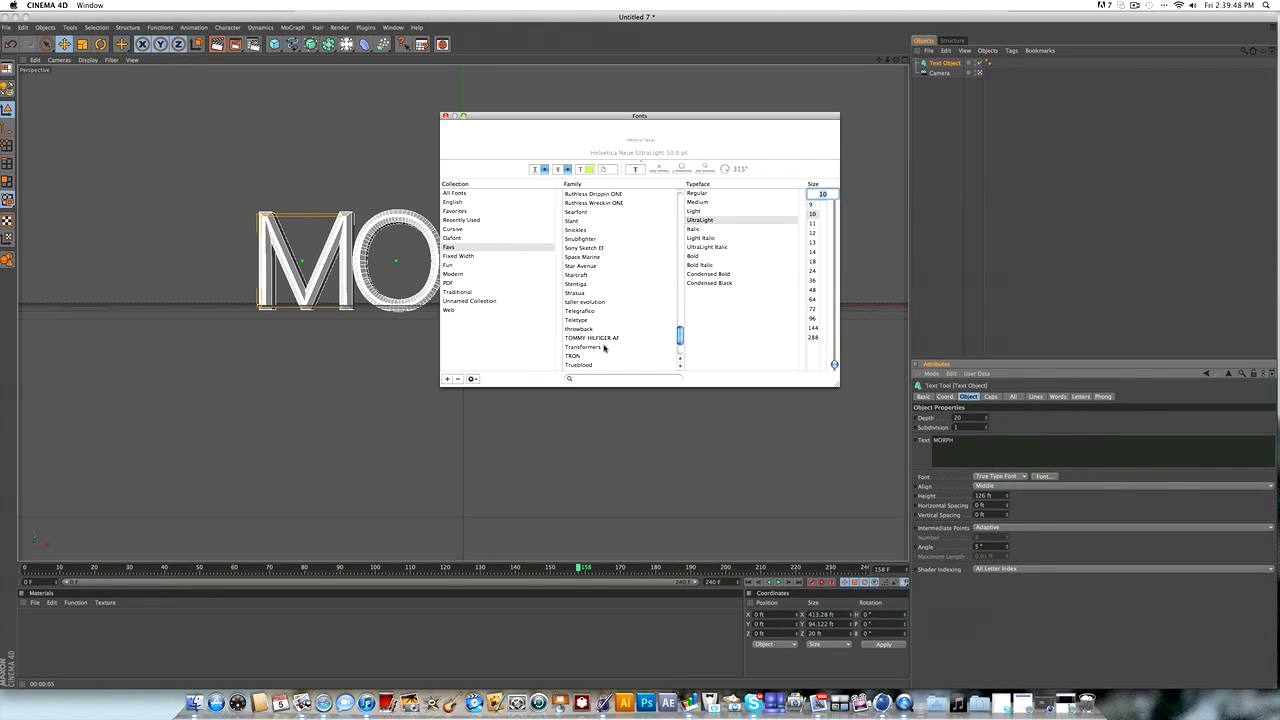
scroll(606, 346, down, 3)
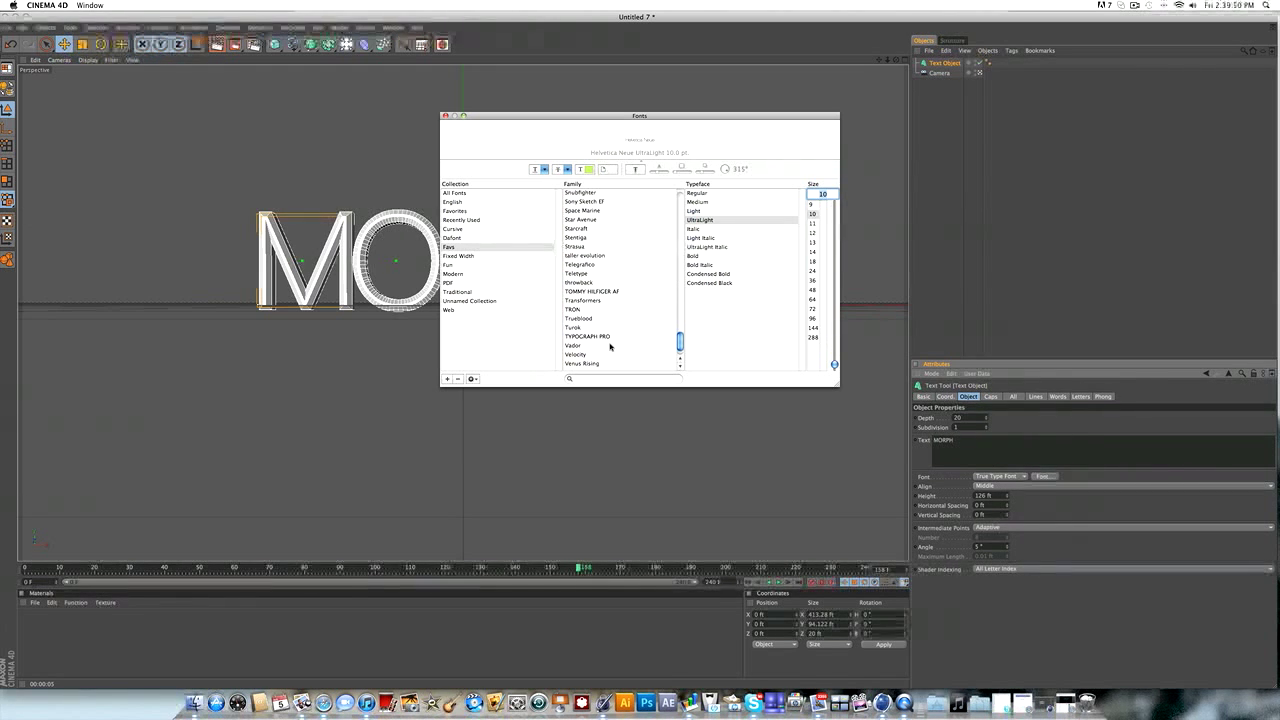
click(615, 337)
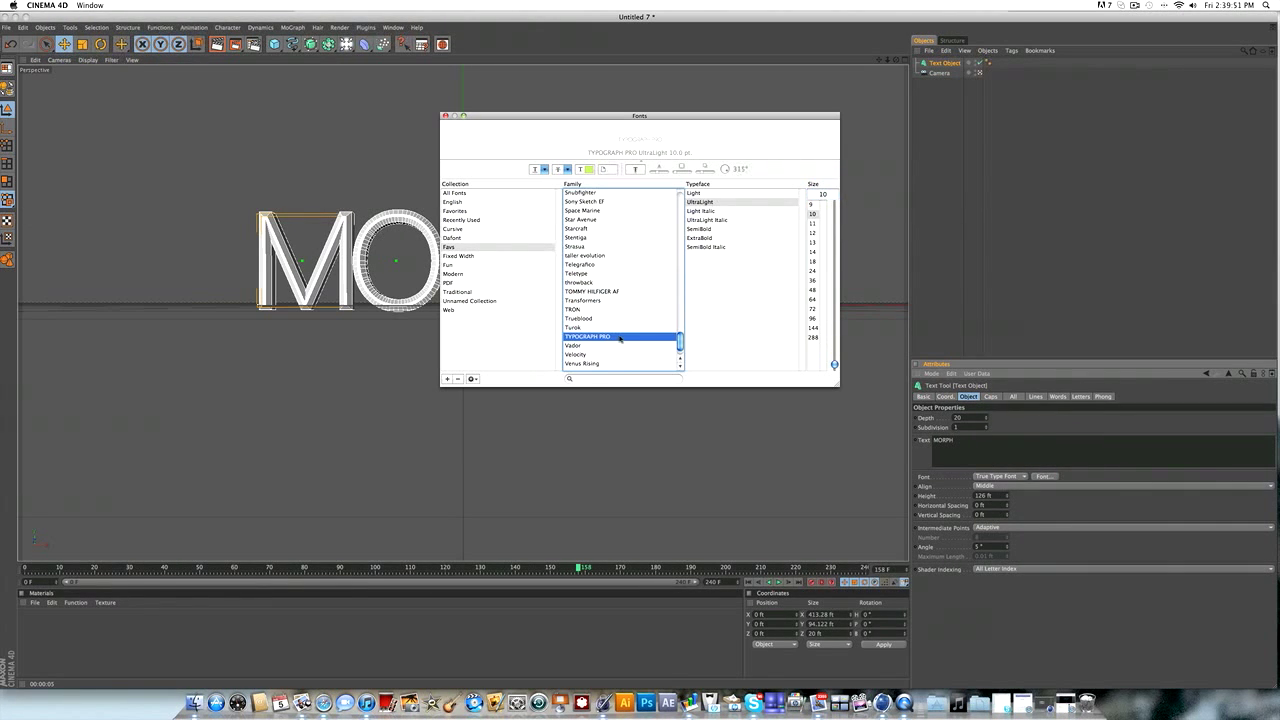
click(446, 117)
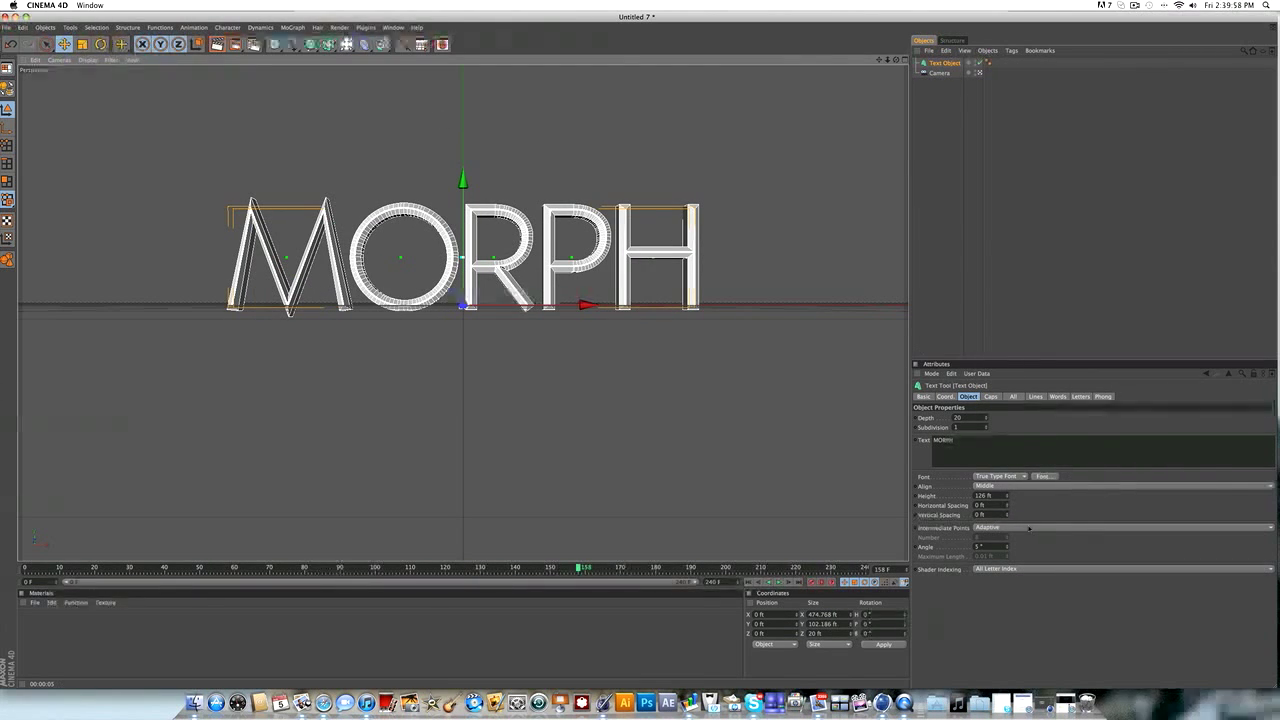
Step: Set the MORPH text's horizontal spacing to 5 ft
double_click(980, 505)
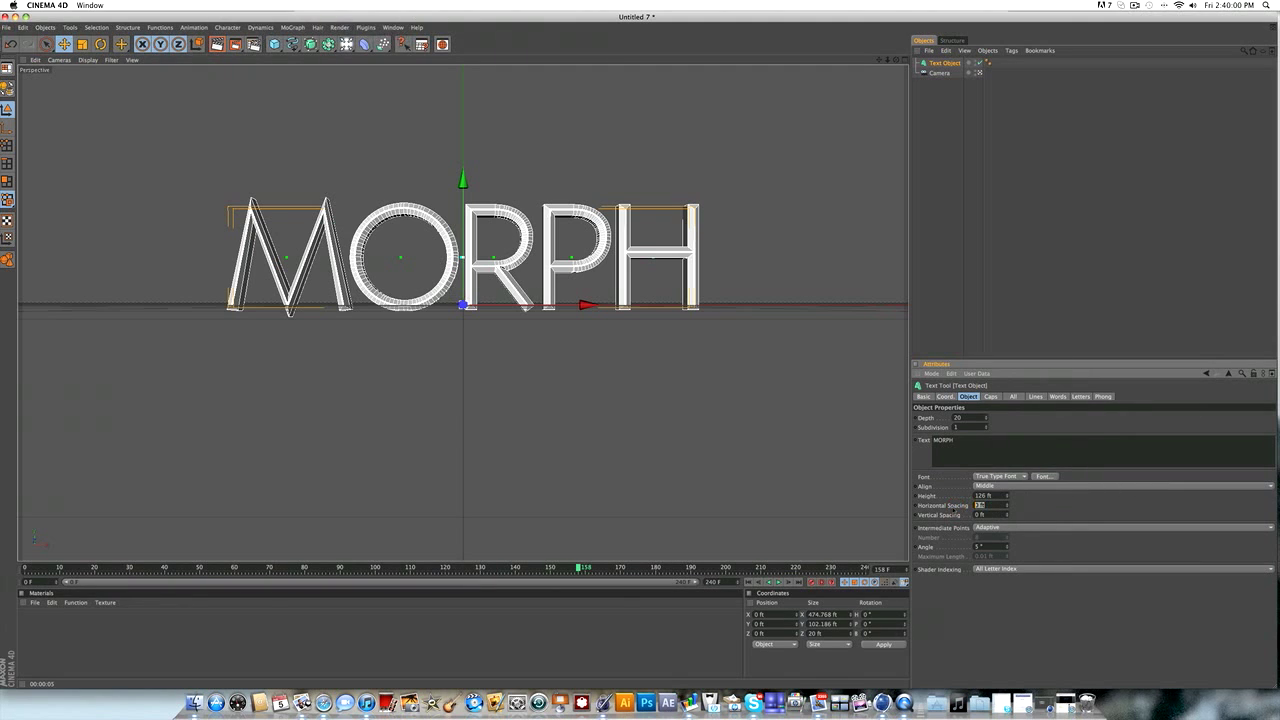
text(5)
key(Return)
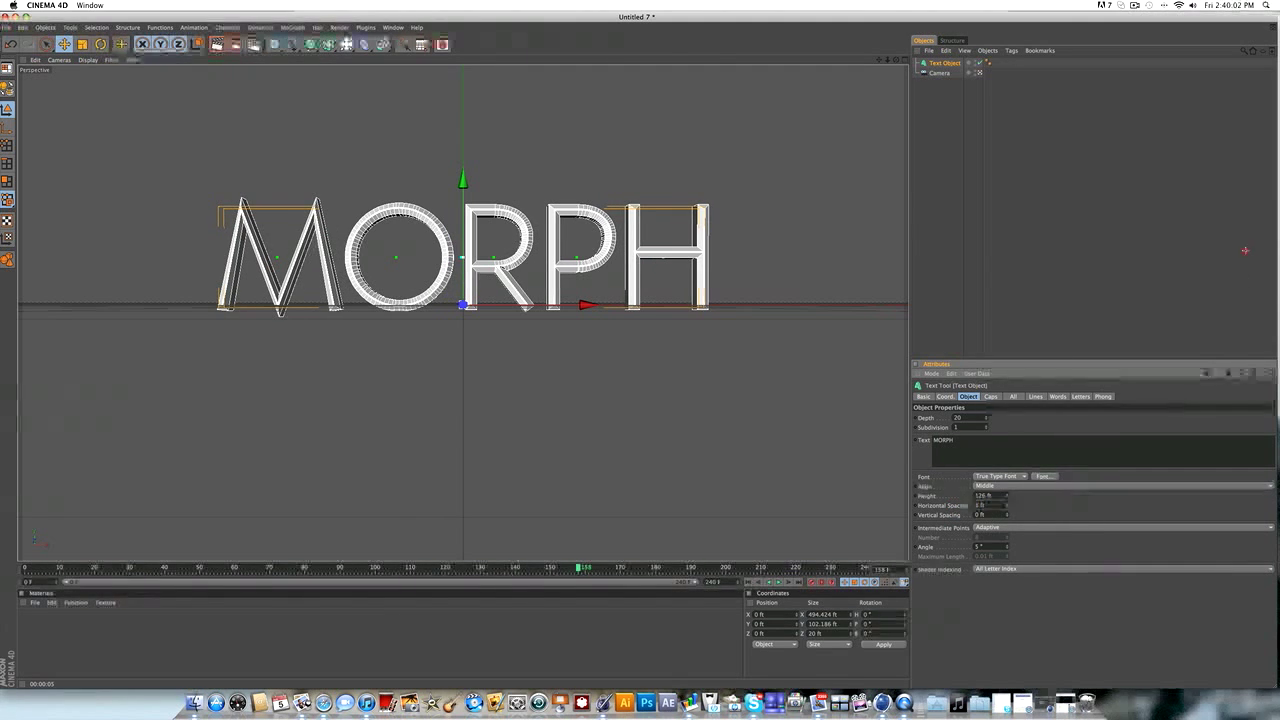
click(1246, 256)
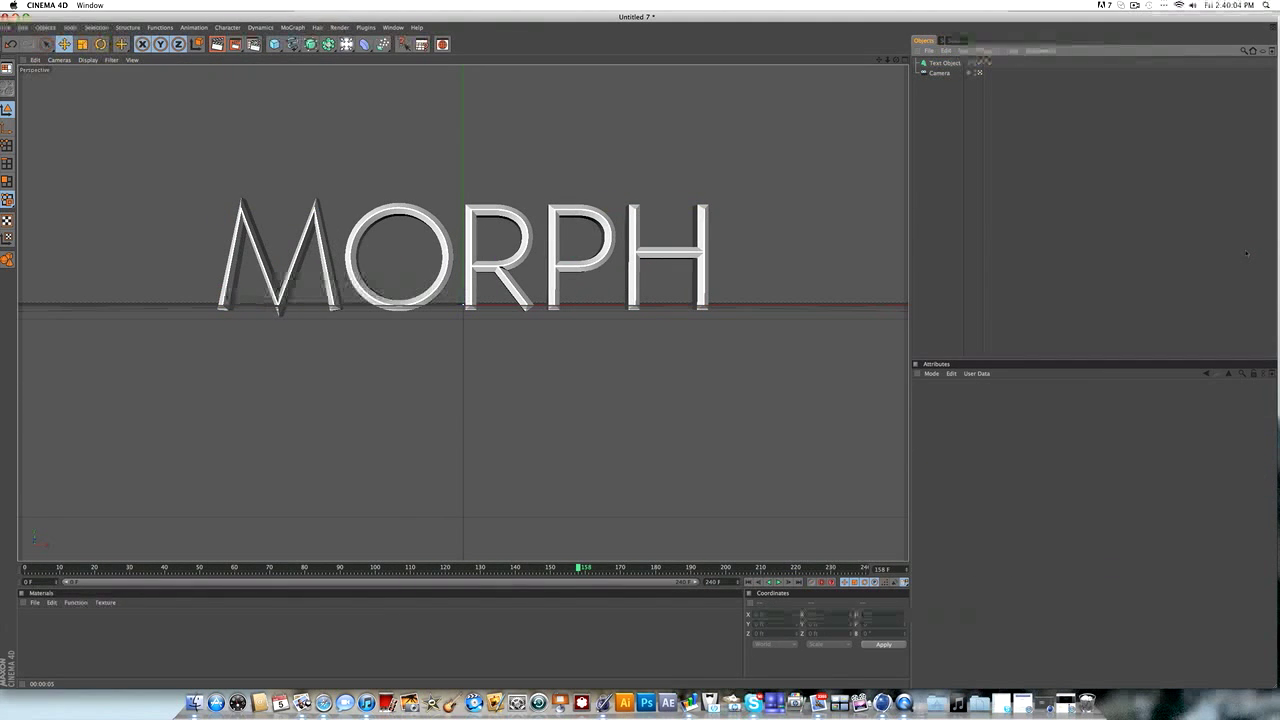
Step: Slightly increase the fillet radius of the MORPH text's start cap and deselect the text
click(941, 64)
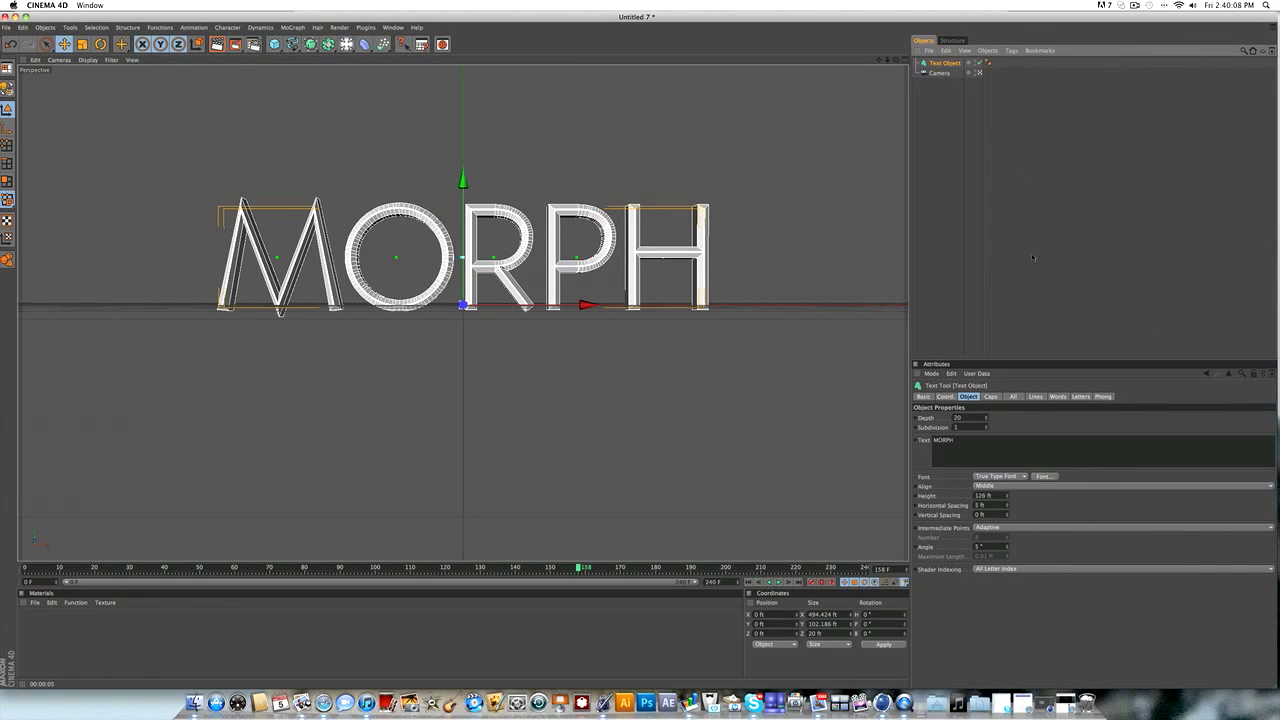
click(990, 396)
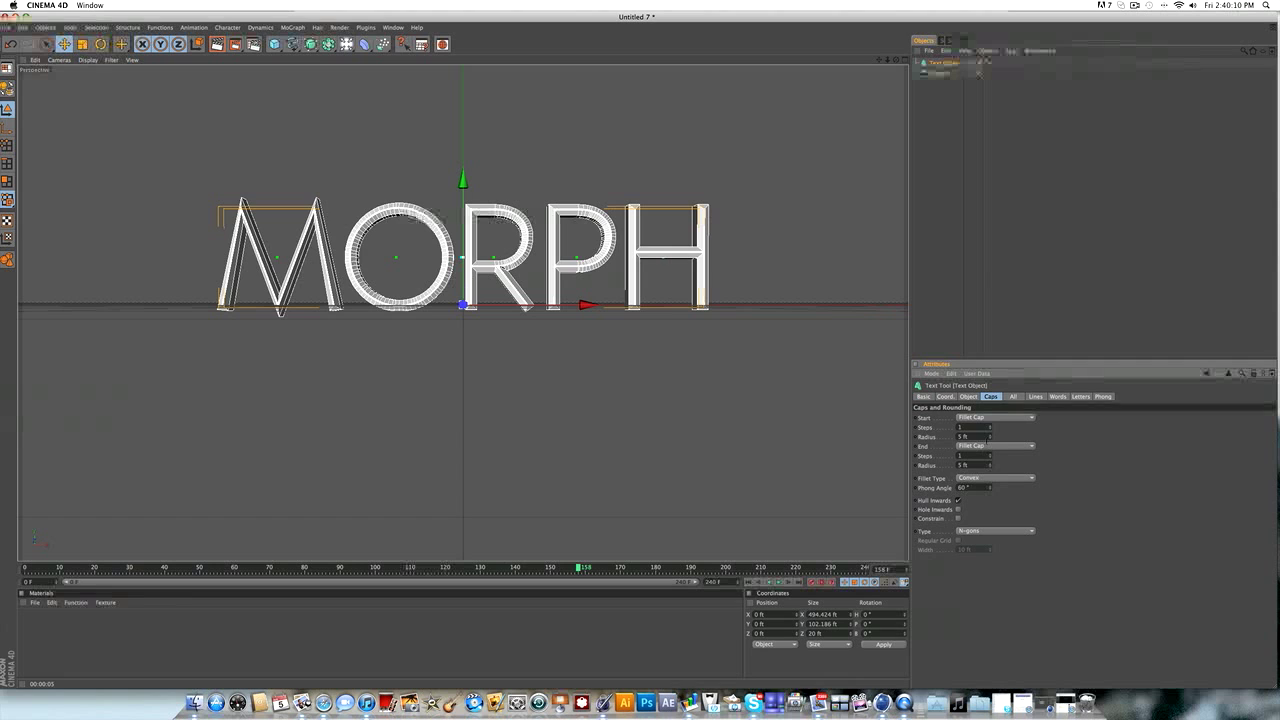
drag(989, 437, 989, 422)
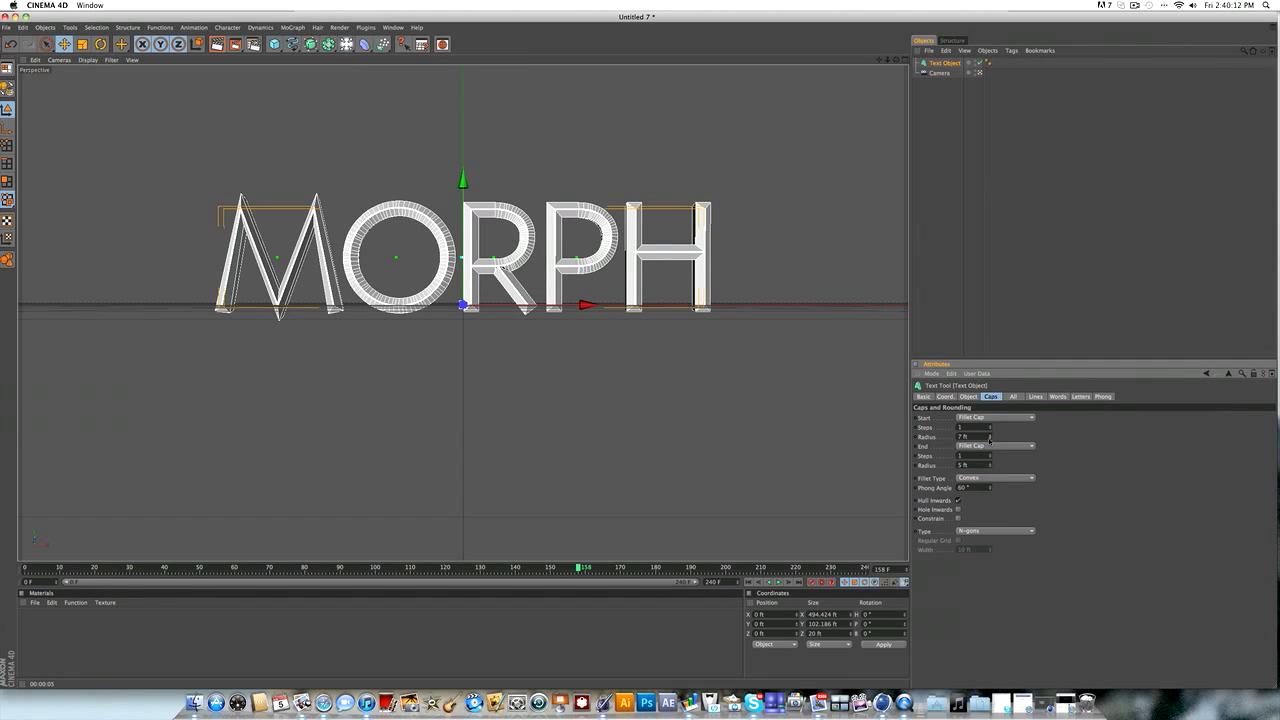
click(989, 439)
click(989, 435)
click(989, 439)
click(452, 272)
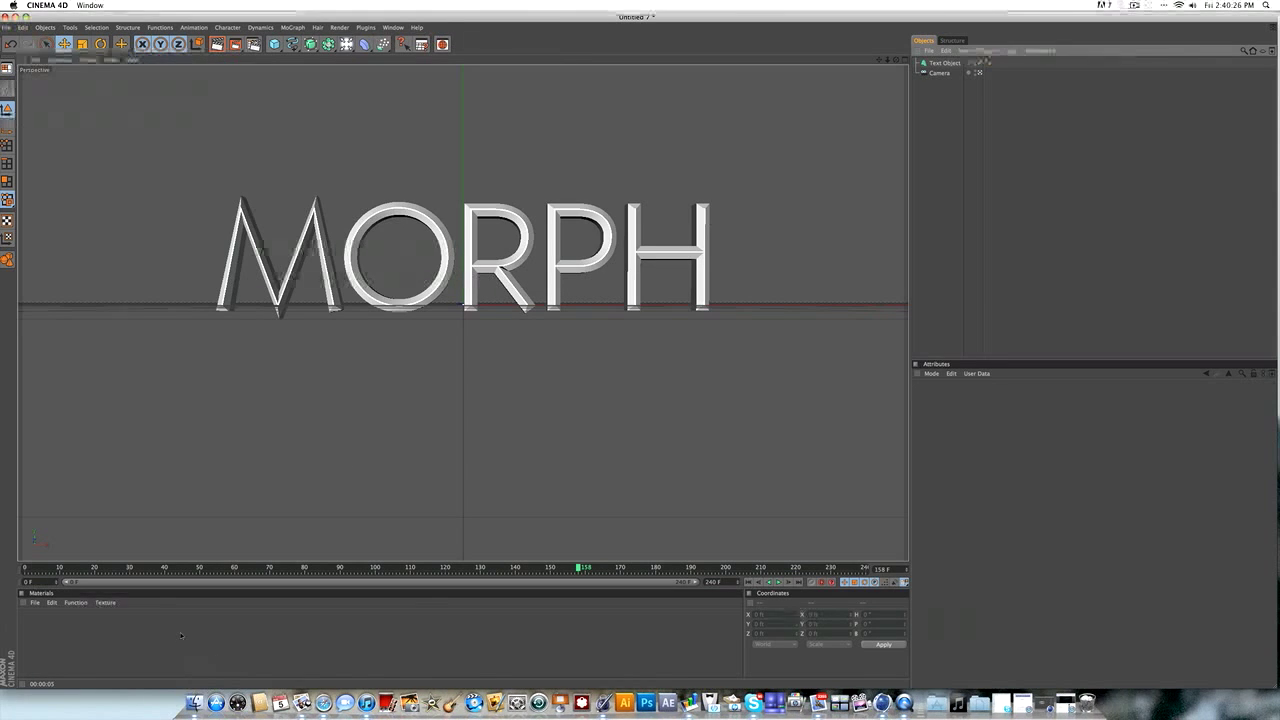
Step: Switch to Finder and search from the IMAGE DOWNLOADS folder for "Grunge texture"
click(196, 700)
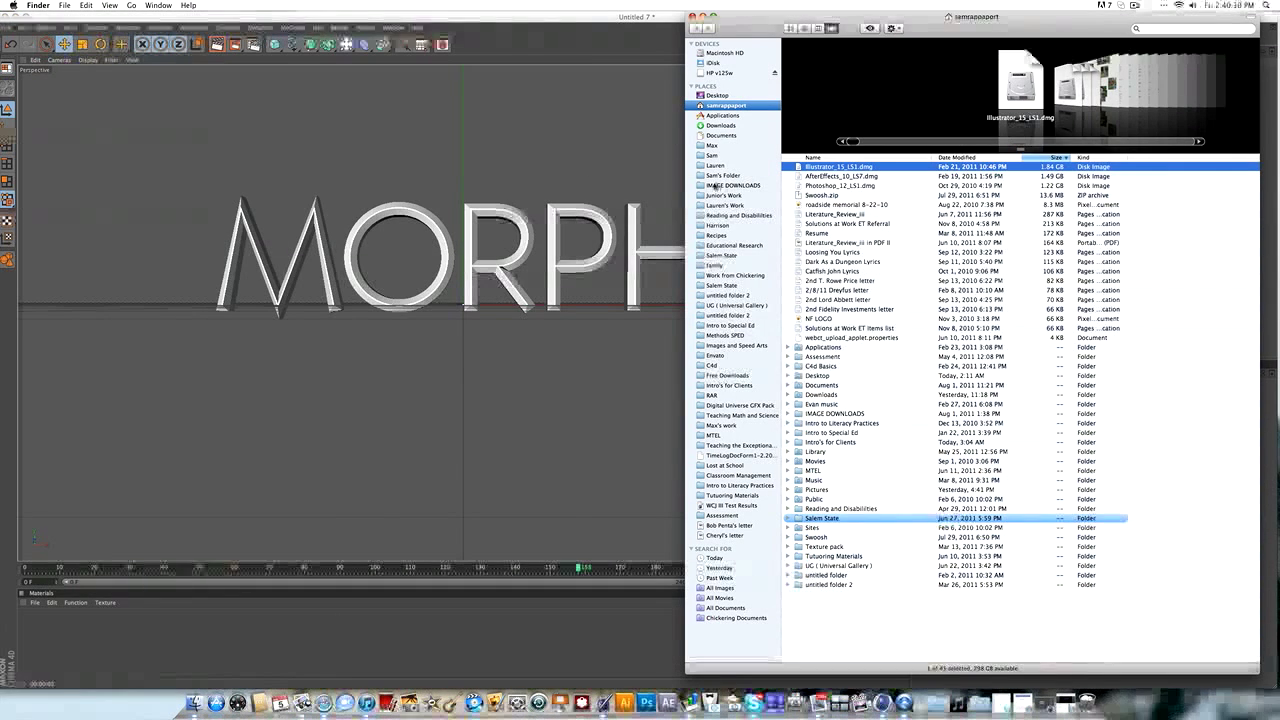
click(714, 186)
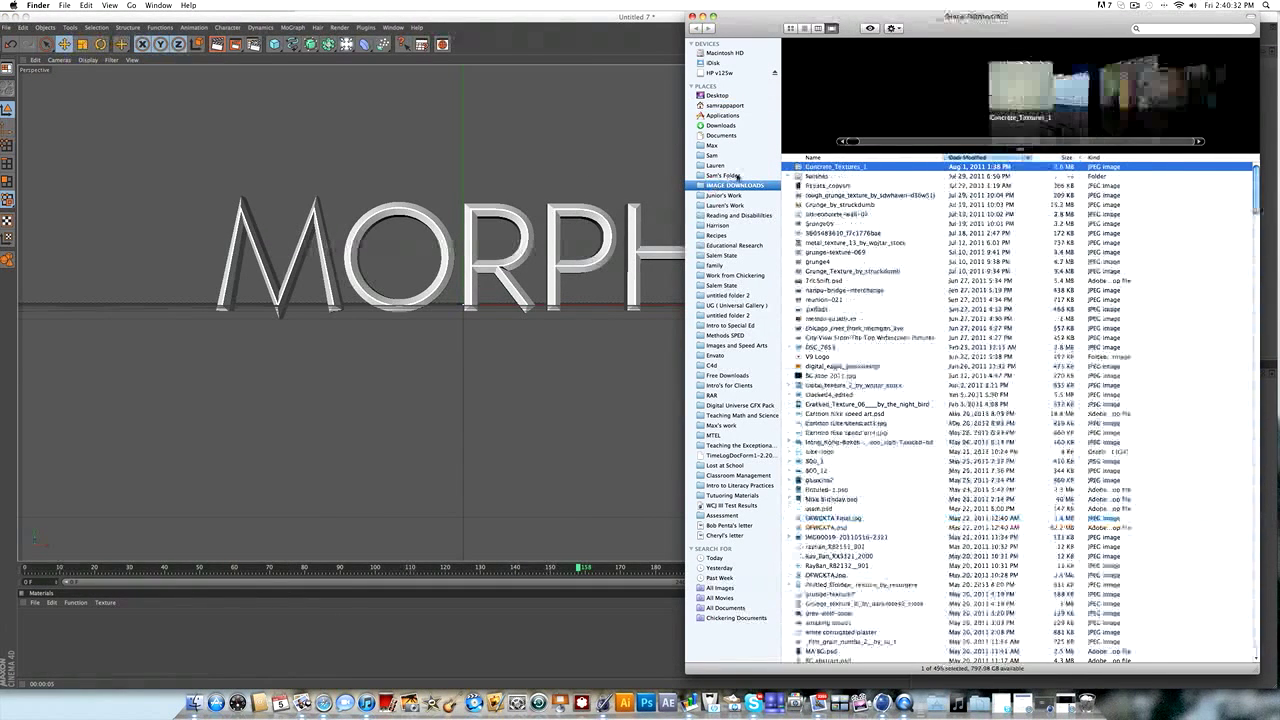
click(1180, 29)
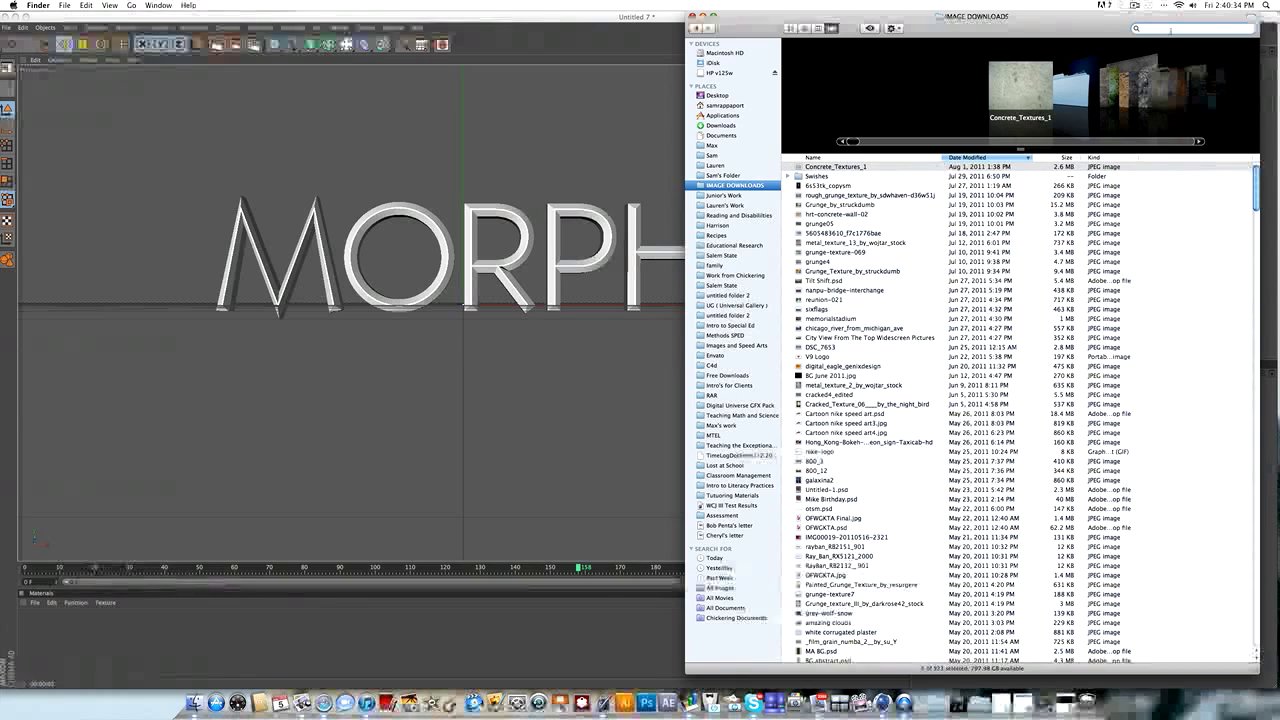
text(Grunge te)
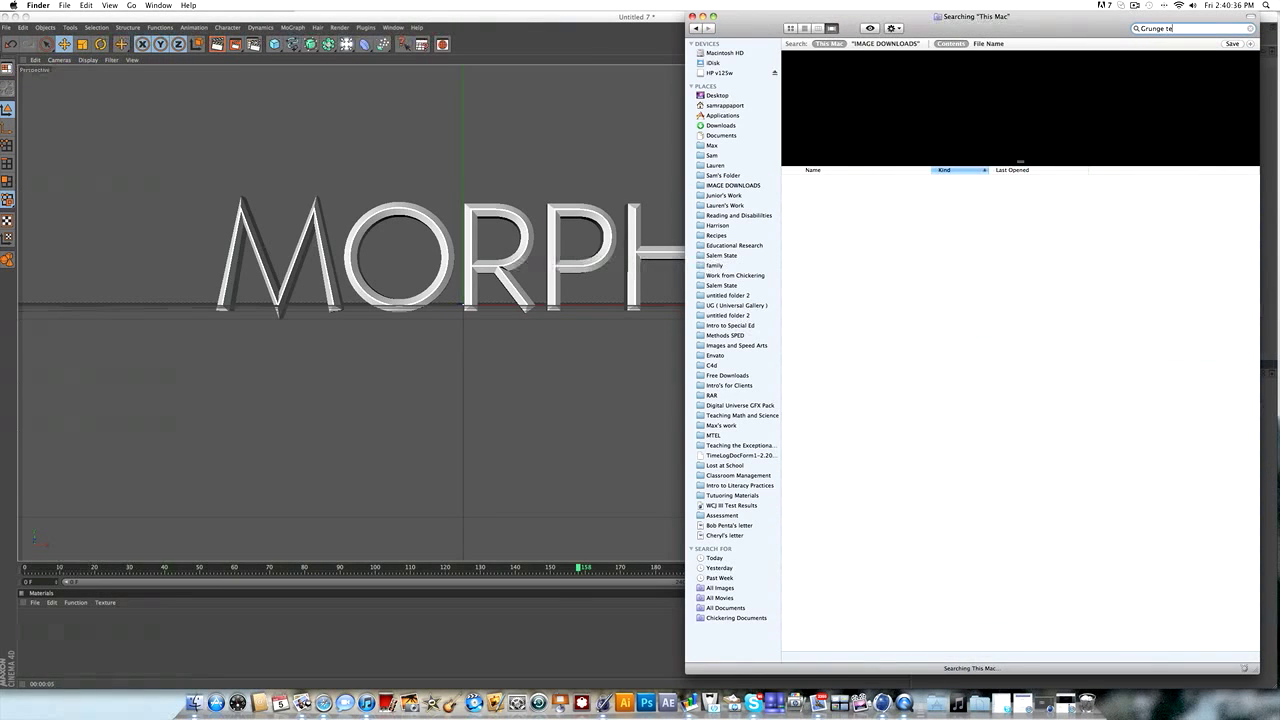
text(xture)
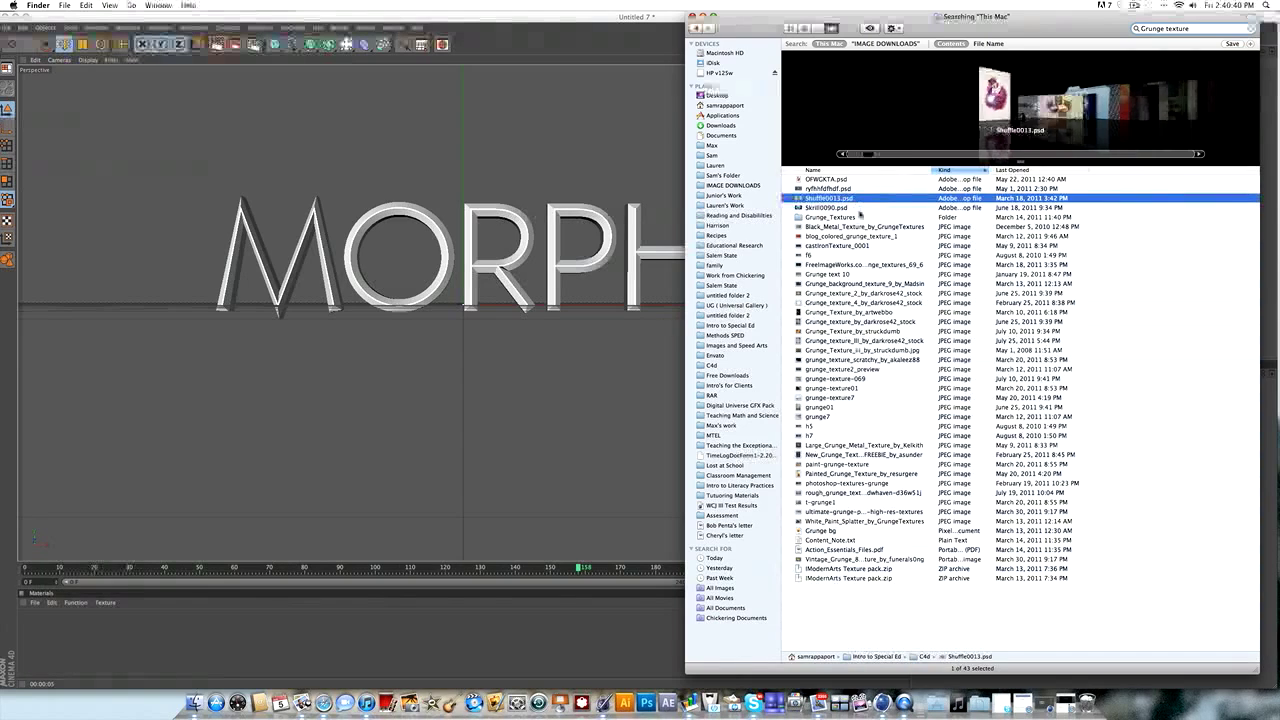
Step: Browse the previews of the grunge texture images in the search results for a suitable material texture
click(857, 229)
key(Down)
key(Down)
key(Down)
key(Down)
key(Down)
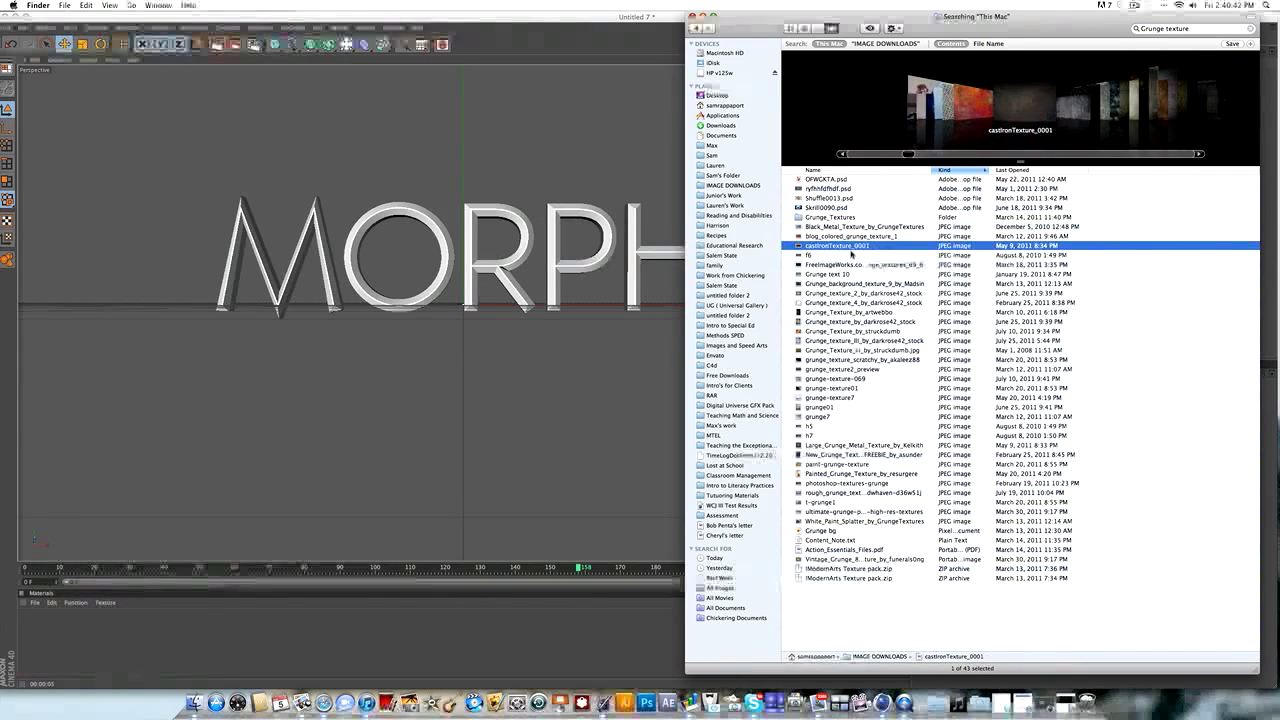
key(Down)
key(Down)
key(Down)
key(Down)
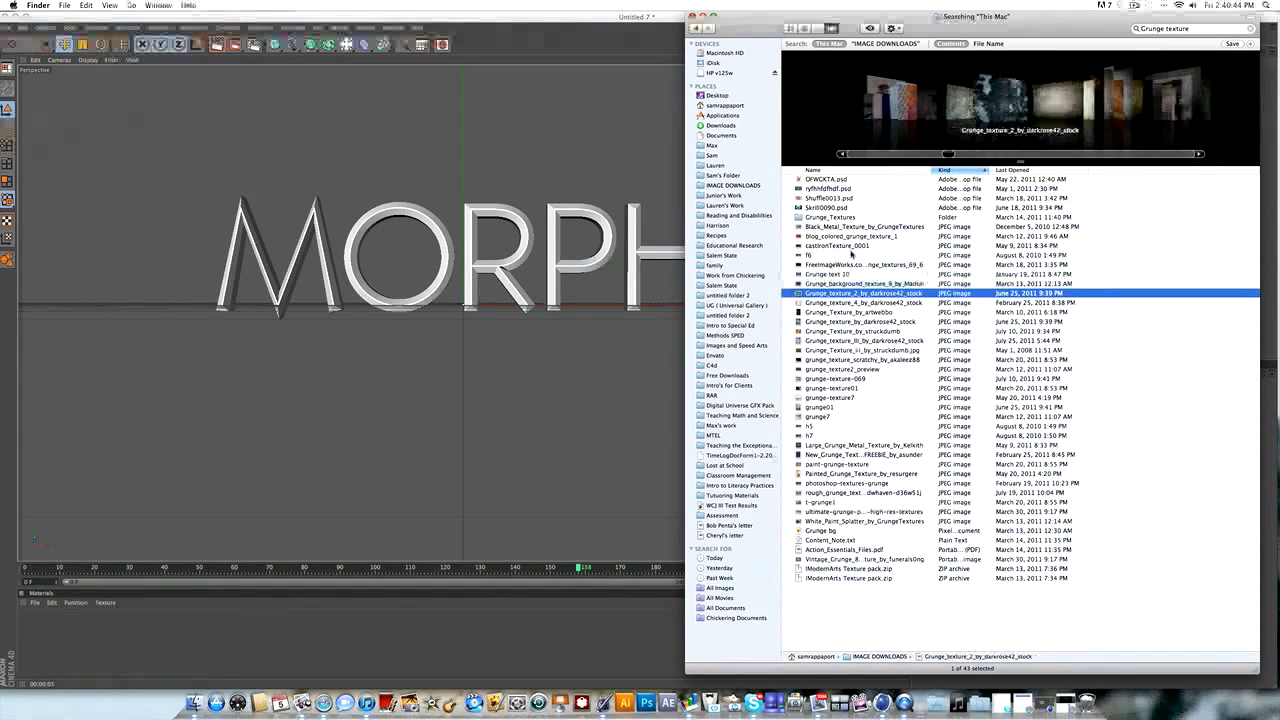
key(Down)
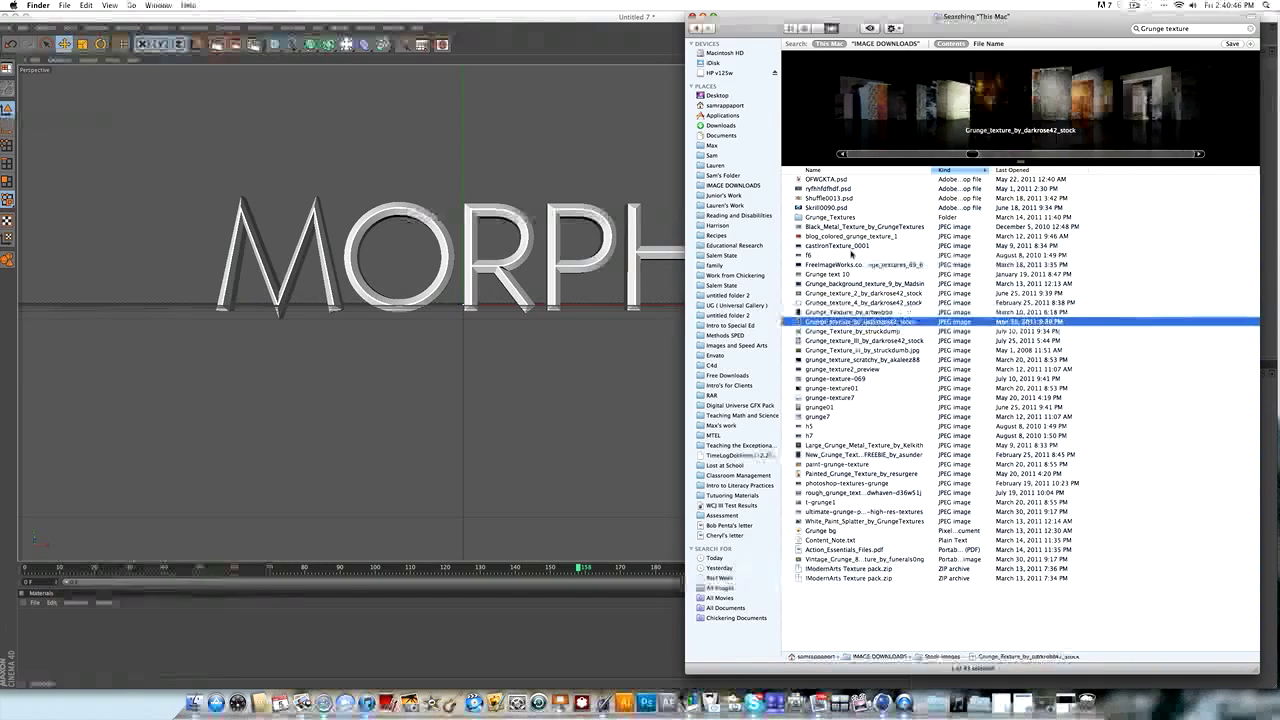
key(Down)
key(Down)
key(Down)
key(Down)
key(Down)
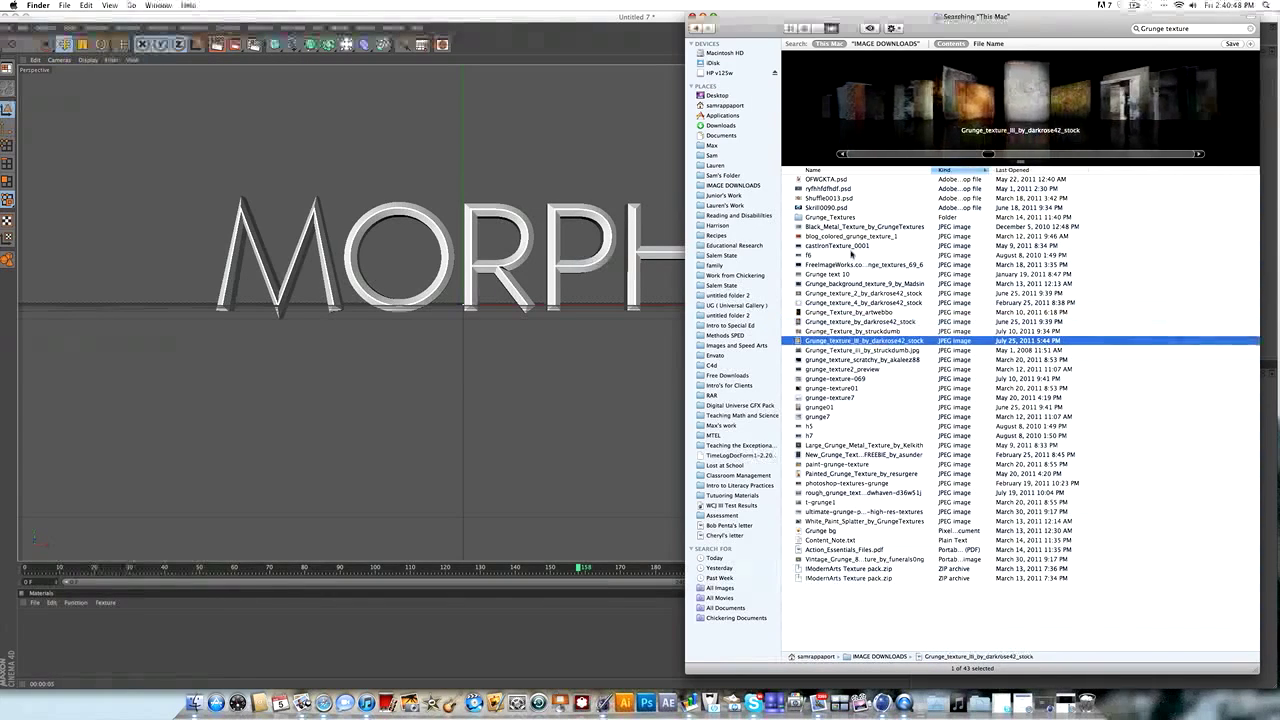
key(Down)
key(Down)
key(Down)
key(Down)
key(Down)
key(Down)
key(Down)
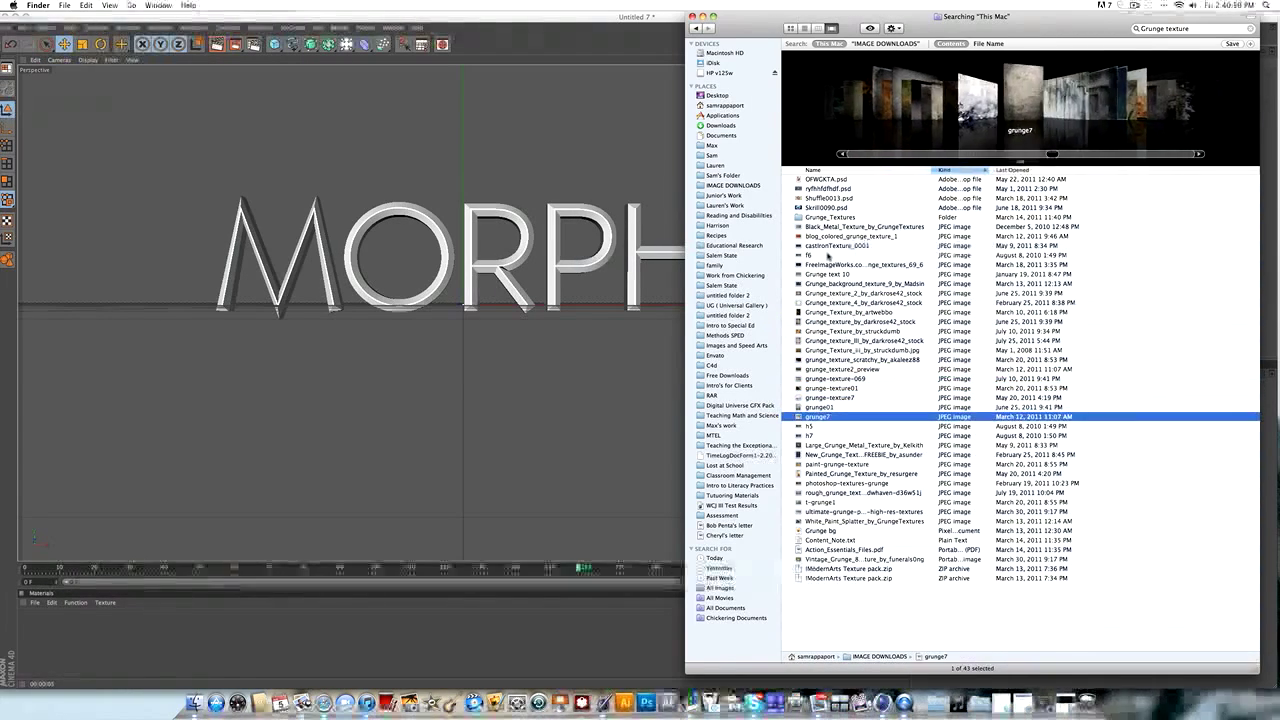
key(Down)
key(Down)
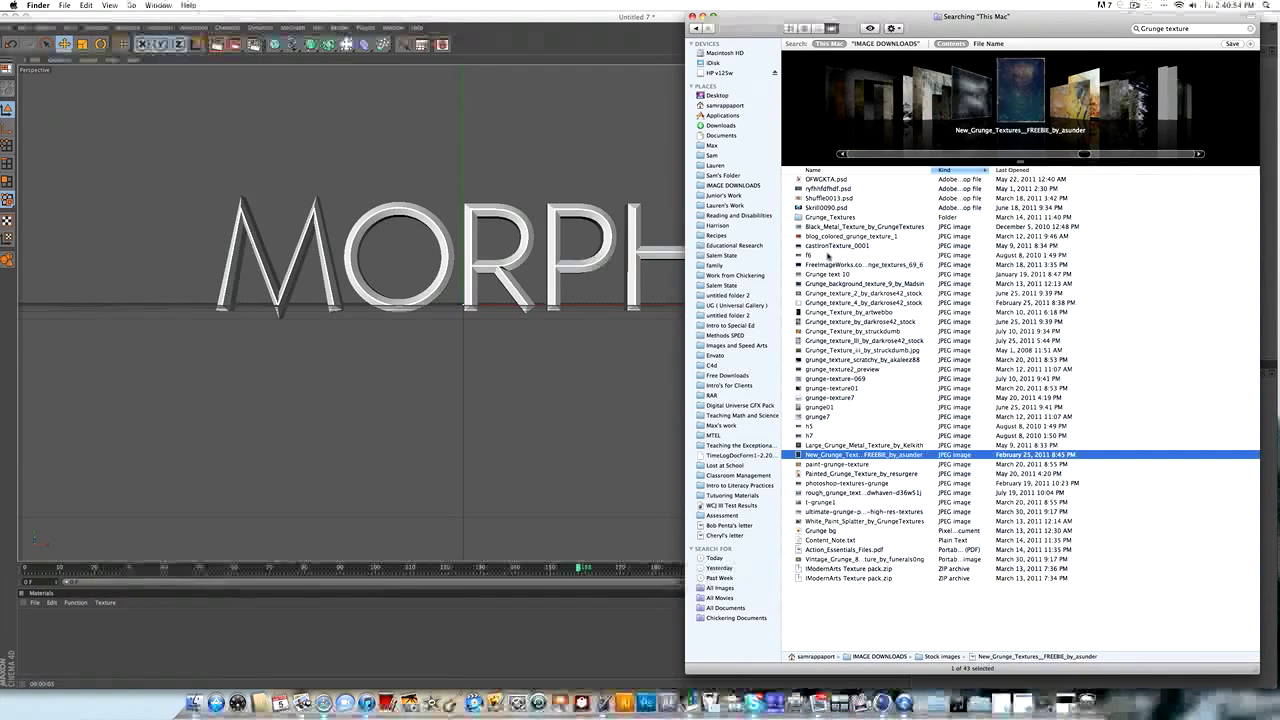
Step: Go back up through the grunge texture results and open the grunge_texture2_preview image for a closer look
key(Up)
key(Up)
key(Up)
key(Up)
key(Up)
key(Up)
key(Up)
key(Up)
key(Up)
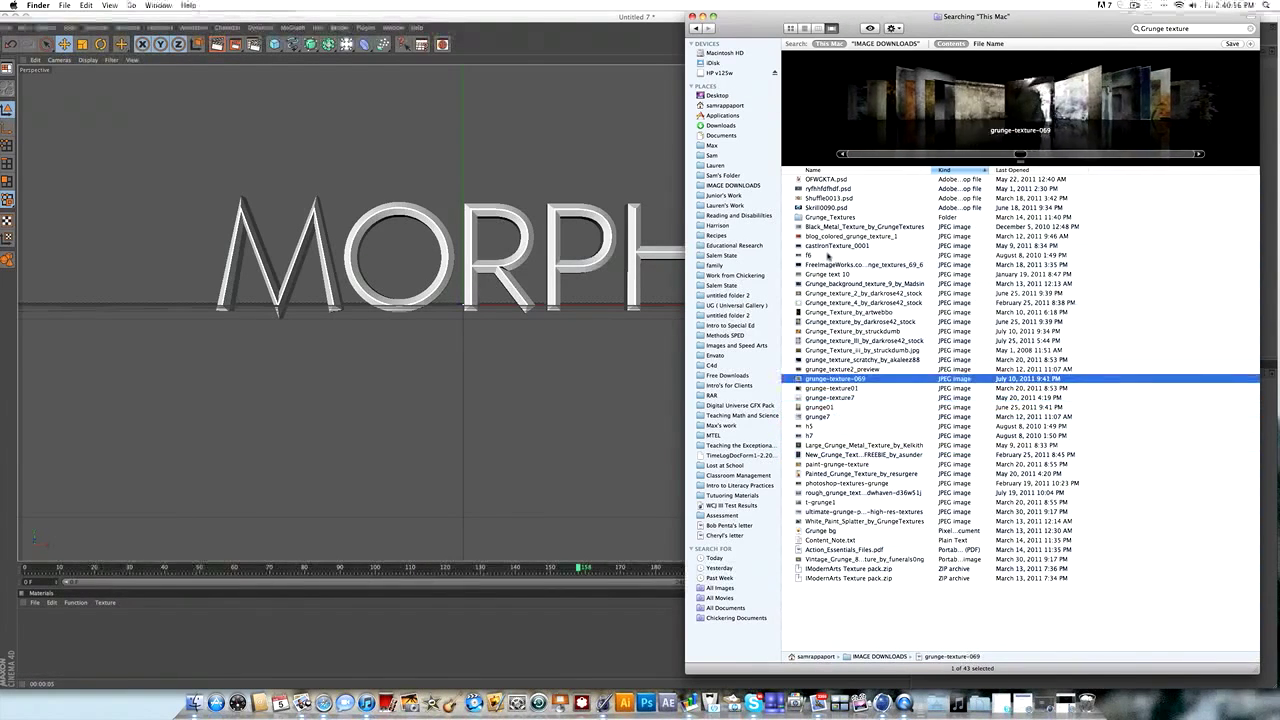
key(Up)
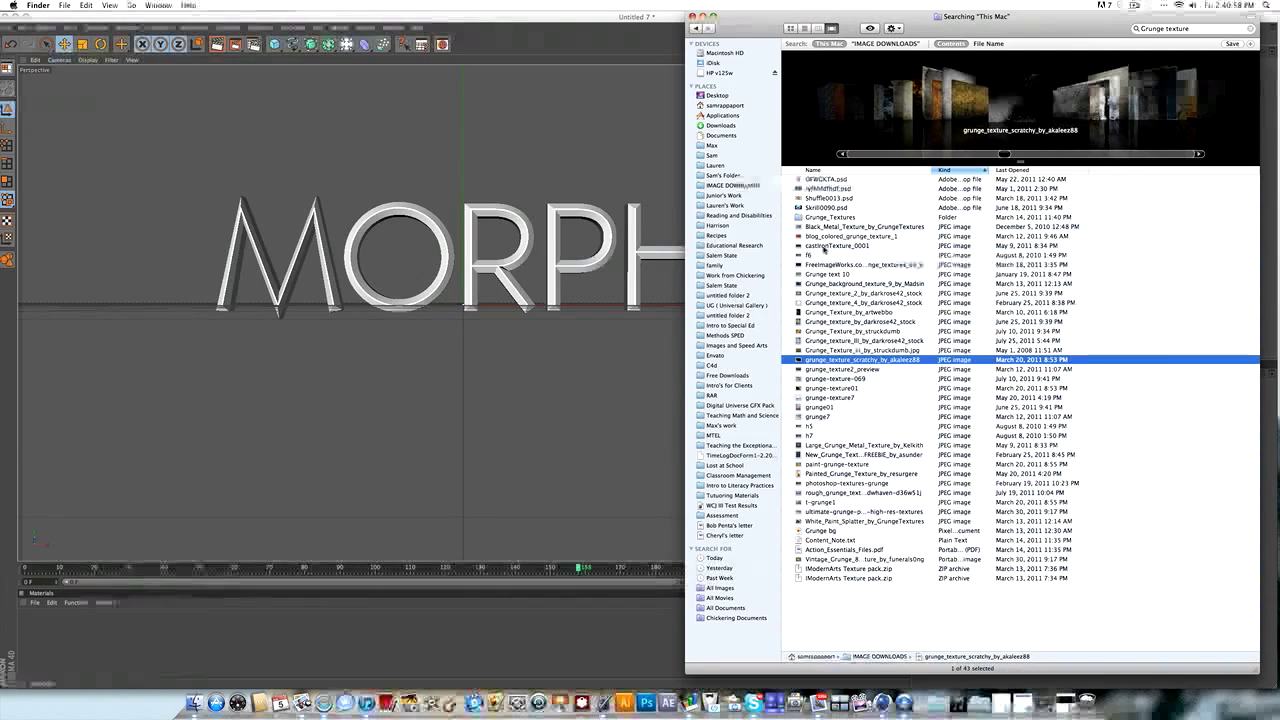
click(832, 372)
double_click(840, 370)
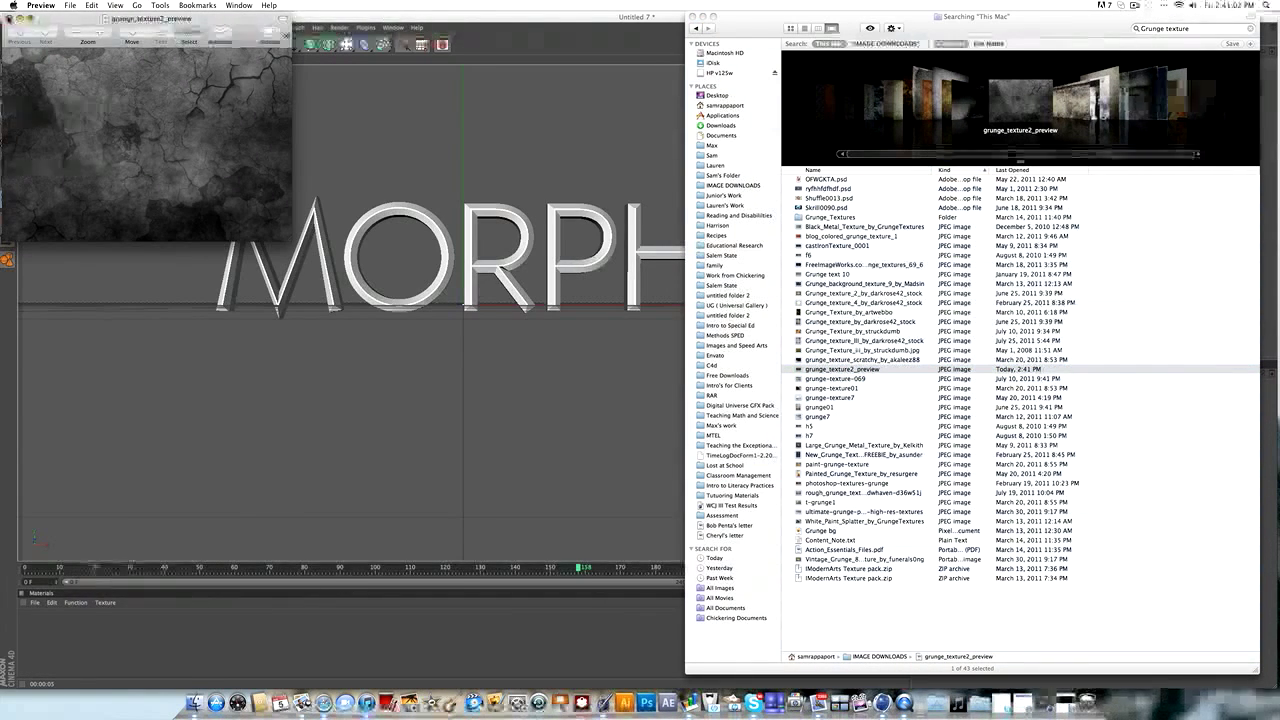
Step: Close the image preview and bring grunge_texture2_preview into Cinema 4D as a new material, without copying it to the document location
key(super+w)
click(817, 371)
drag(817, 377, 52, 633)
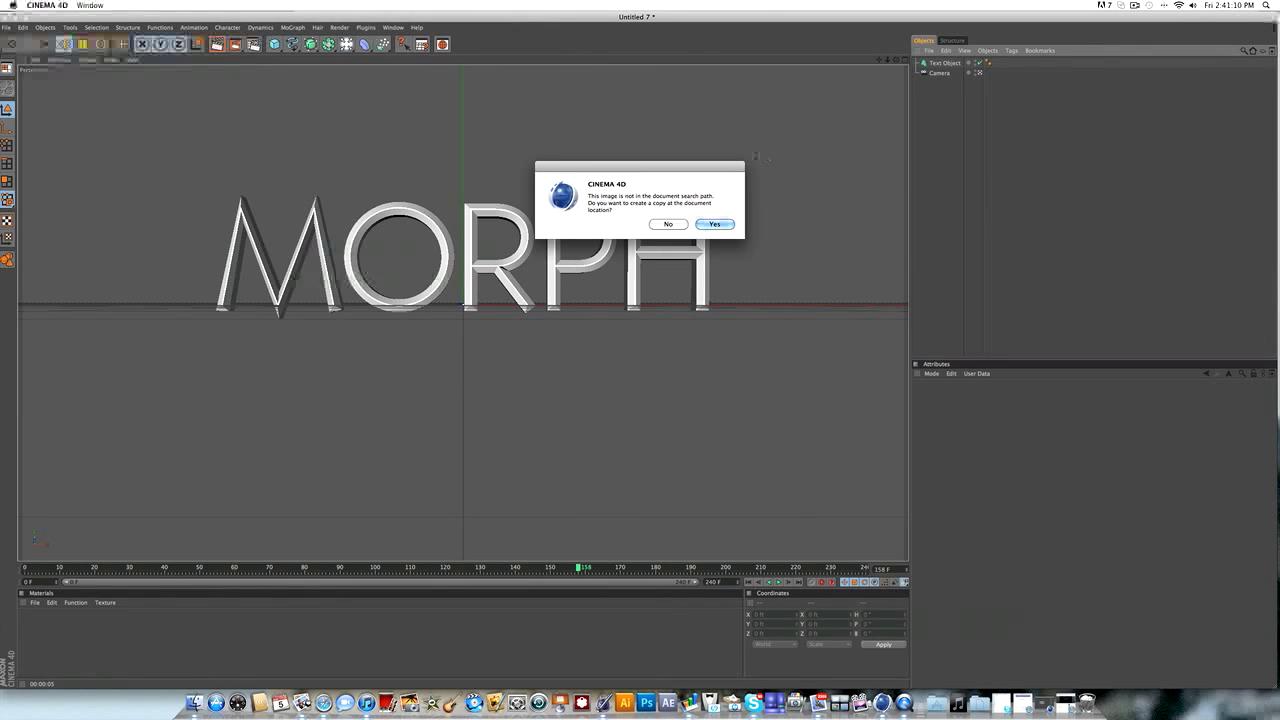
click(664, 225)
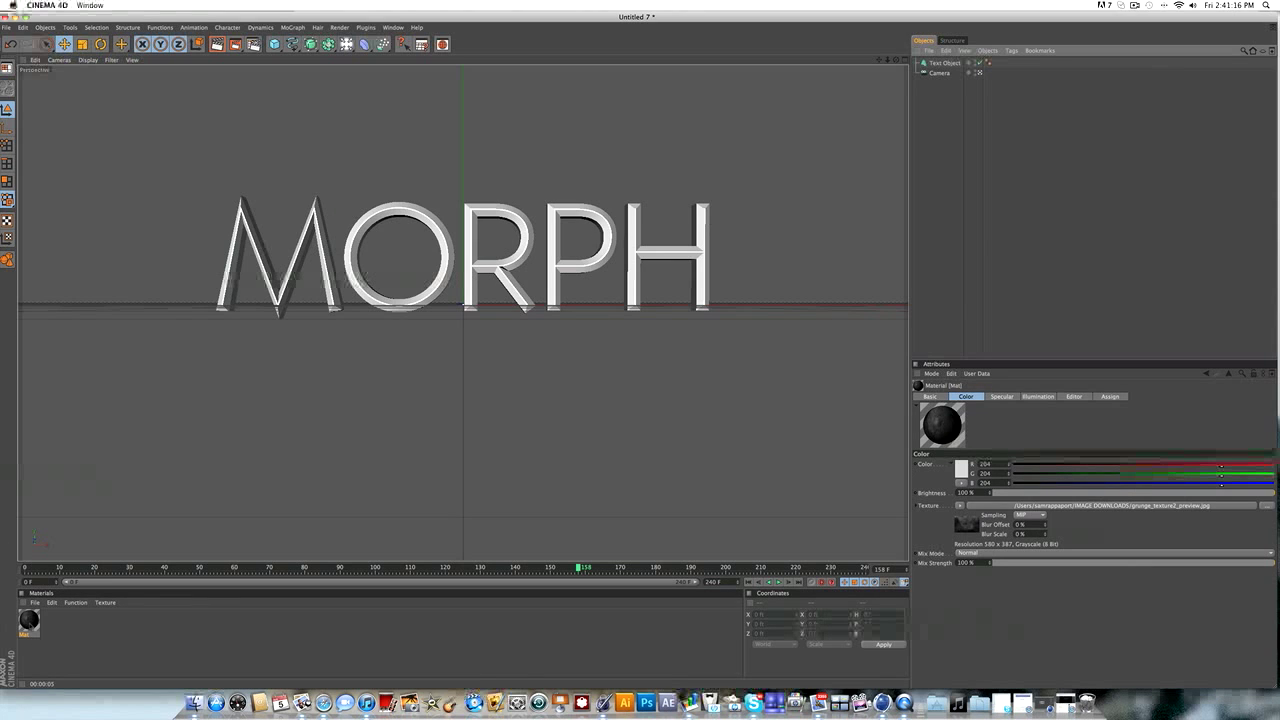
Step: Open the grunge material for editing and enable its Reflection channel with 20% brightness
double_click(28, 621)
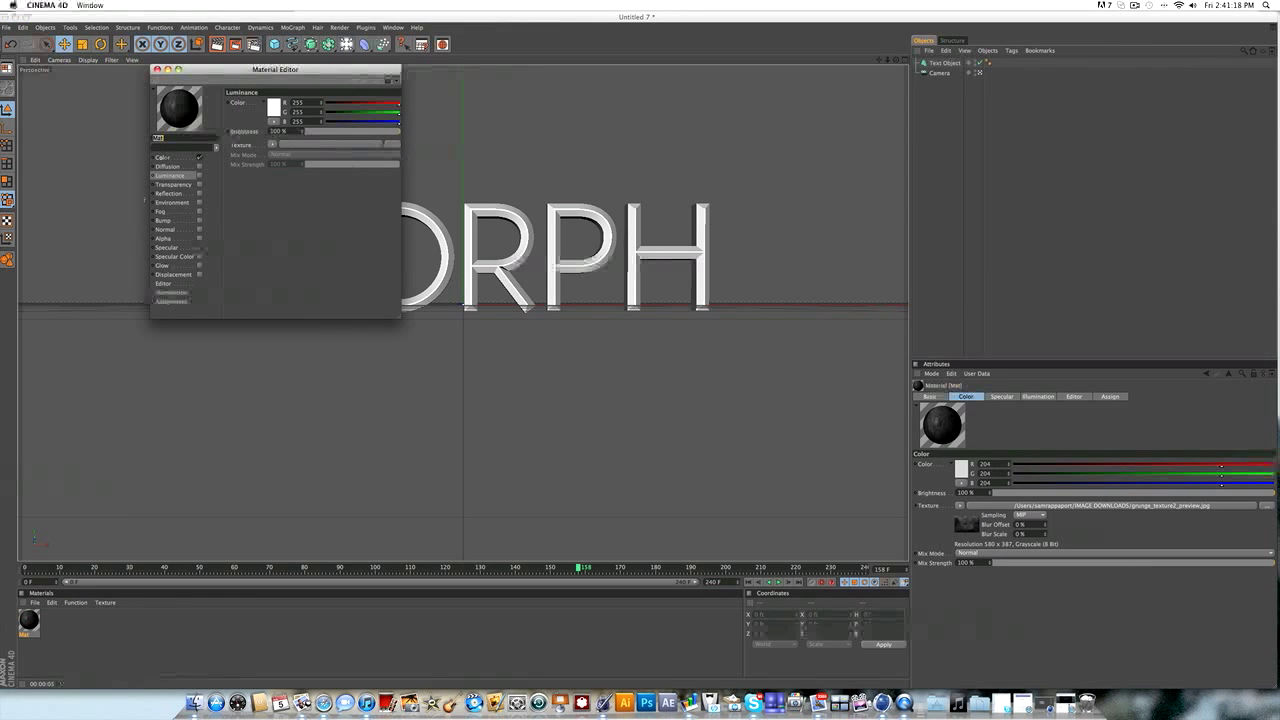
click(163, 157)
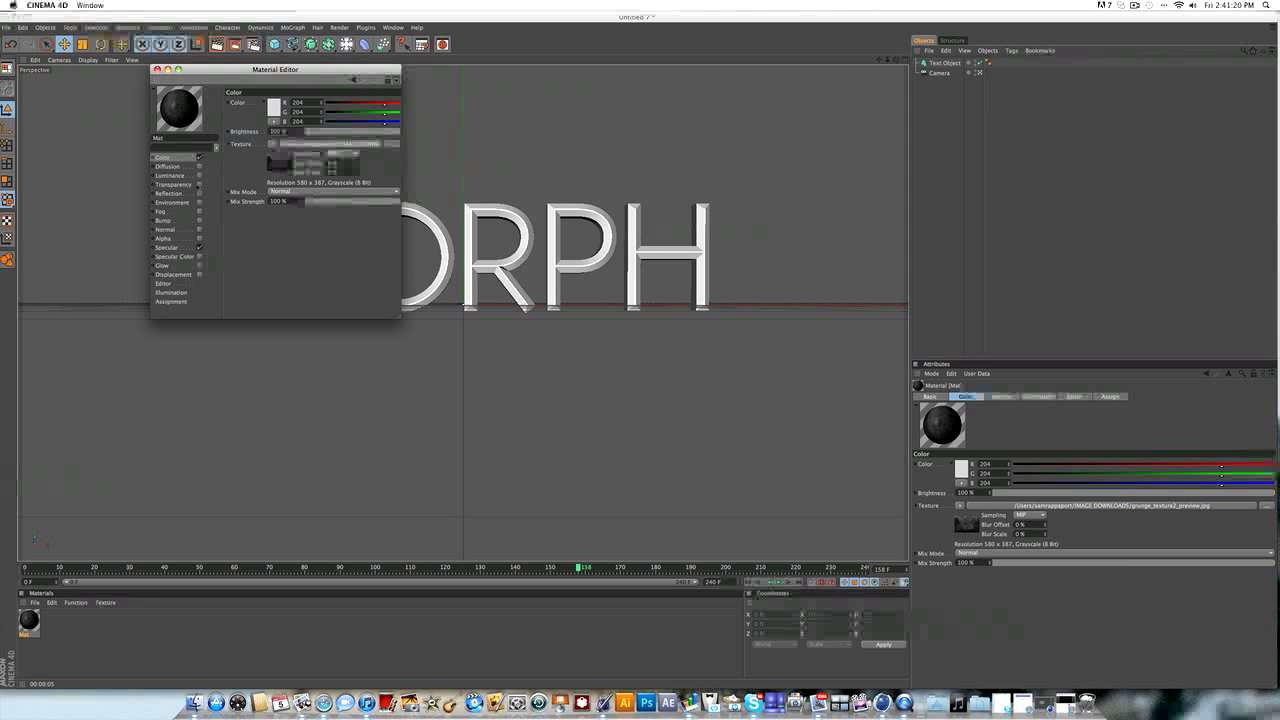
click(200, 193)
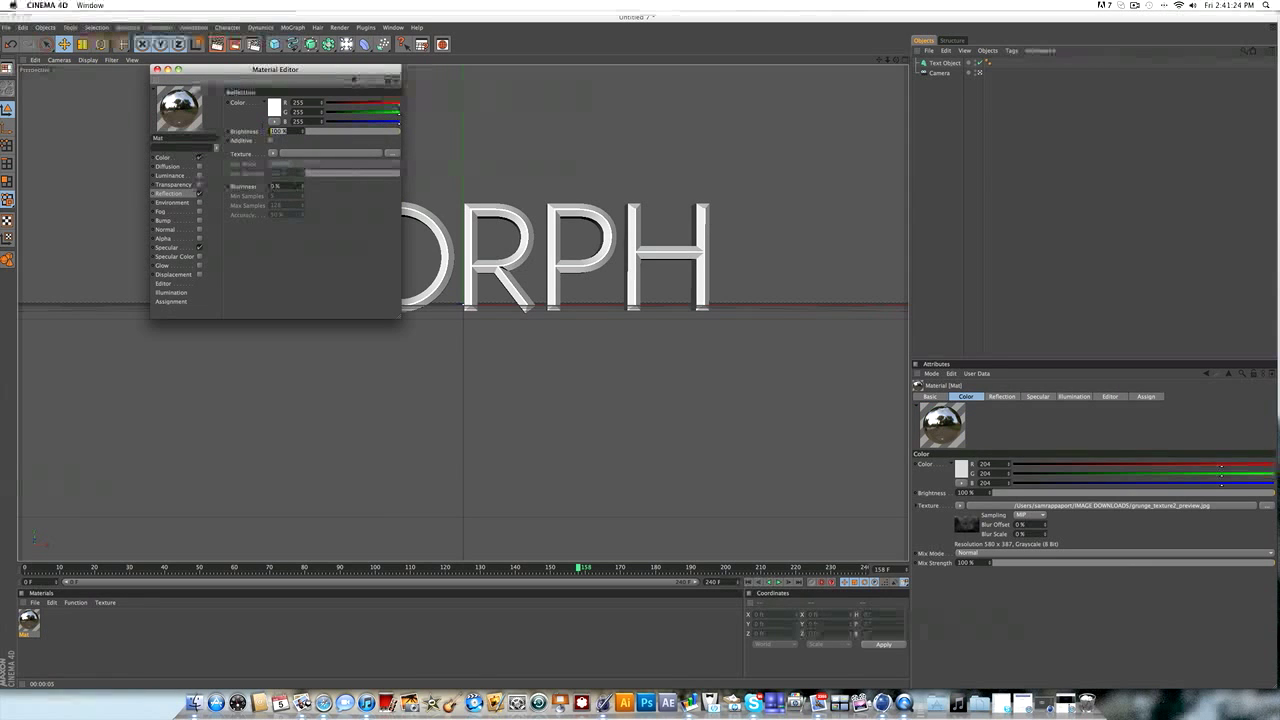
text(20)
key(Return)
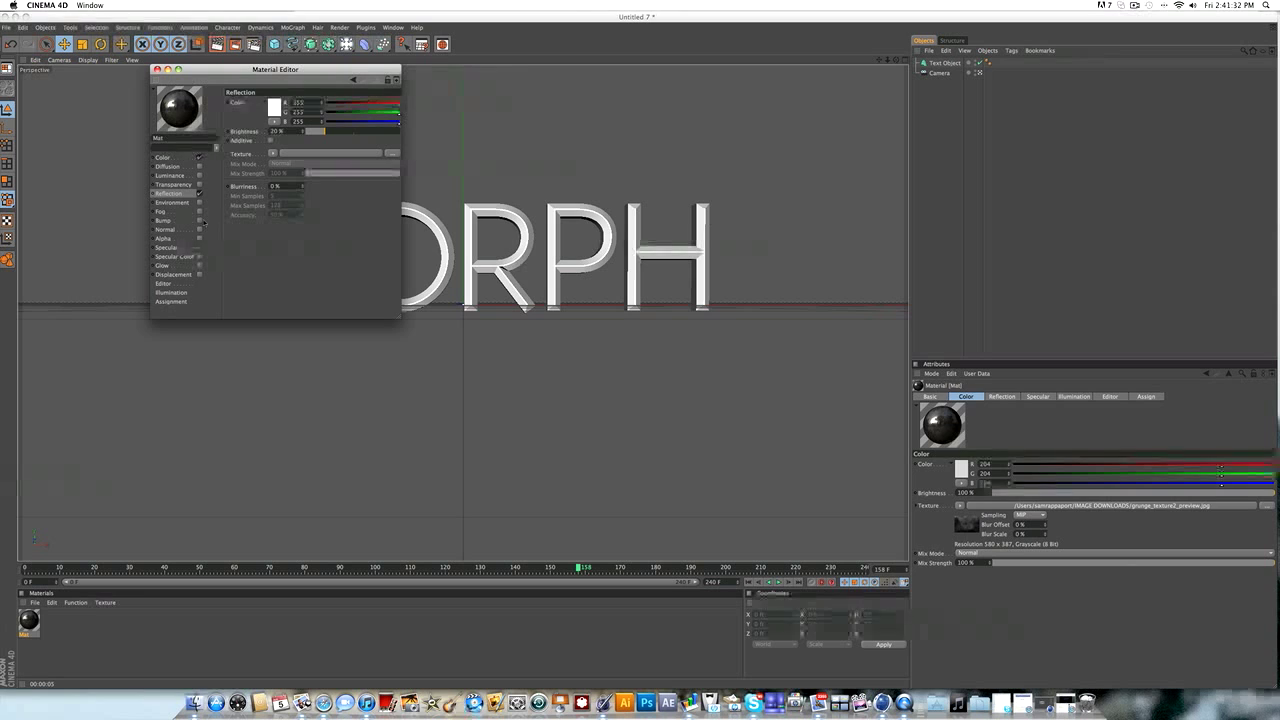
Step: Enable the material's Bump channel and assign a Noise shader as its texture
click(199, 220)
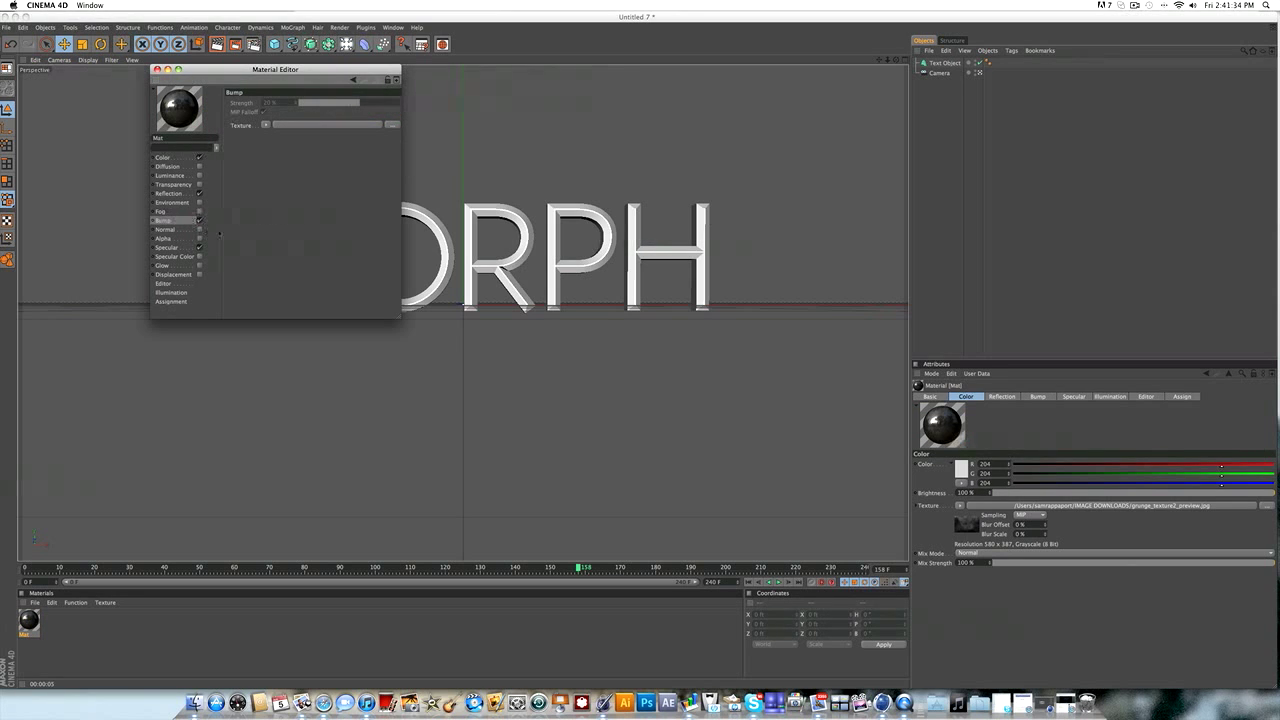
click(265, 124)
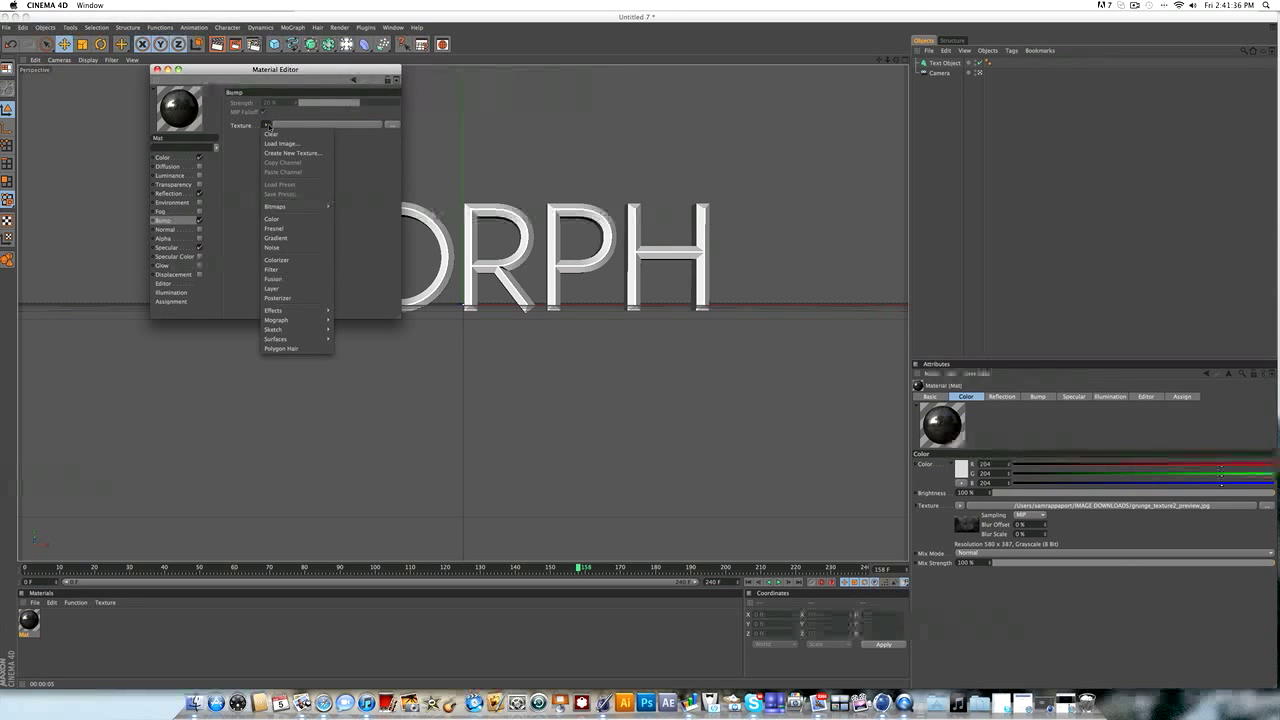
click(299, 248)
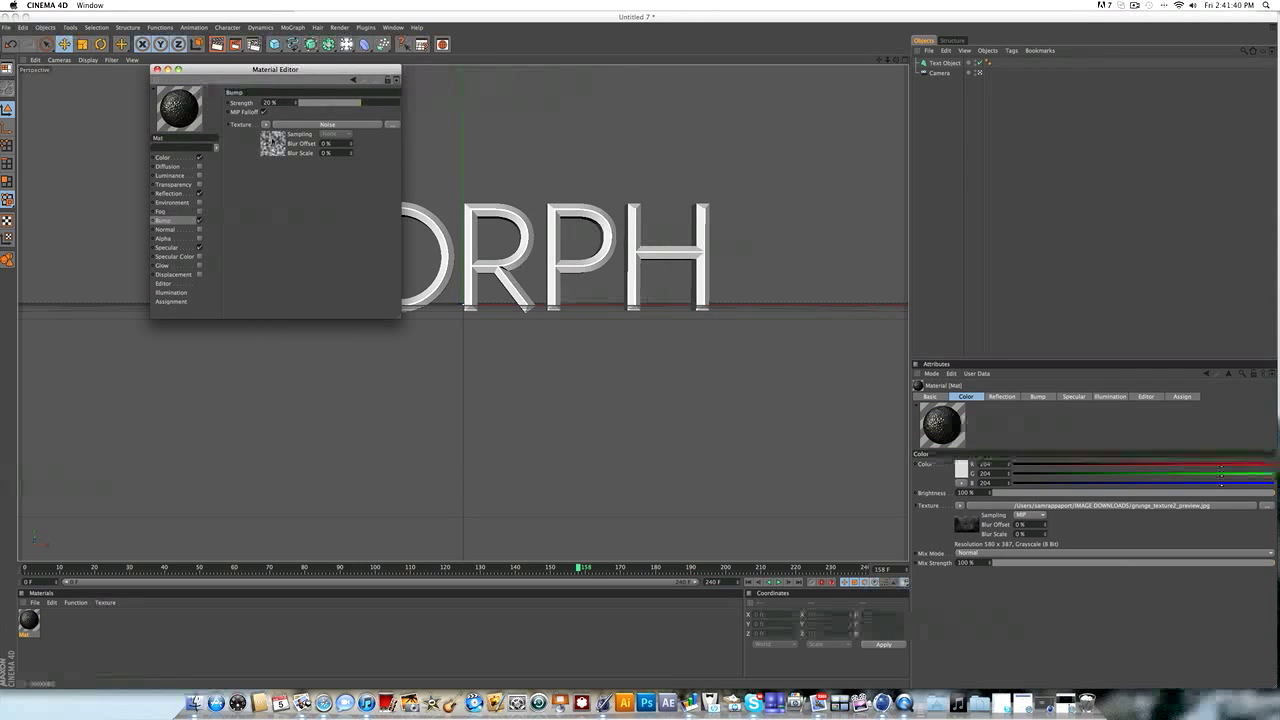
Step: Open the bump's Noise shader properties, enlarge the Material Editor and try the Turbulence noise type
click(272, 141)
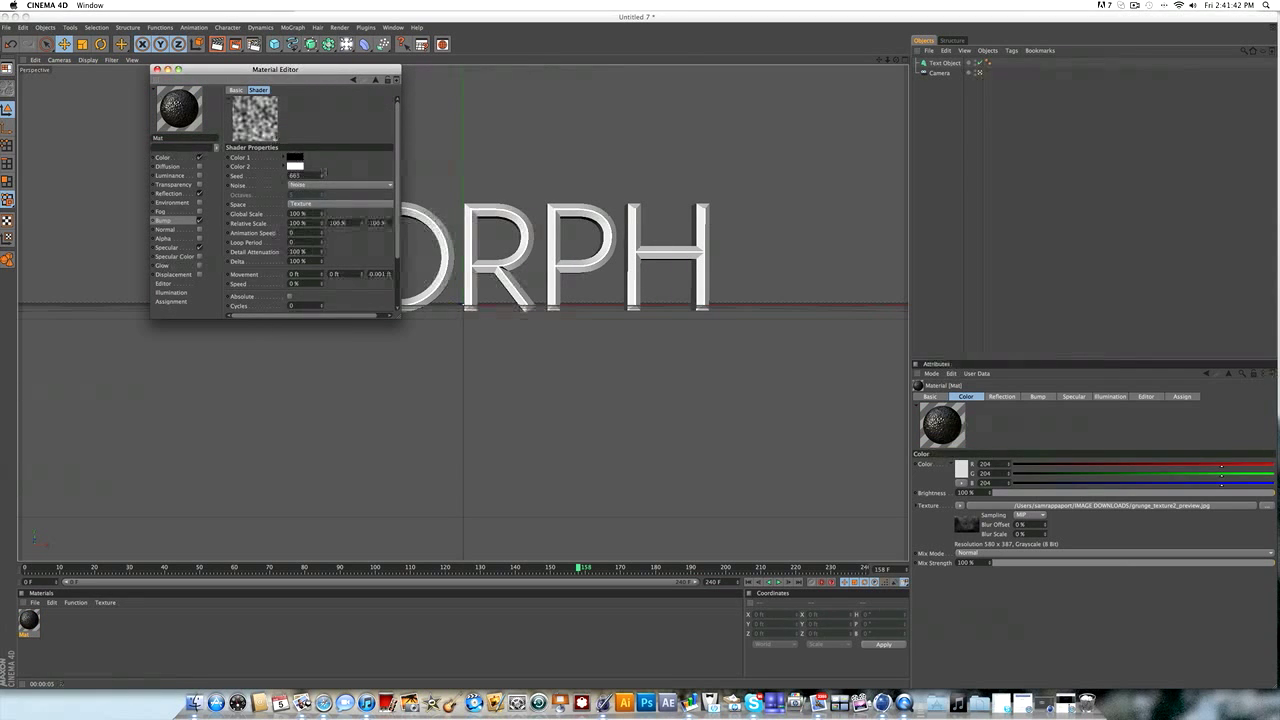
click(389, 186)
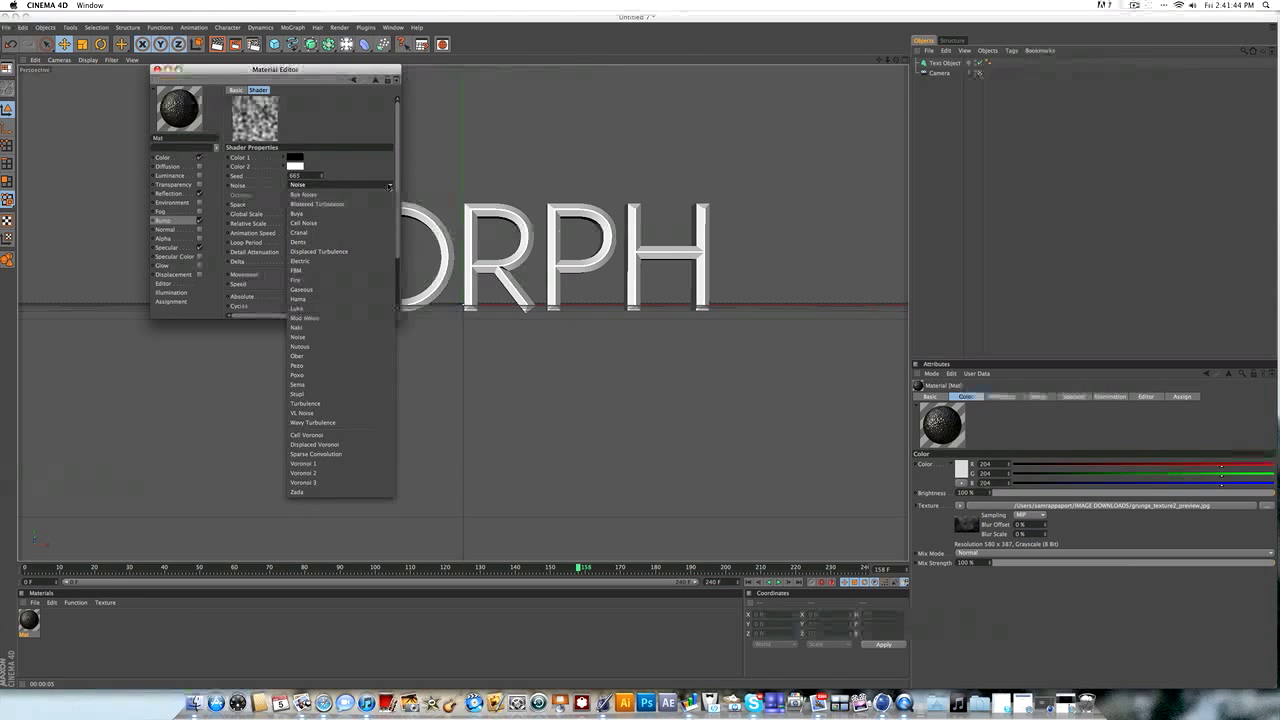
click(387, 171)
drag(396, 318, 520, 371)
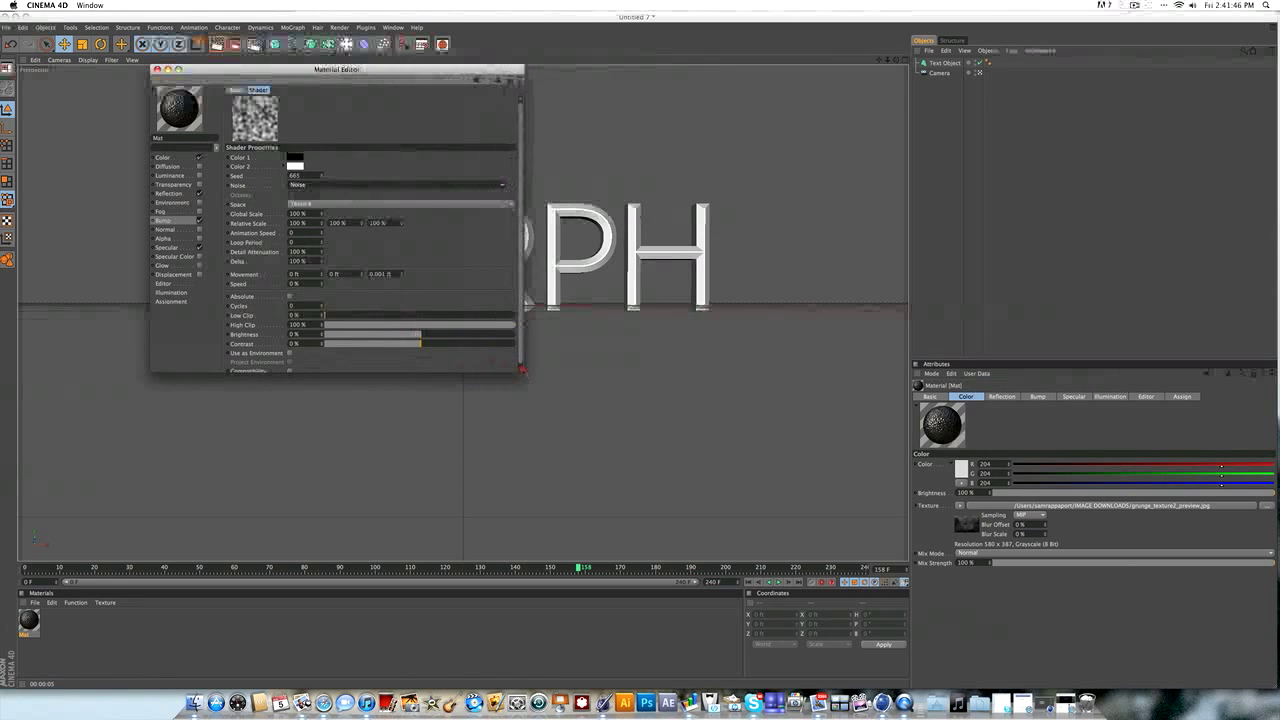
click(508, 186)
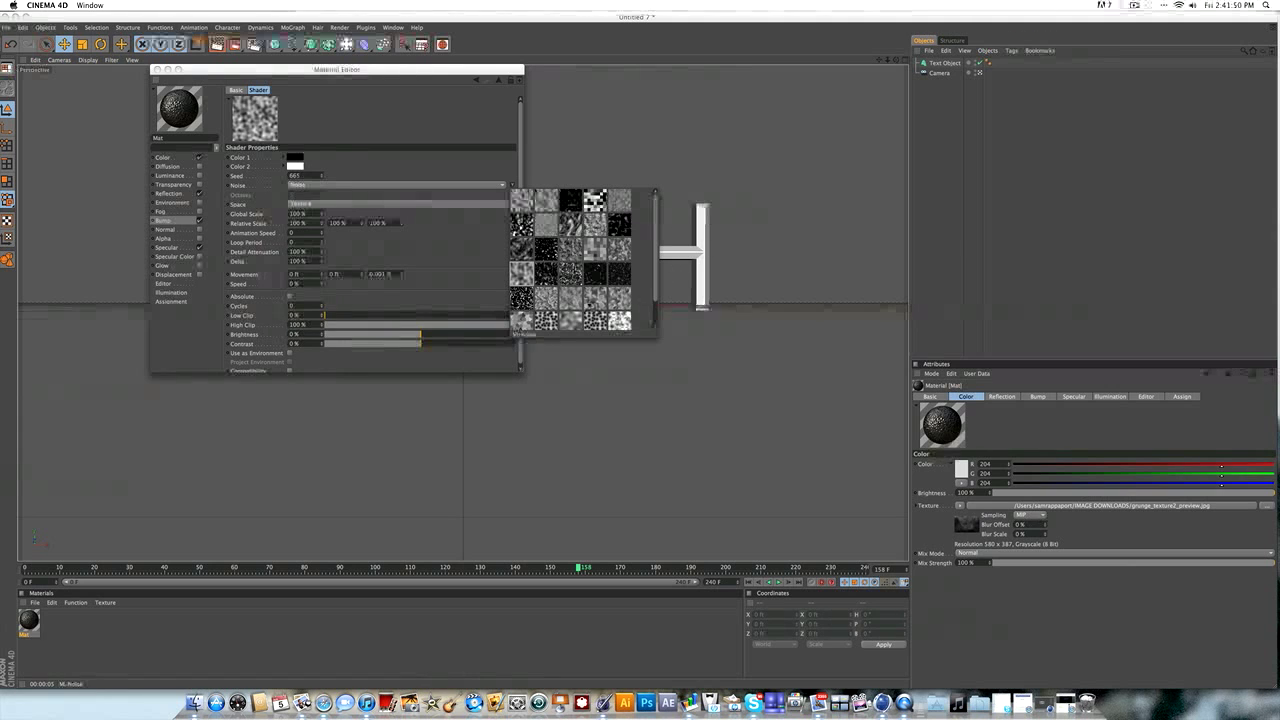
click(582, 300)
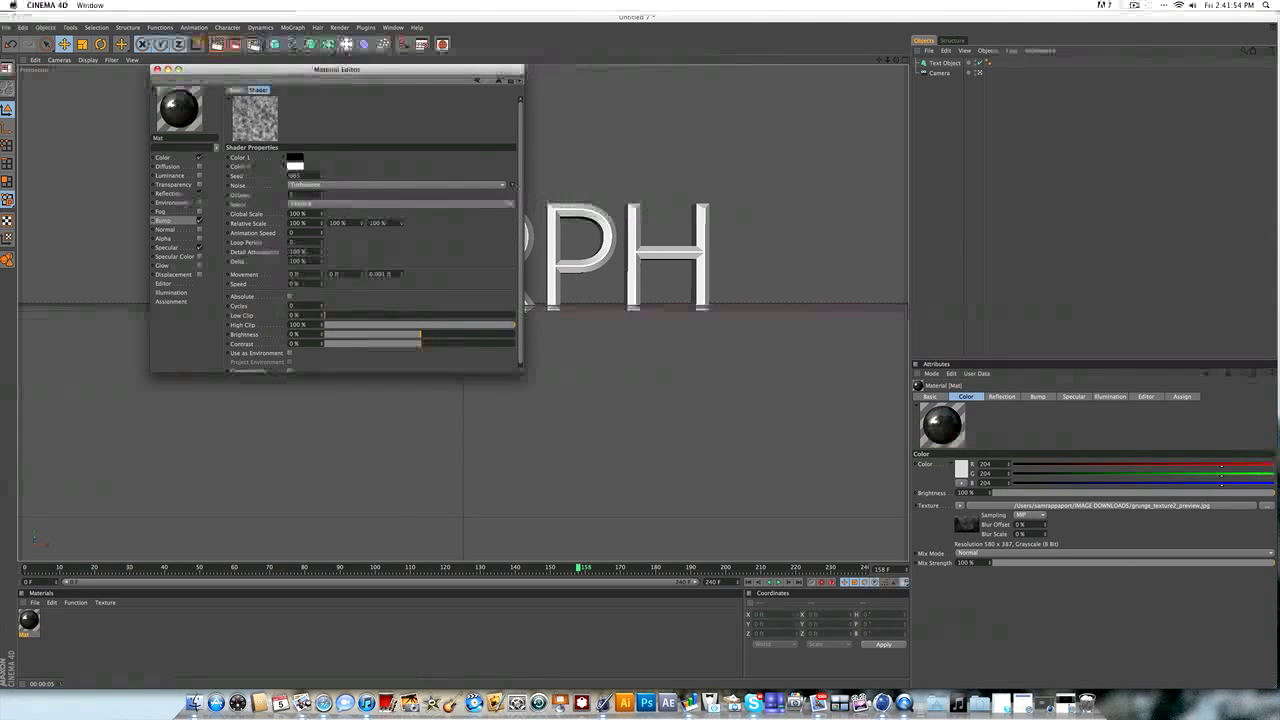
Step: Try the Stupl noise type for the bump and raise the bump strength to its maximum
click(506, 185)
scroll(580, 280, down, 3)
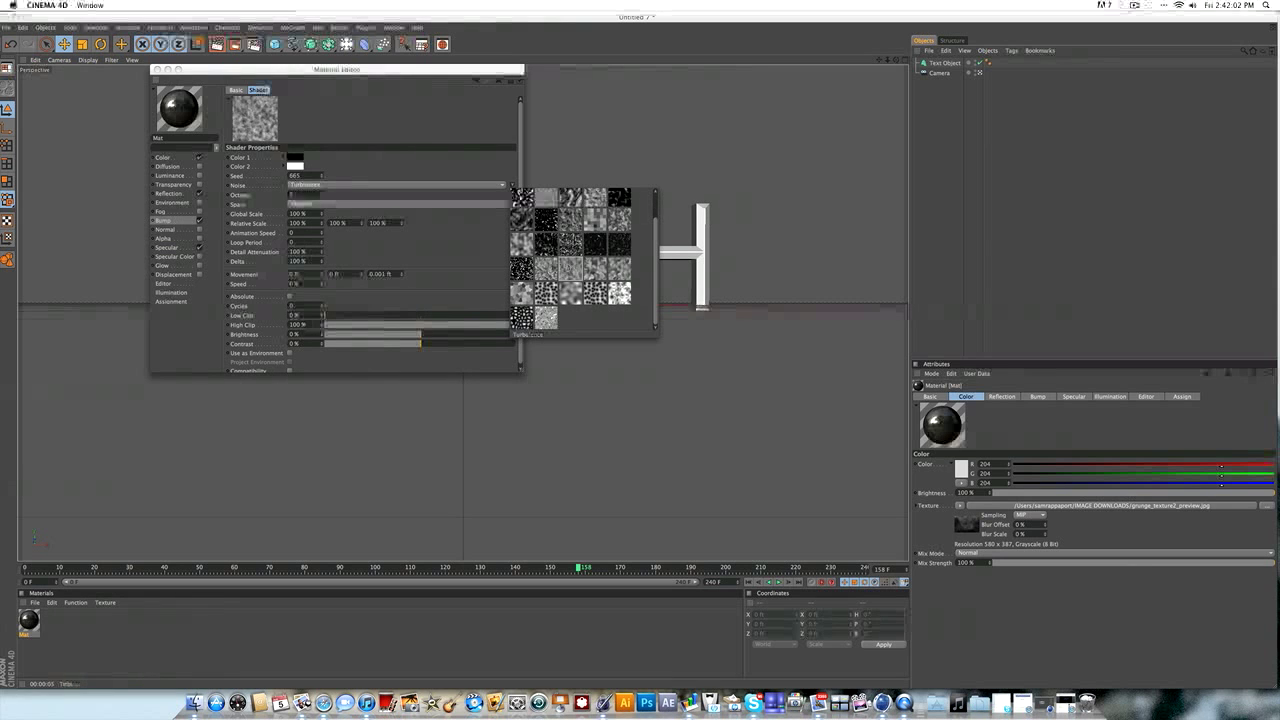
click(553, 266)
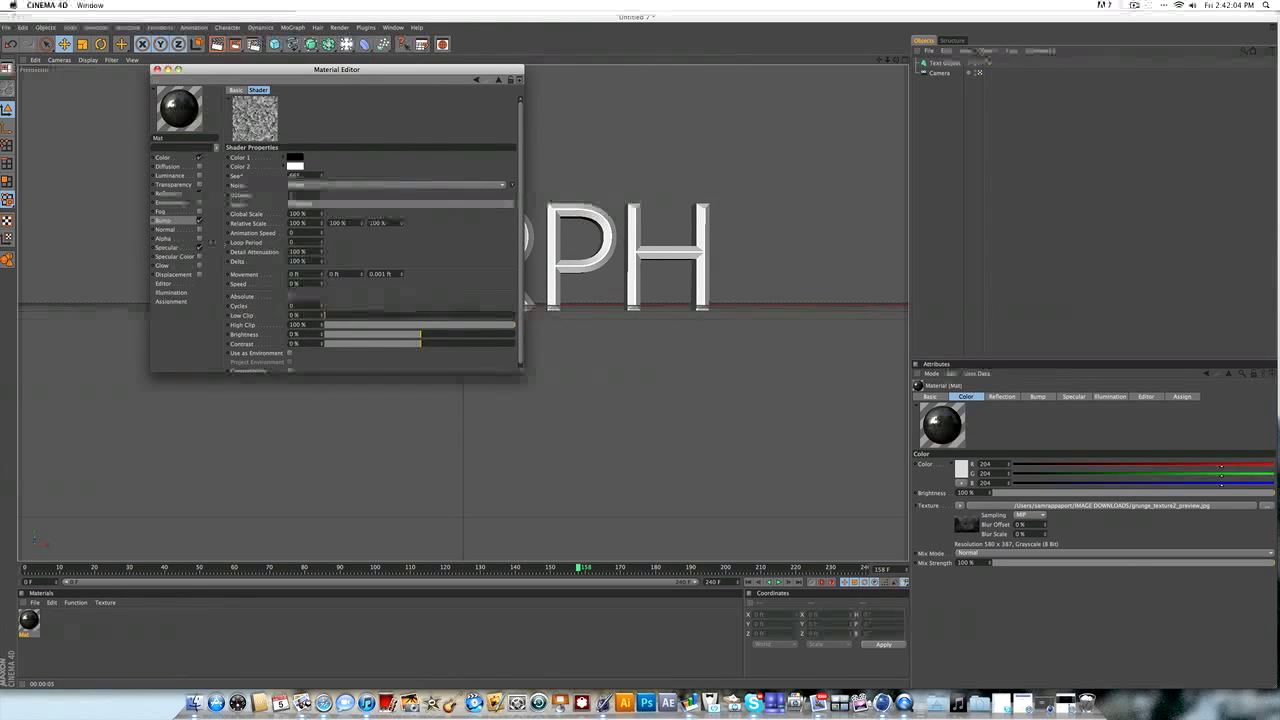
click(498, 79)
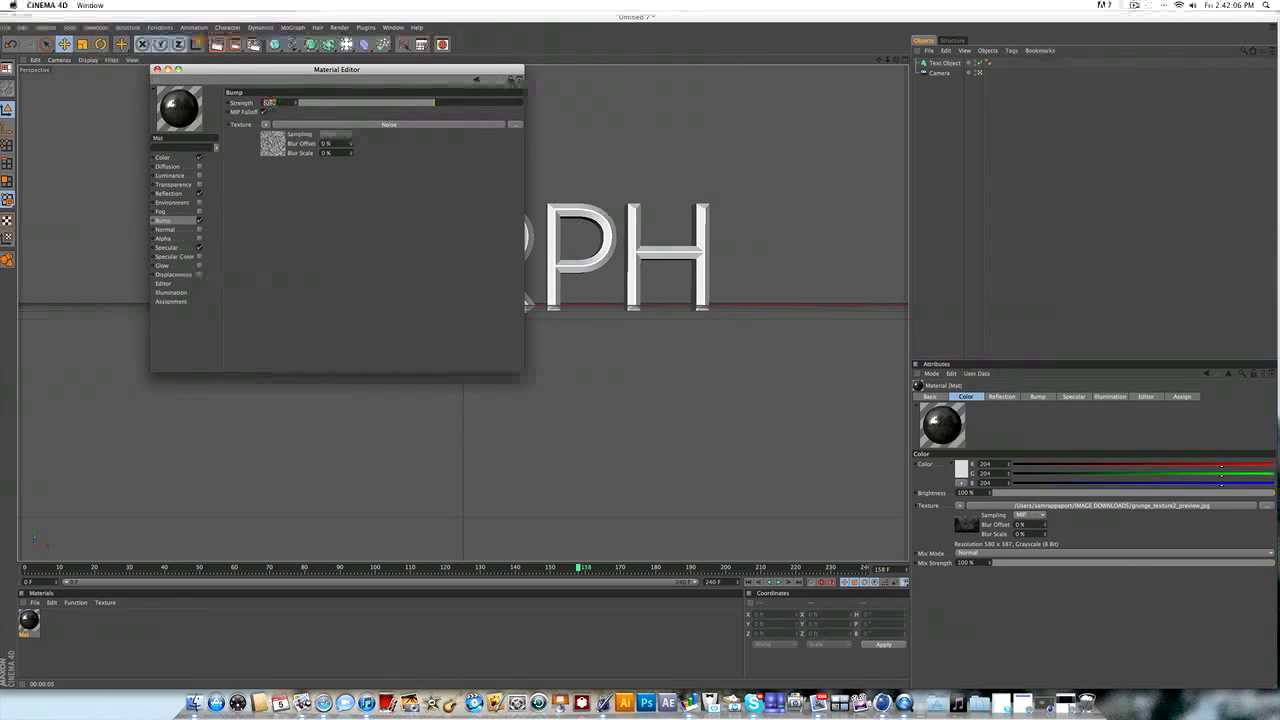
drag(434, 103, 521, 102)
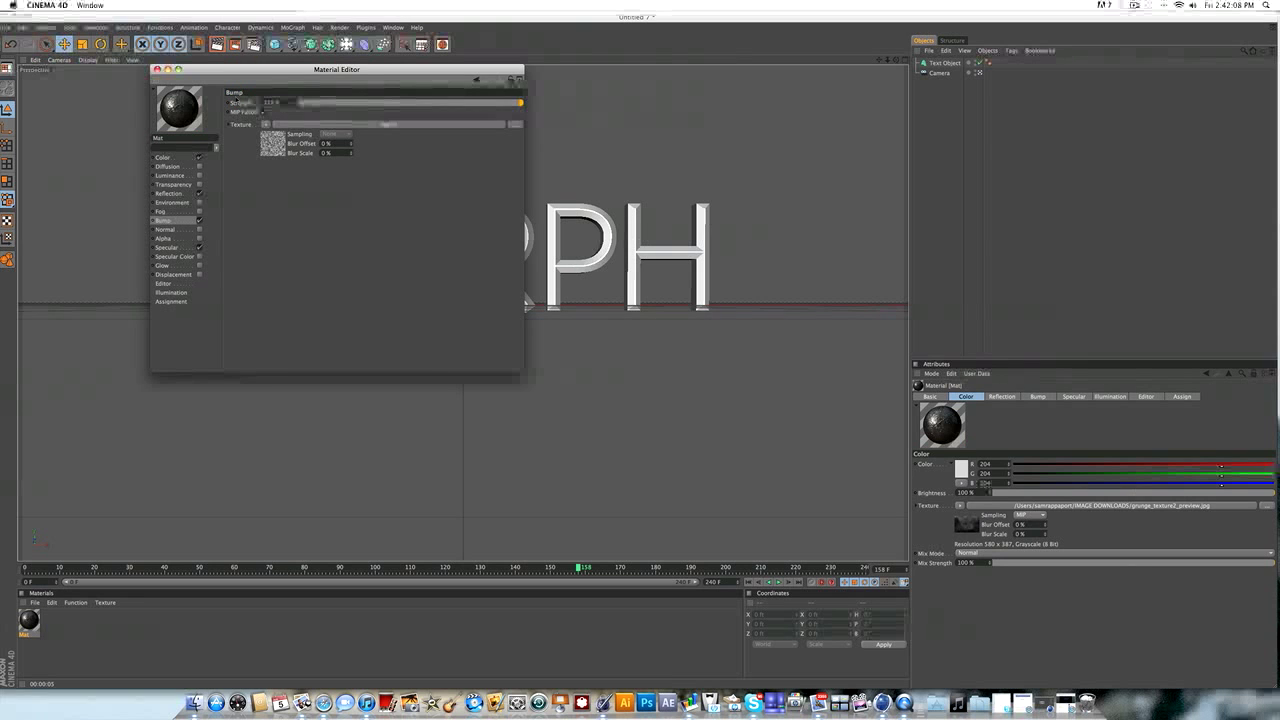
Step: Try the Luka and Electric noise types in the bump's Noise shader
click(388, 124)
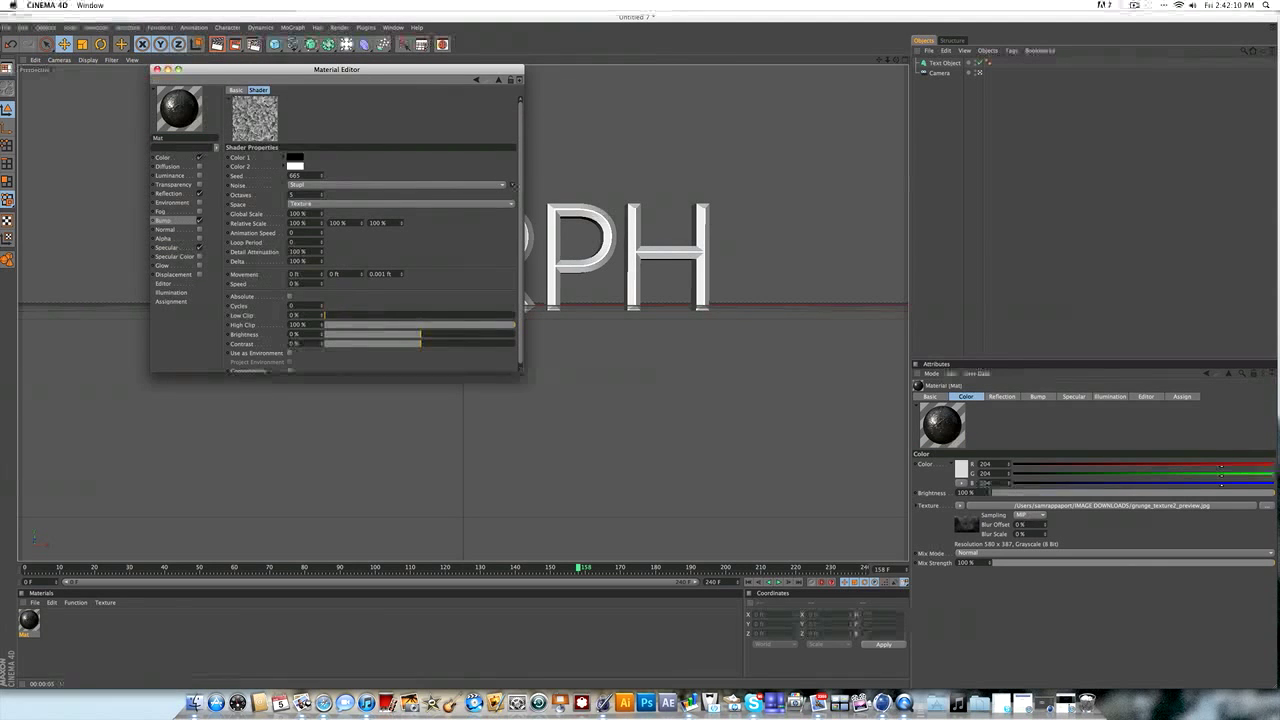
click(400, 185)
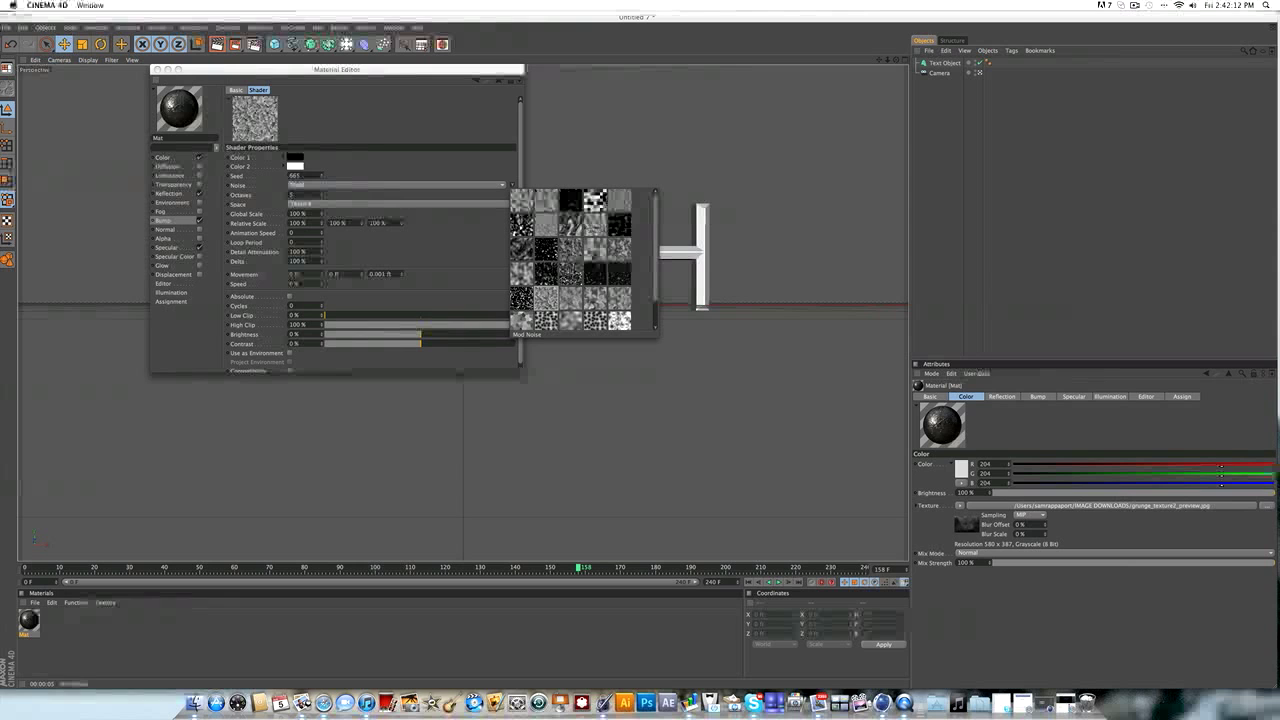
click(570, 248)
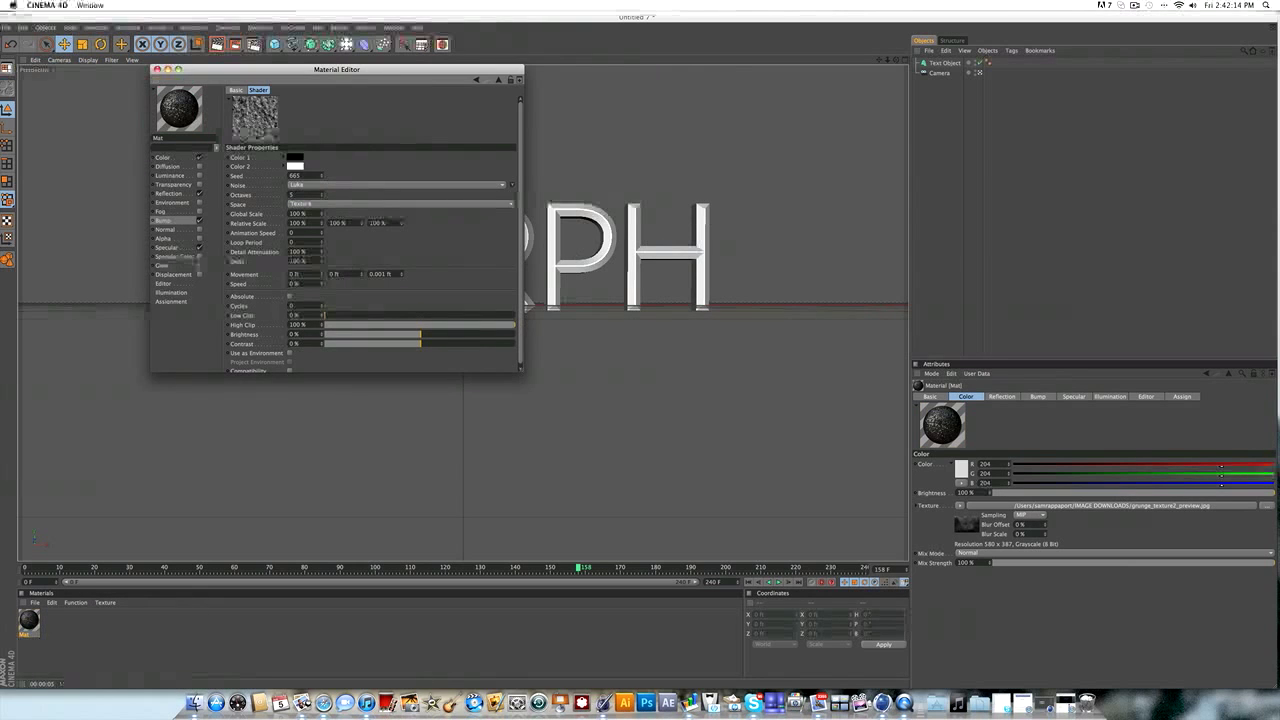
click(513, 185)
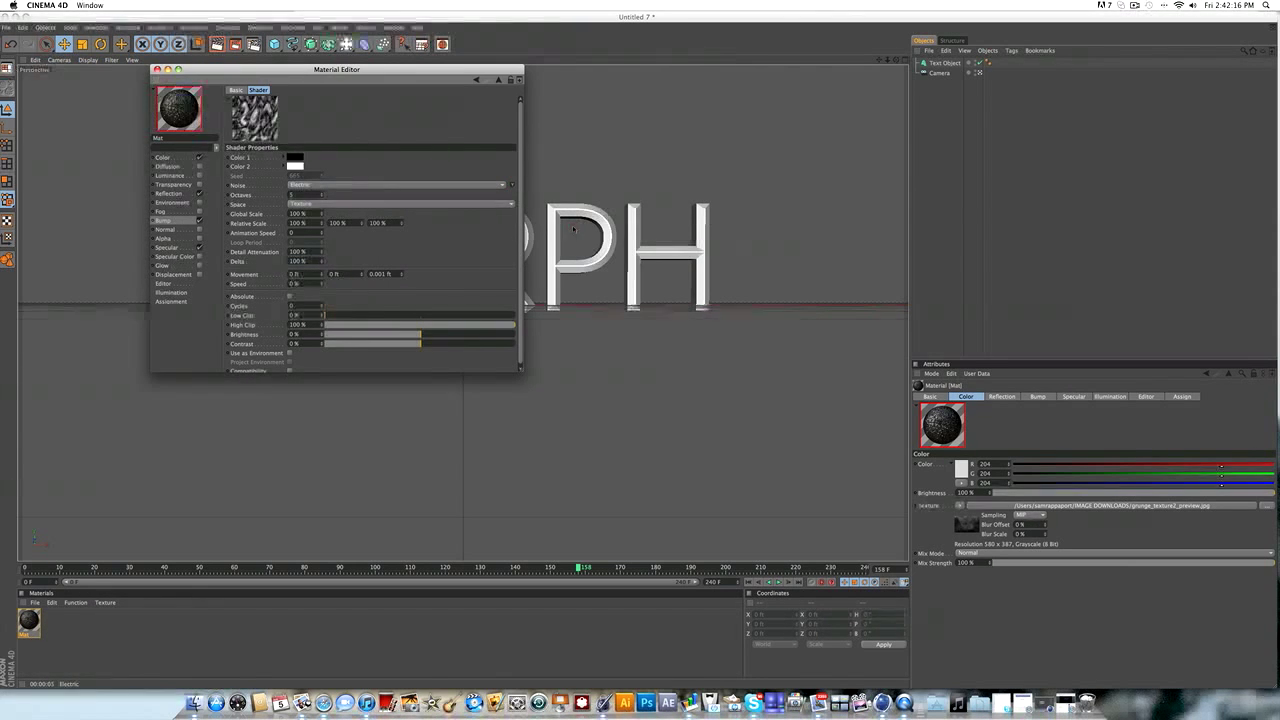
click(524, 204)
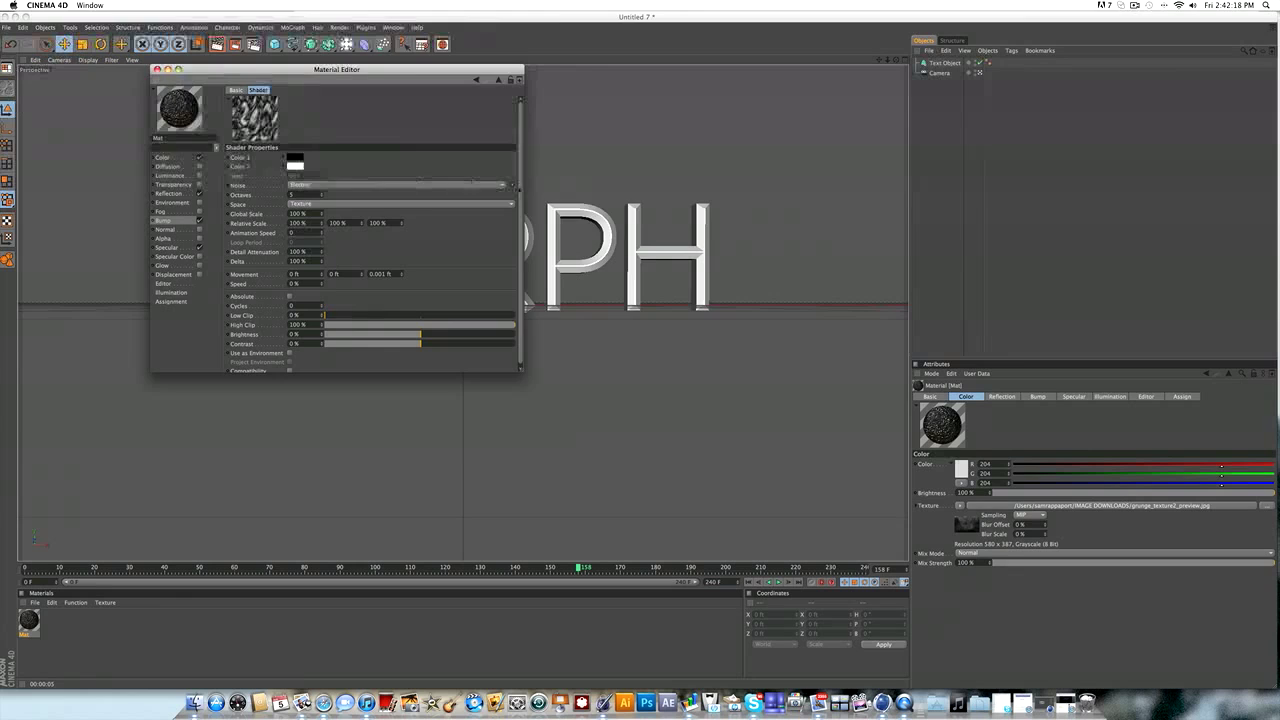
Step: Set the bump shader's noise type to Blistered Turbulence
click(513, 185)
click(513, 185)
click(513, 185)
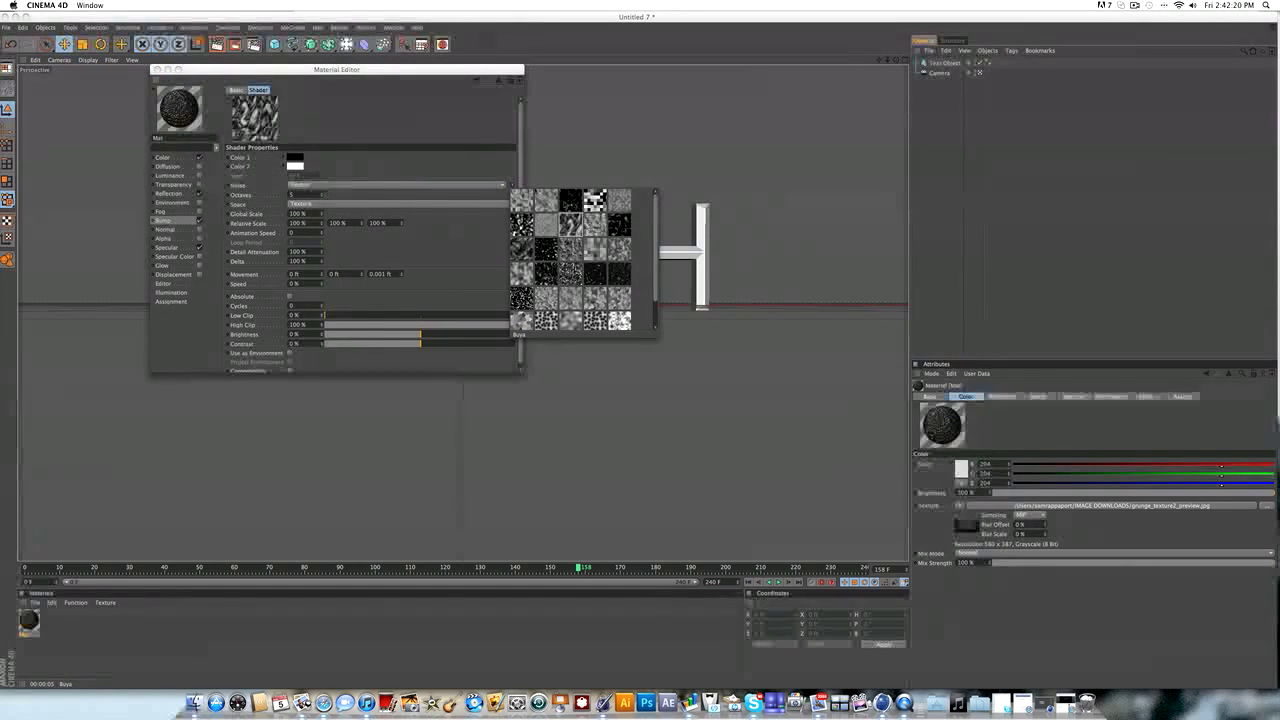
click(547, 205)
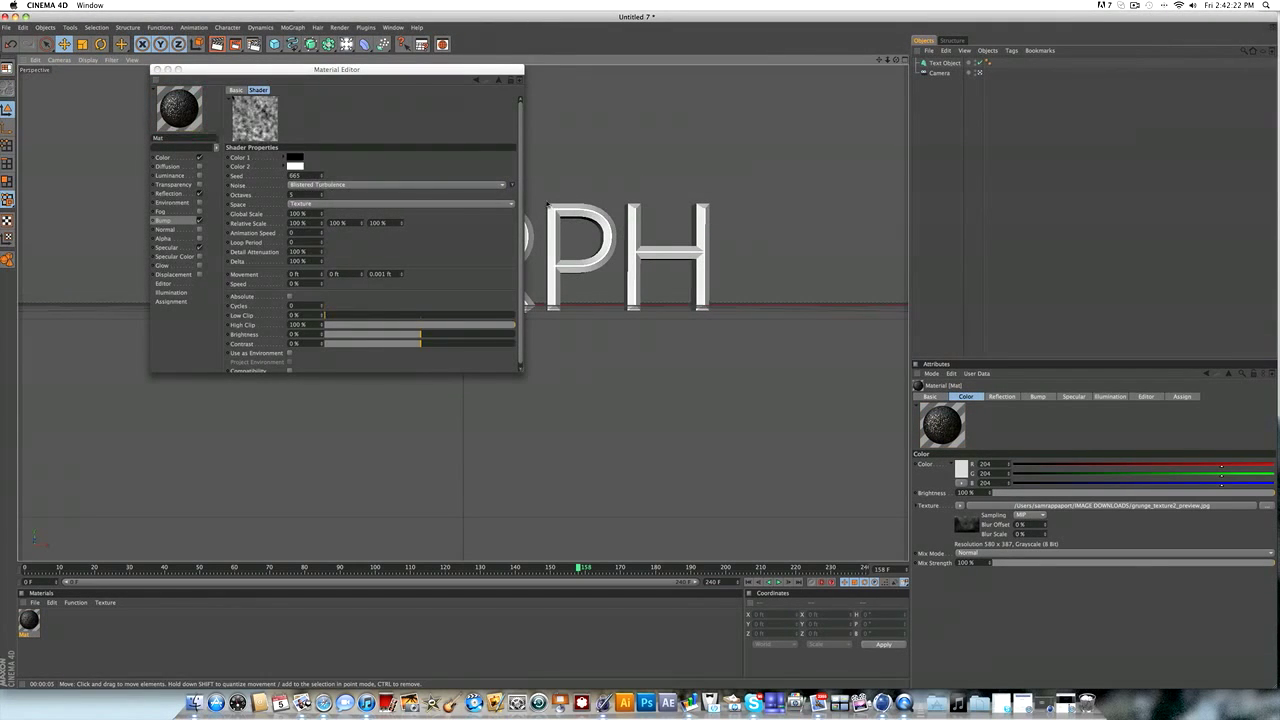
Step: Set the bump noise's global scale to 75% and fine-tune it to a lower value
double_click(297, 214)
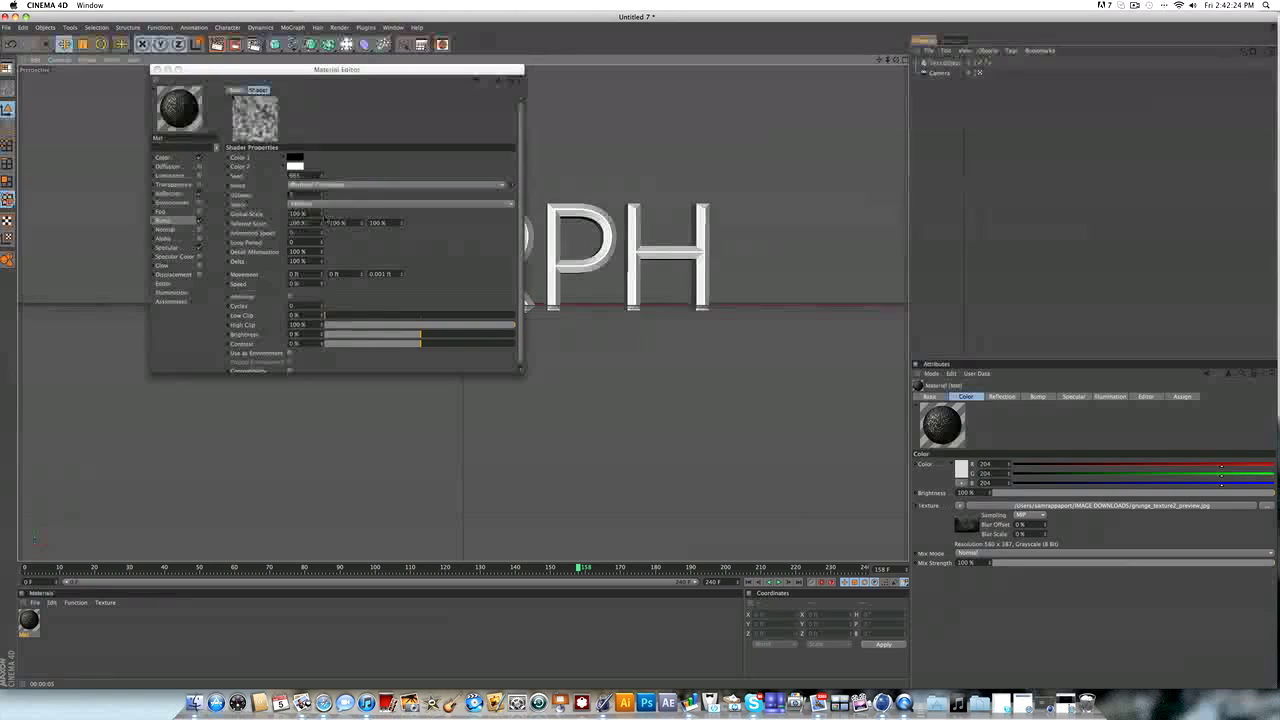
text(75)
key(Return)
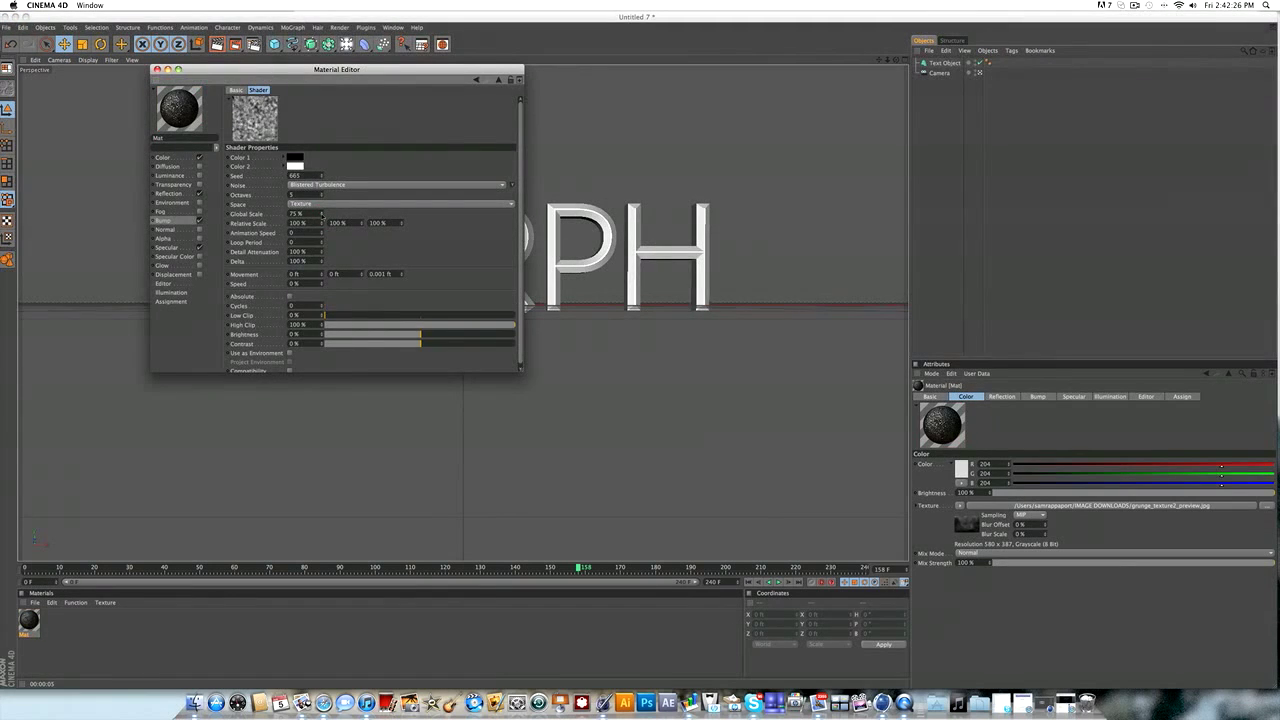
drag(322, 214, 323, 217)
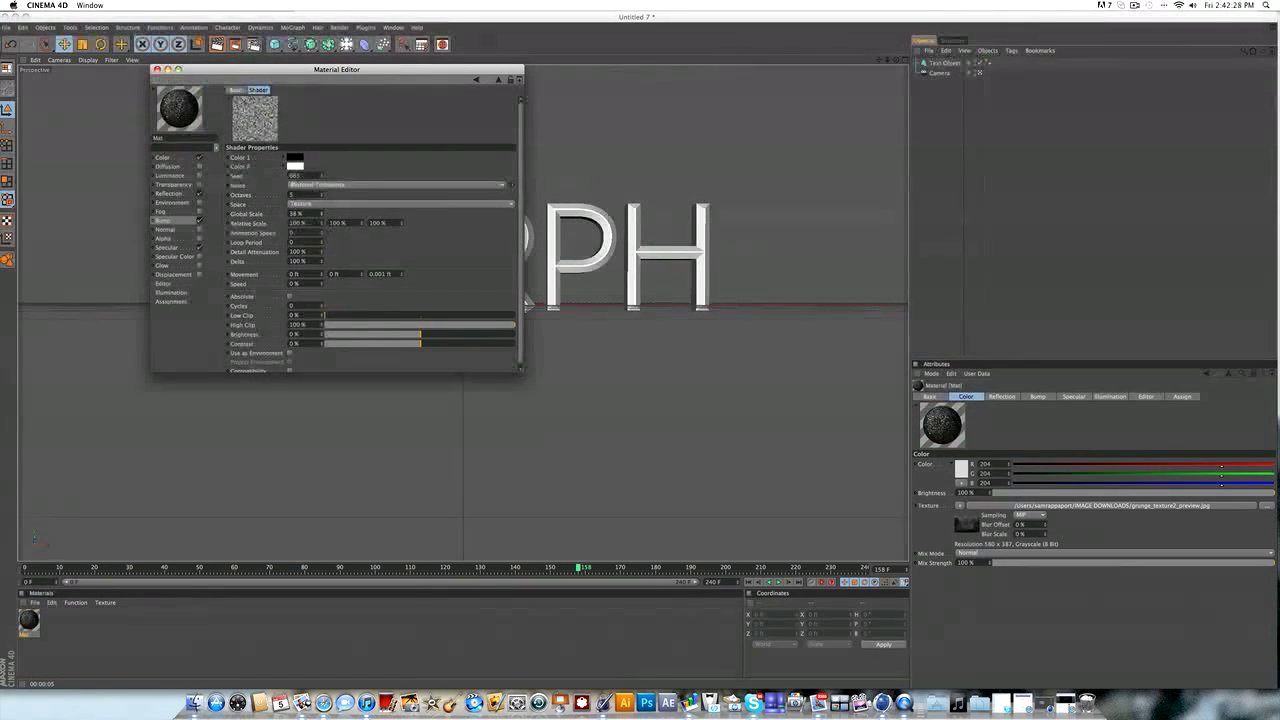
Step: Return to the Bump channel settings and reduce the bump strength to a moderate level
click(165, 220)
drag(464, 103, 458, 103)
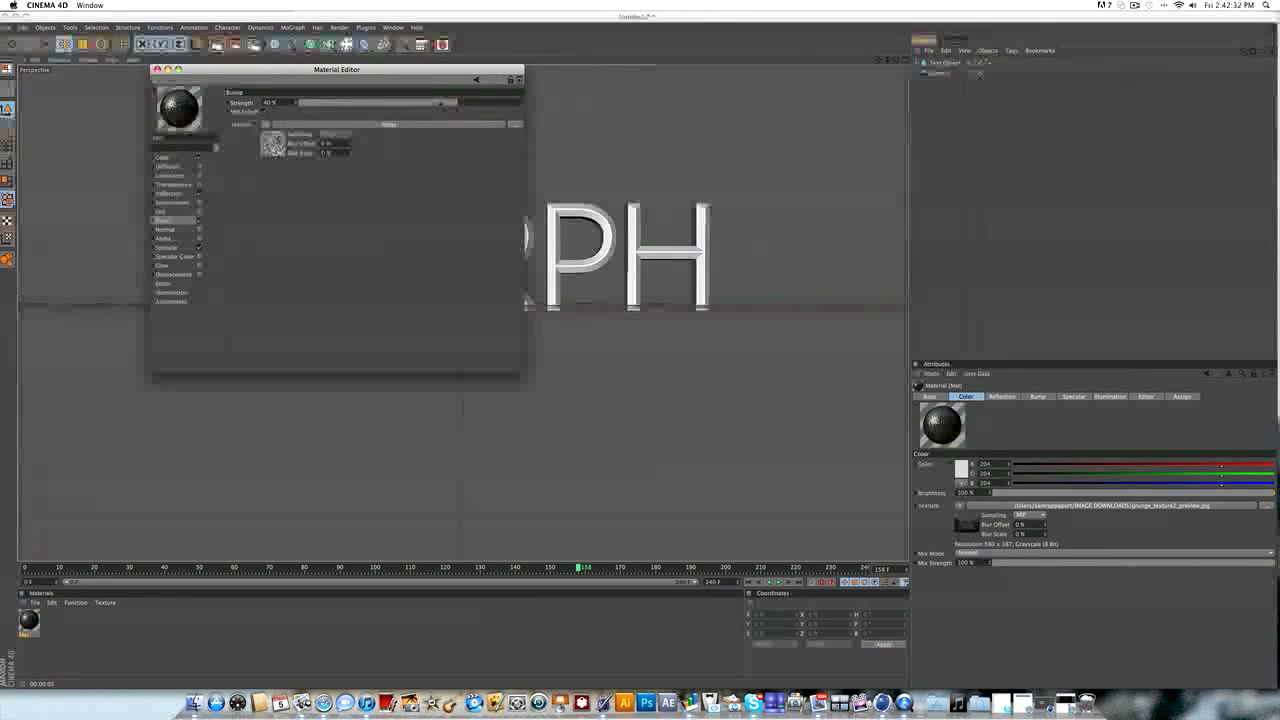
drag(461, 103, 465, 104)
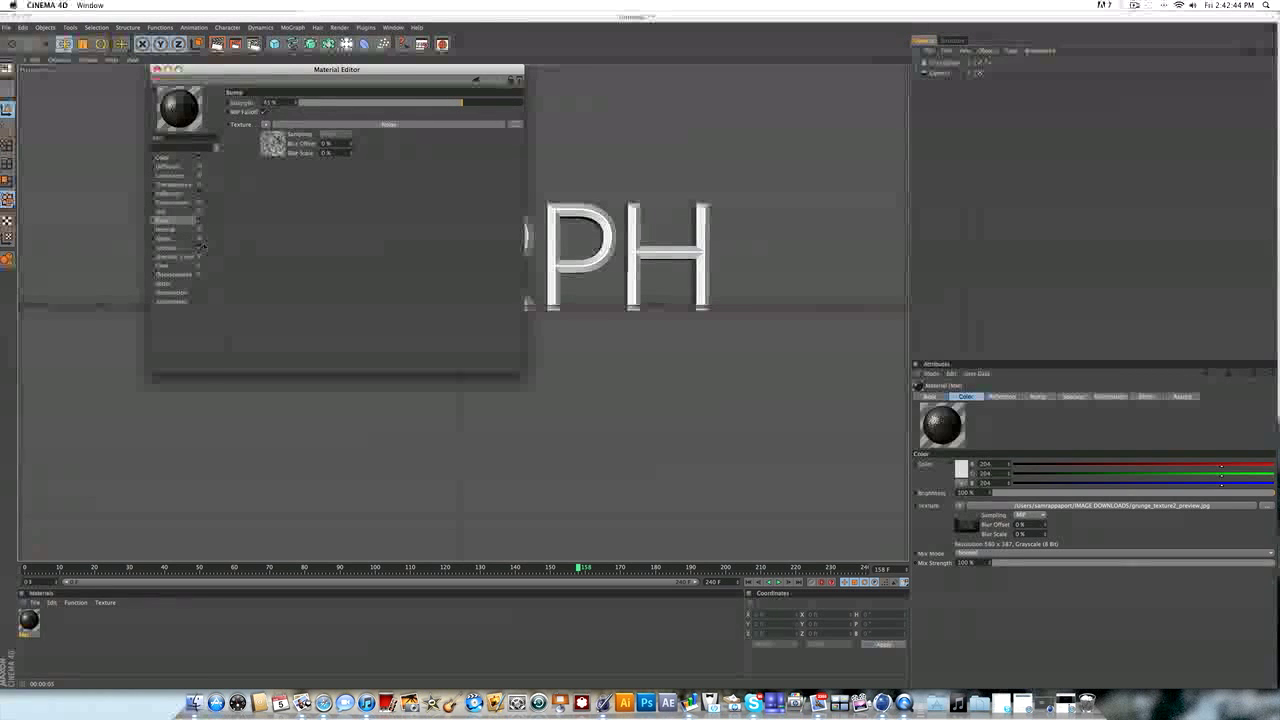
Step: Set the material's specular highlight to a width of 65% and a height of 40%
click(180, 248)
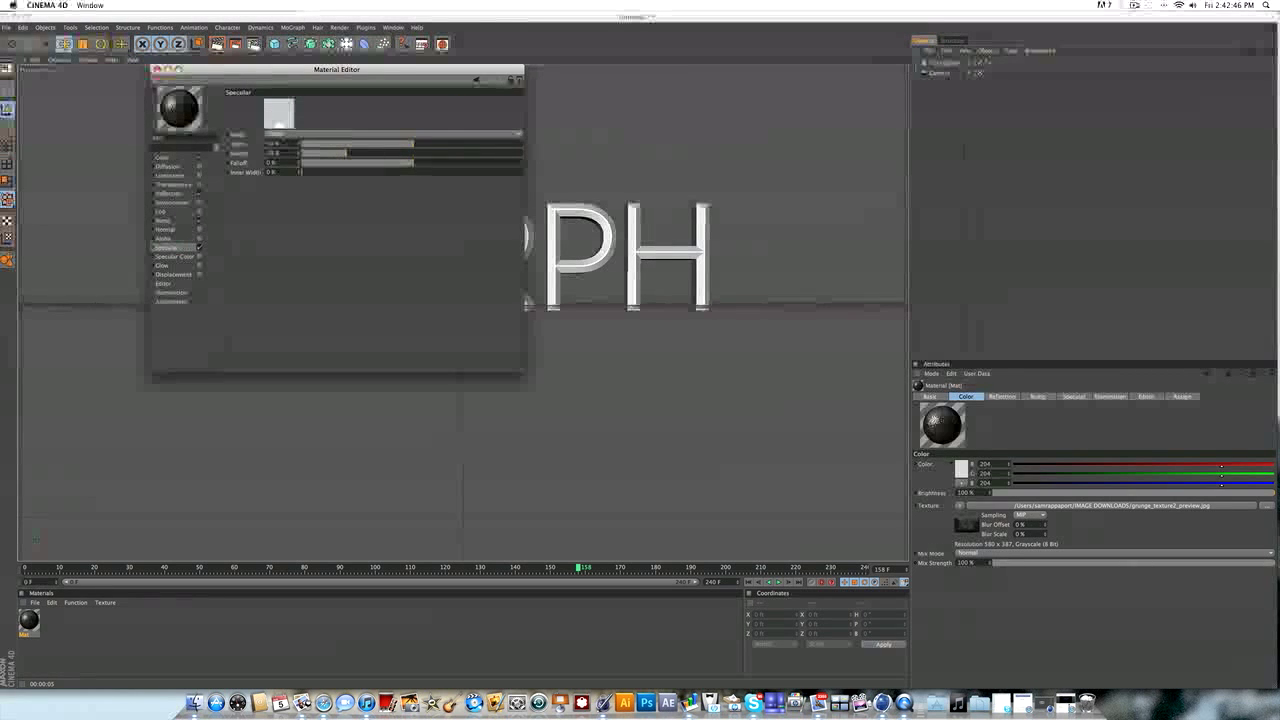
double_click(272, 143)
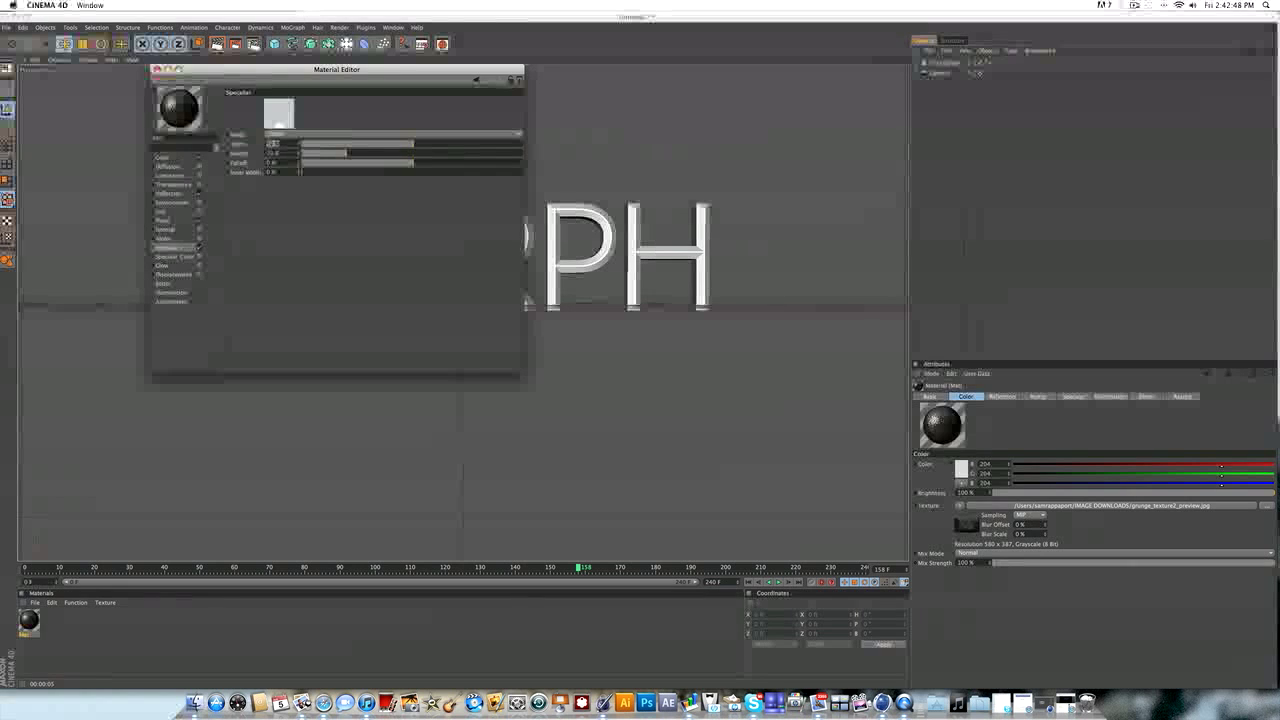
text(65)
key(Return)
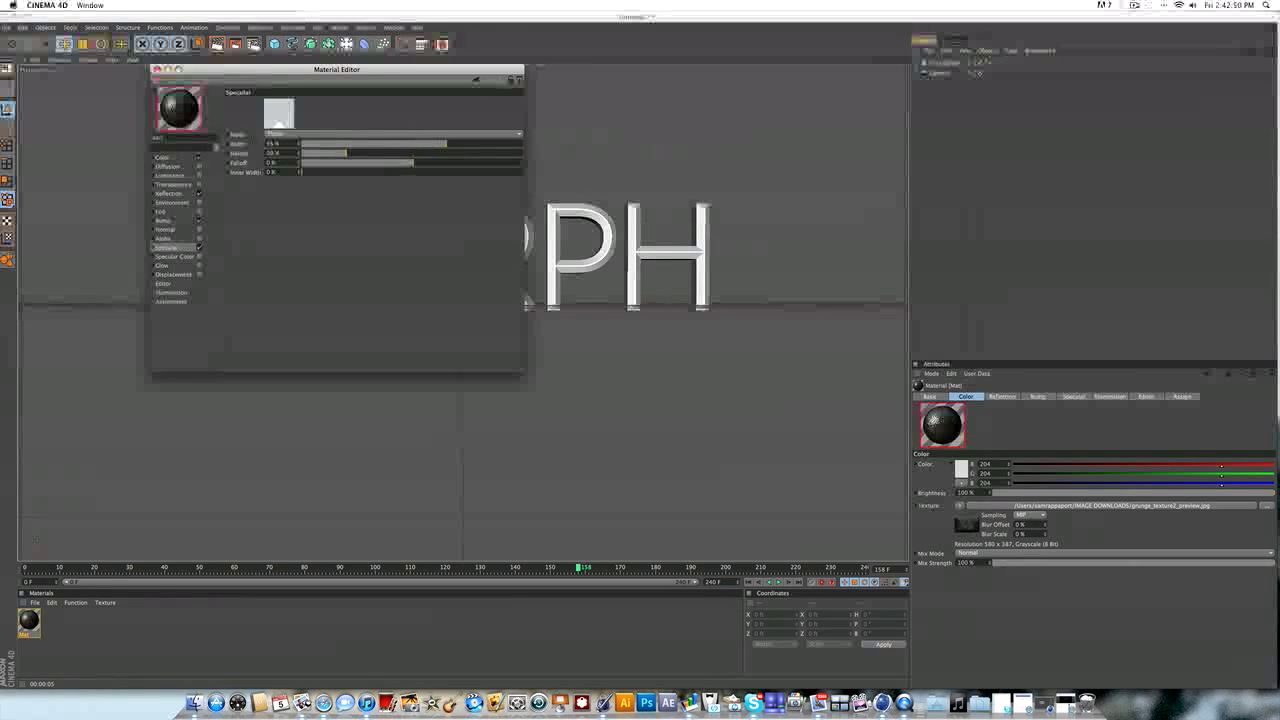
double_click(272, 152)
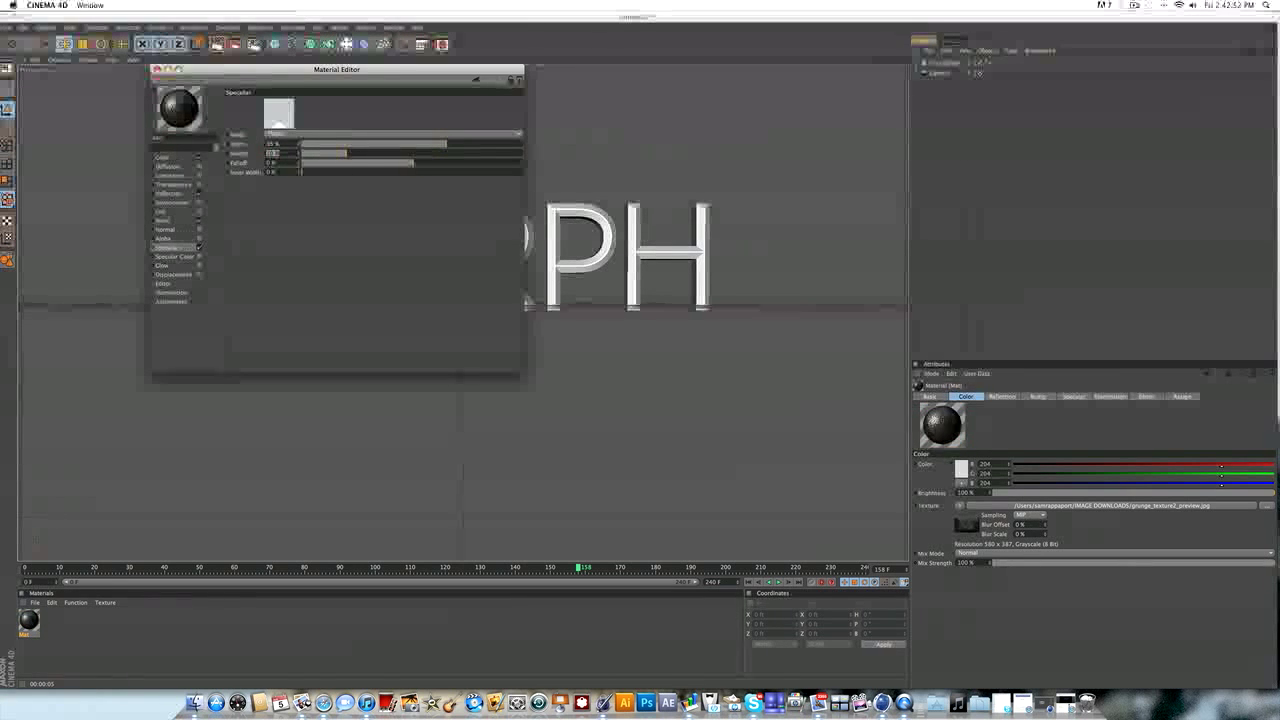
text(40)
key(Tab)
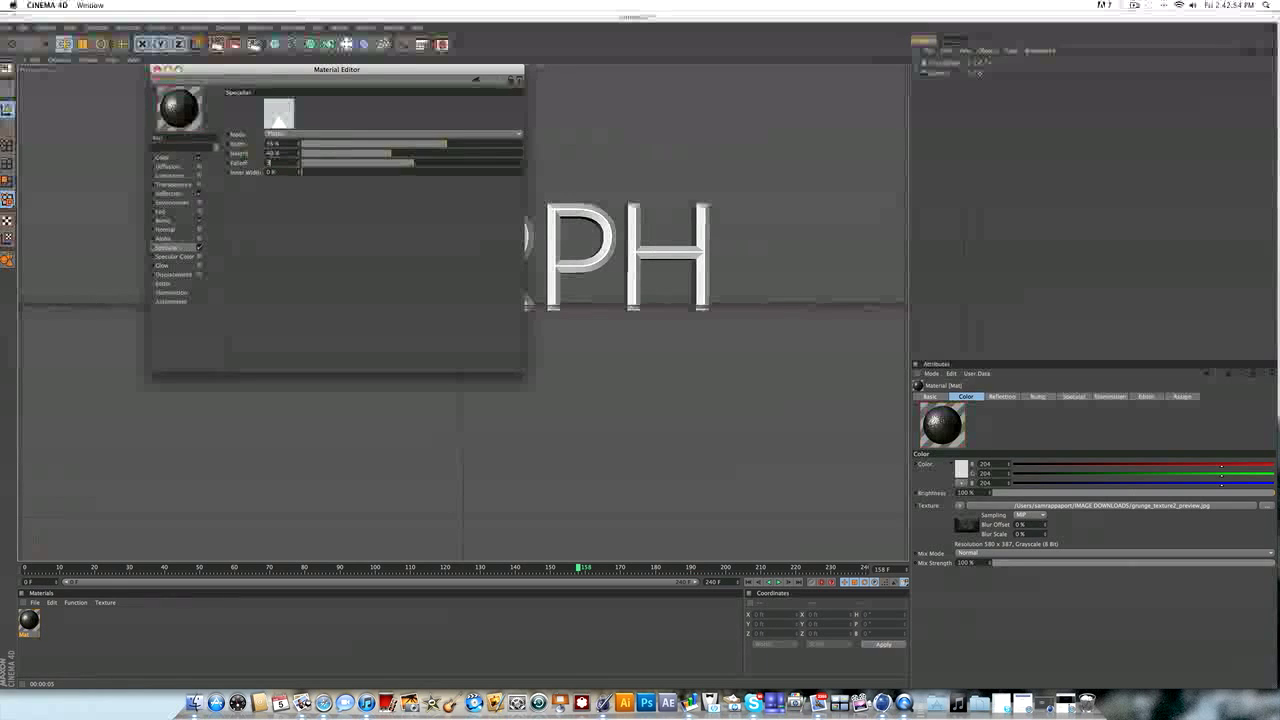
Step: Set the material's specular falloff to 25% and apply the material to the MORPH text
text(25)
key(Return)
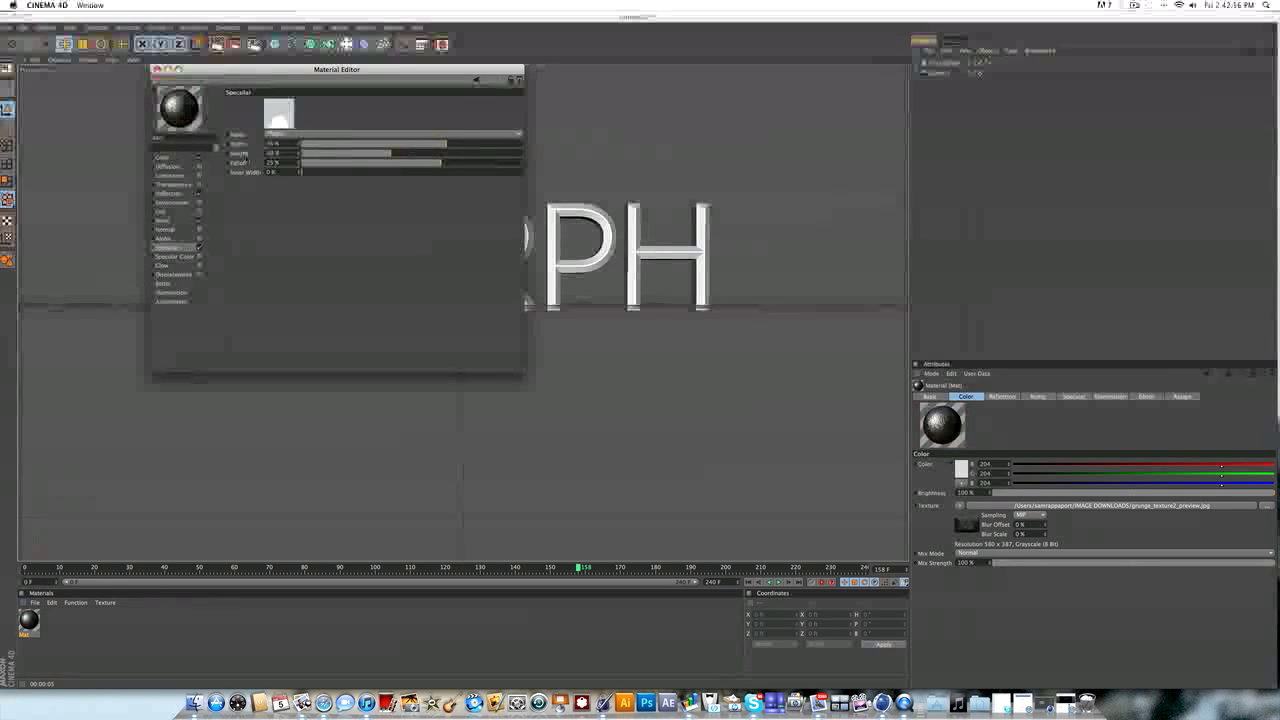
click(156, 69)
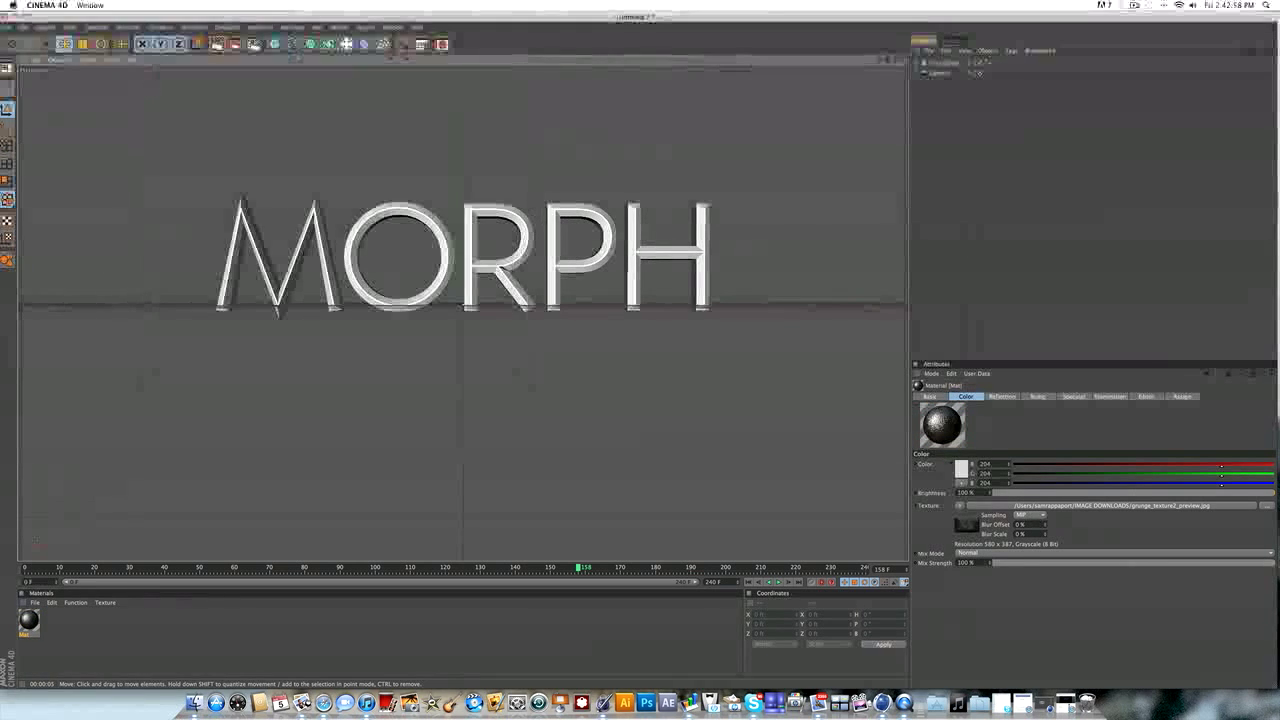
drag(37, 608, 371, 223)
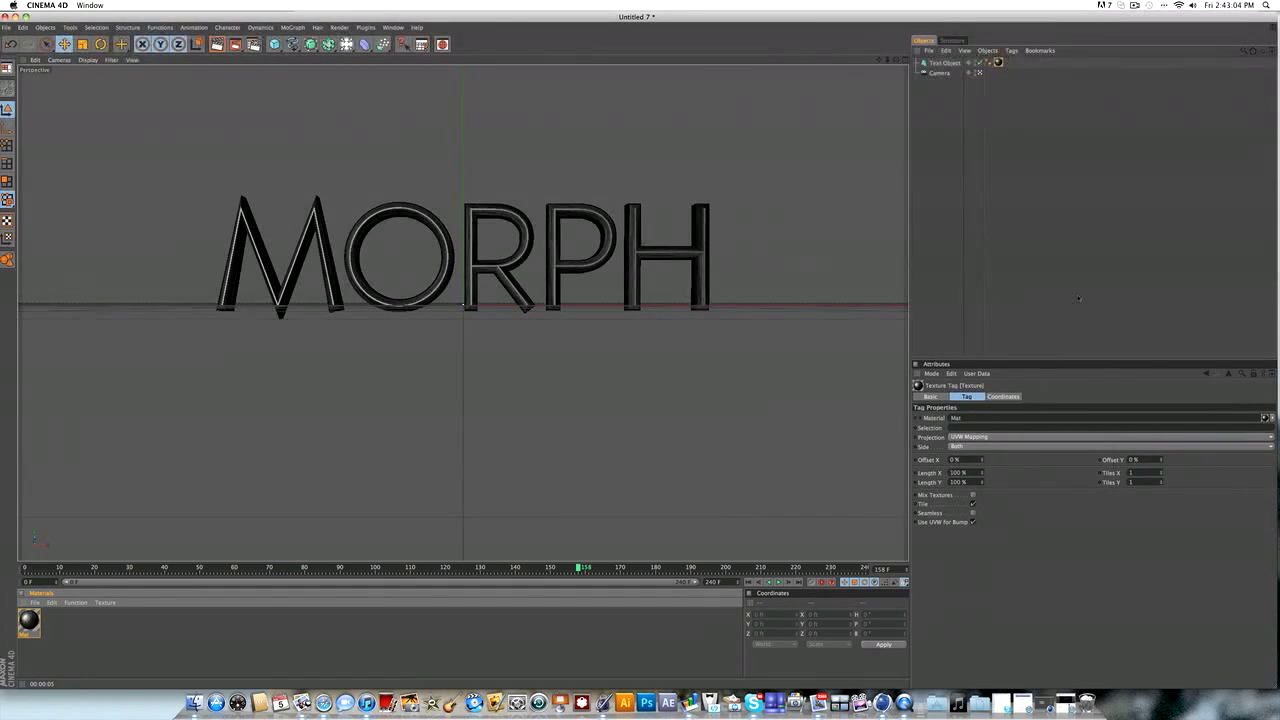
Step: Set the text's texture projection to Cubic with Seamless on, and offset it 8% in X and -8% in Y
click(956, 437)
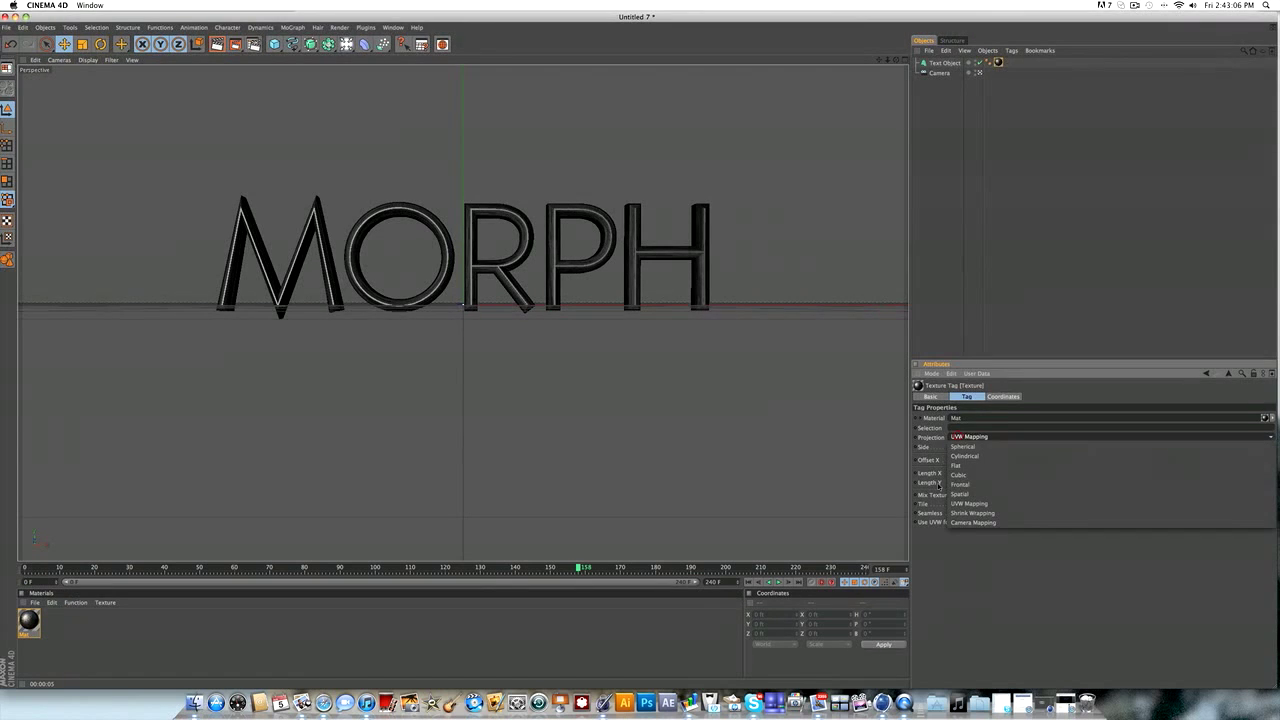
click(960, 471)
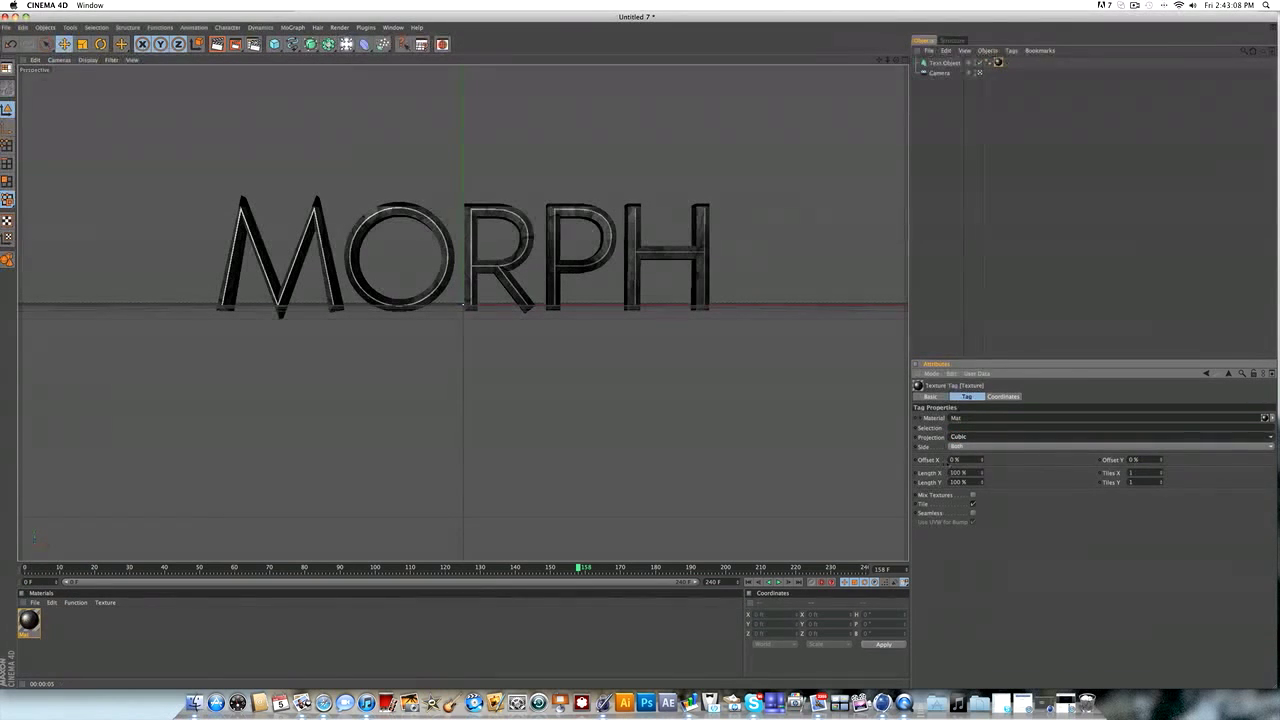
click(972, 512)
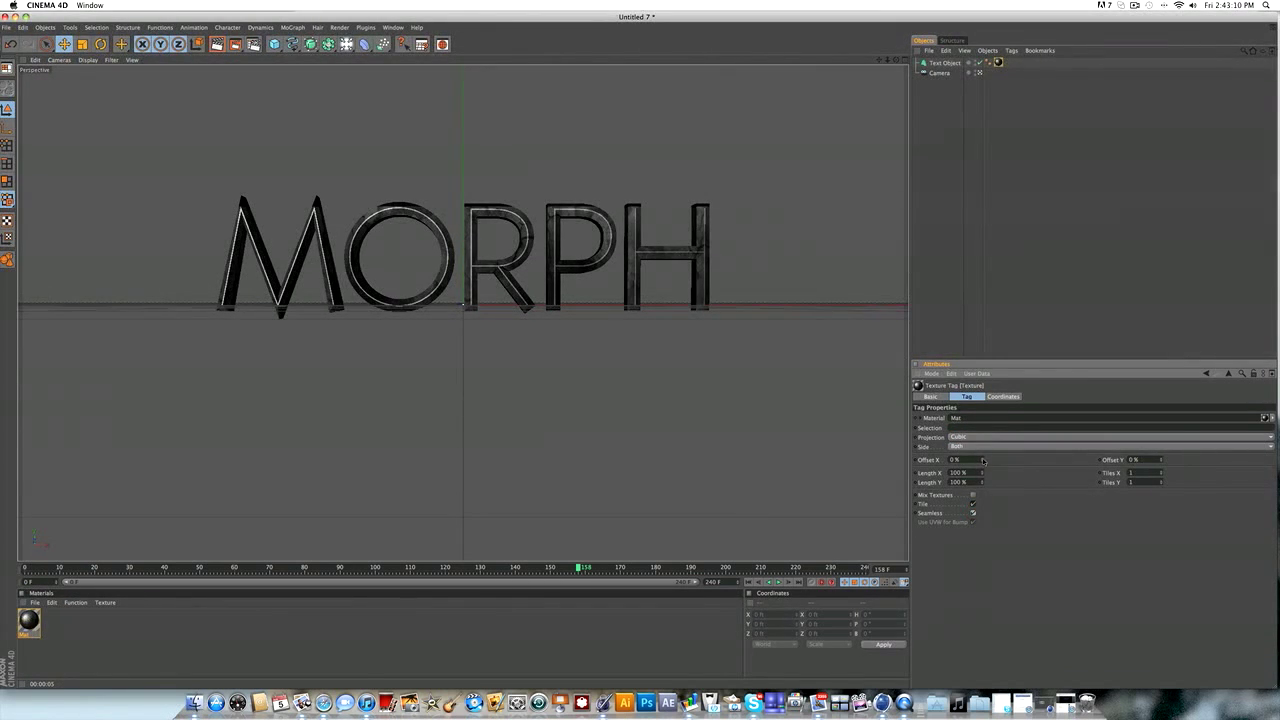
drag(983, 460, 998, 458)
drag(1161, 460, 1161, 468)
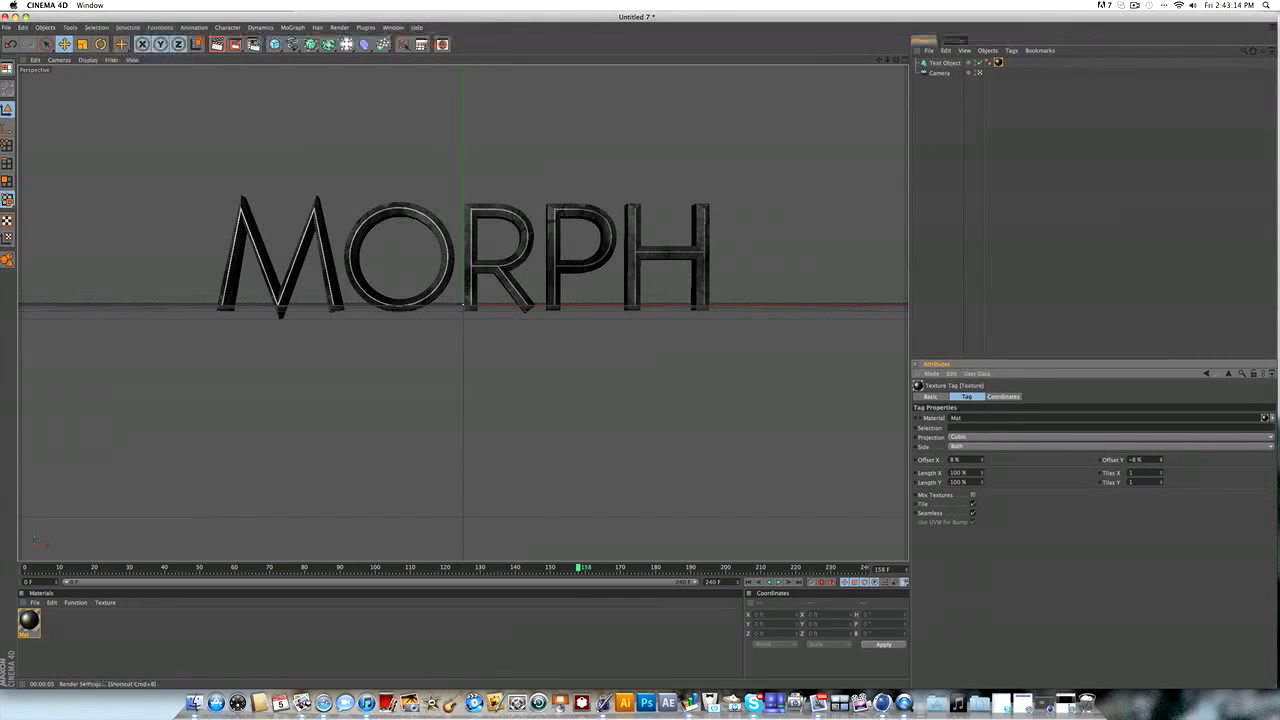
Step: Test-render the view with the render settings open, and enable Global Illumination
click(254, 44)
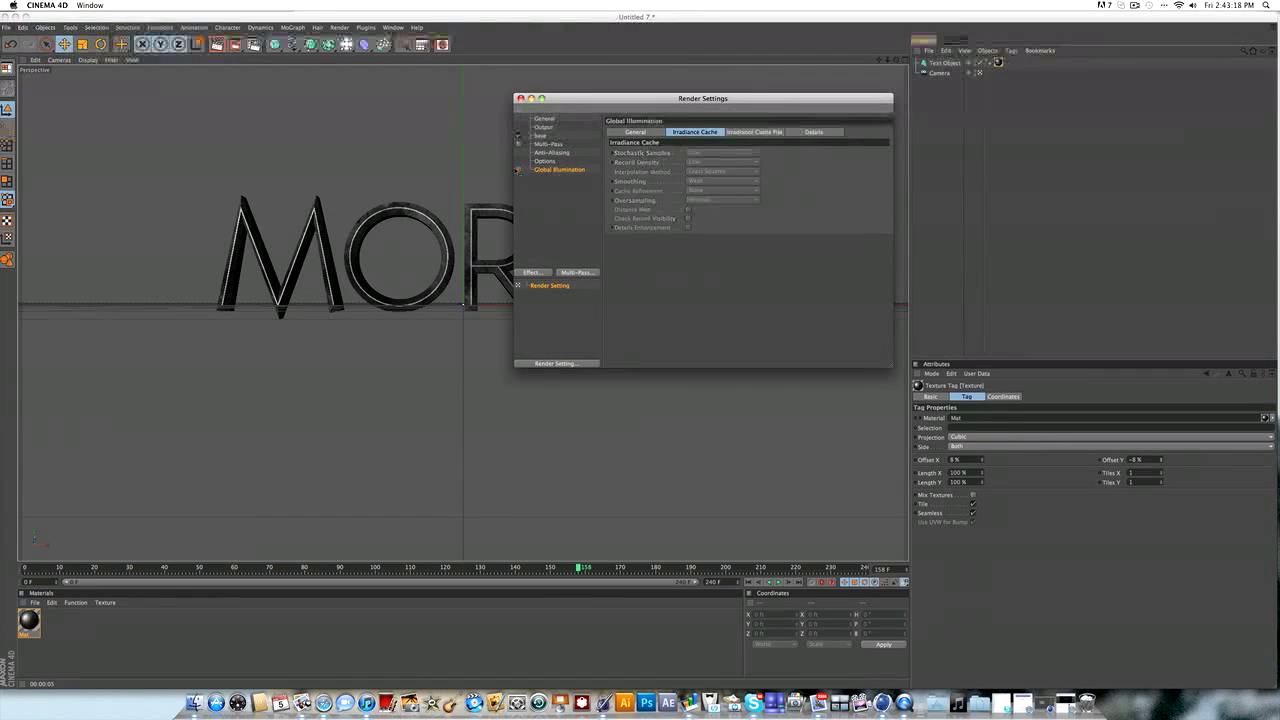
drag(579, 103, 957, 90)
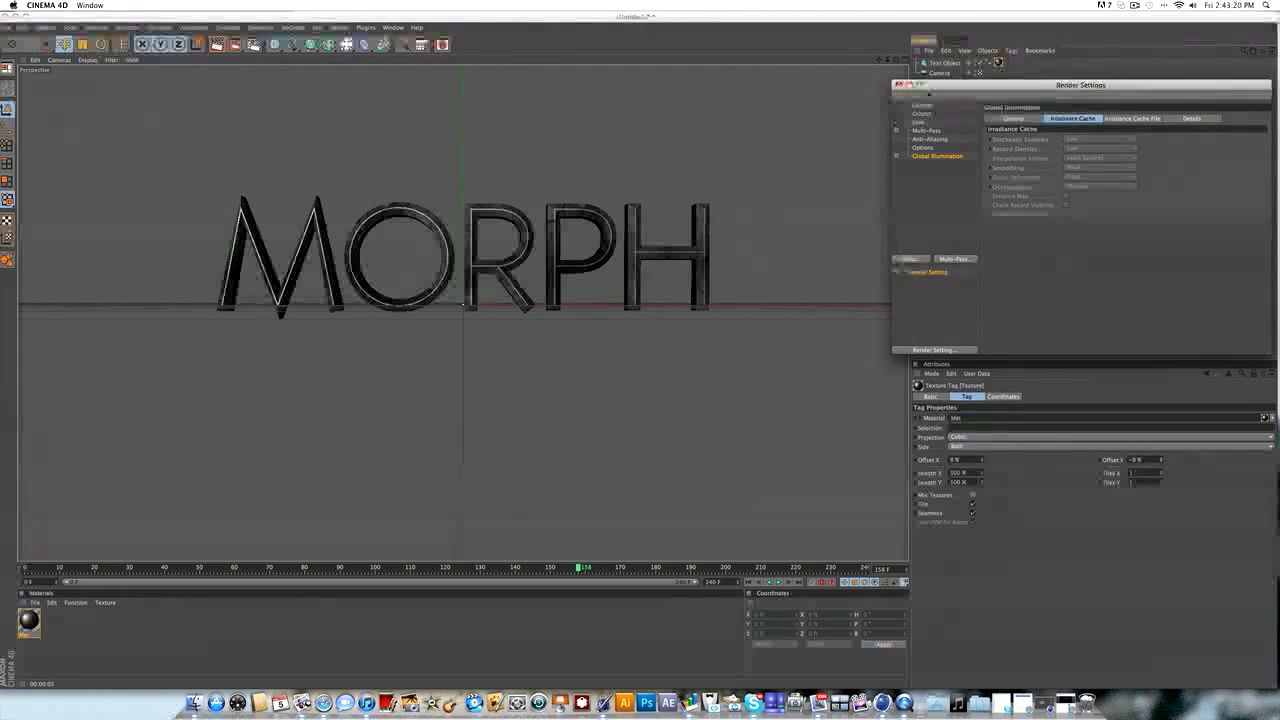
click(217, 44)
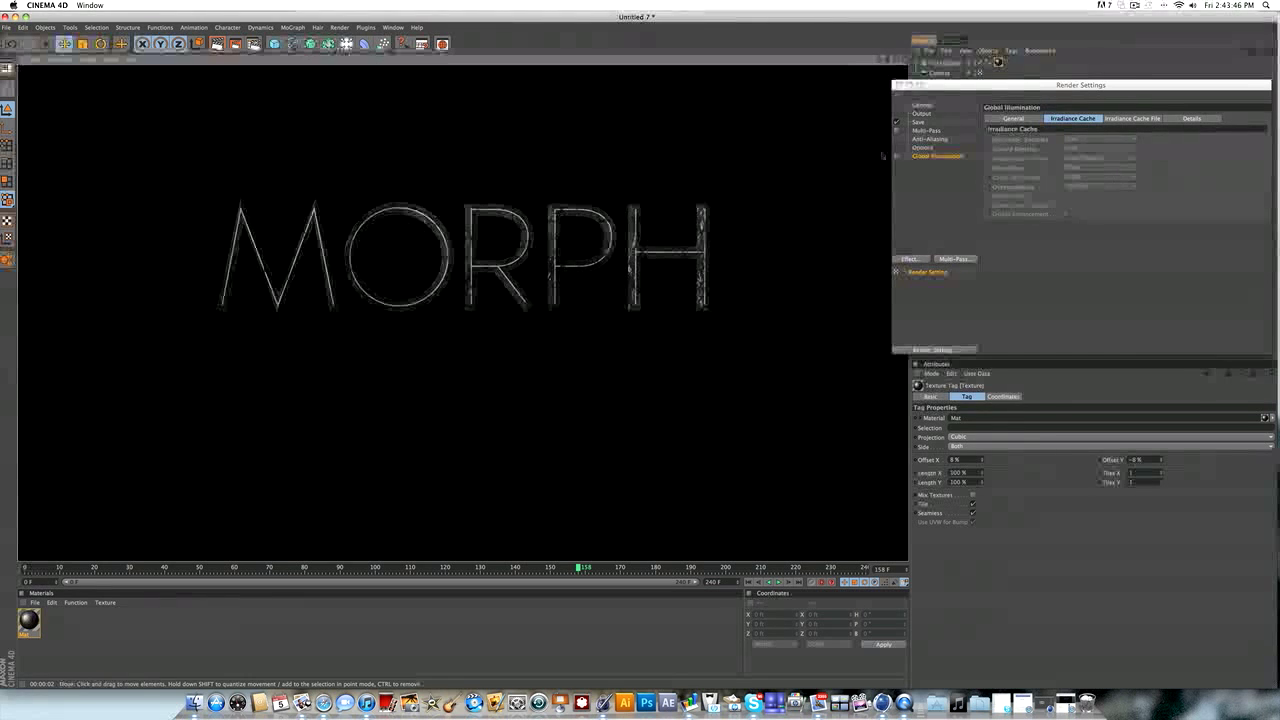
click(896, 156)
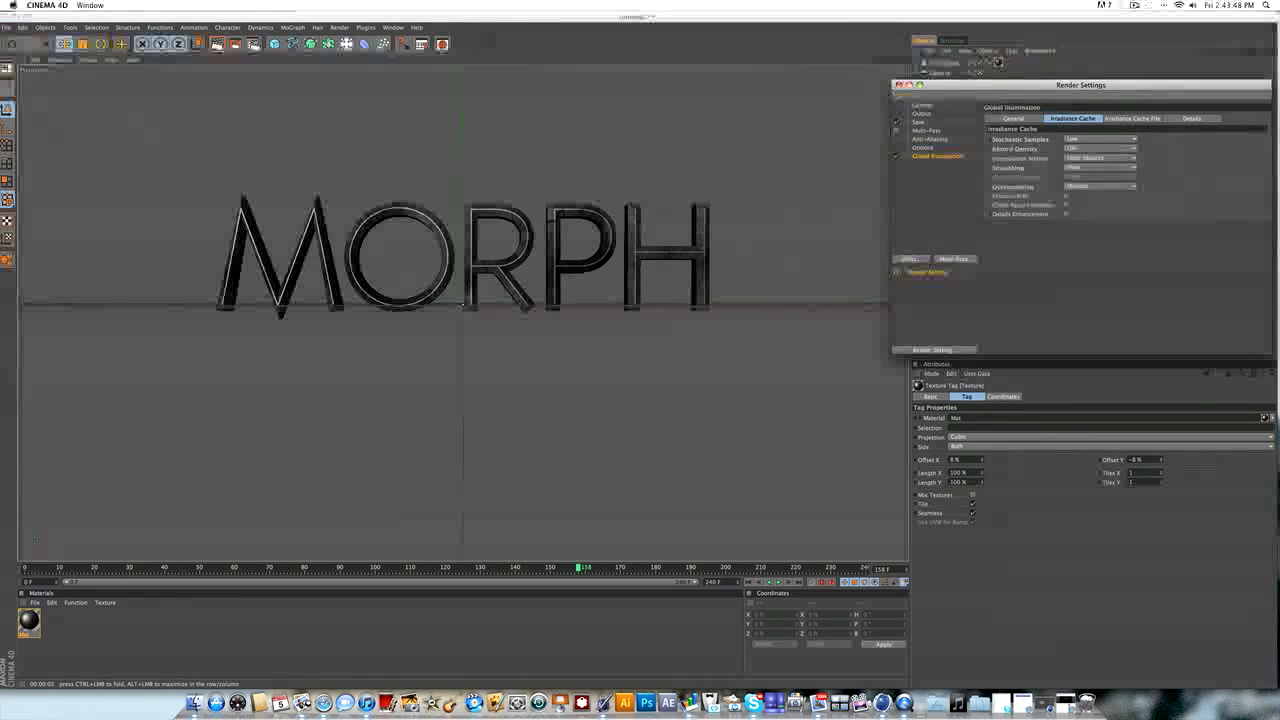
click(898, 85)
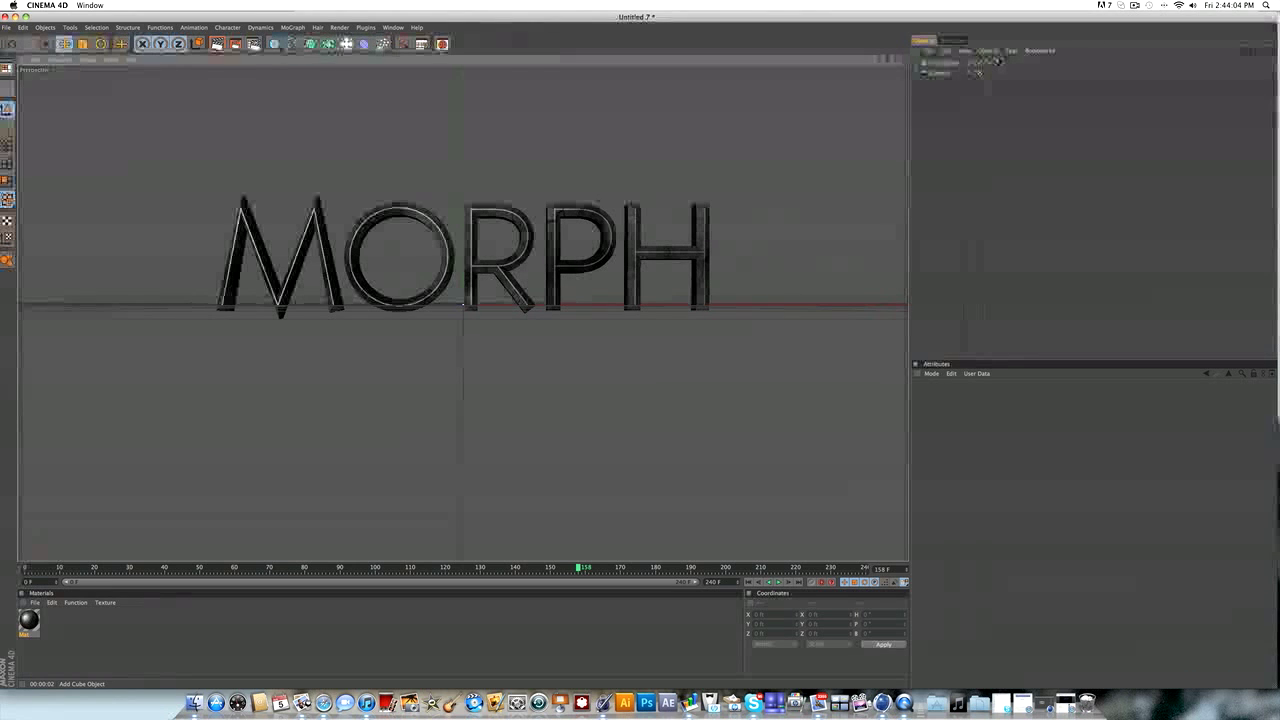
Step: Add a plane object and set its width and height to 1000 ft
drag(273, 43, 361, 74)
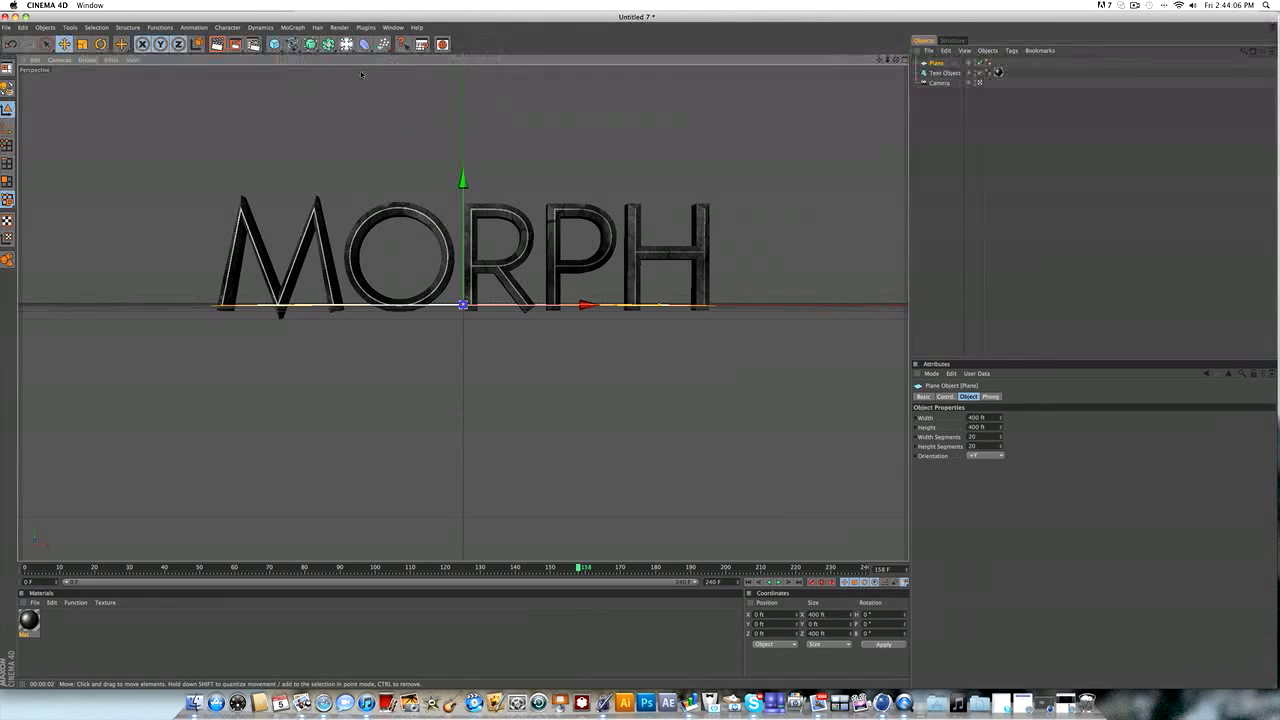
click(976, 417)
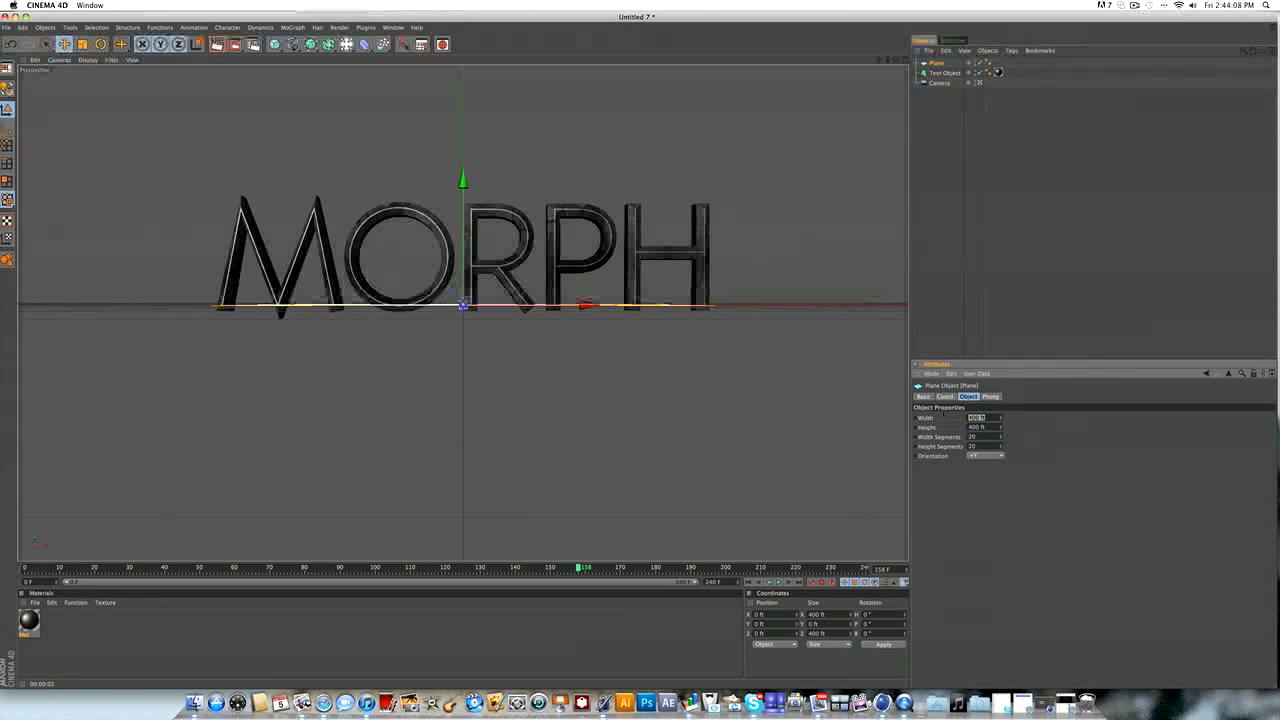
text(1000)
key(Tab)
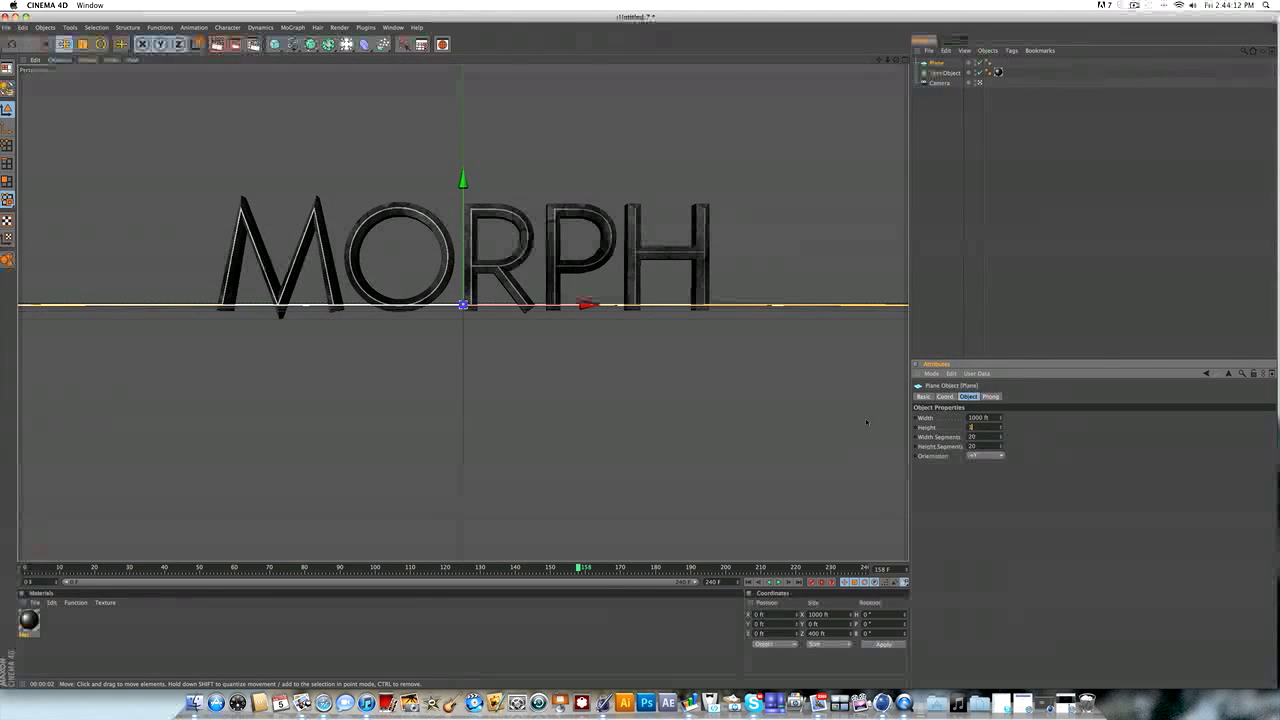
text(1000)
key(Return)
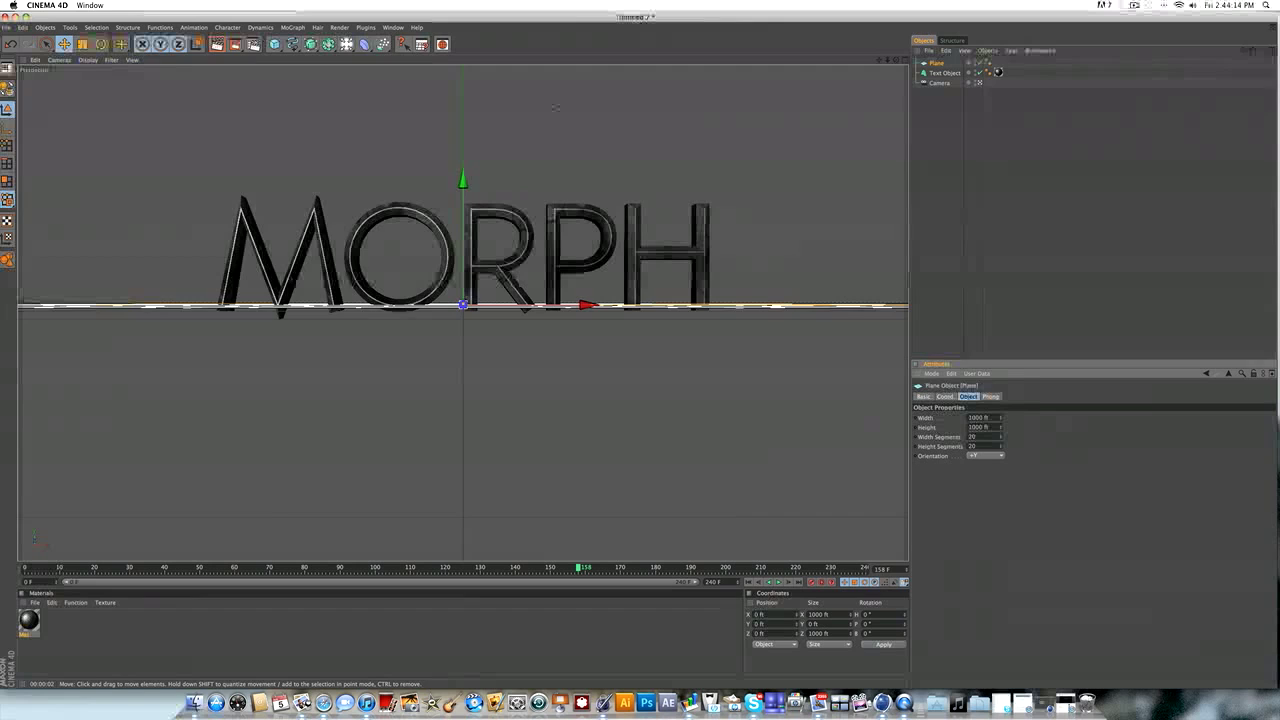
Step: Raise the plane about 355 ft above the text, reduce its width to 709 ft and shift it to about X 352 ft
drag(463, 182, 463, 1)
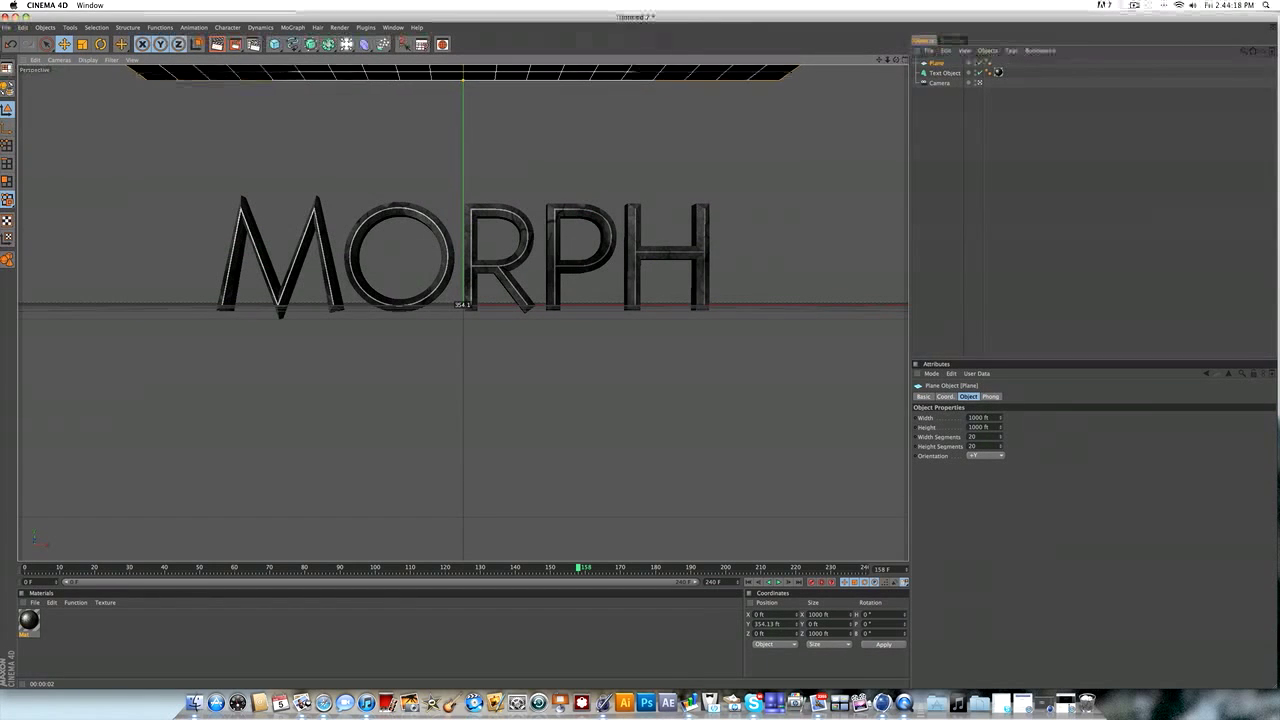
scroll(472, 238, down, 5)
scroll(472, 238, down, 3)
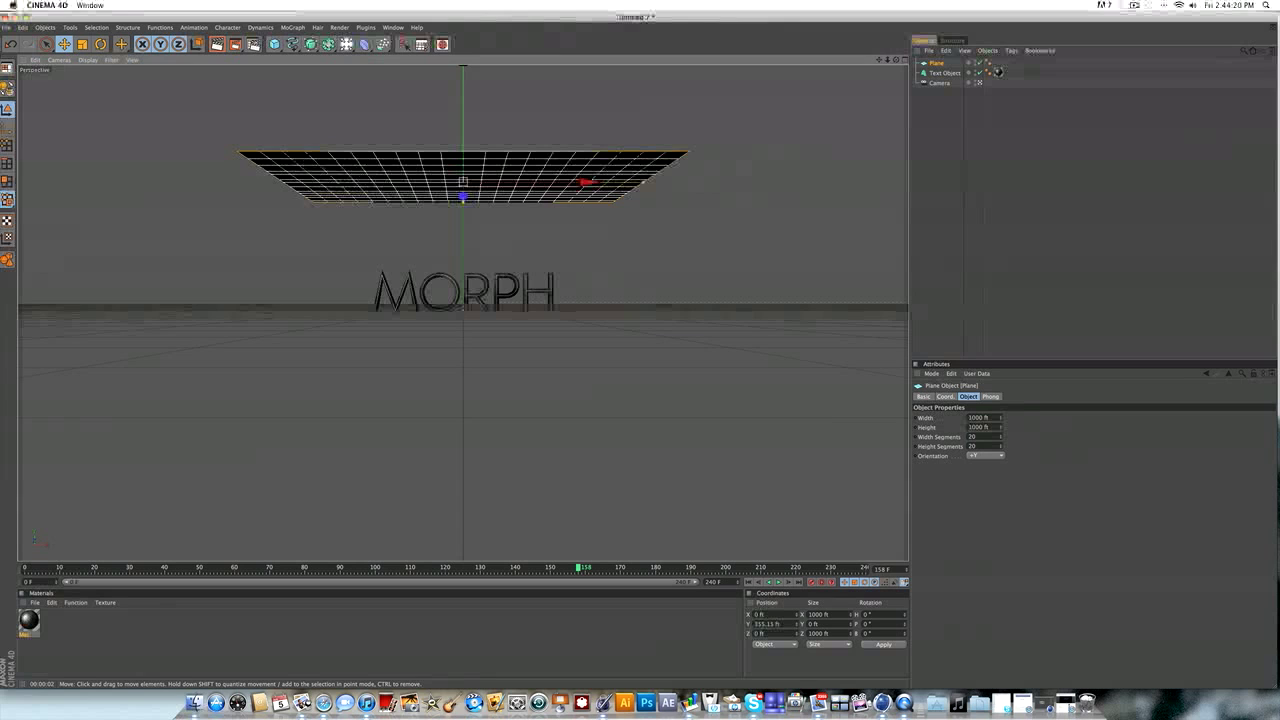
drag(621, 182, 729, 182)
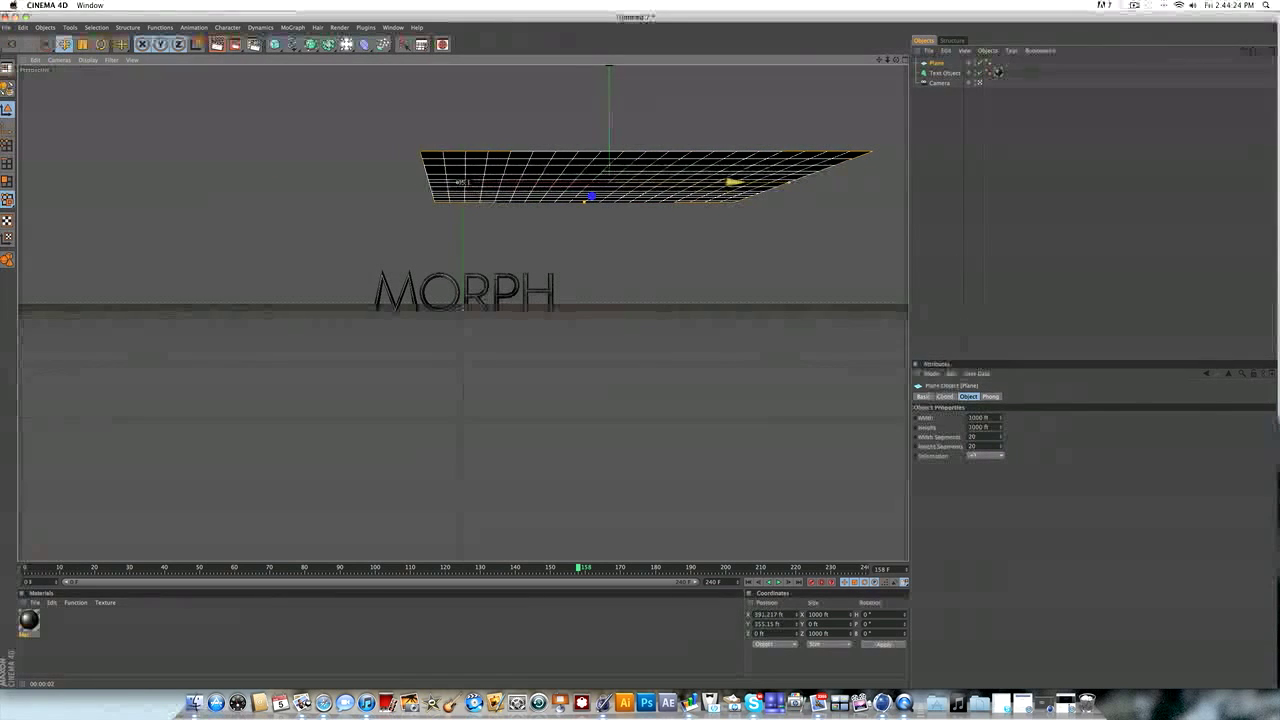
drag(1000, 419, 1000, 582)
drag(731, 182, 712, 182)
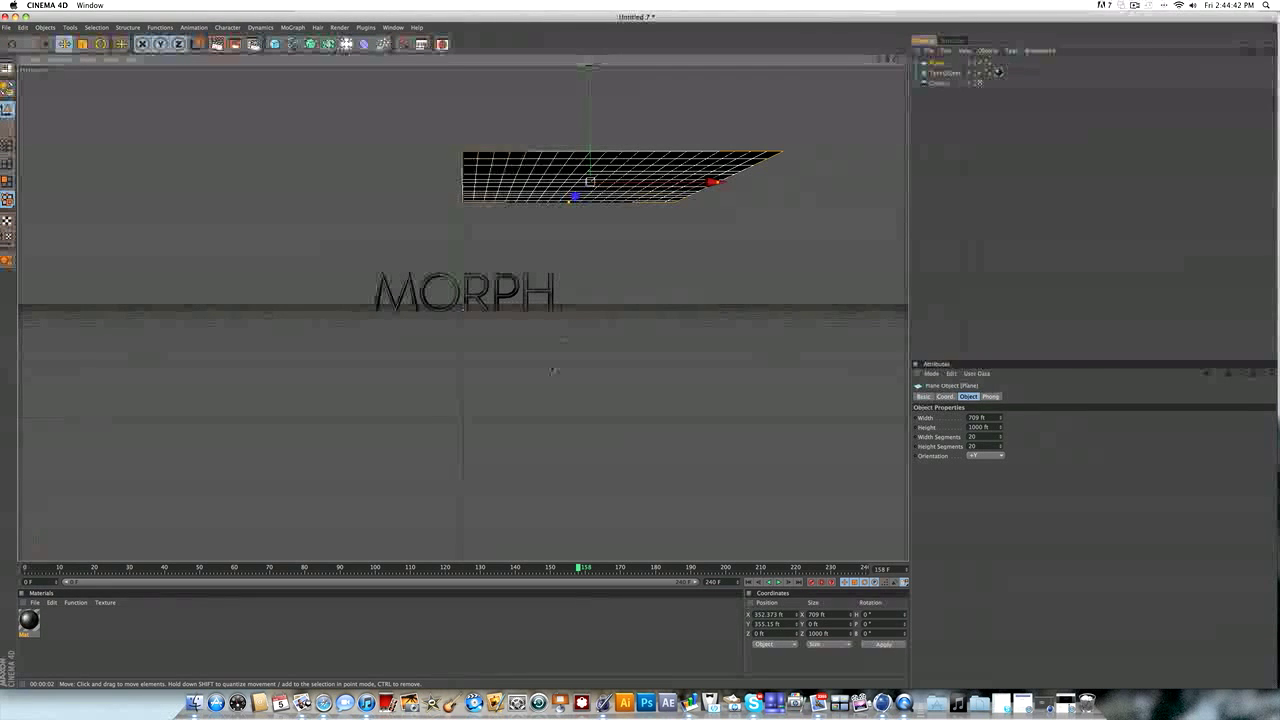
Step: Create a new material with Luminance enabled and apply it to the overhead plane
double_click(71, 634)
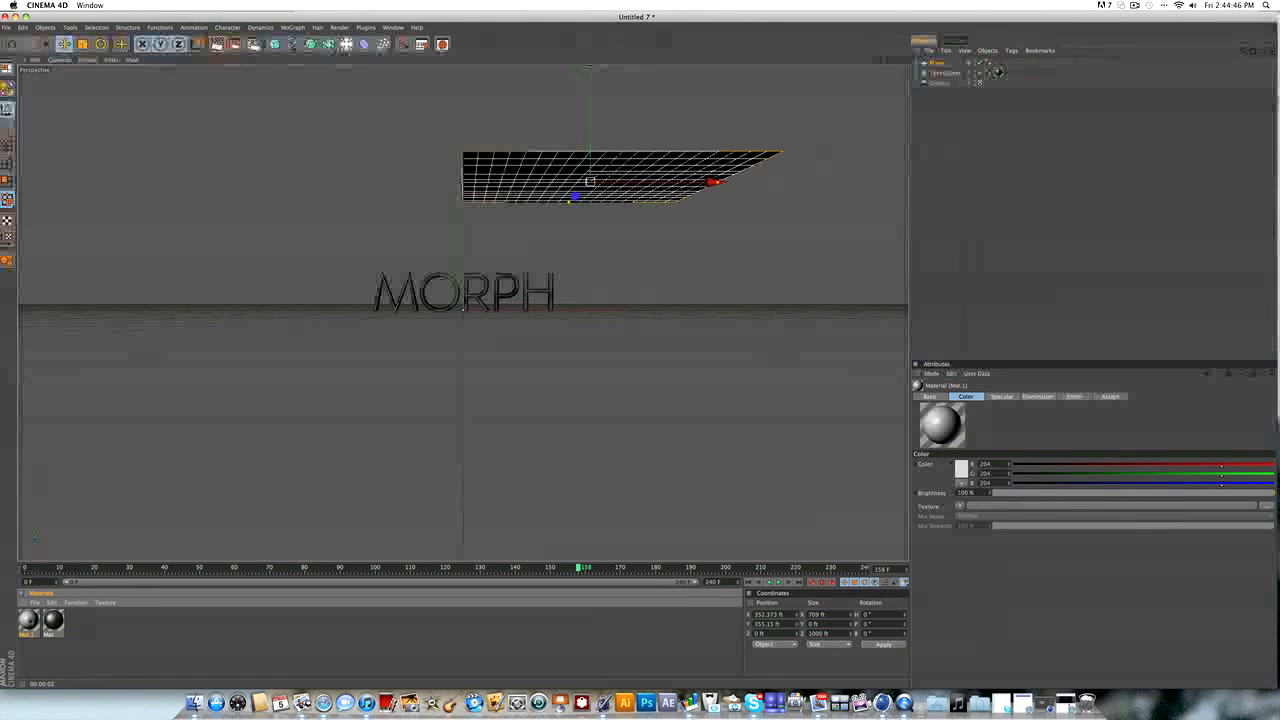
double_click(27, 620)
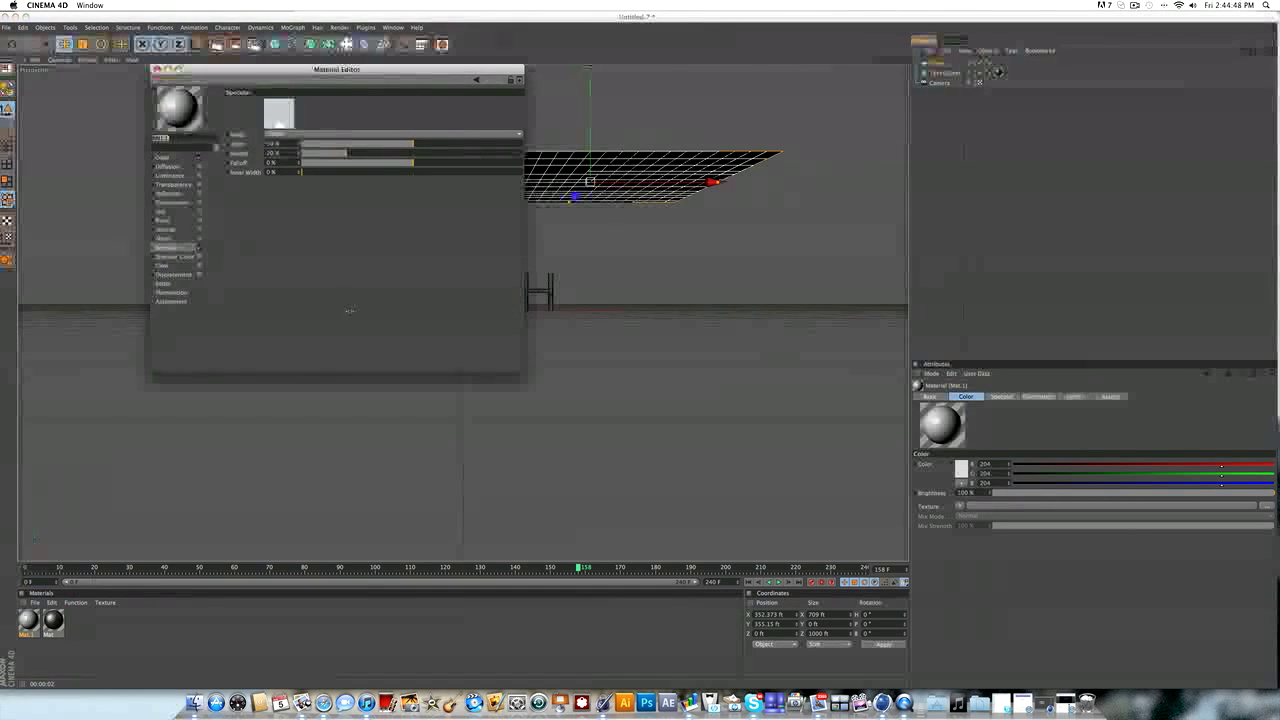
click(198, 175)
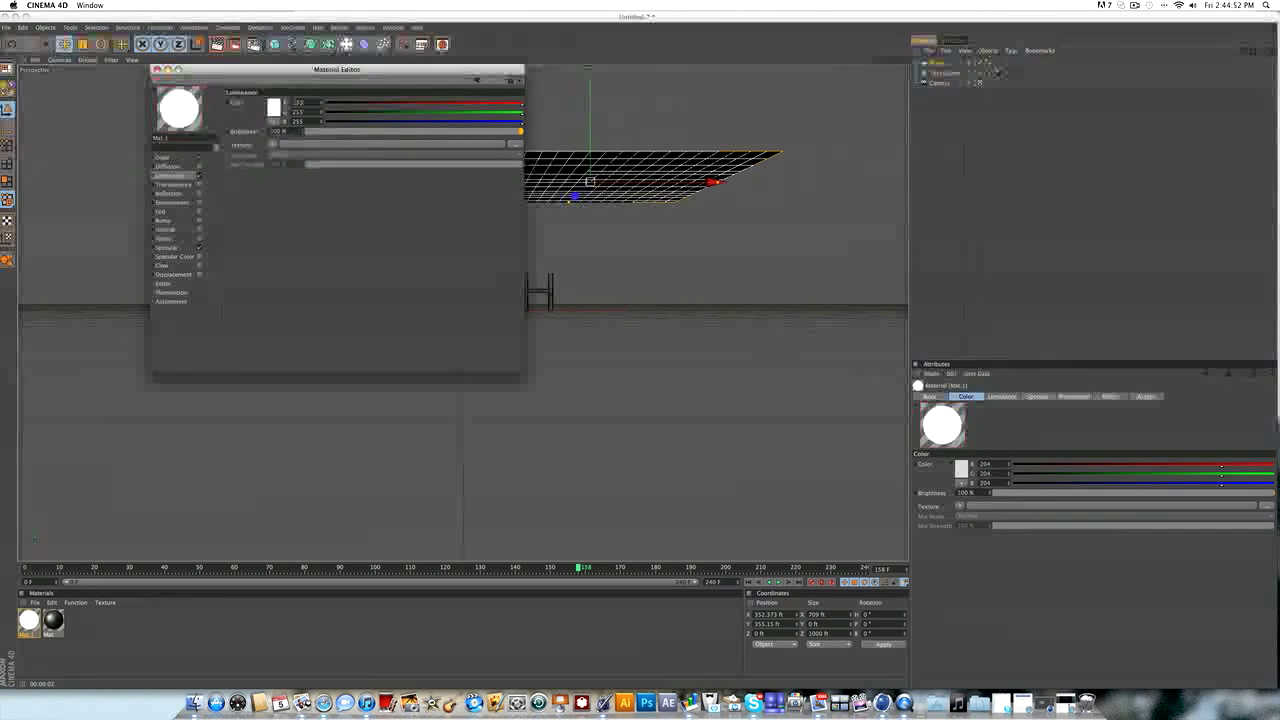
click(157, 69)
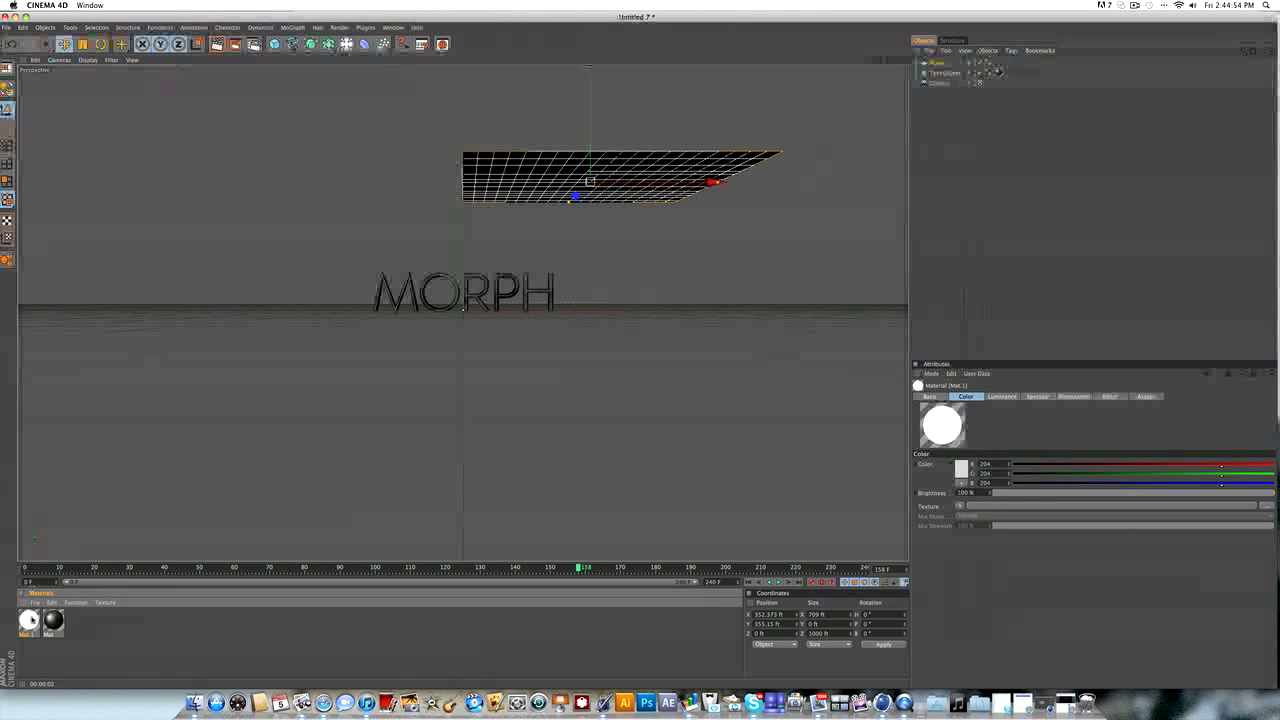
drag(28, 620, 501, 174)
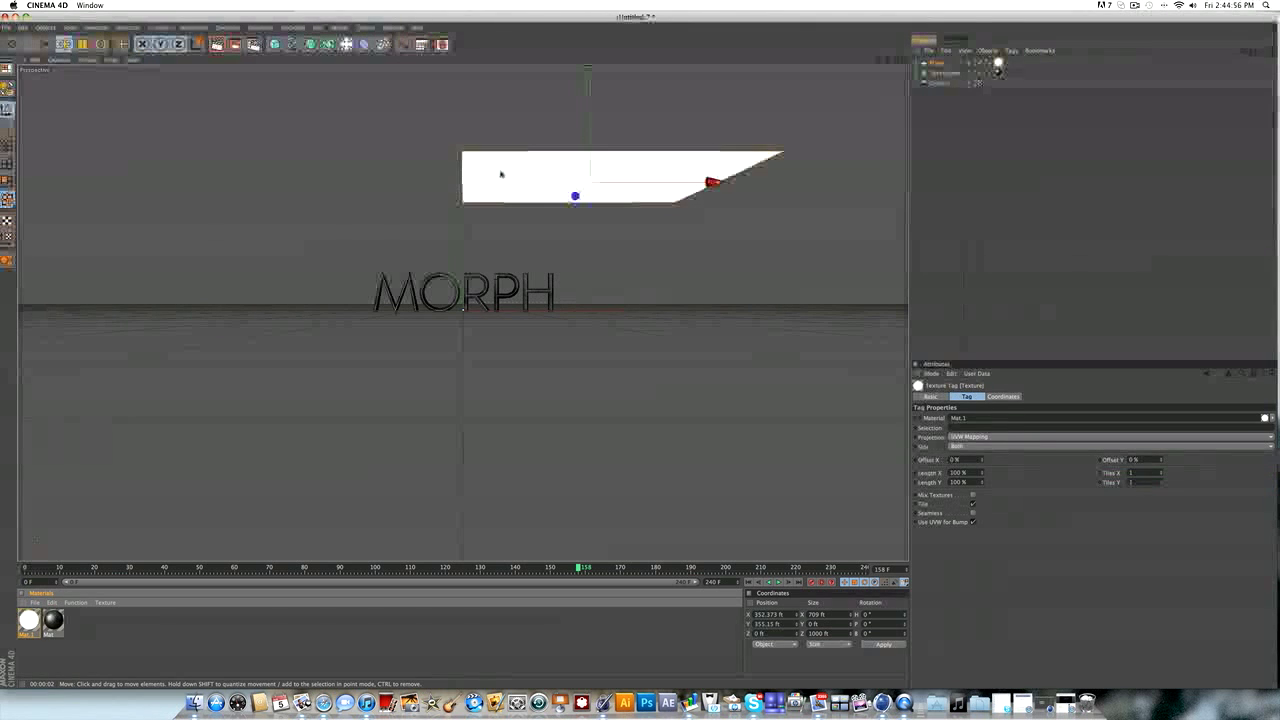
Step: Go to frame 127 and render the view to check the lighting on the text
click(476, 567)
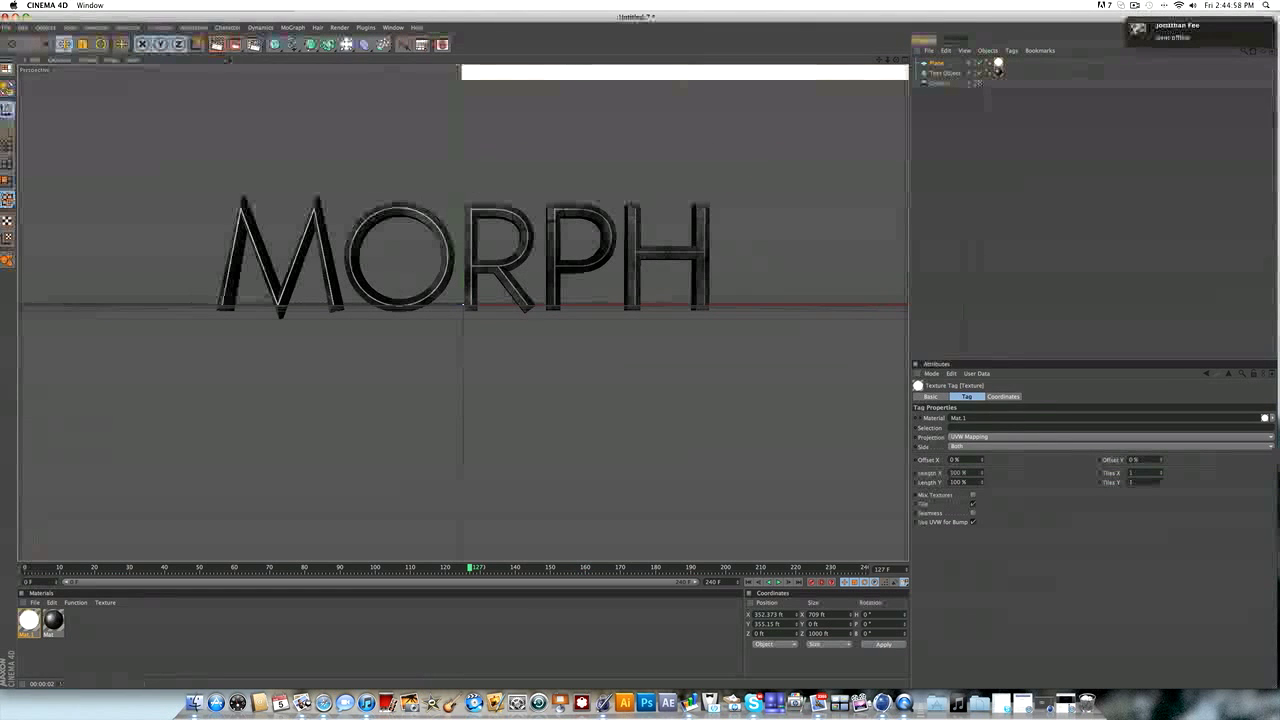
click(216, 43)
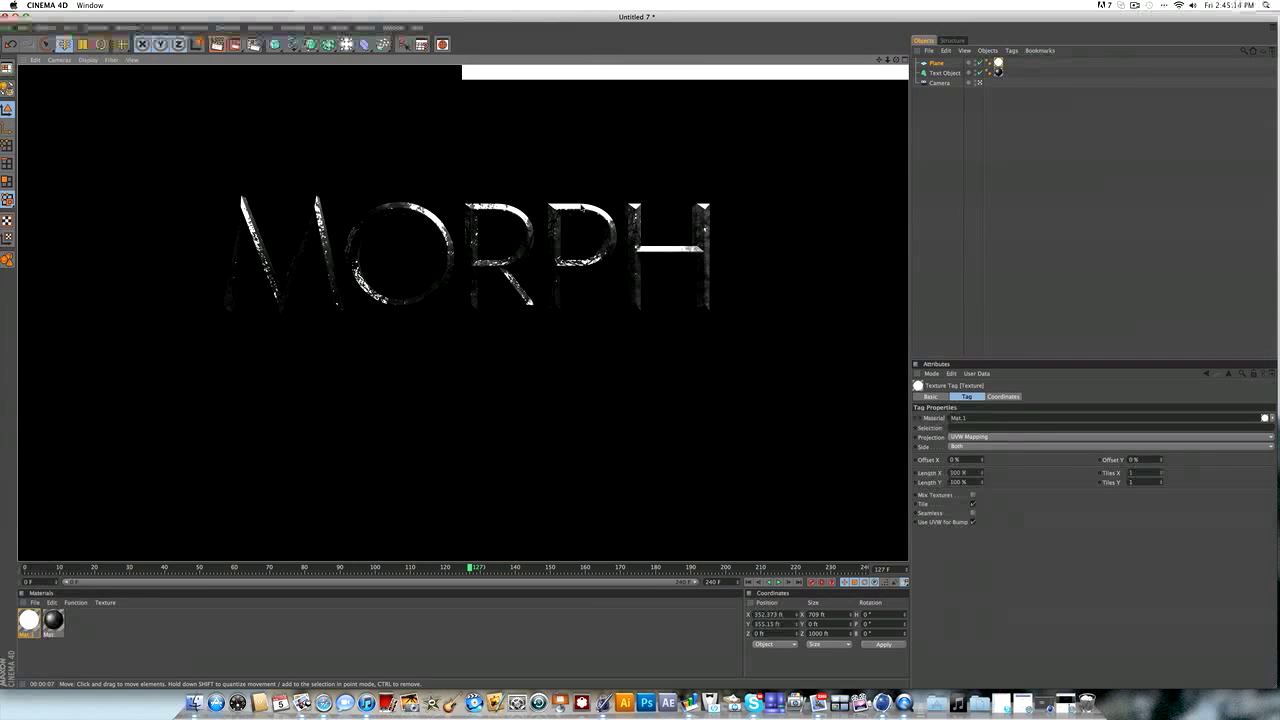
key(super+r)
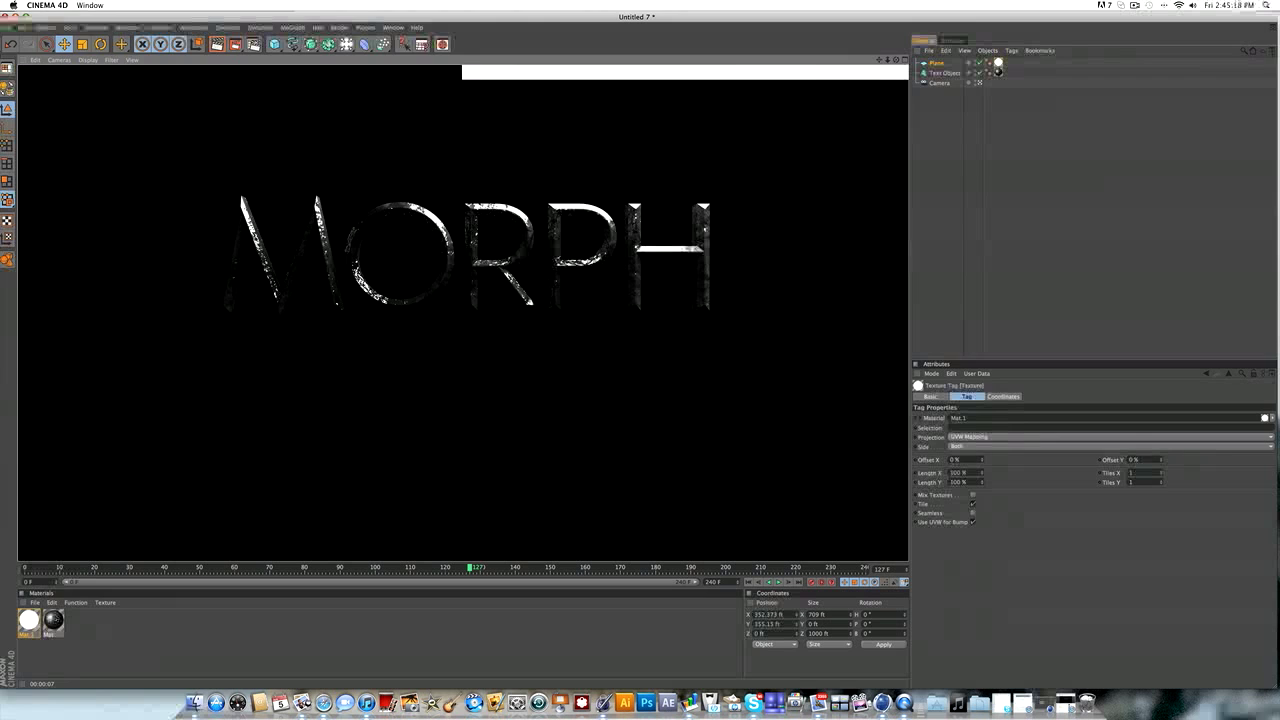
Step: Open the grunge material and lower its reflection brightness
double_click(53, 620)
click(165, 193)
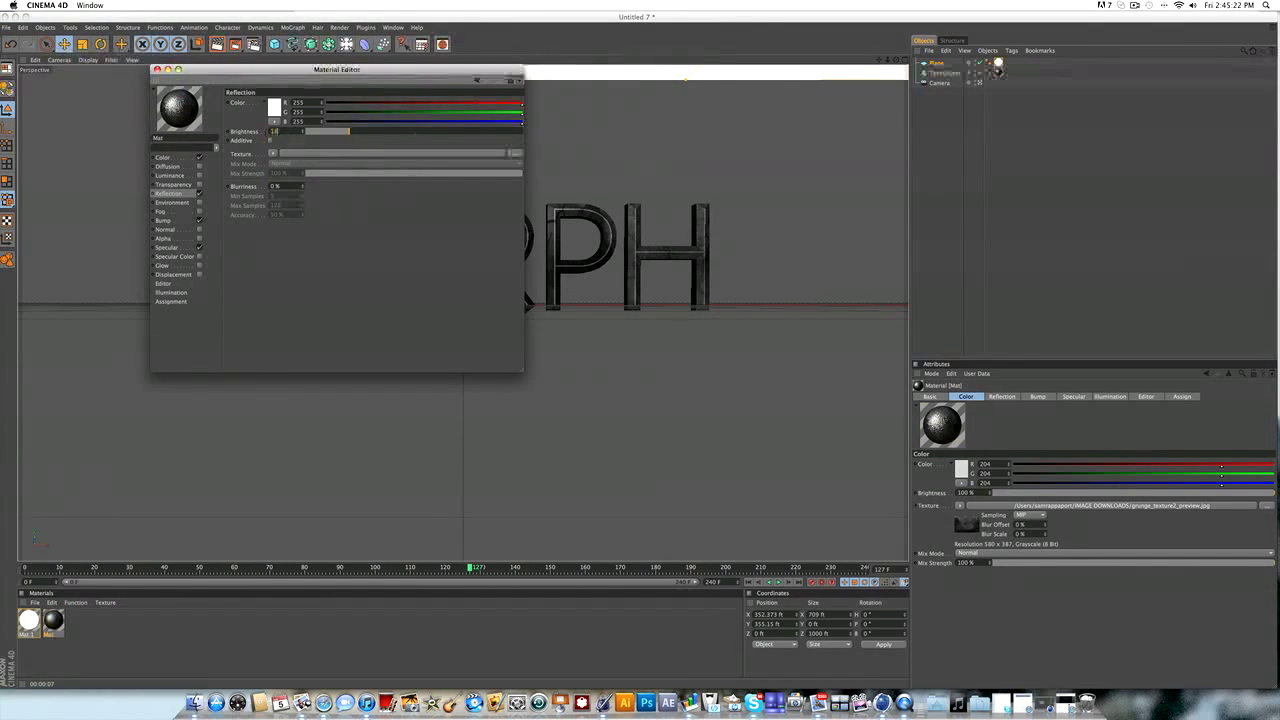
drag(349, 131, 331, 131)
Step: Set the grunge material's bump strength to 40% and render the view again
click(163, 220)
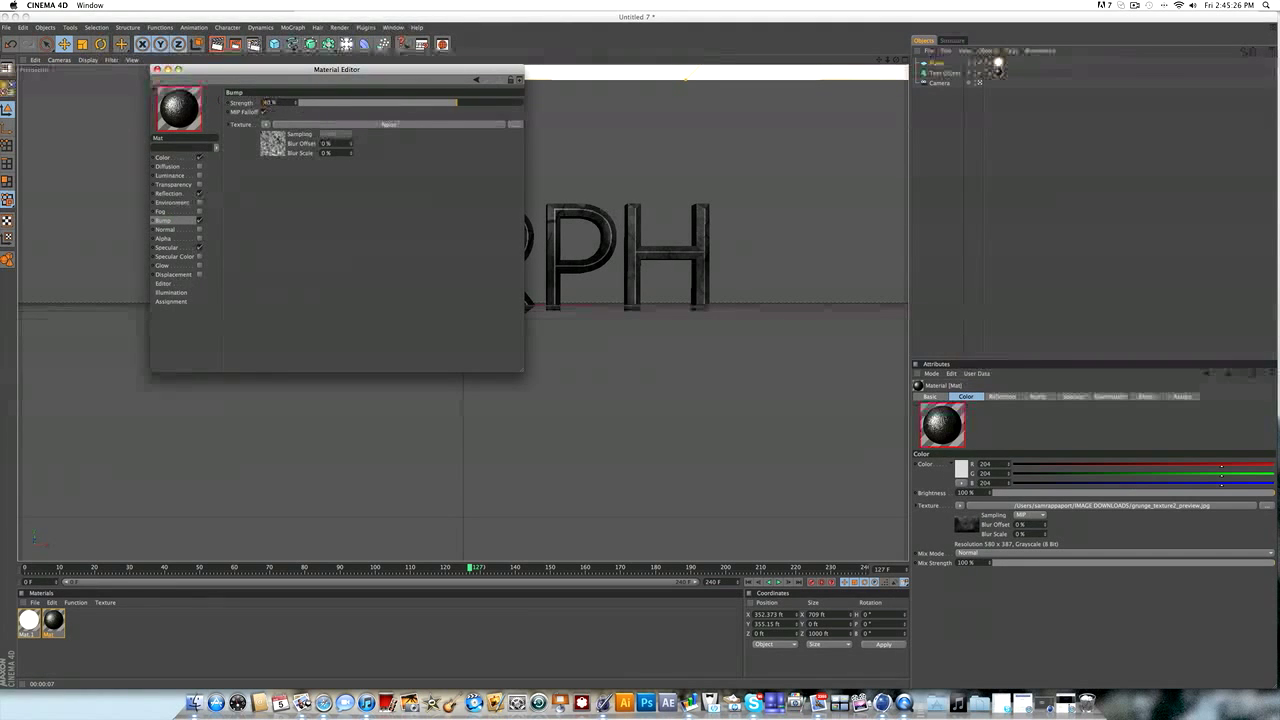
text(40)
key(Return)
click(157, 69)
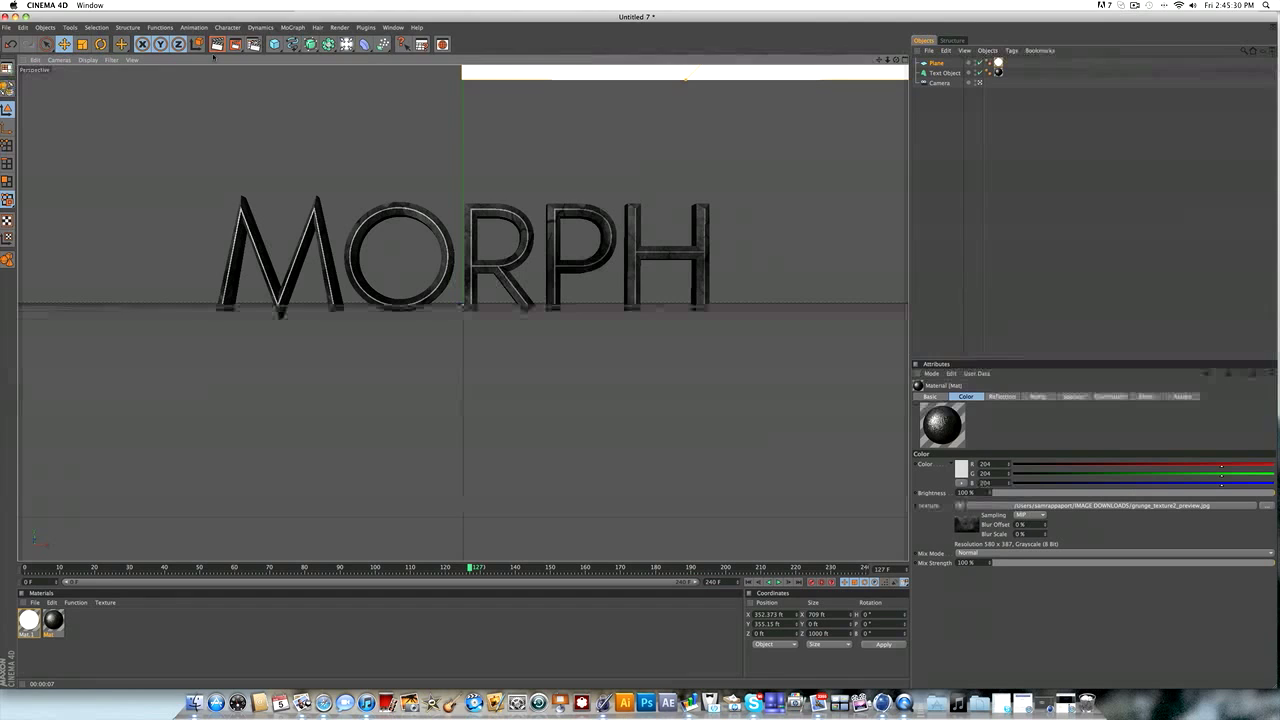
click(217, 44)
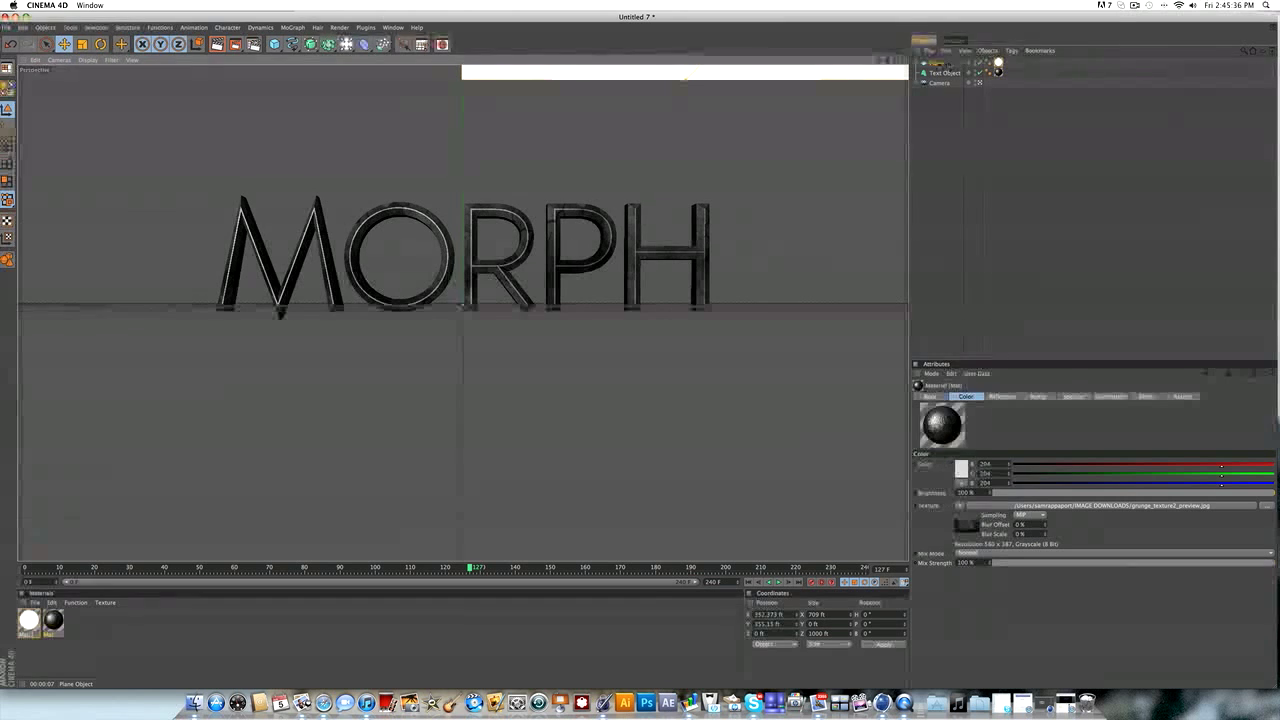
Step: Add a Compositing tag to the overhead plane
right_click(937, 63)
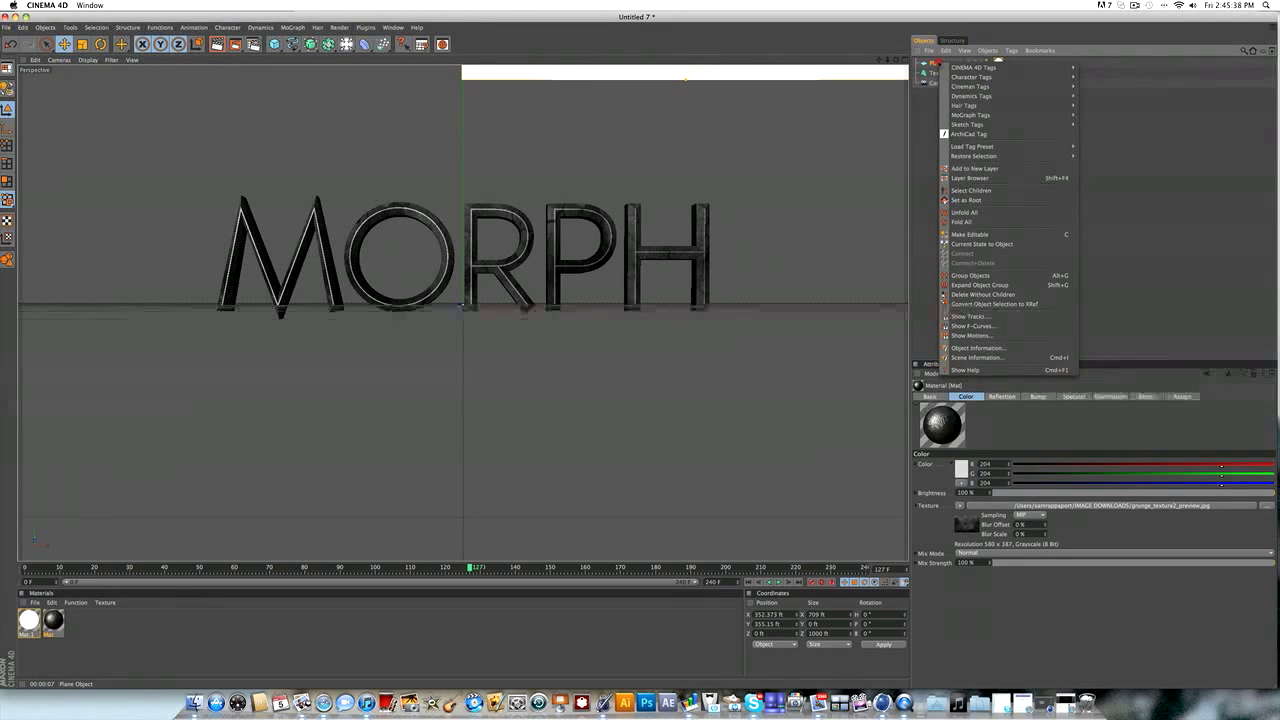
mouse_move(953, 67)
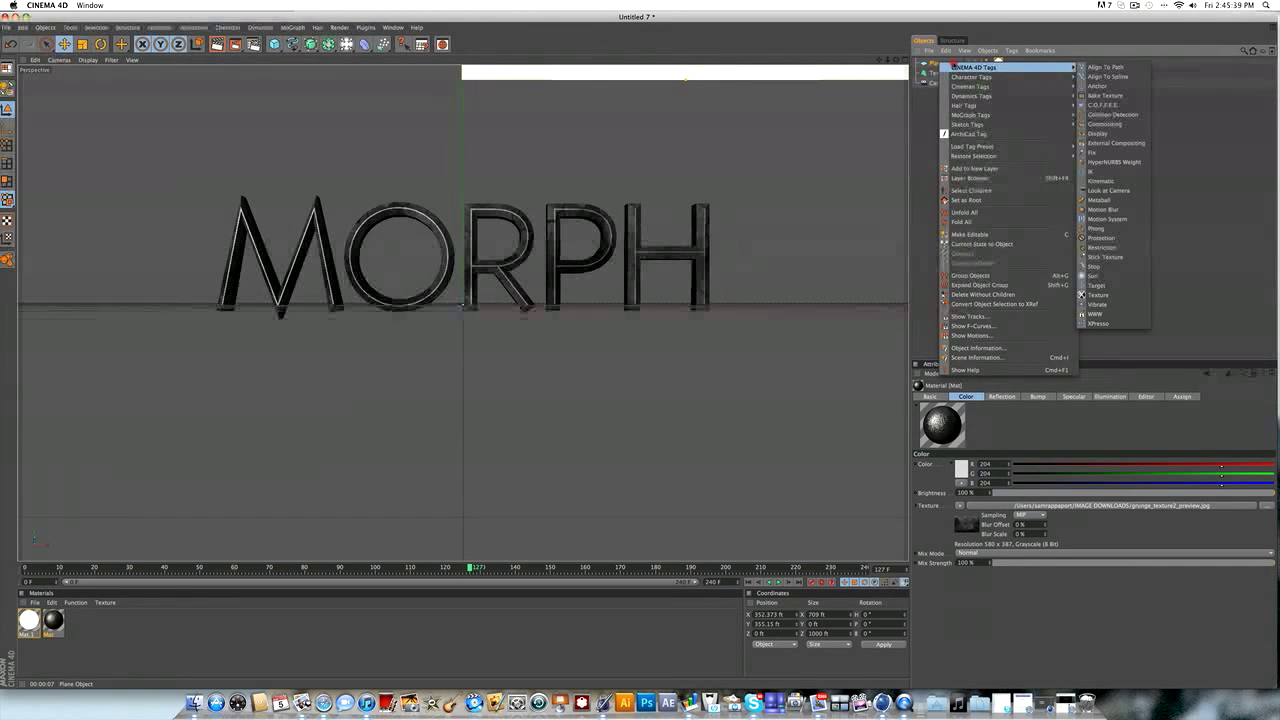
click(1134, 123)
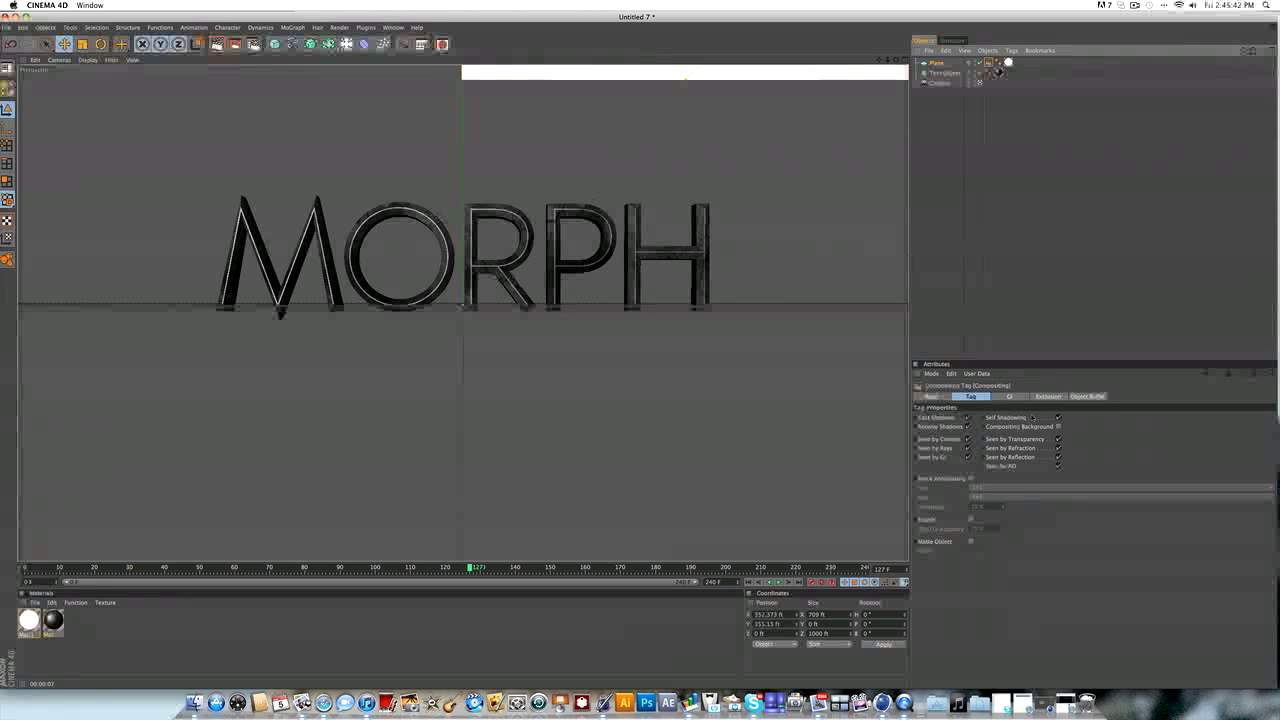
Step: Deselect the overhead plane's tag and render the view to check how the text is lit without the plane showing
click(988, 120)
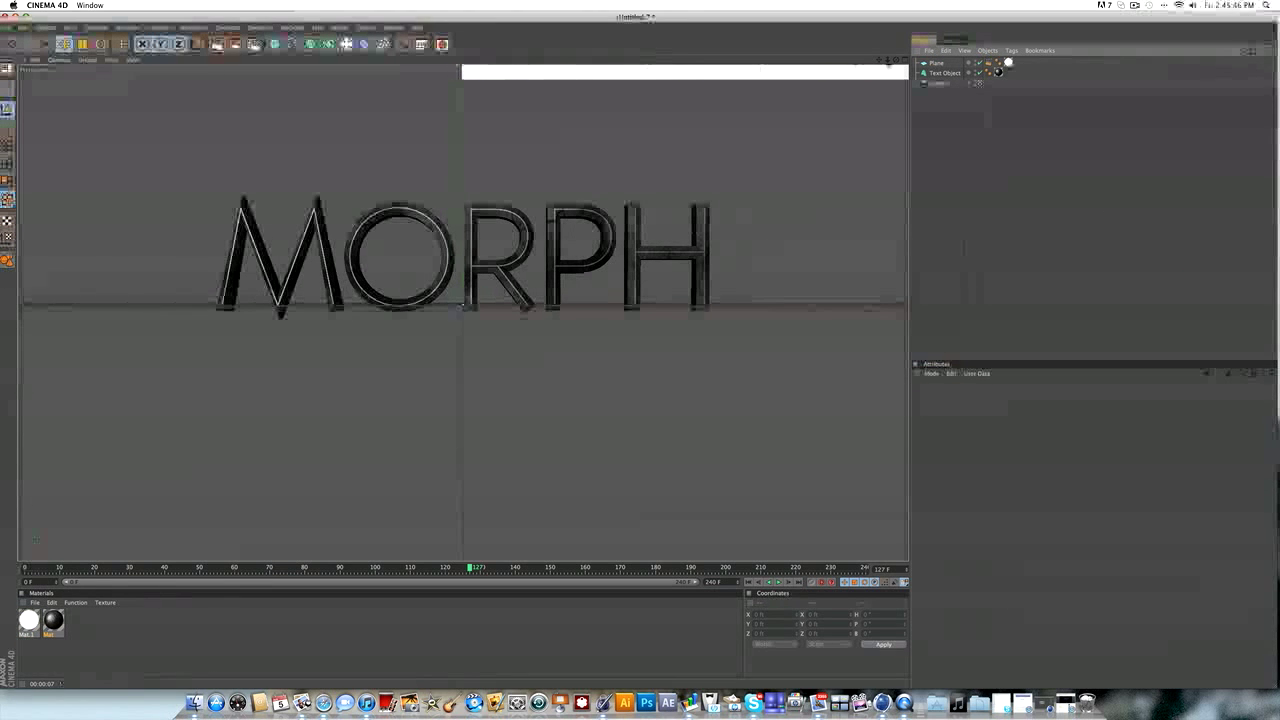
key(super+r)
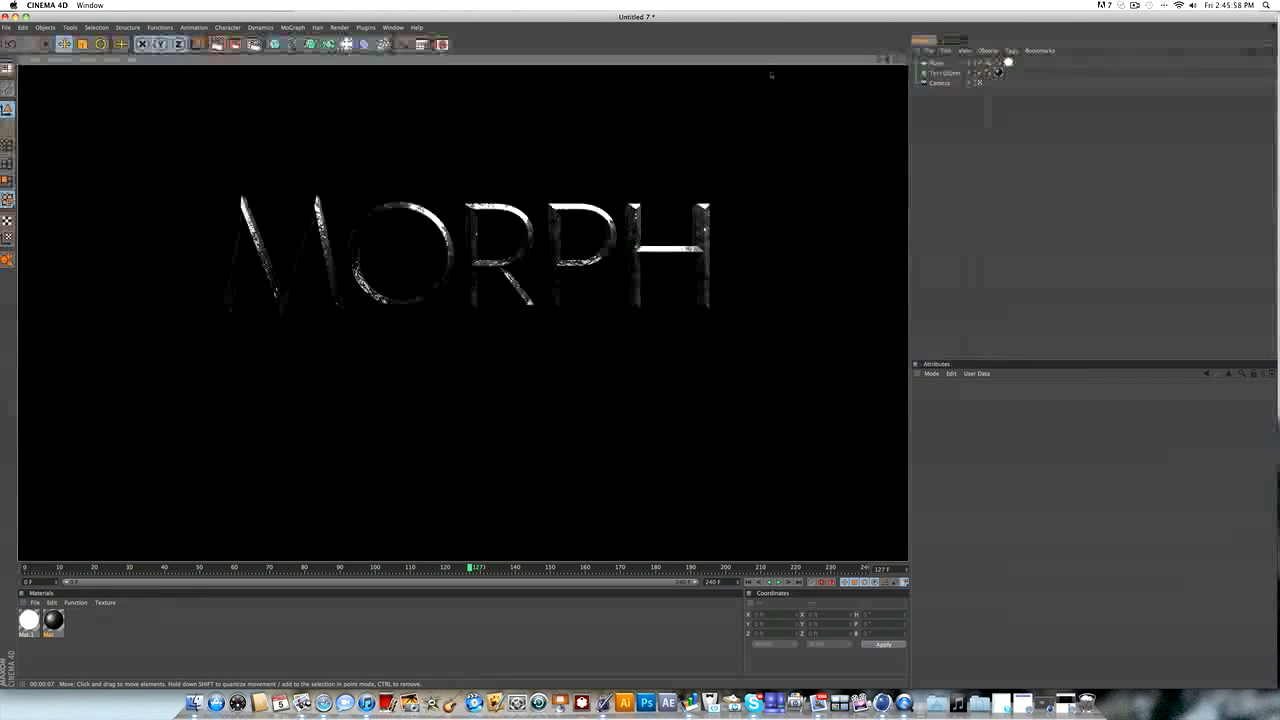
key(super+r)
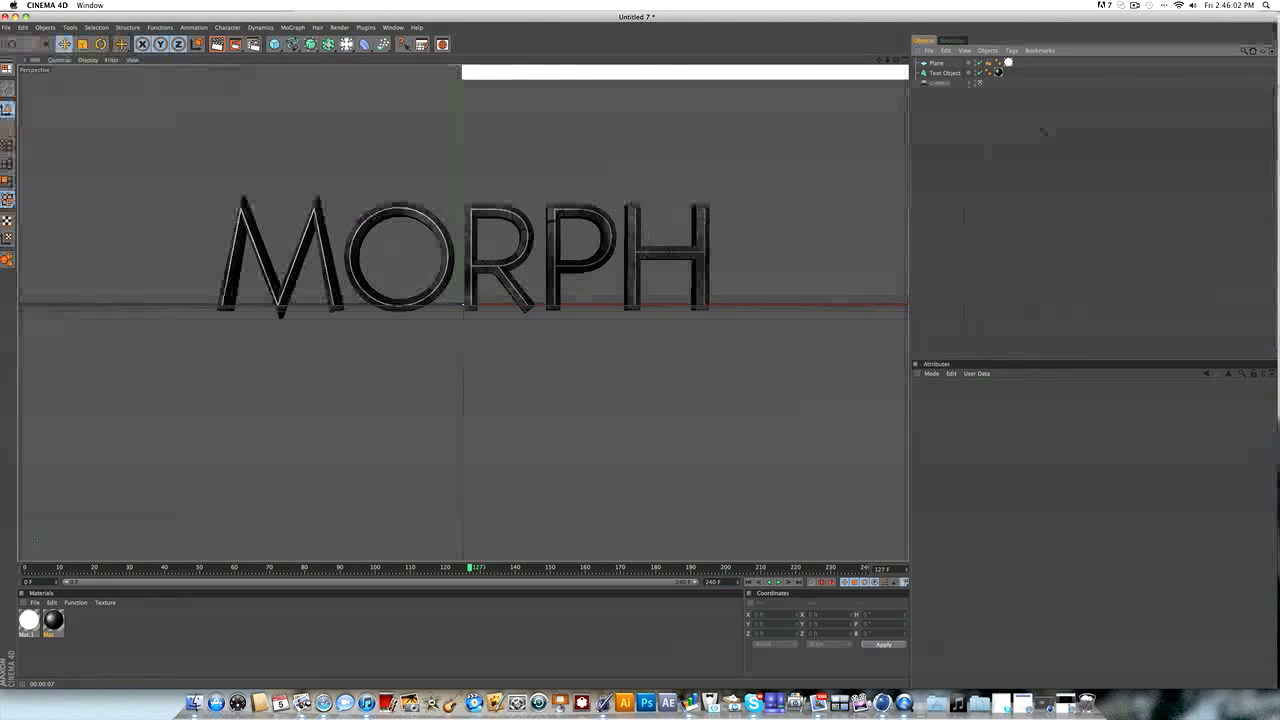
Step: Add a second plane with +X orientation and move it to the right of the text, at about X 400 ft
scroll(701, 133, down, 5)
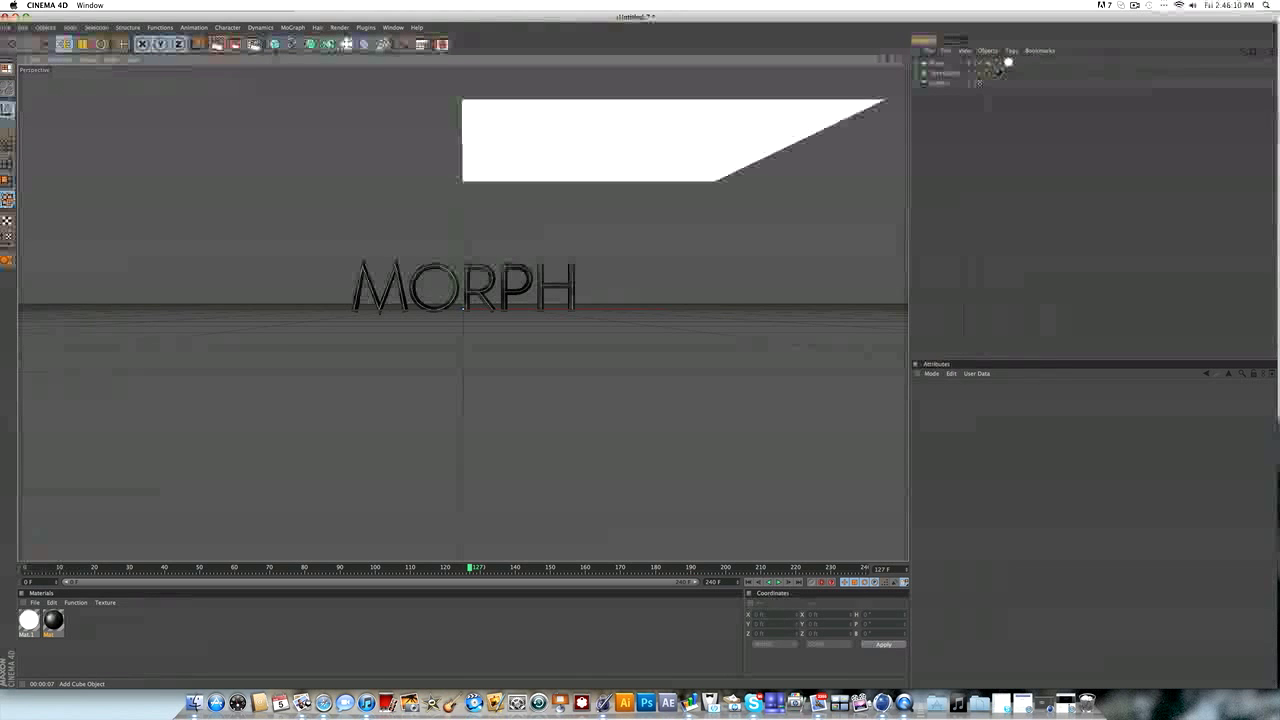
drag(274, 44, 362, 72)
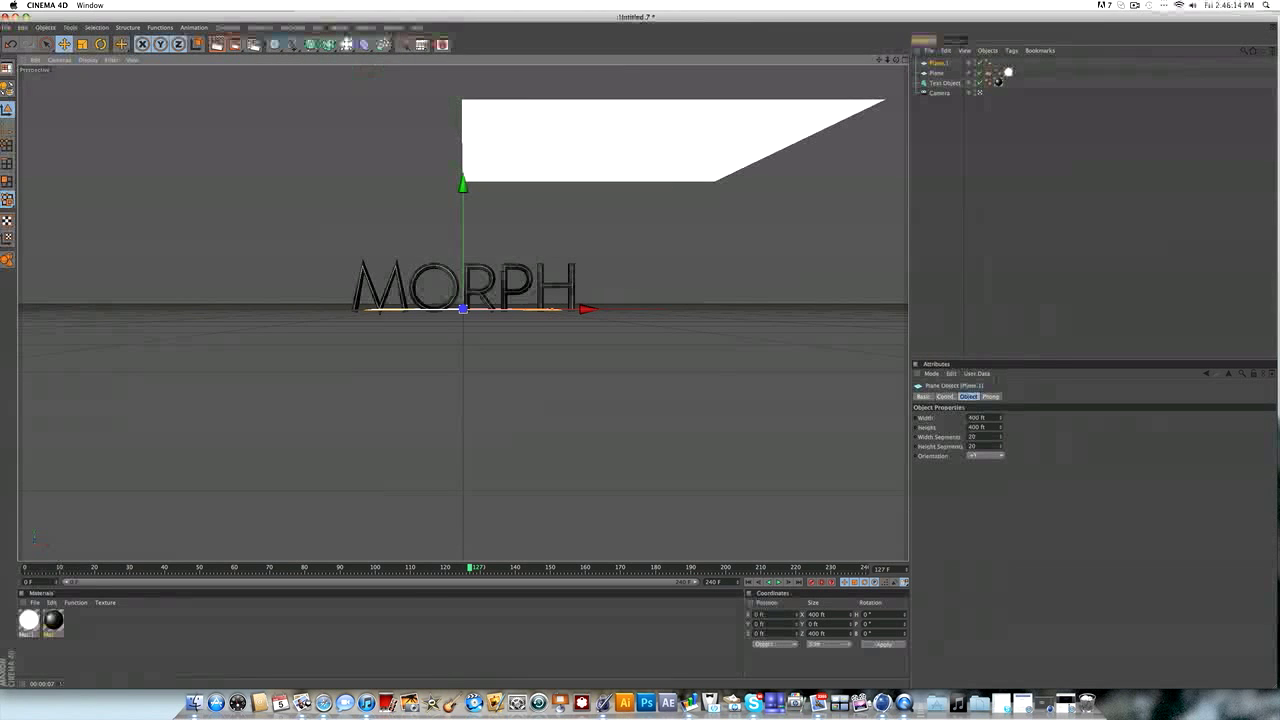
click(994, 456)
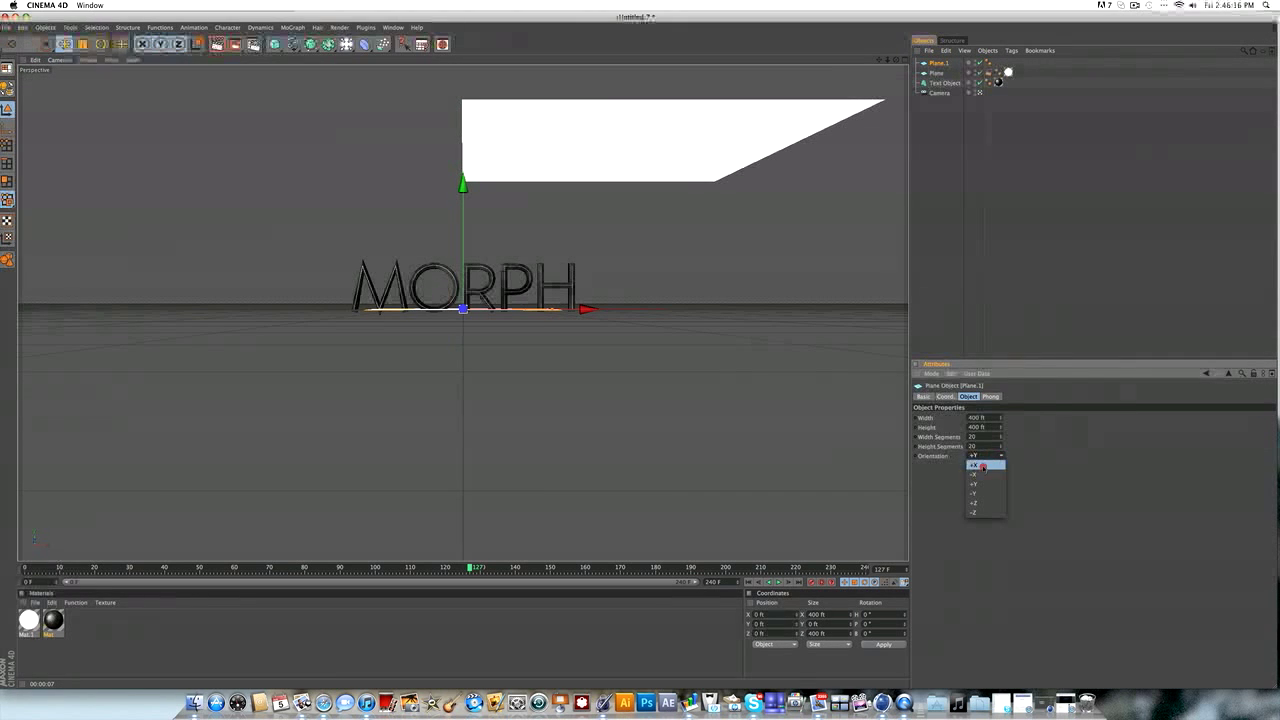
click(978, 465)
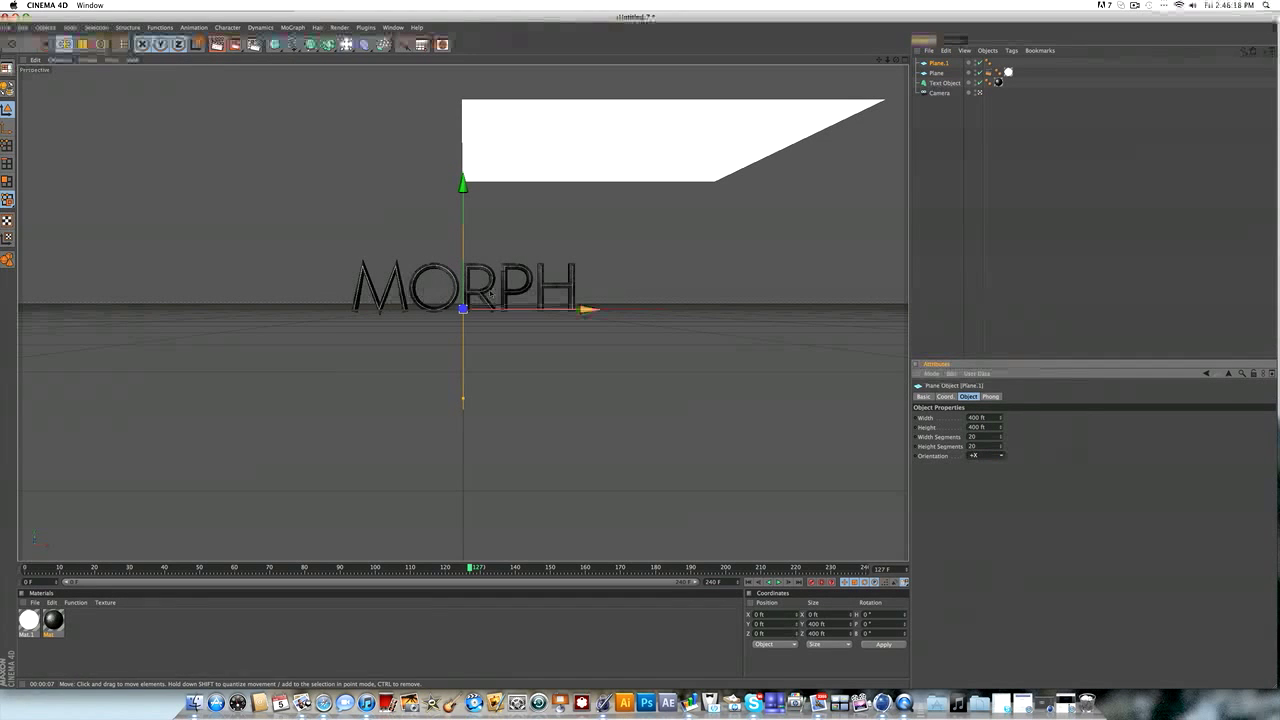
drag(586, 309, 762, 309)
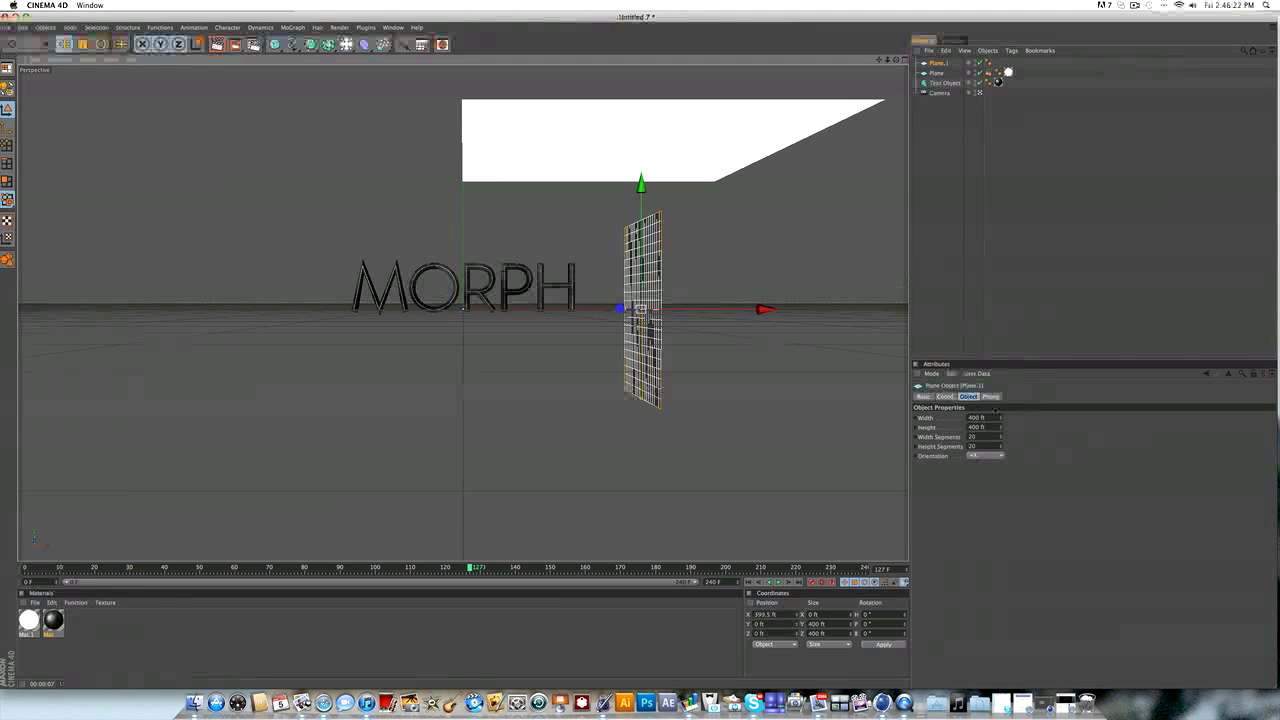
Step: Set the new side plane's width and height to 800 ft
double_click(975, 417)
text(80)
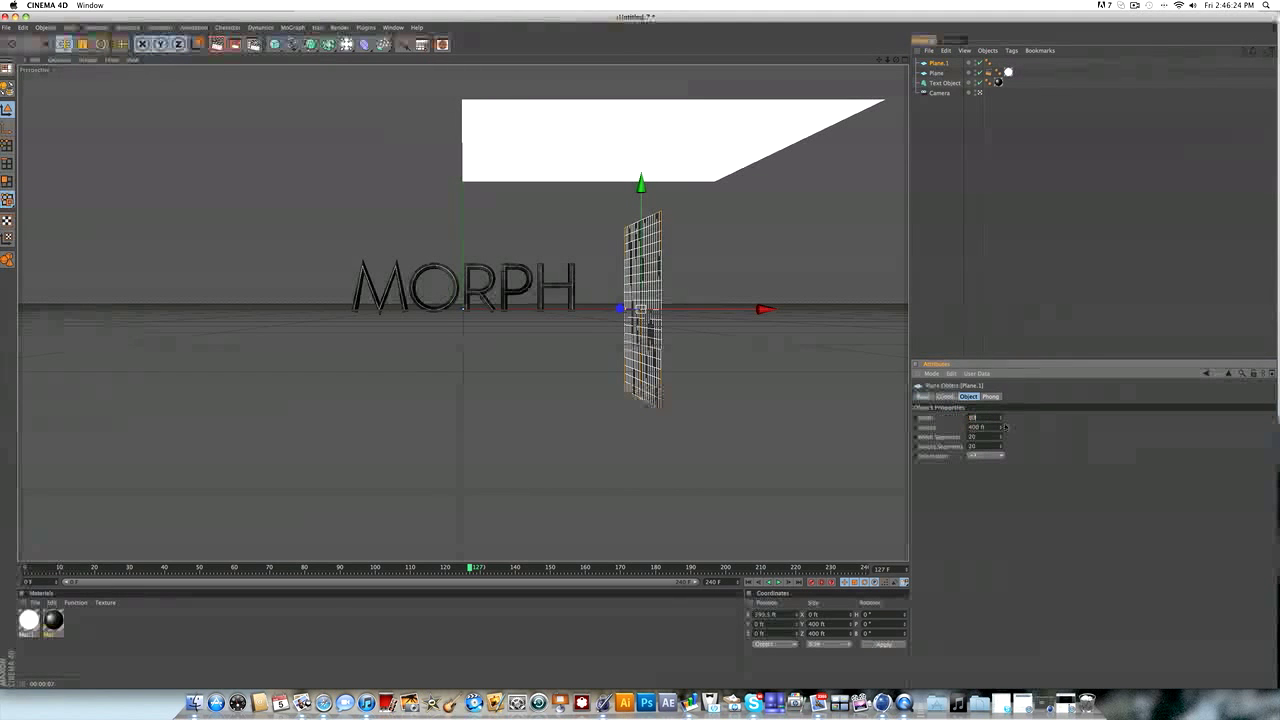
text(0)
key(Return)
double_click(966, 427)
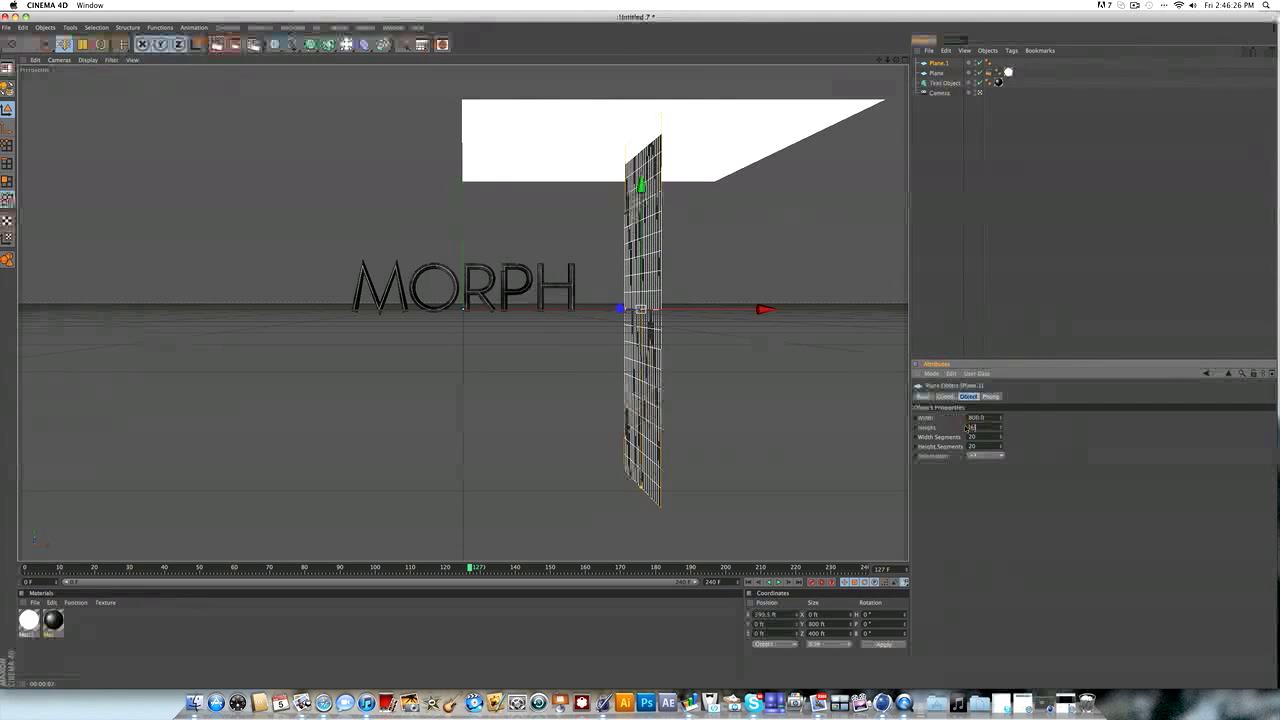
text(800)
key(Return)
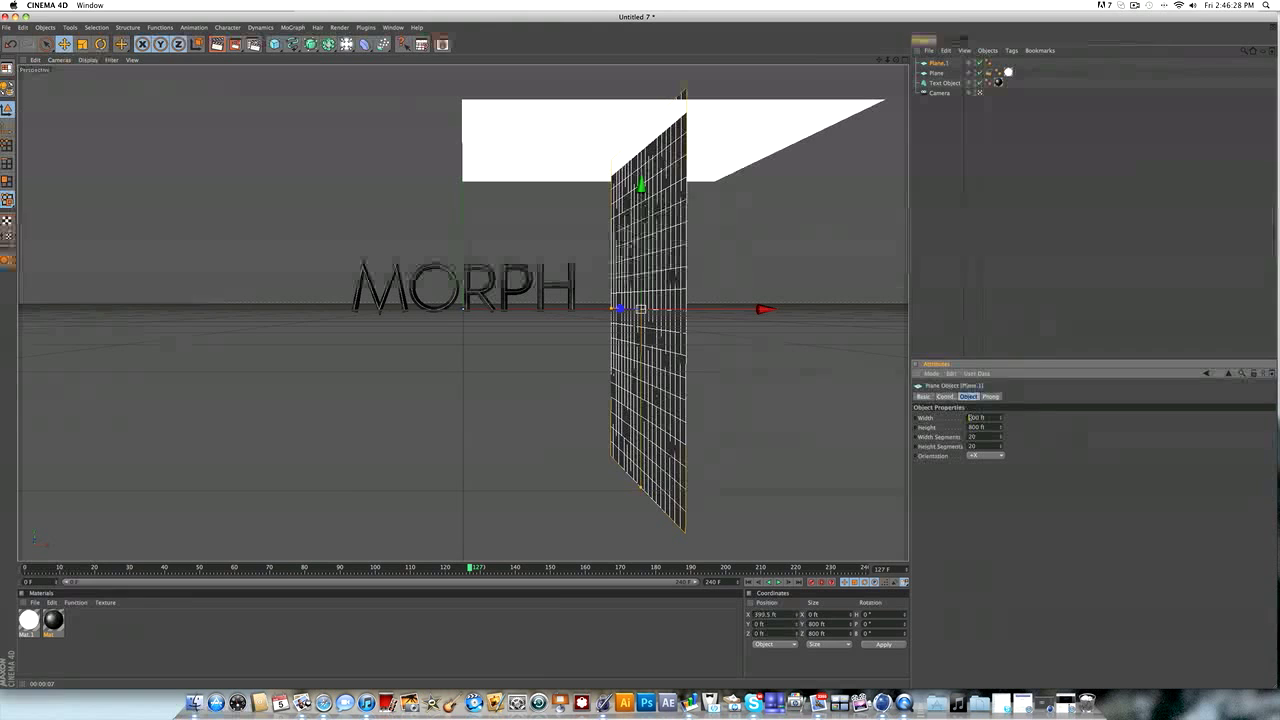
Step: Set the side plane's width and height to 600 ft and move it farther from the text, to about X 457 ft
click(968, 417)
text(600)
key(Return)
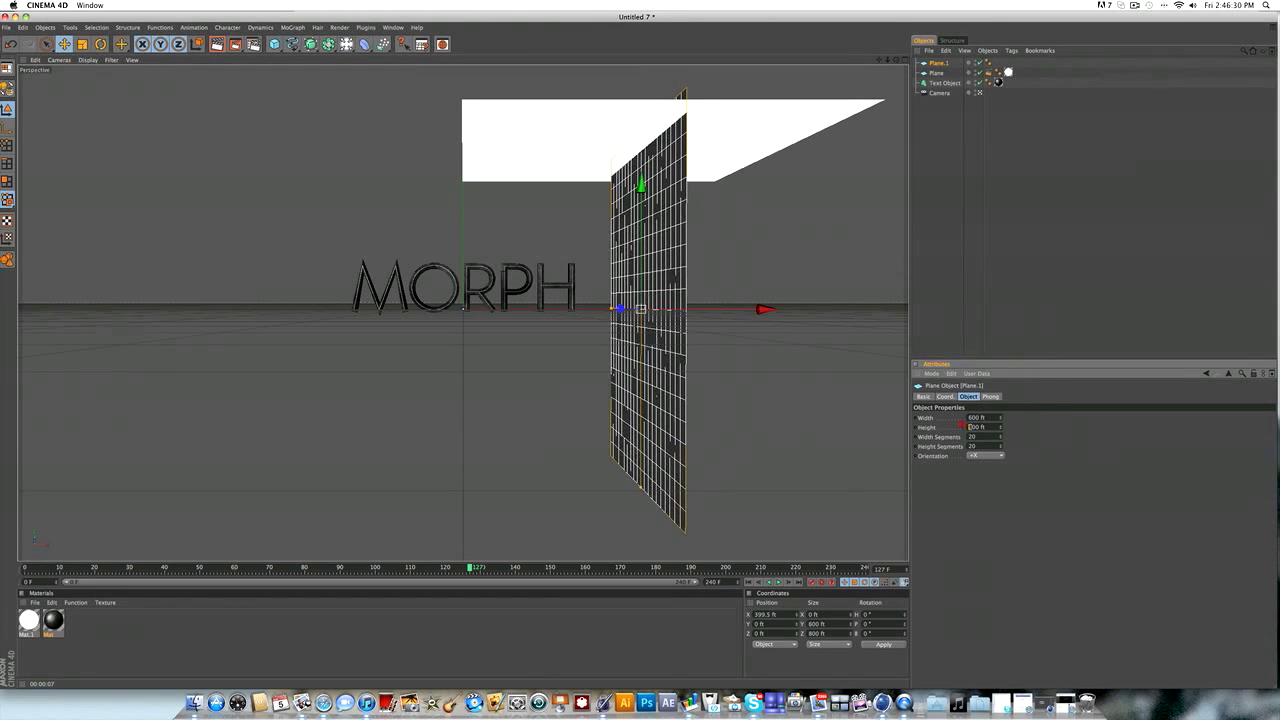
double_click(966, 427)
text(600)
key(Return)
drag(763, 309, 780, 309)
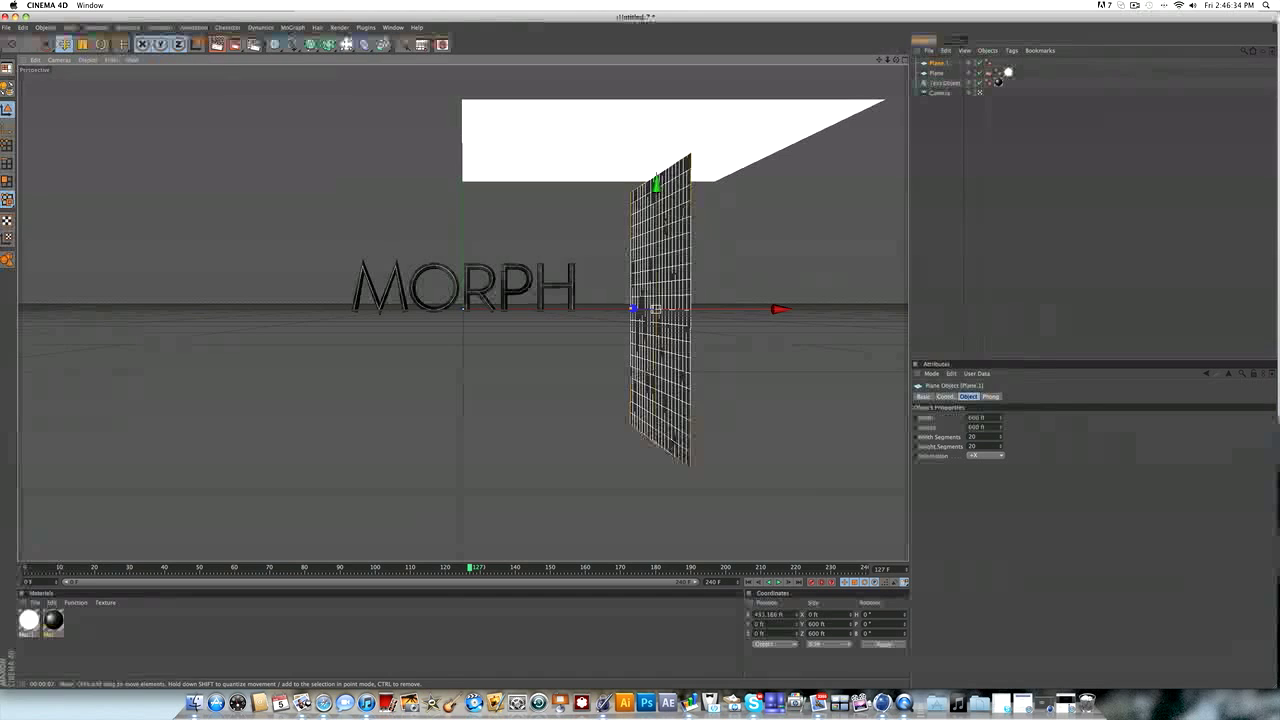
drag(780, 309, 792, 309)
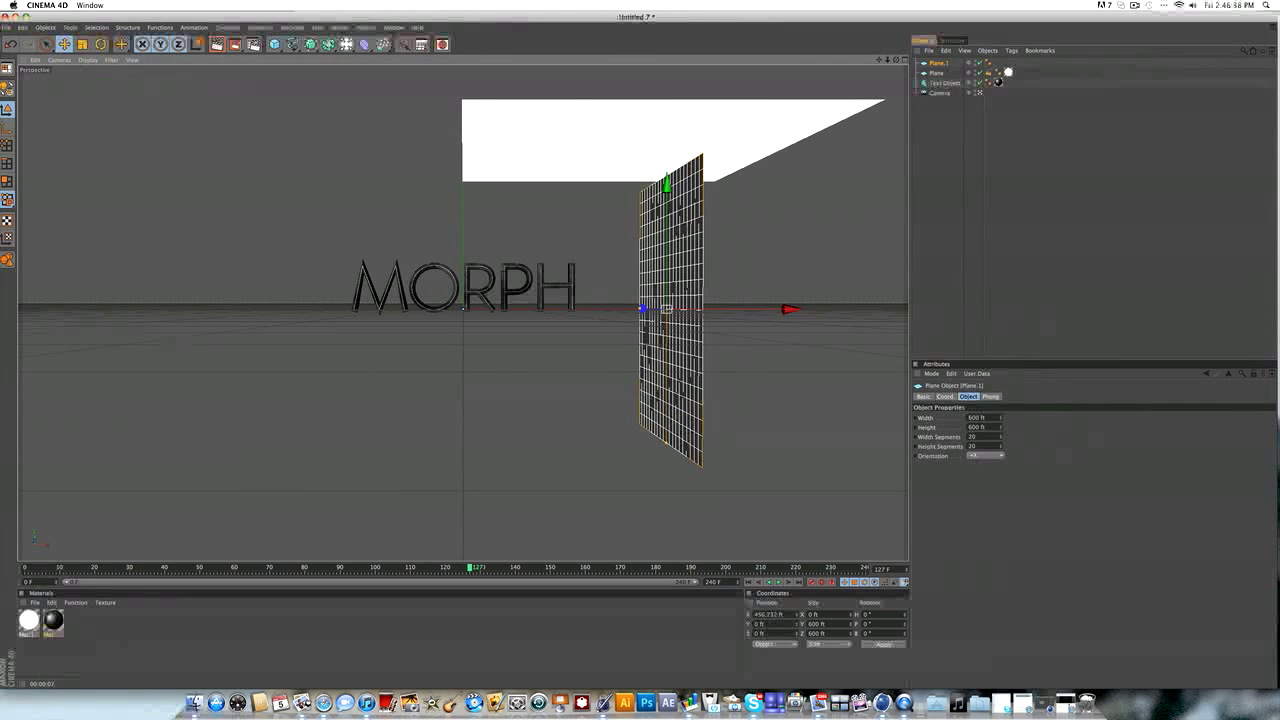
Step: Create a new material with the Luminance channel enabled and its brightness at 200%
double_click(127, 638)
double_click(28, 620)
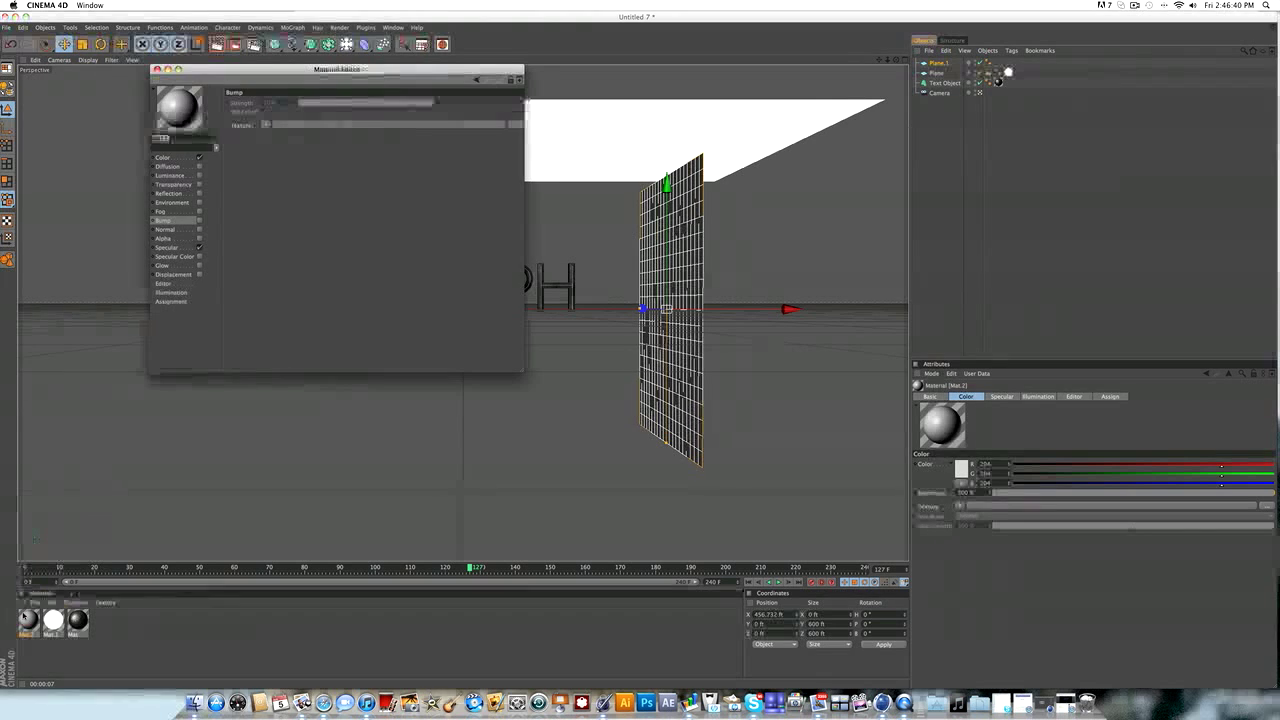
click(199, 175)
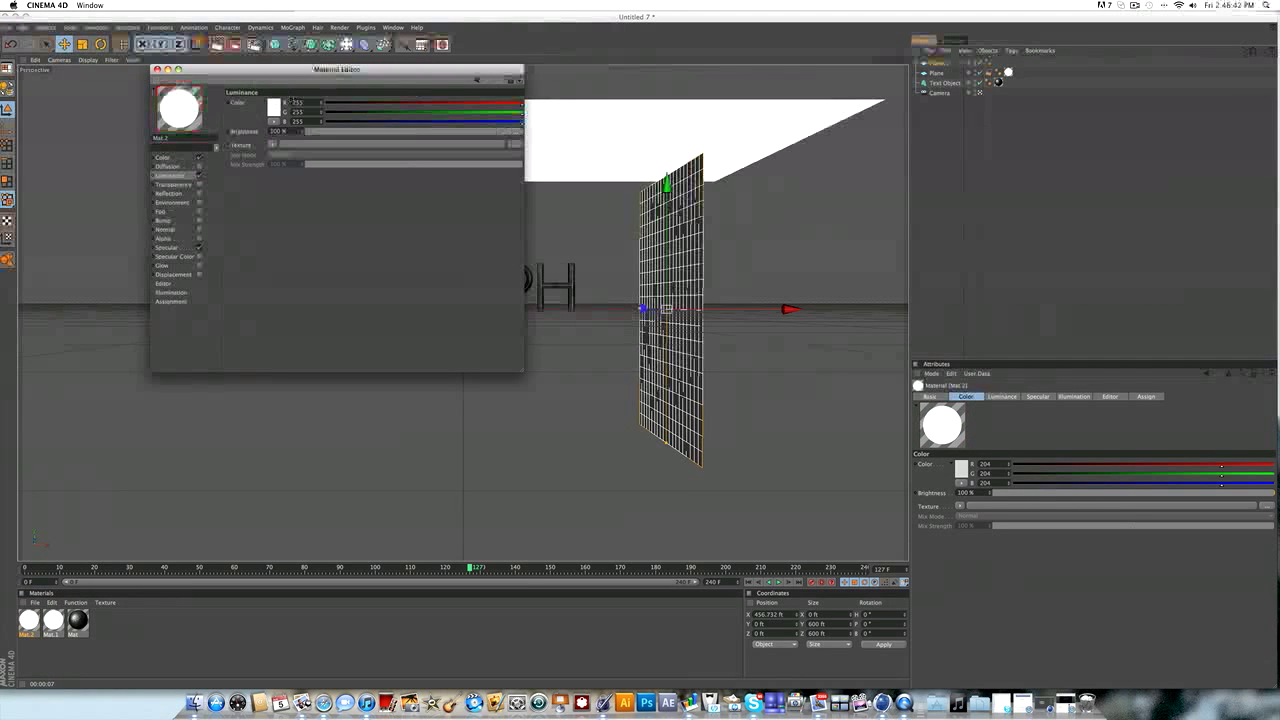
drag(276, 132, 276, 124)
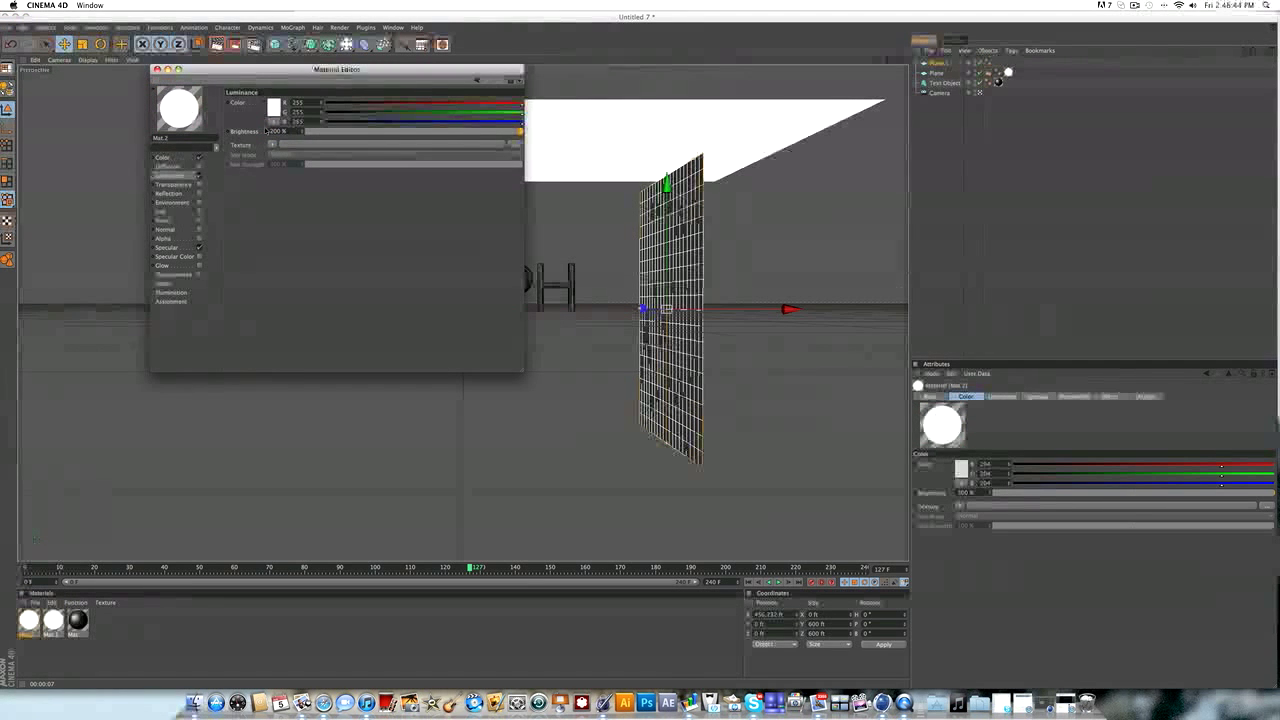
Step: Tint the new material's luminance color a very pale blue and apply the material to the side plane
click(274, 108)
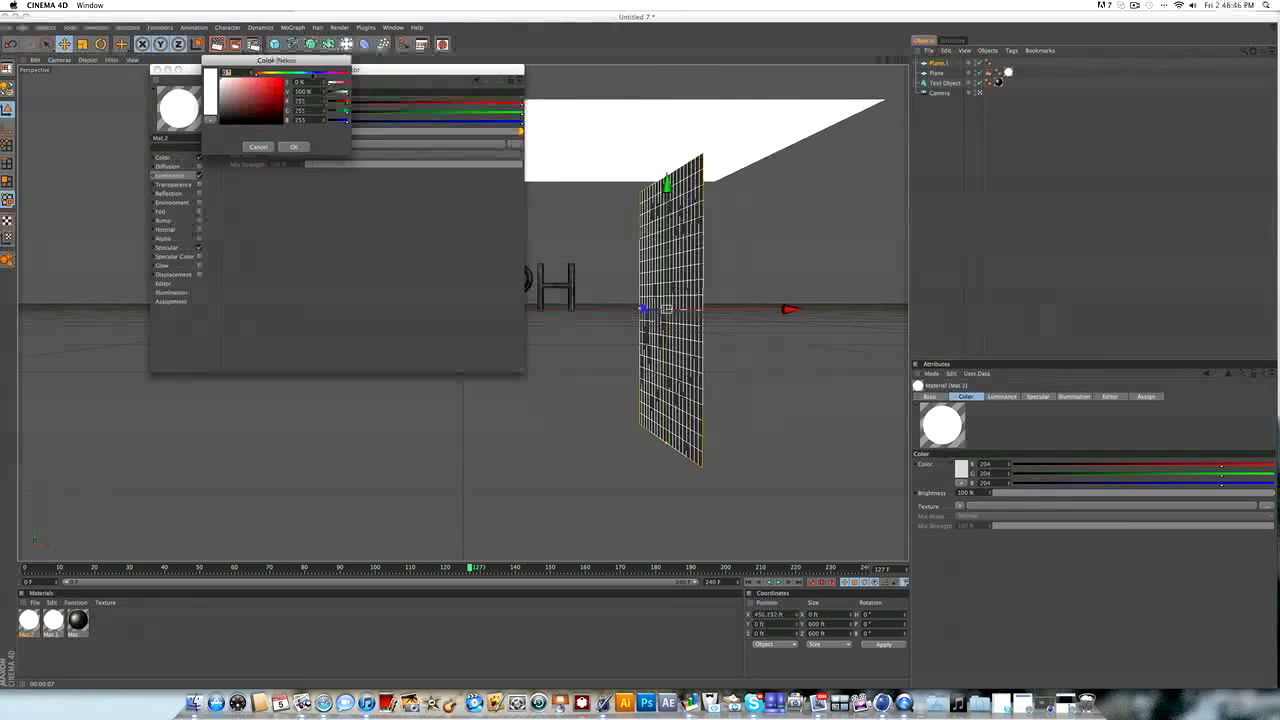
click(307, 74)
mouse_move(228, 79)
mouse_down()
mouse_move(206, 80)
mouse_move(226, 75)
mouse_up()
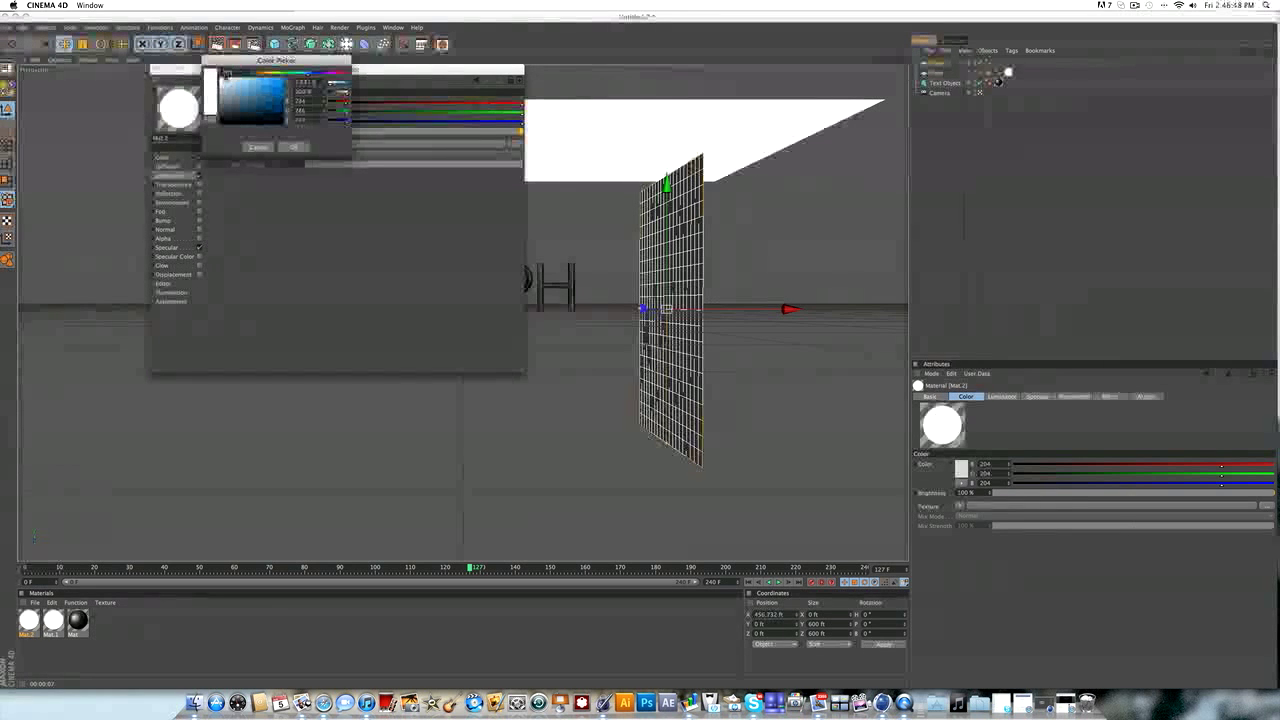
click(293, 146)
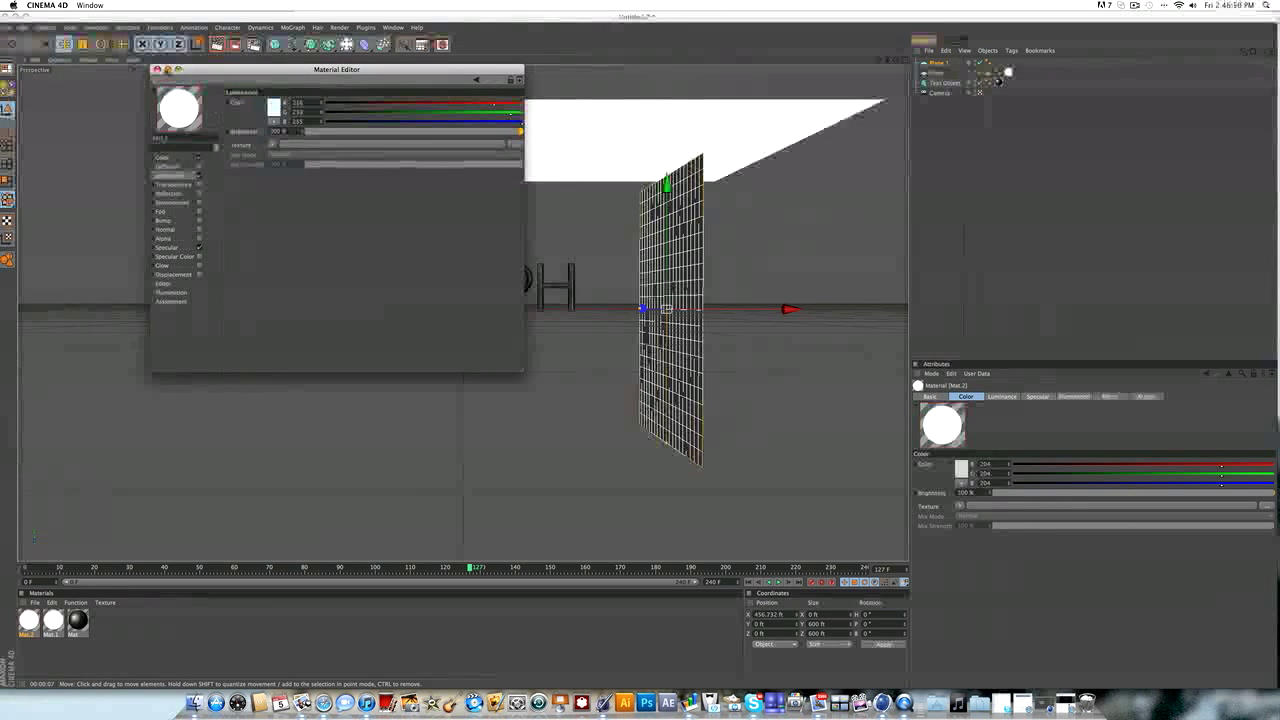
click(156, 69)
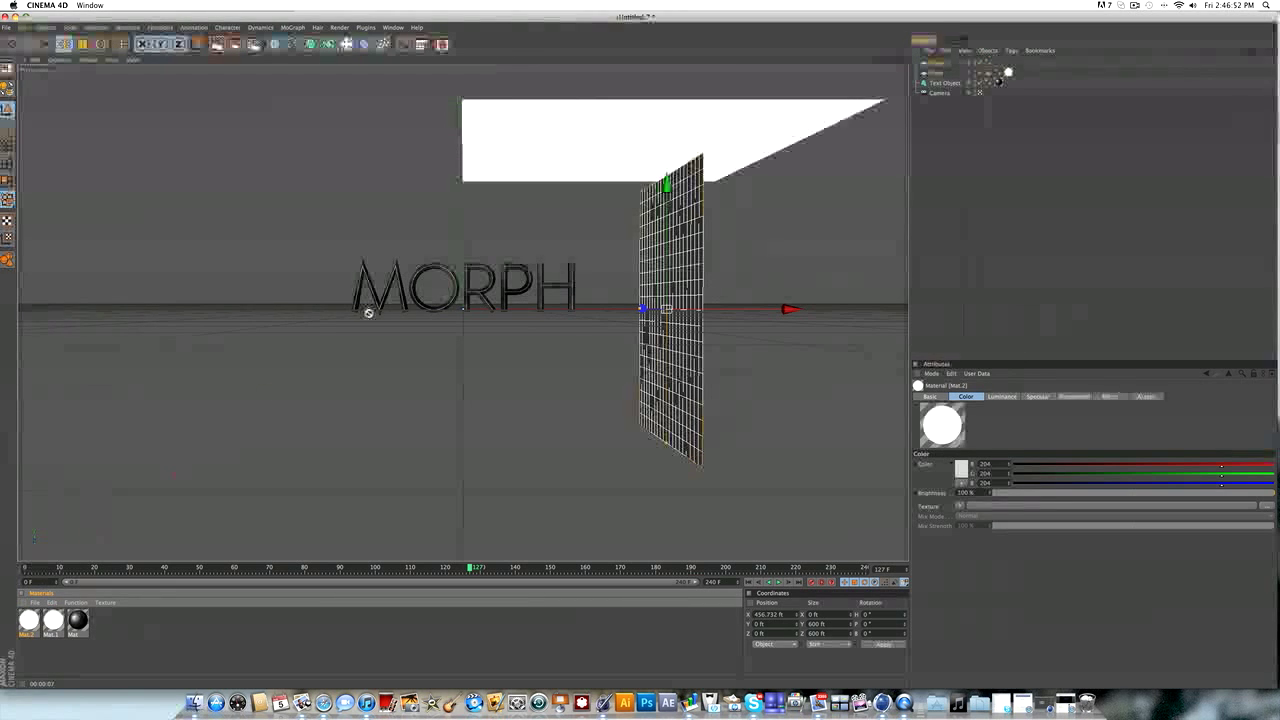
drag(708, 256, 686, 251)
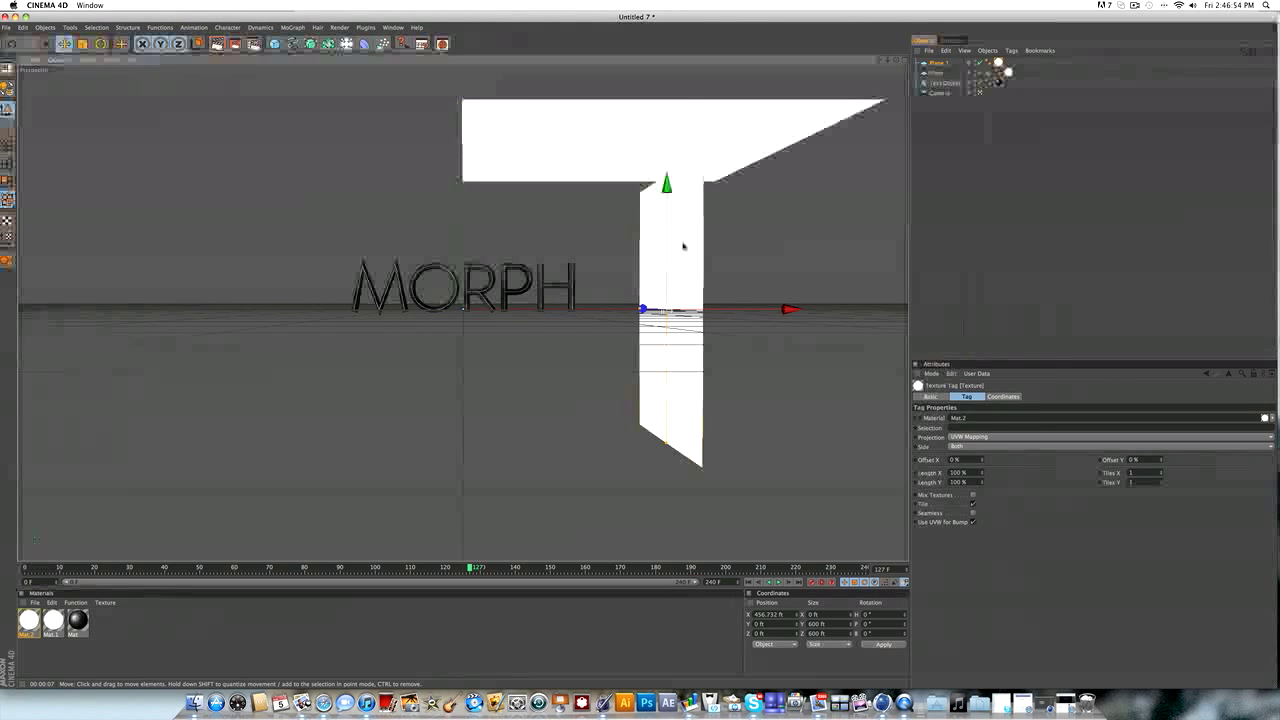
Step: Duplicate the luminous side plane and set the copy's orientation to +Y
click(937, 63)
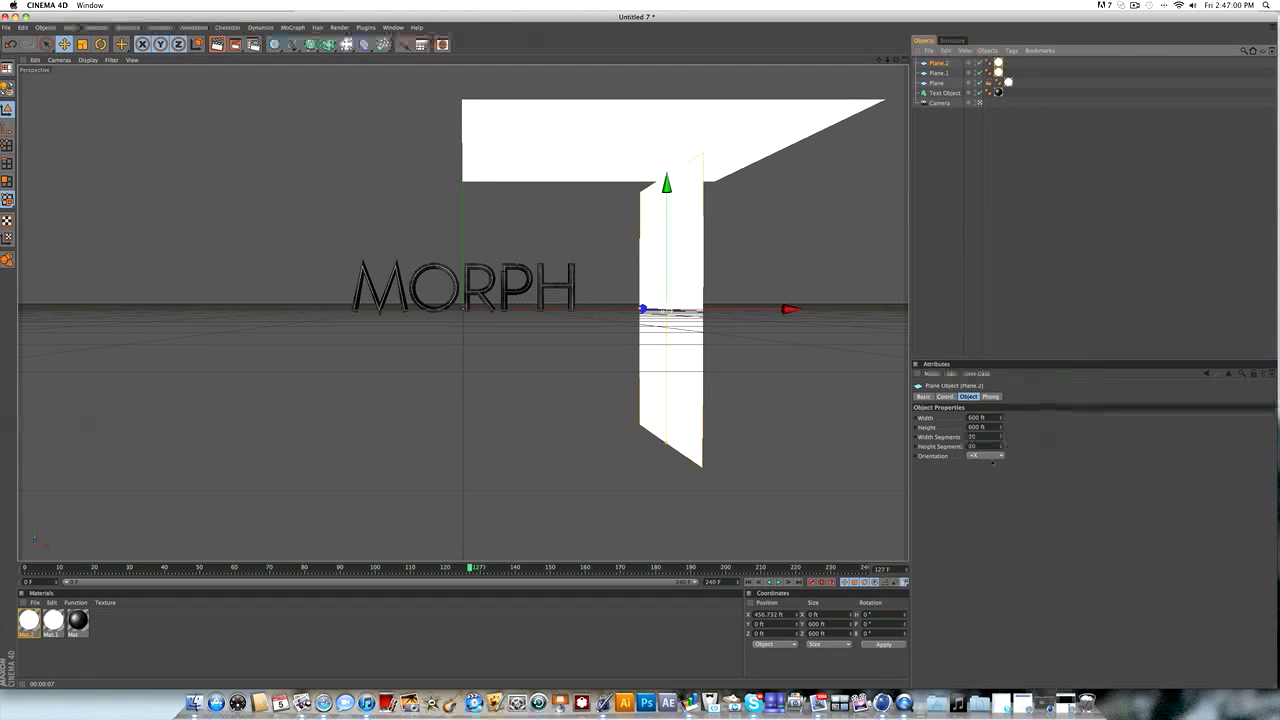
click(985, 455)
click(987, 513)
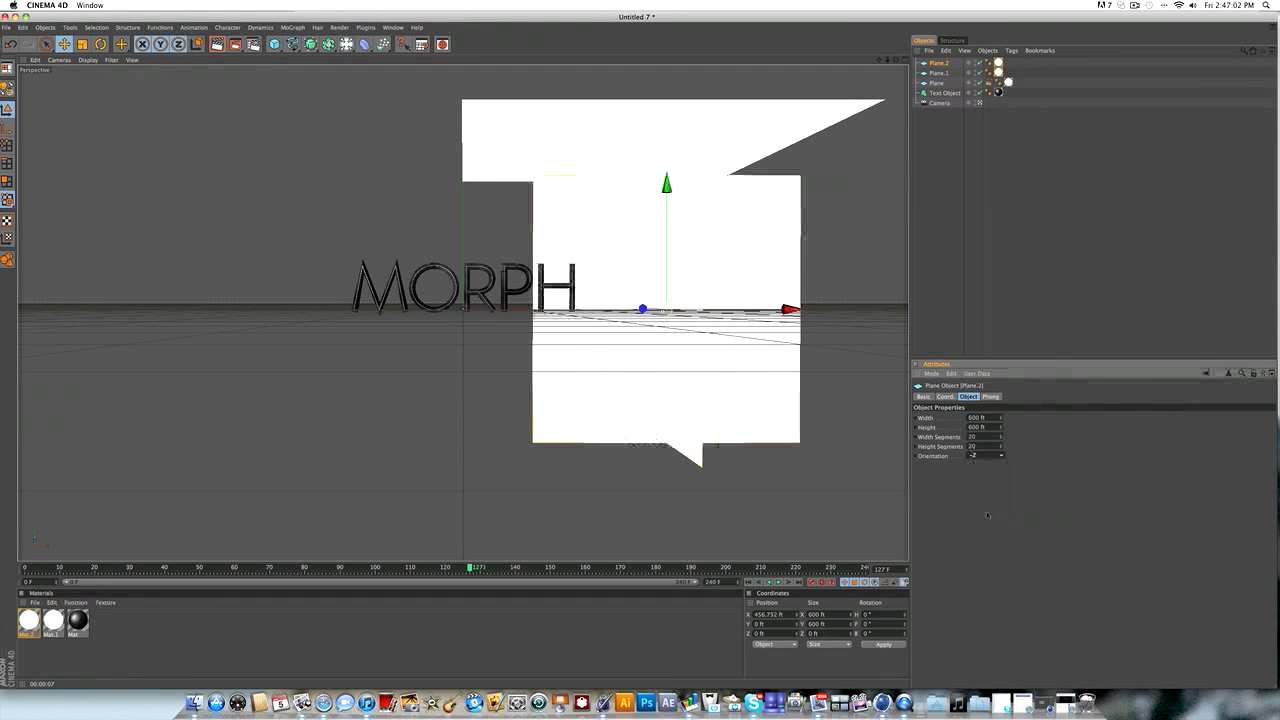
click(980, 484)
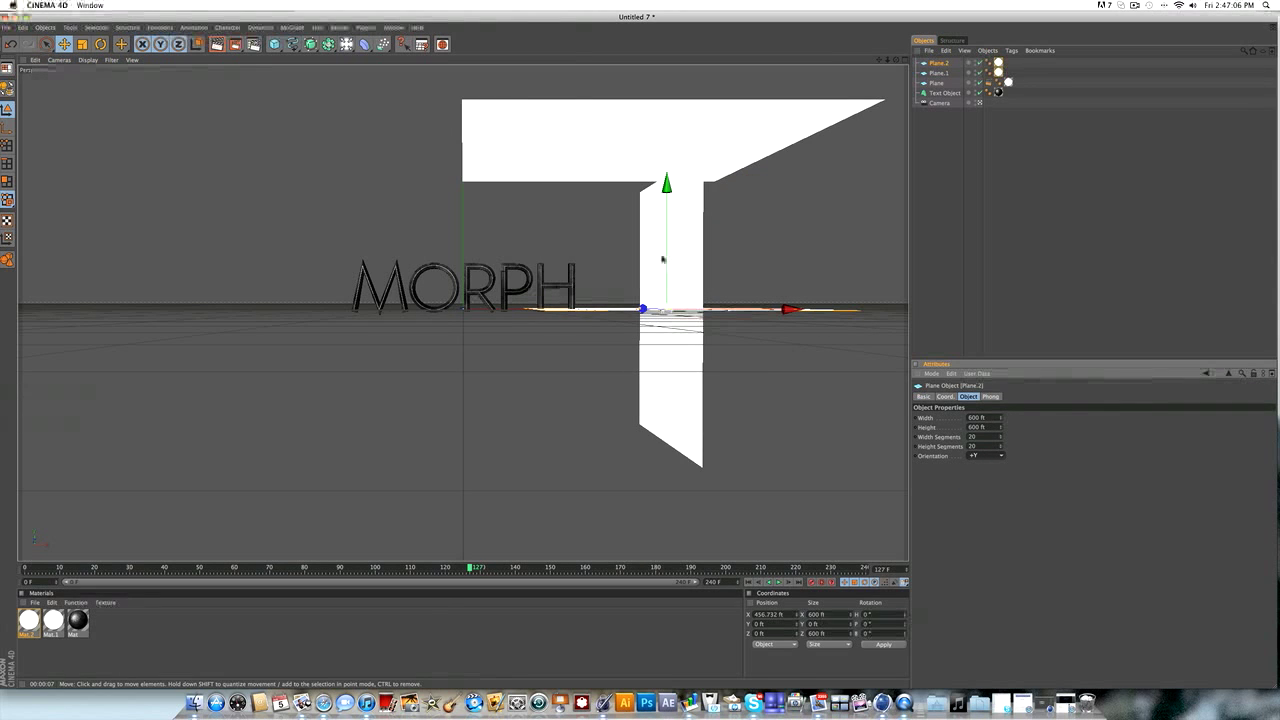
Step: Center the duplicate plane beneath the text at about Y -212 ft and set its width and height to 800 ft
drag(662, 259, 662, 351)
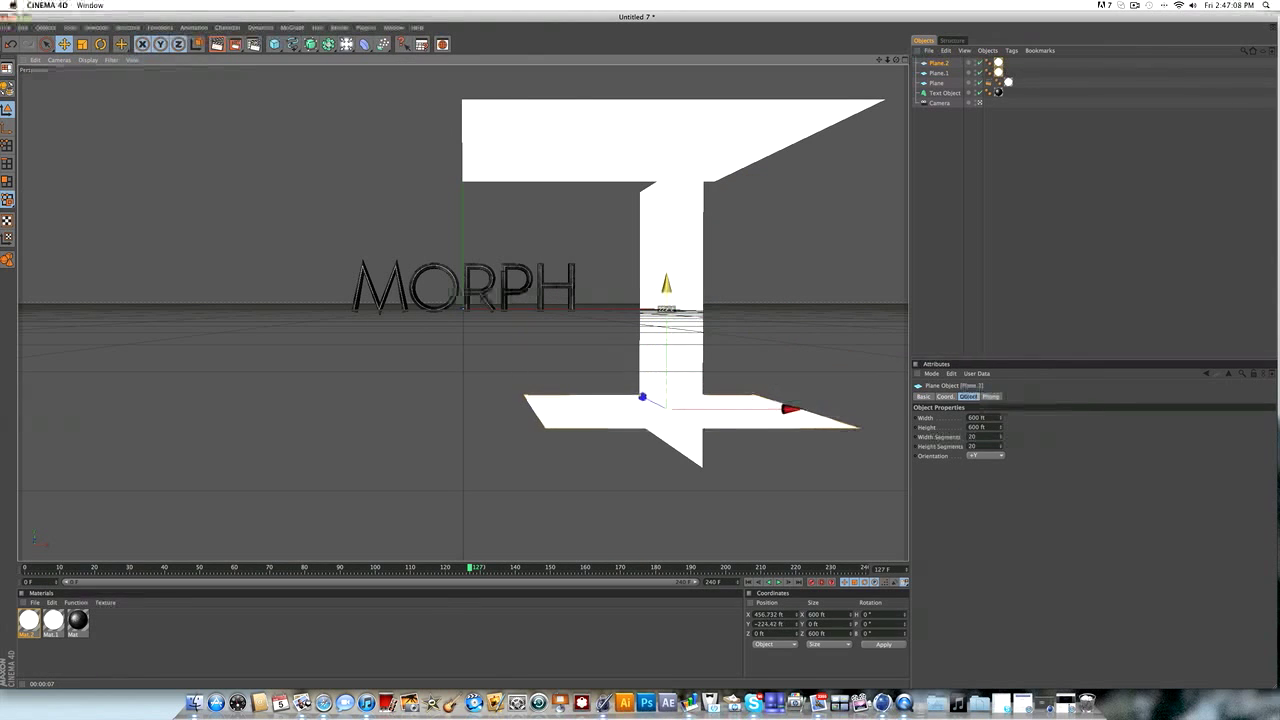
drag(778, 404, 582, 409)
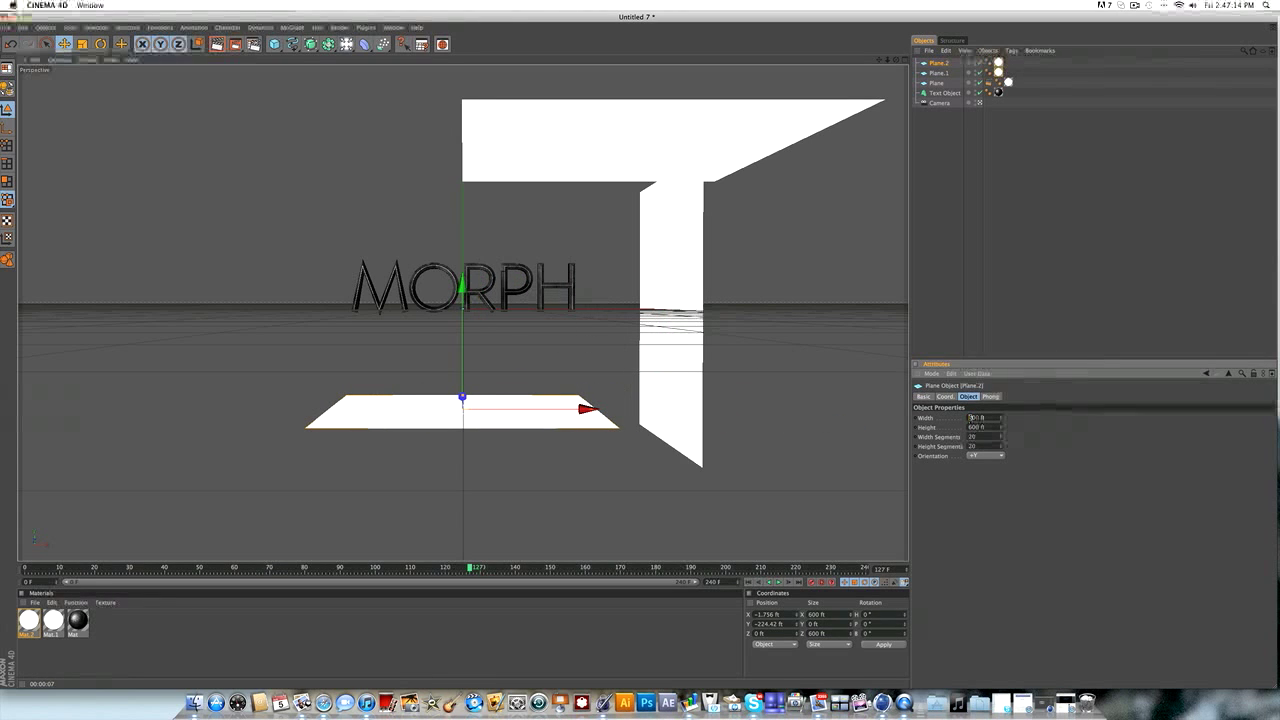
key(Tab)
text(800)
key(Return)
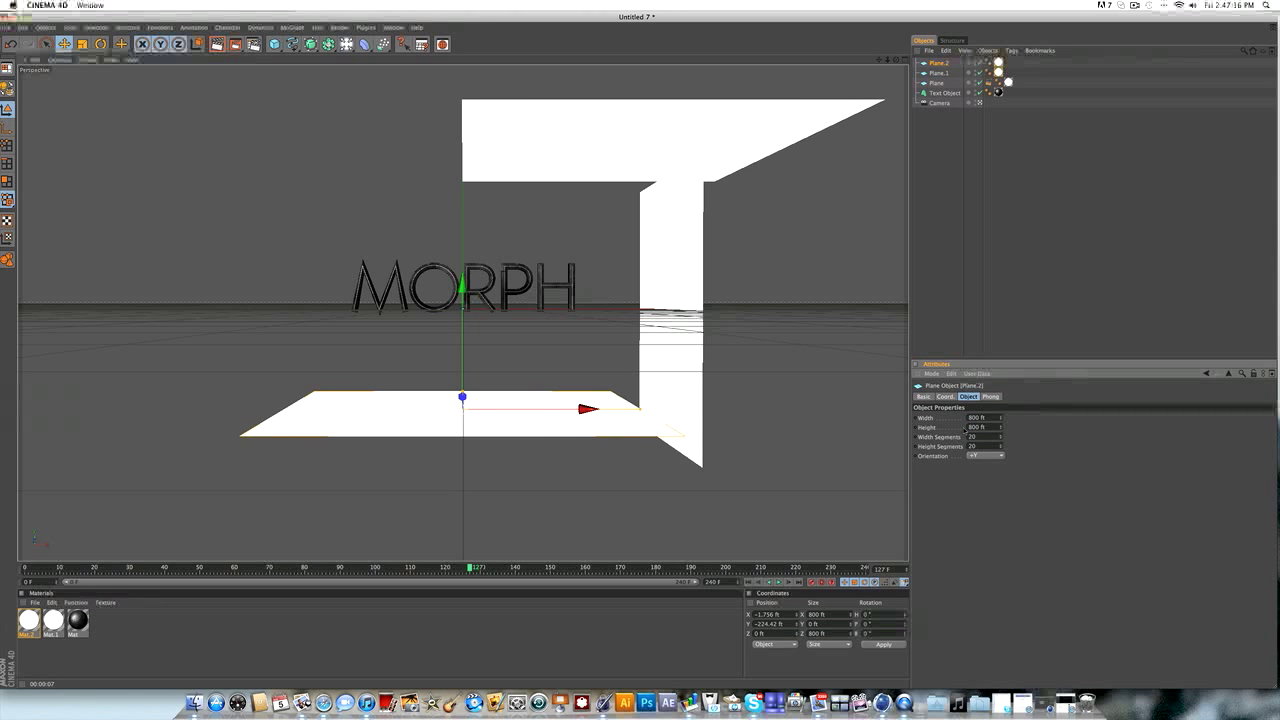
drag(463, 288, 463, 282)
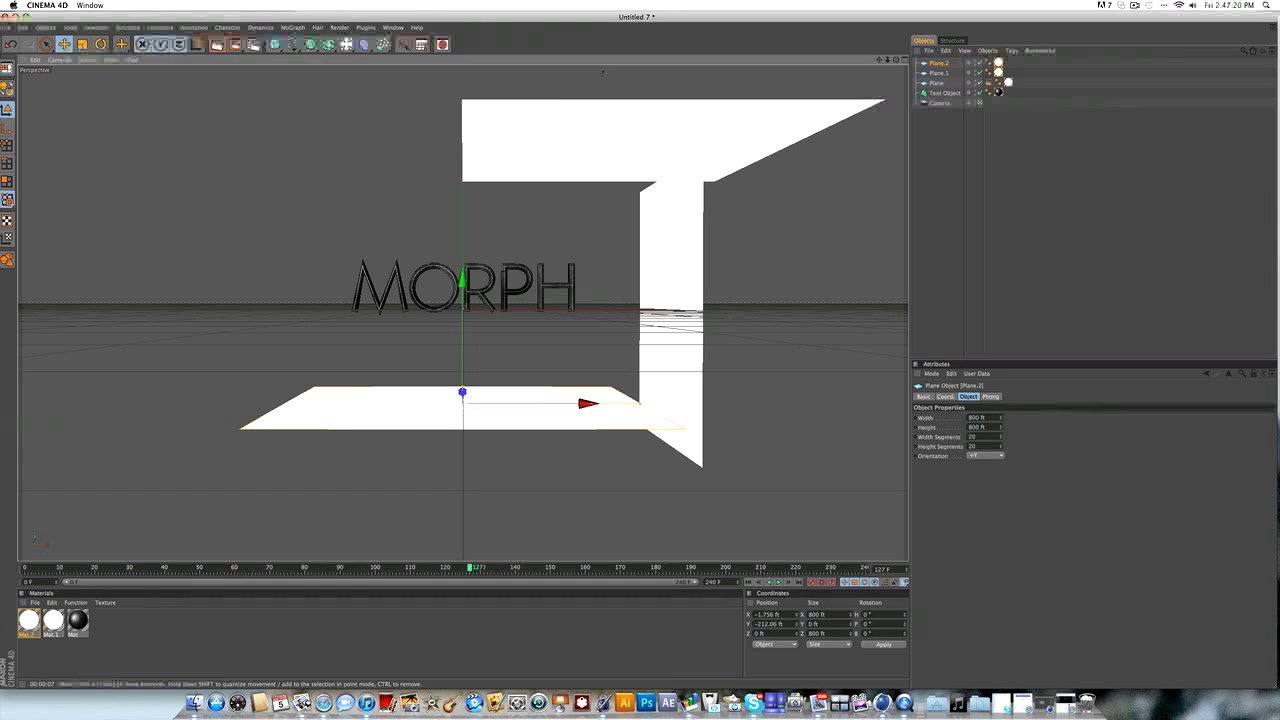
Step: Give the side and lower planes Compositing tags with Seen by Camera disabled
click(750, 443)
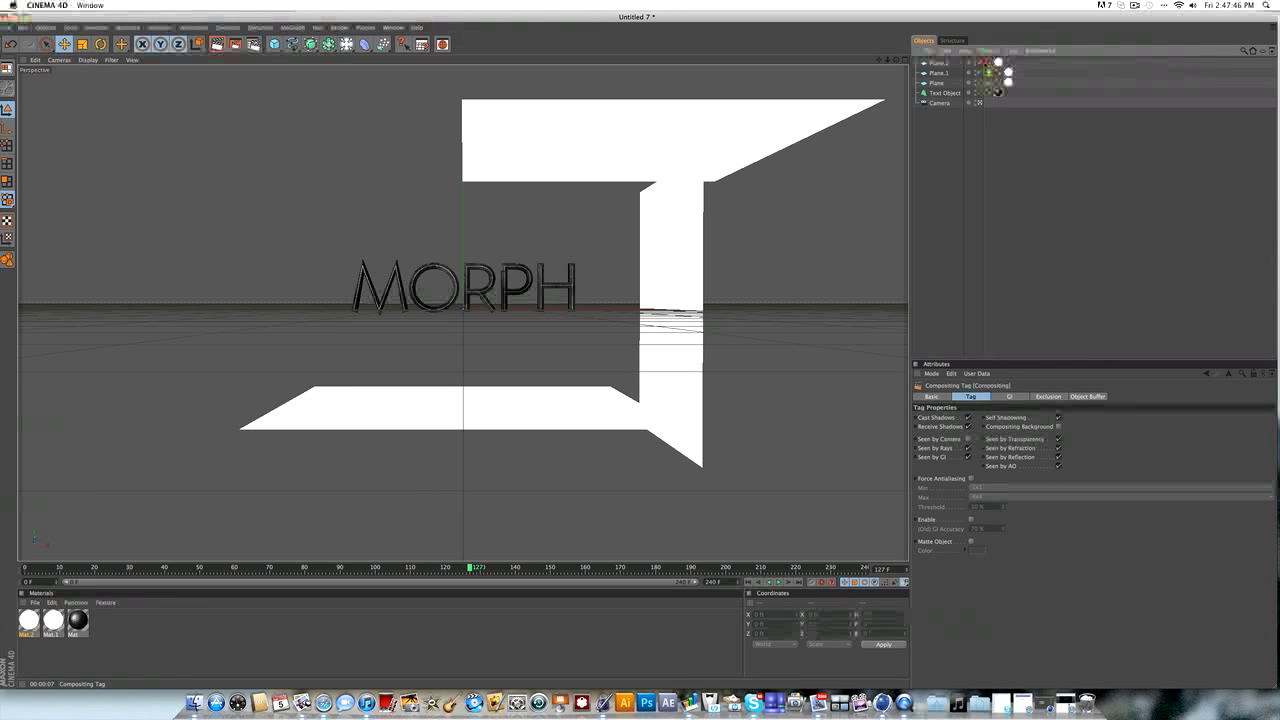
click(1086, 155)
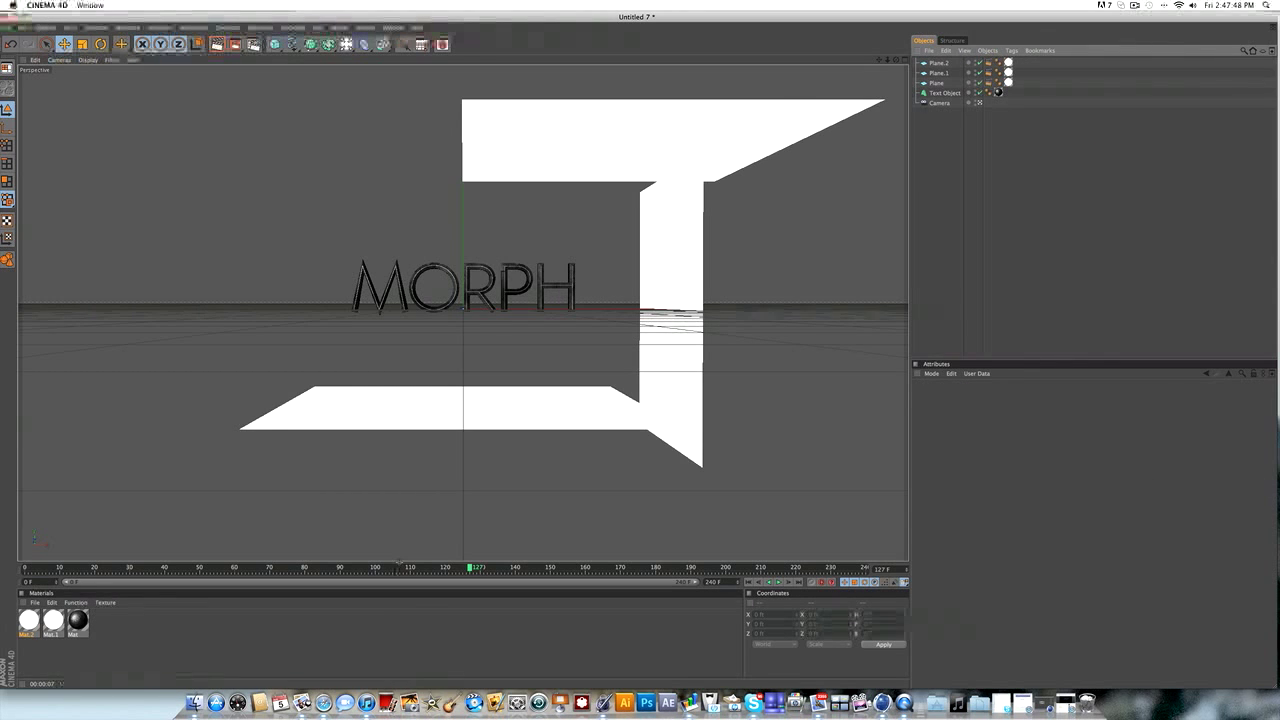
Step: Go to frame 105 and render the view to check the text lit by all three planes
click(393, 567)
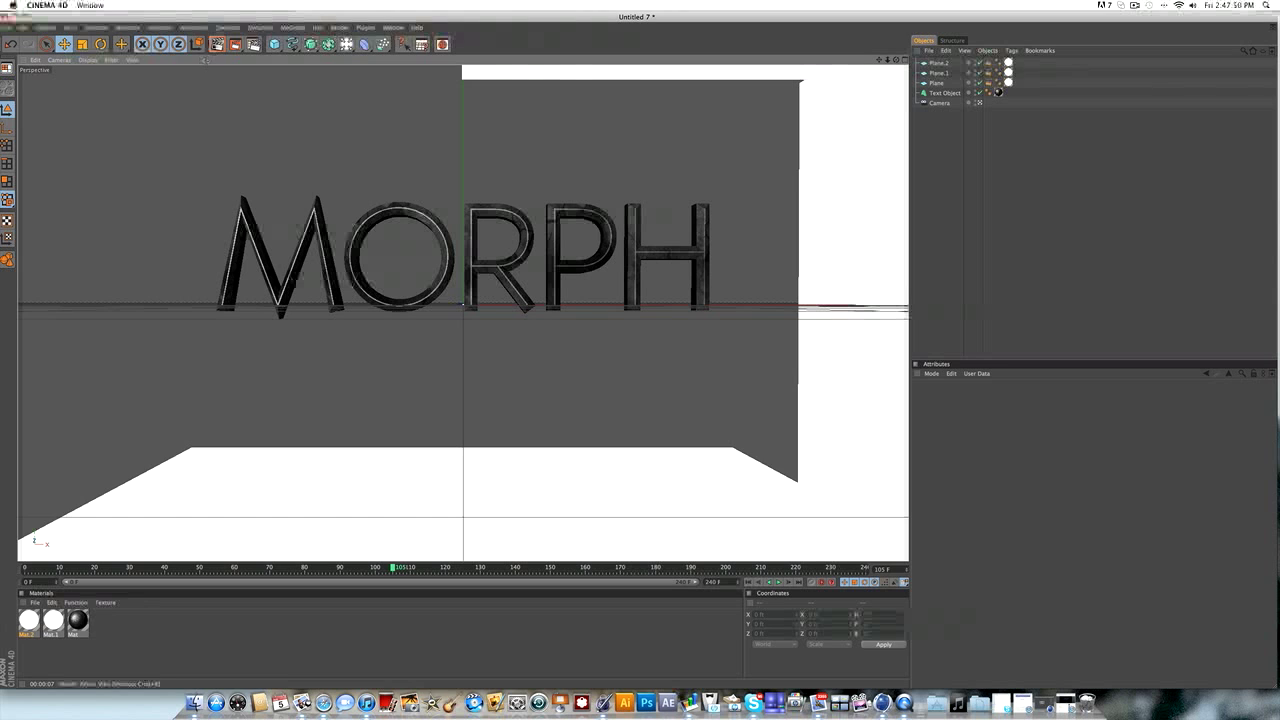
key(super+r)
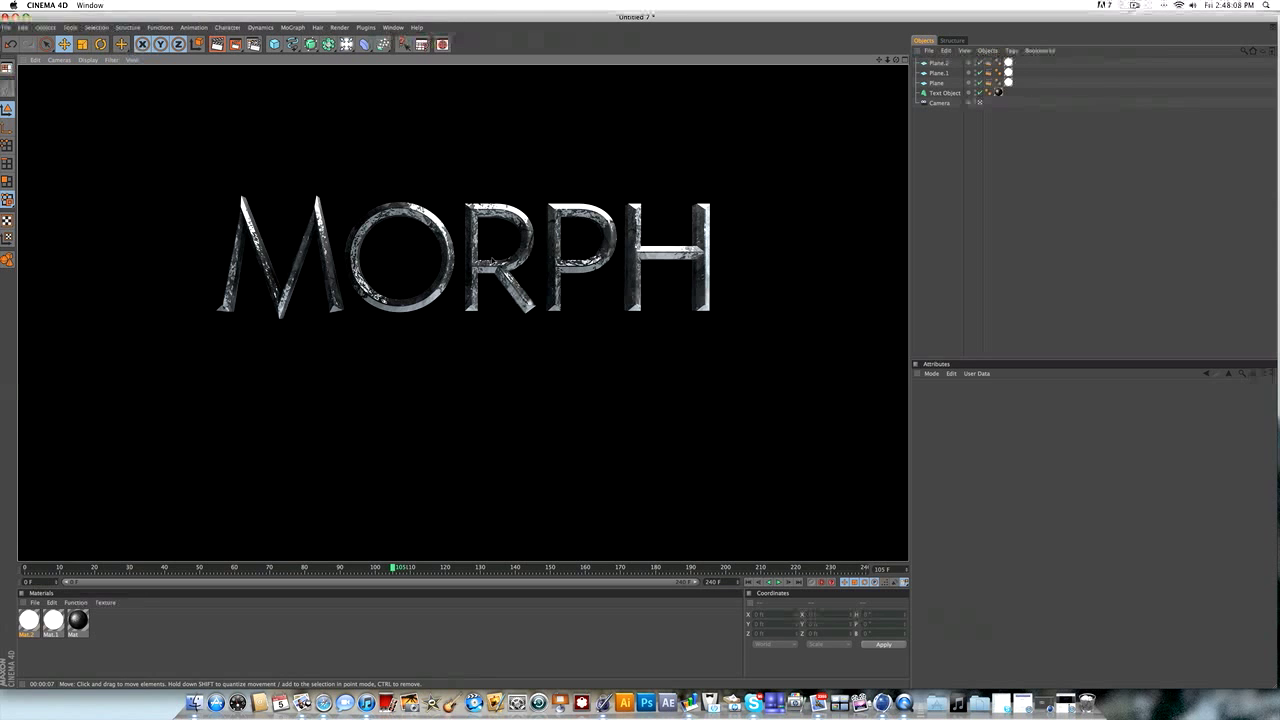
Step: Lower the luminance brightness of the pale blue material Mat.2 to 100%
double_click(53, 620)
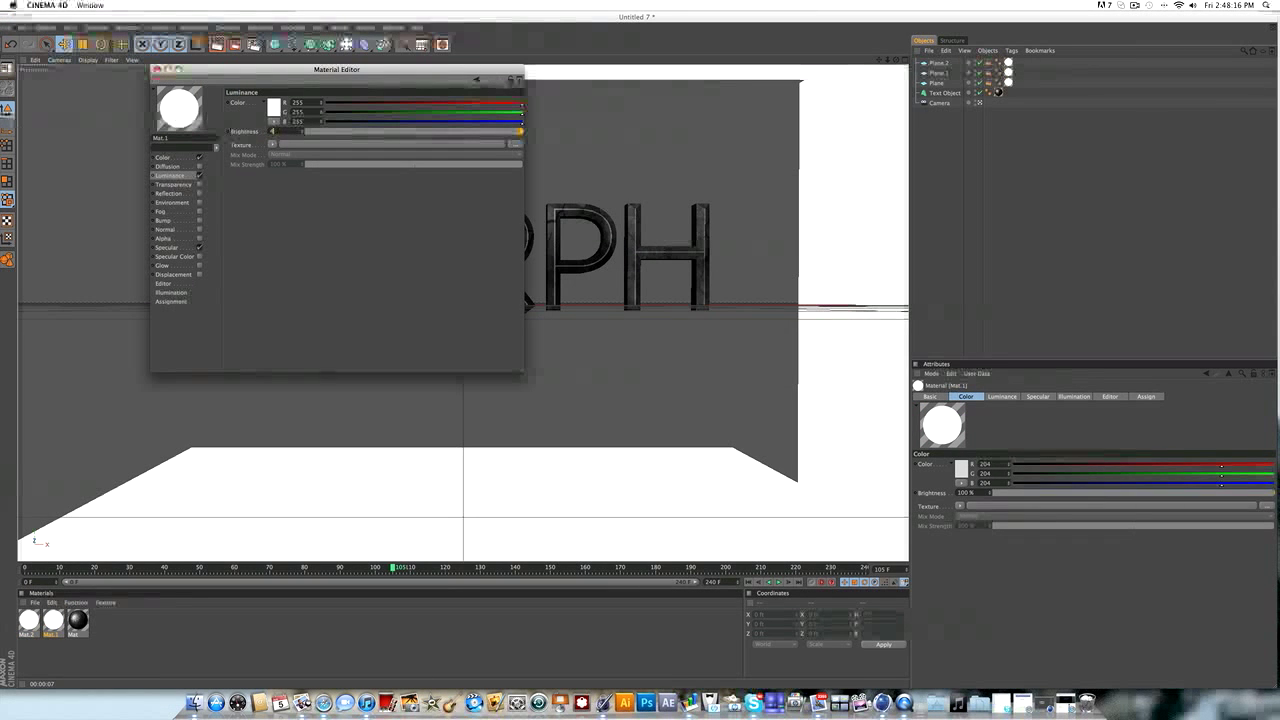
click(29, 620)
double_click(280, 131)
text(100)
key(Return)
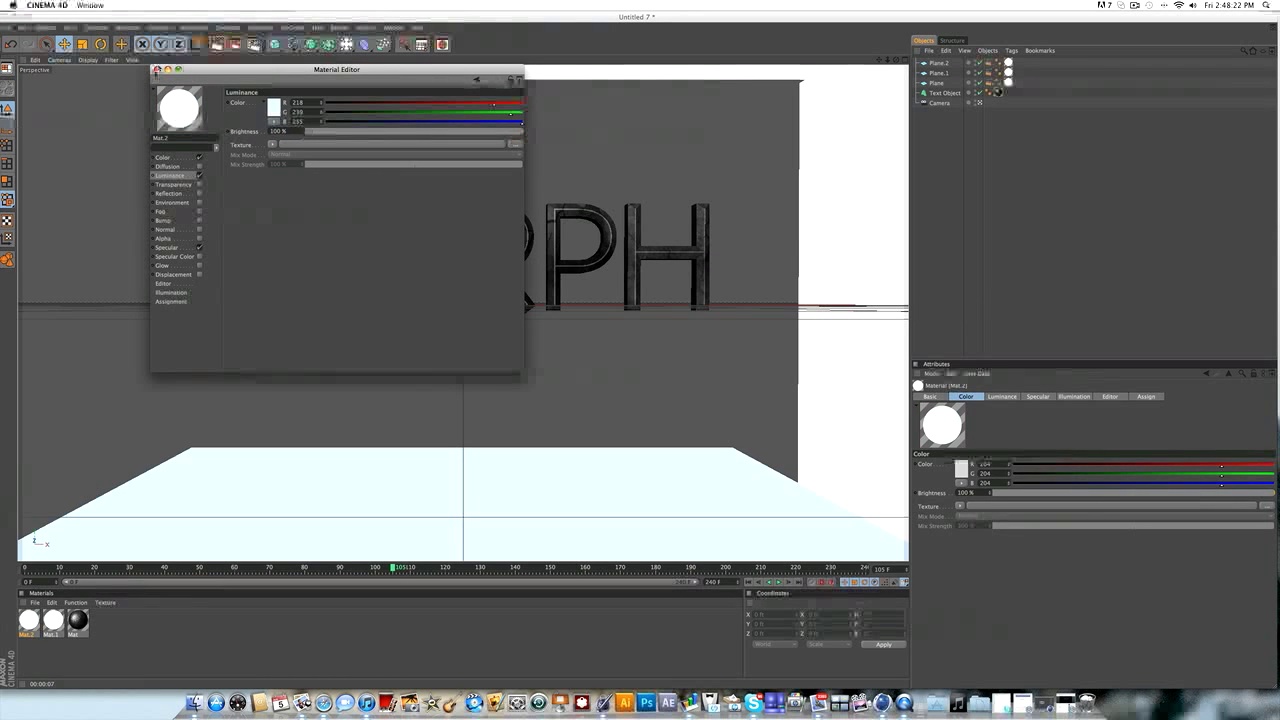
Step: Lighten the luminance color of Mat.2 to a near-white blue and render the view at frame 117 to check it
click(272, 108)
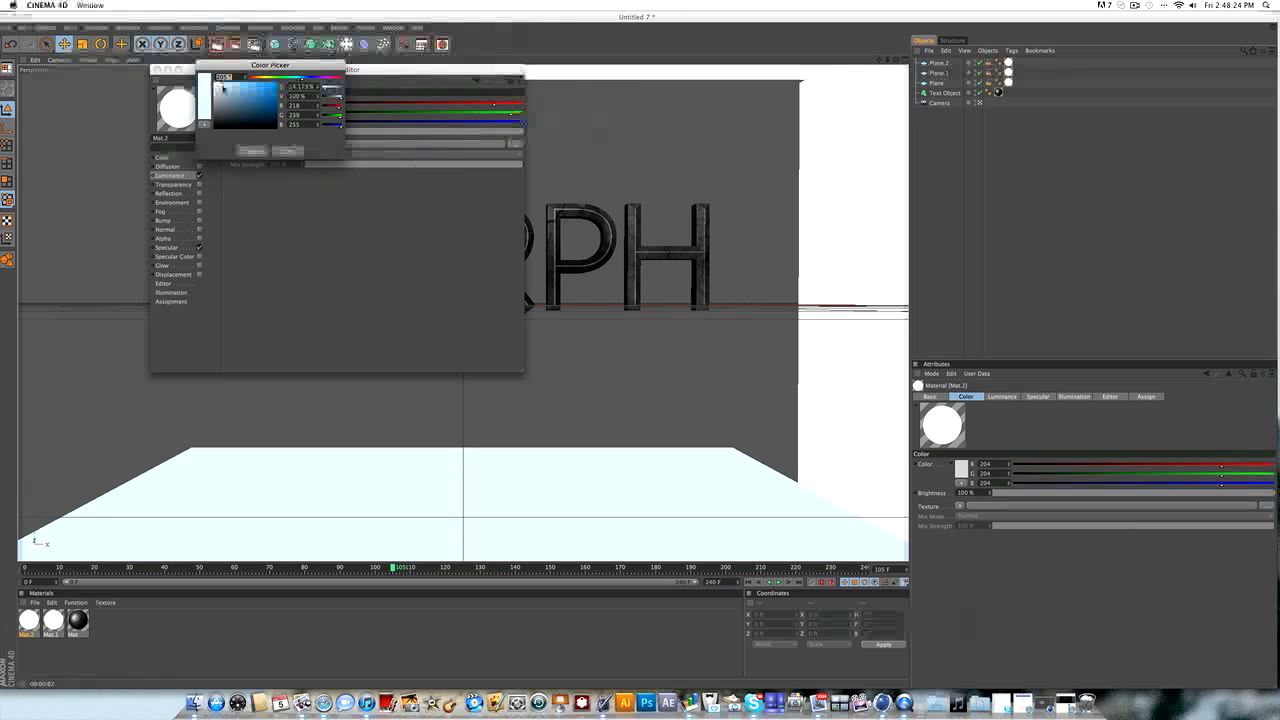
click(288, 150)
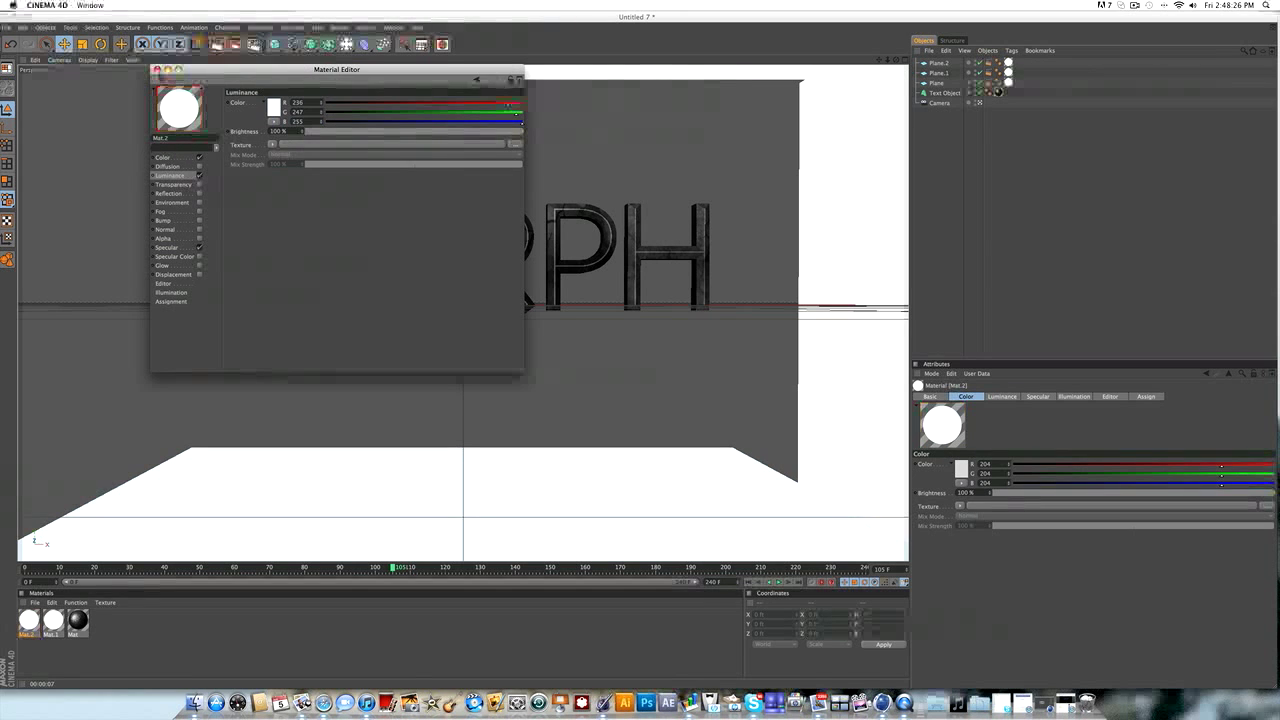
click(156, 69)
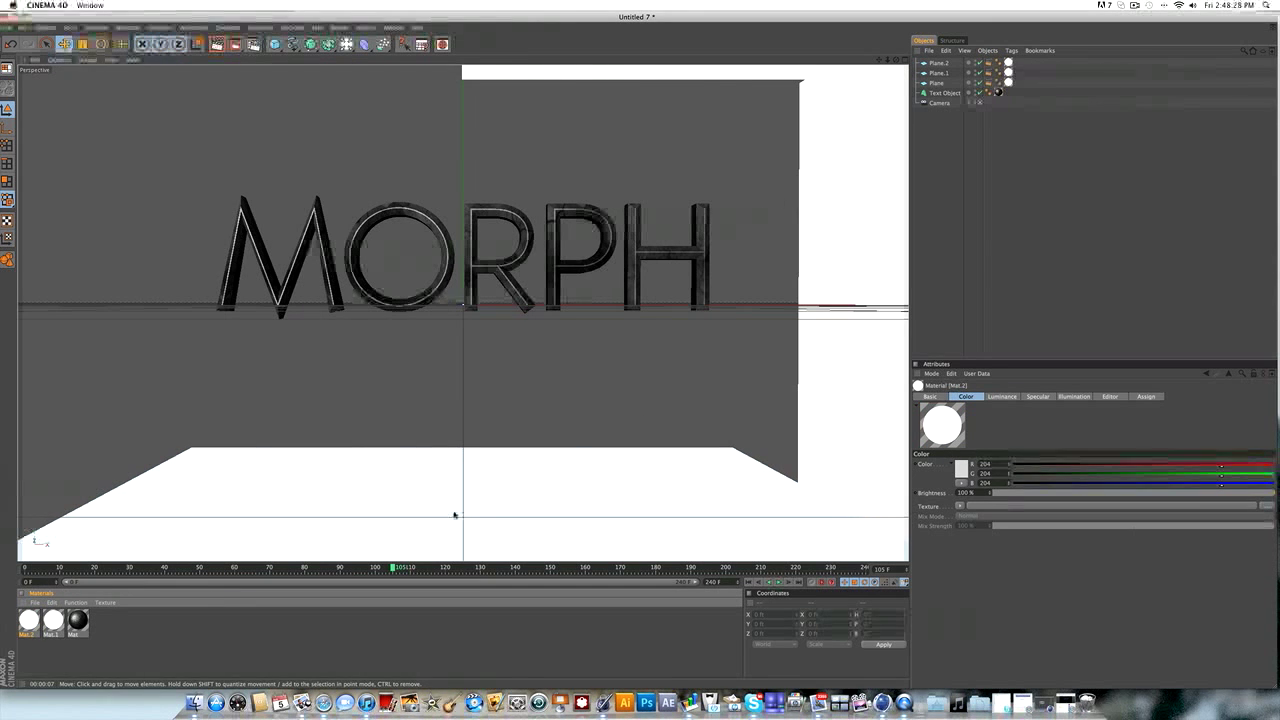
drag(394, 567, 438, 567)
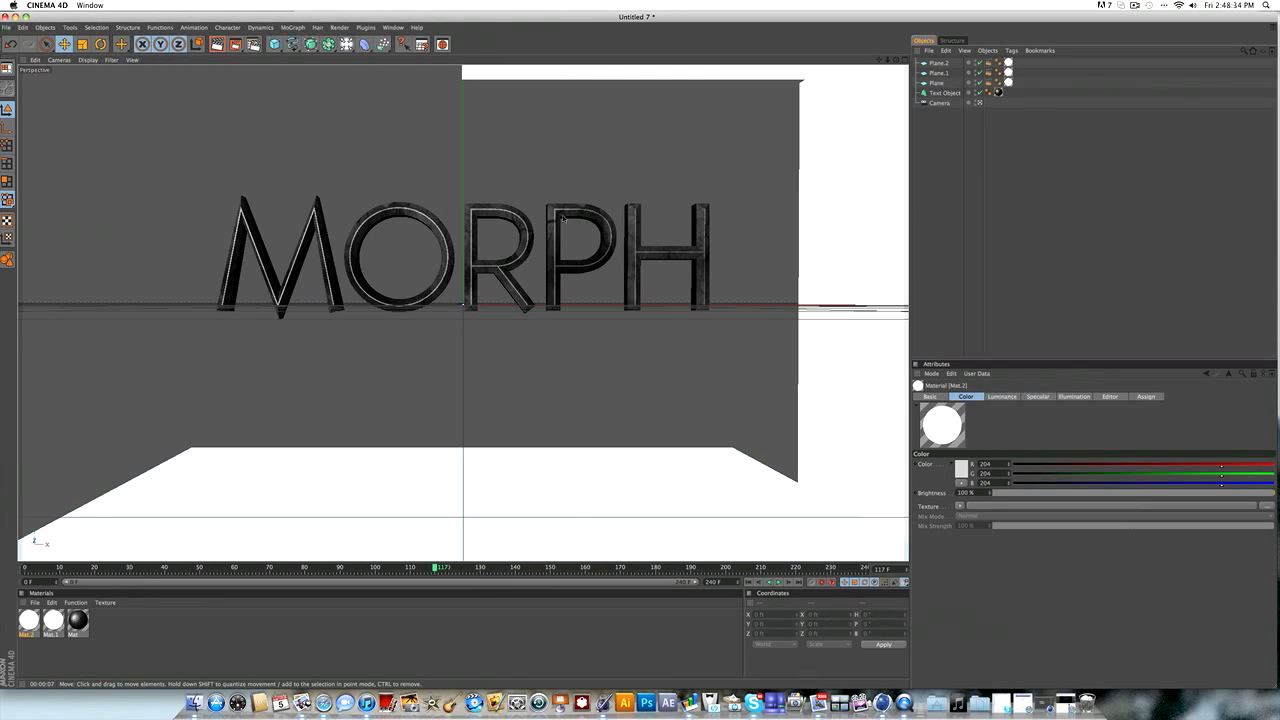
click(216, 44)
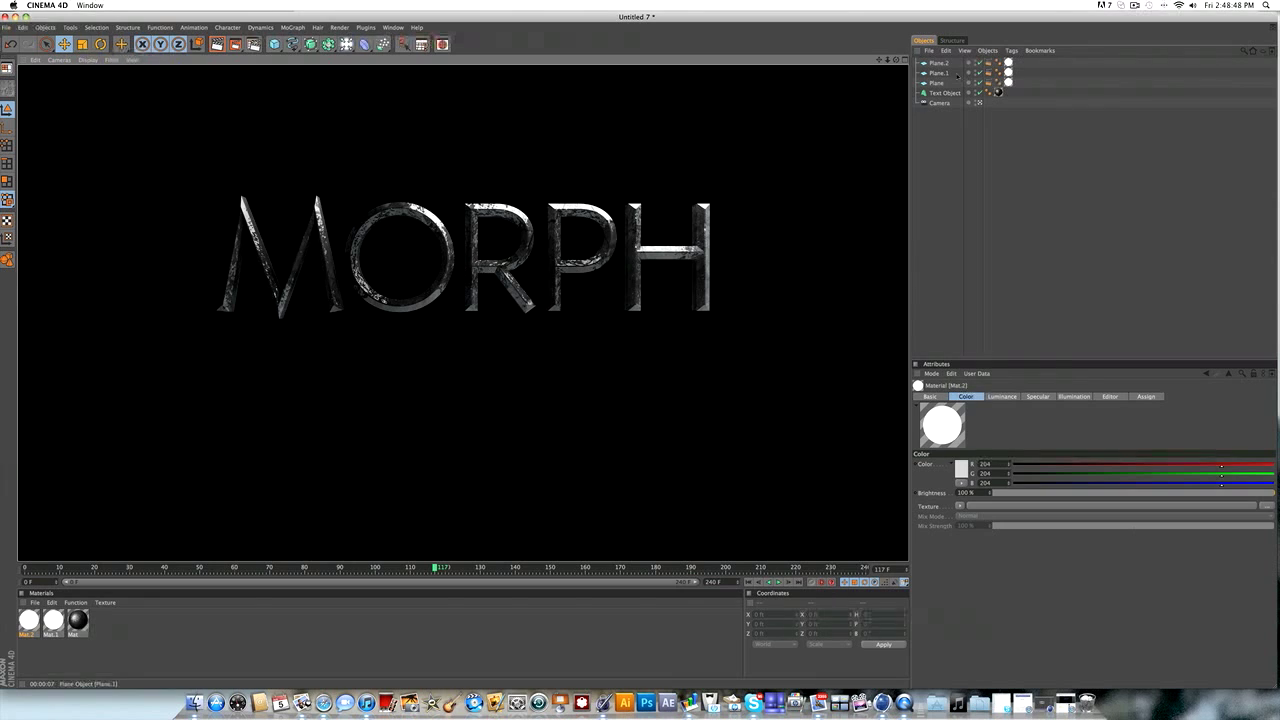
Step: Delete the side and lower luminous planes along with the material Mat.2
click(946, 75)
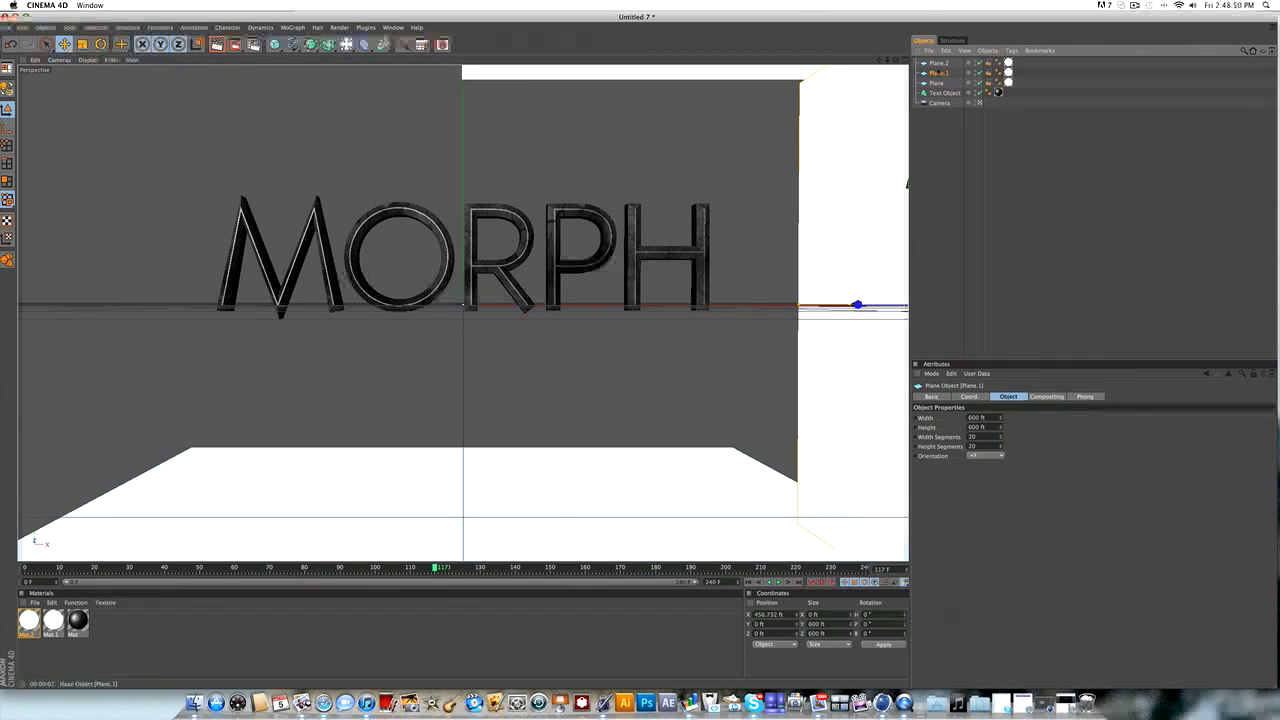
key(Delete)
click(278, 528)
key(Delete)
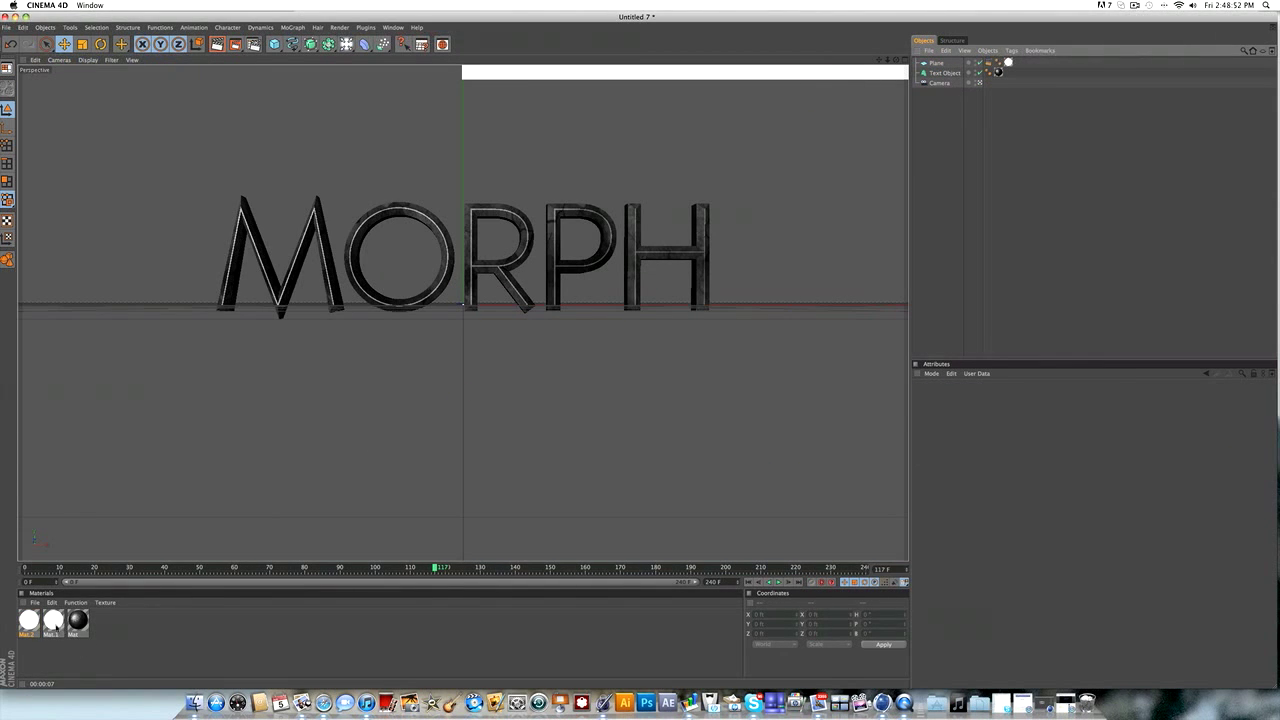
key(Delete)
Step: Inspect the luminance settings of Mat.1 and render the view to check the text lit only by the upper plane
double_click(29, 620)
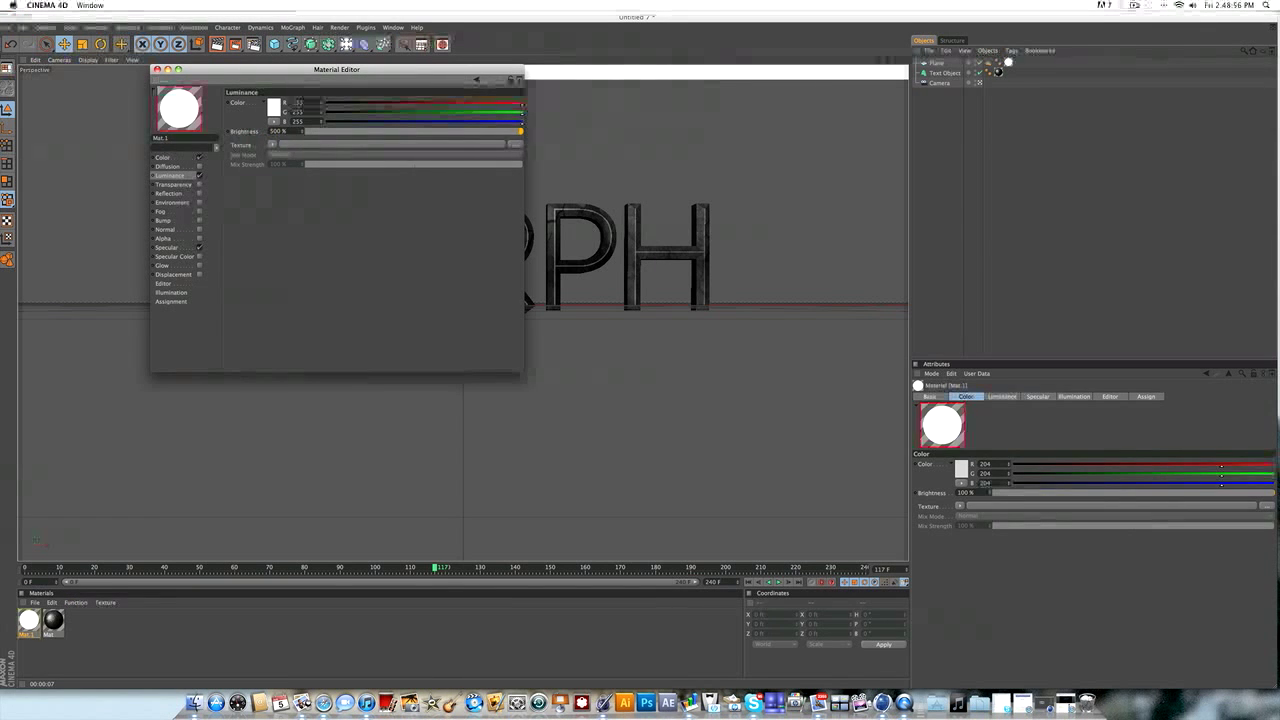
click(156, 69)
click(217, 44)
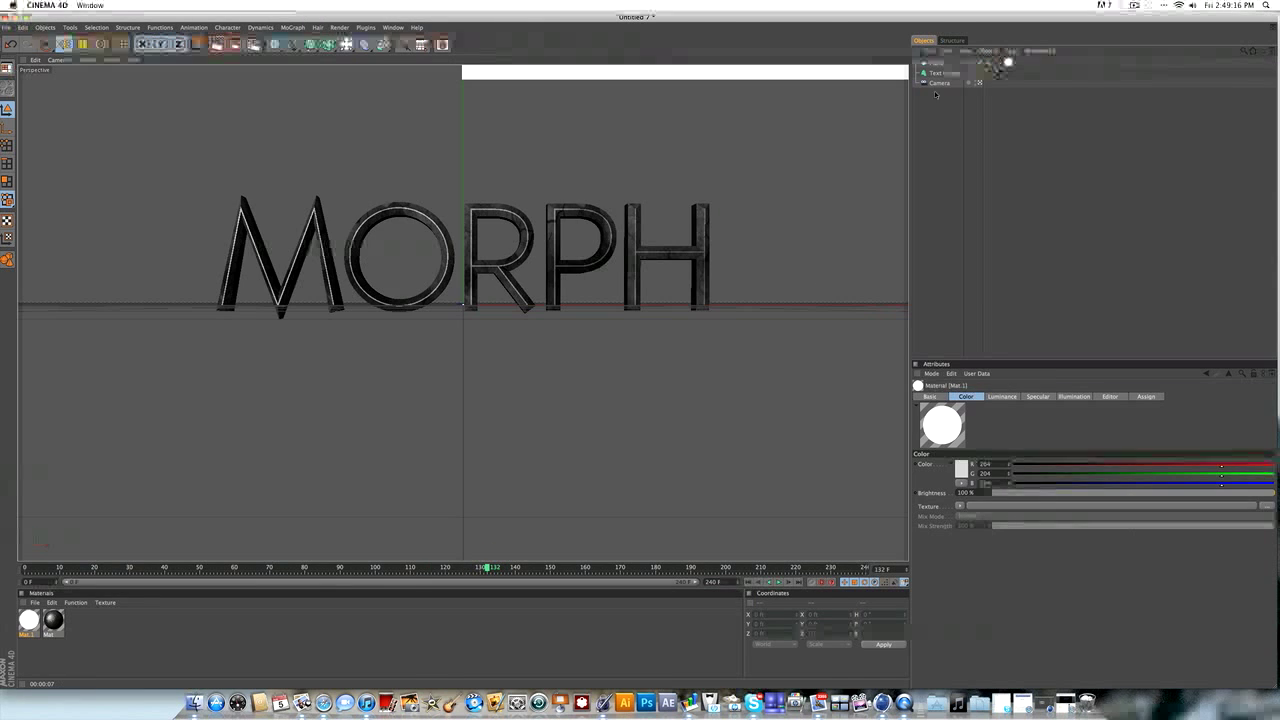
Step: Try a height of 80 ft for the MORPH text, then set it to 100 ft
click(942, 73)
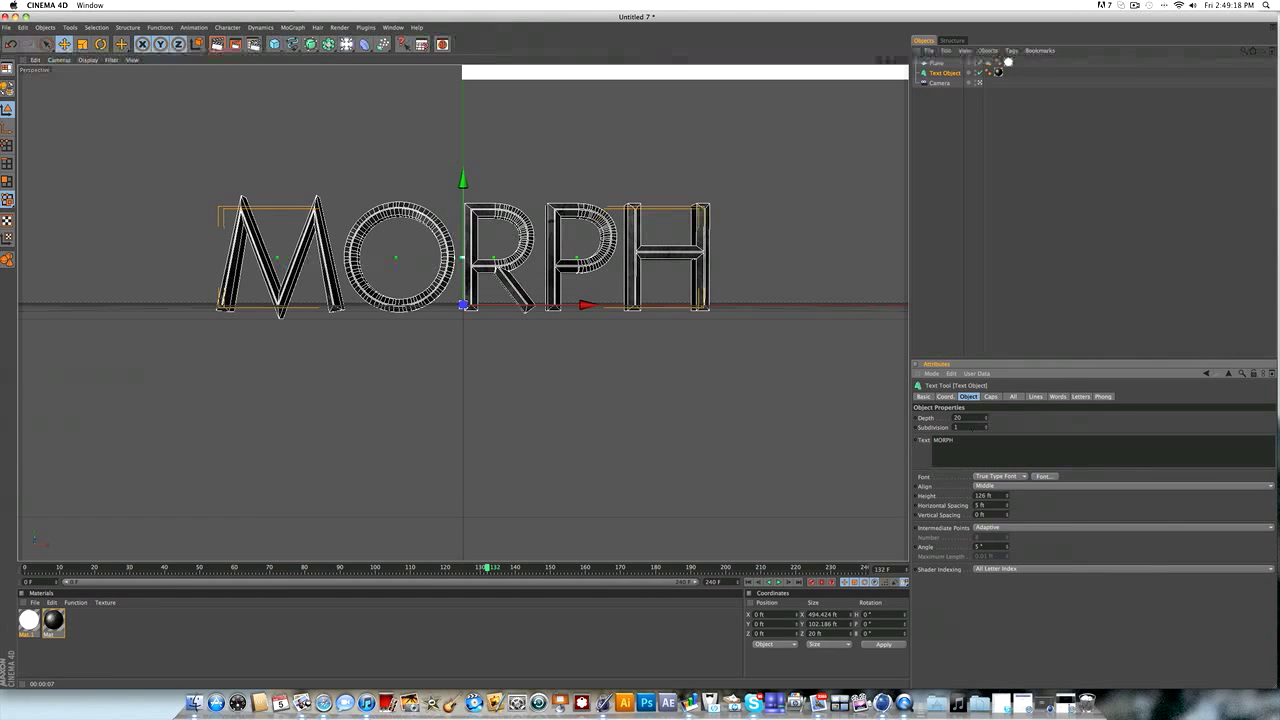
text(80)
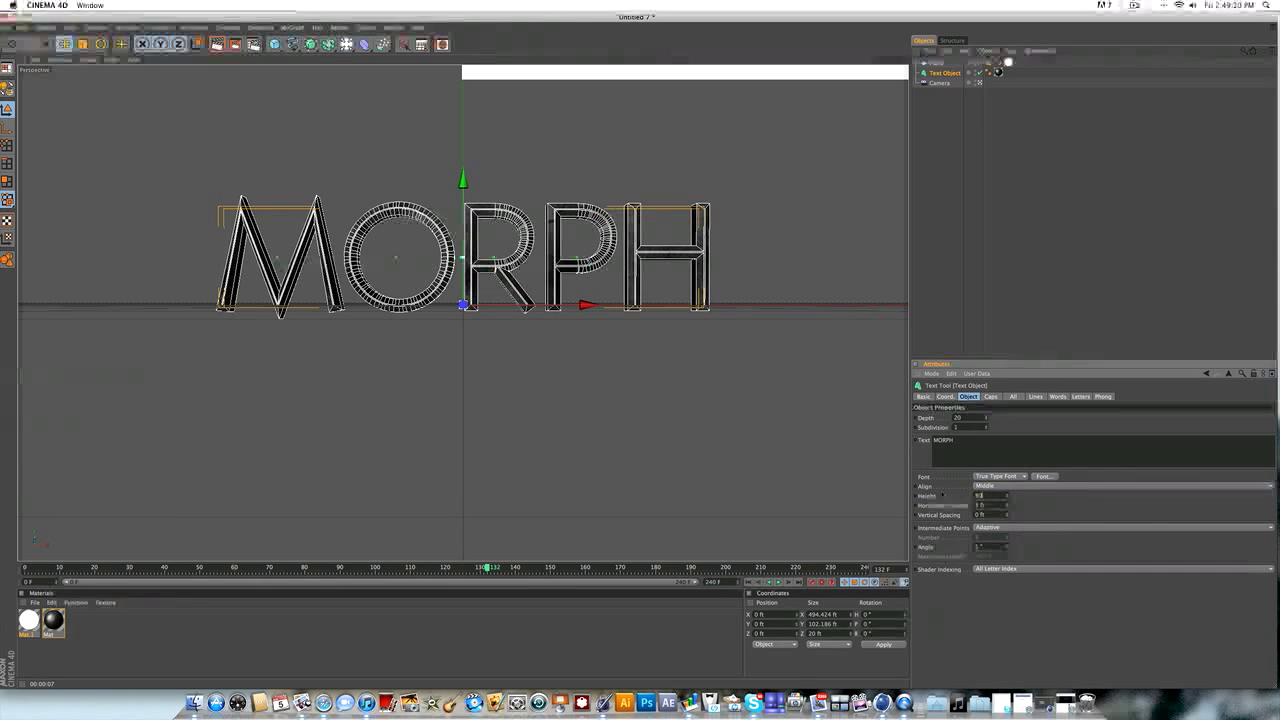
key(Return)
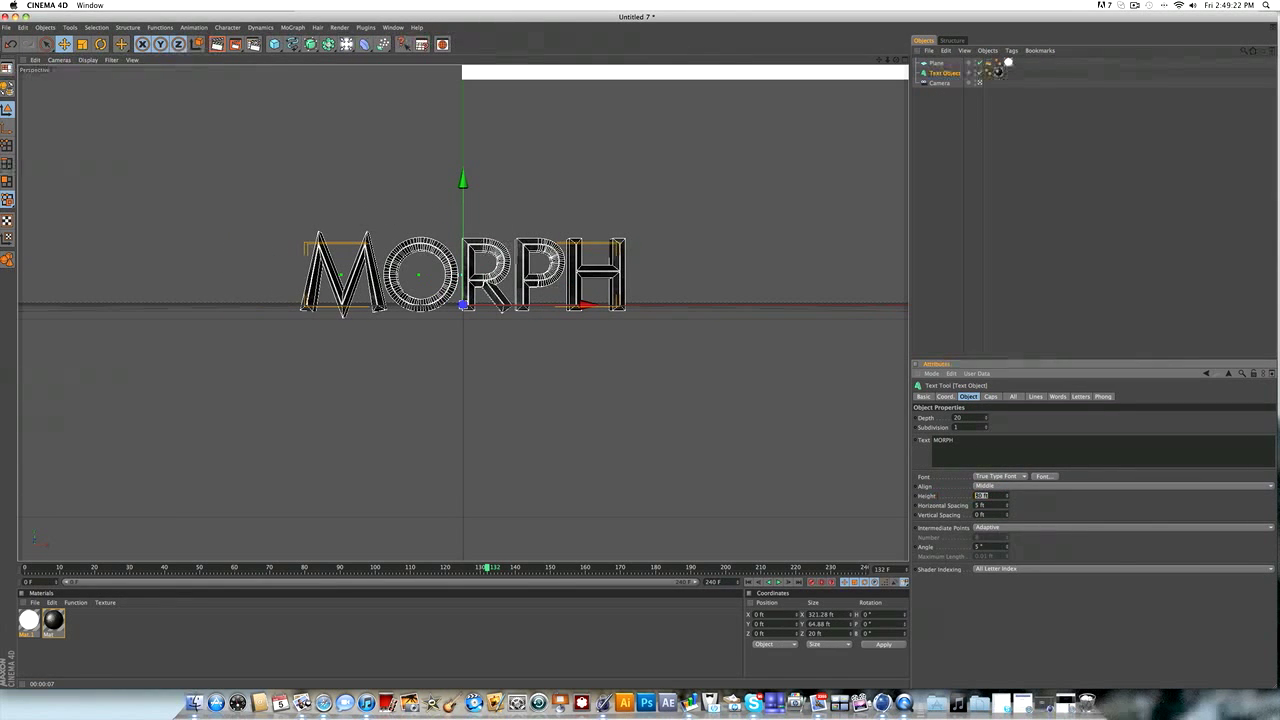
text(100)
key(Return)
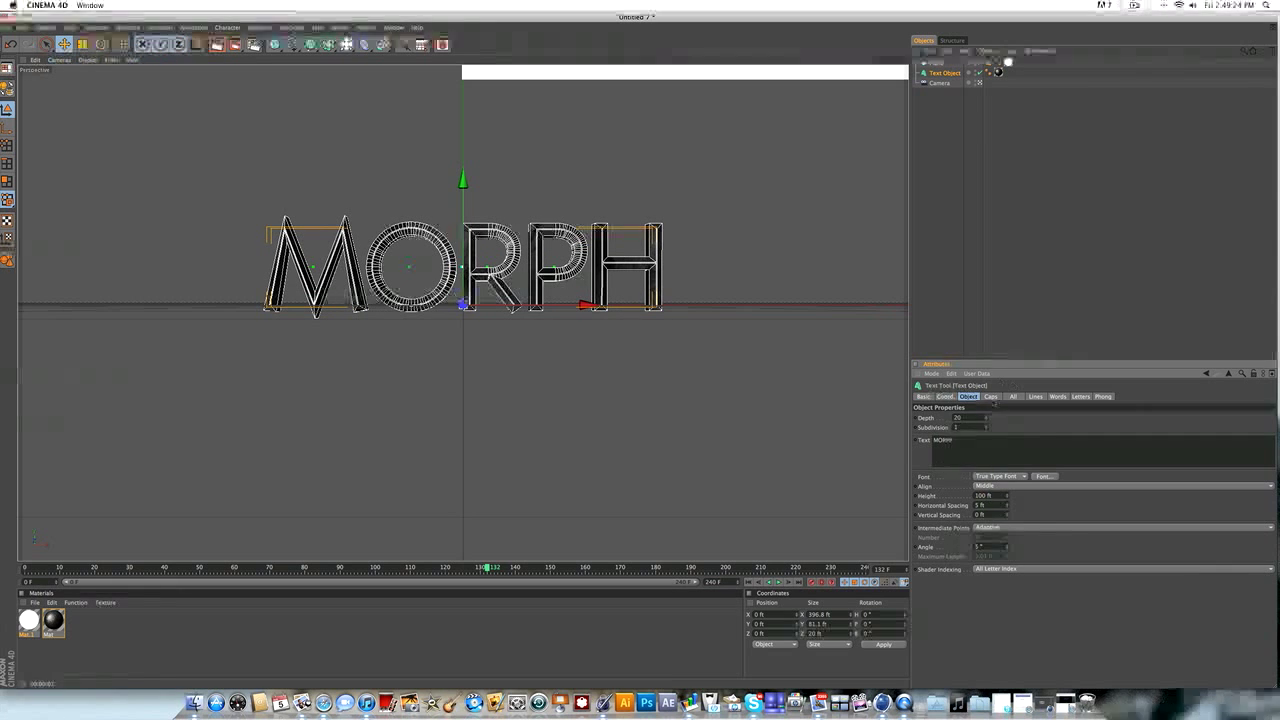
Step: Set the radius of the text's start and end fillet caps to 4 ft and deselect the text
click(990, 396)
drag(990, 437, 990, 437)
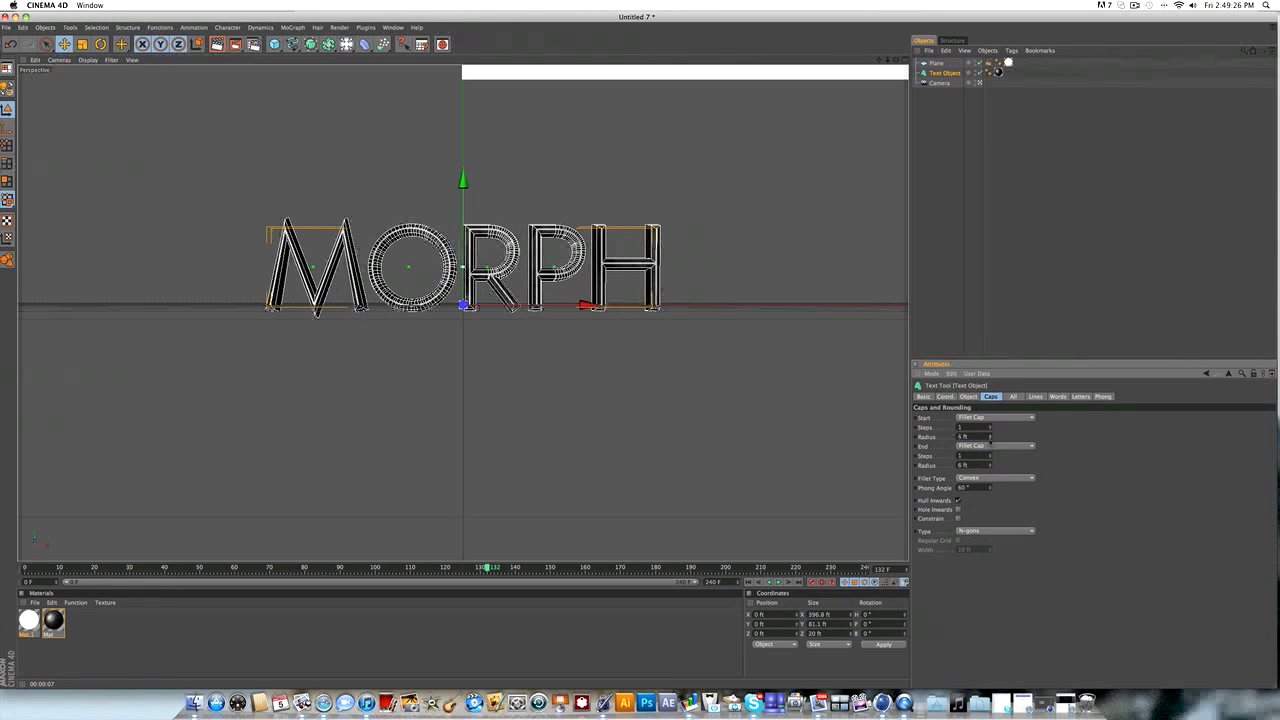
click(848, 254)
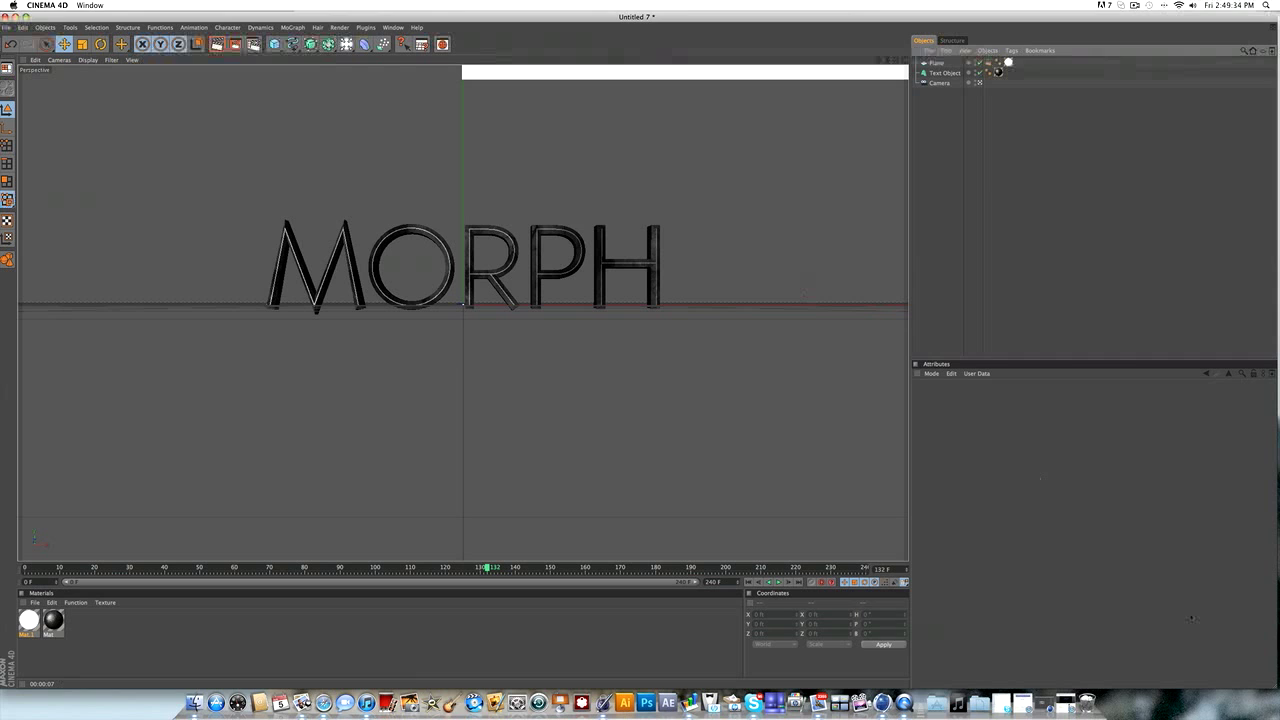
Step: Switch to Safari, replay the "Morph" intro template video on YouTube to study its text animation, and return to Cinema 4D
click(1058, 705)
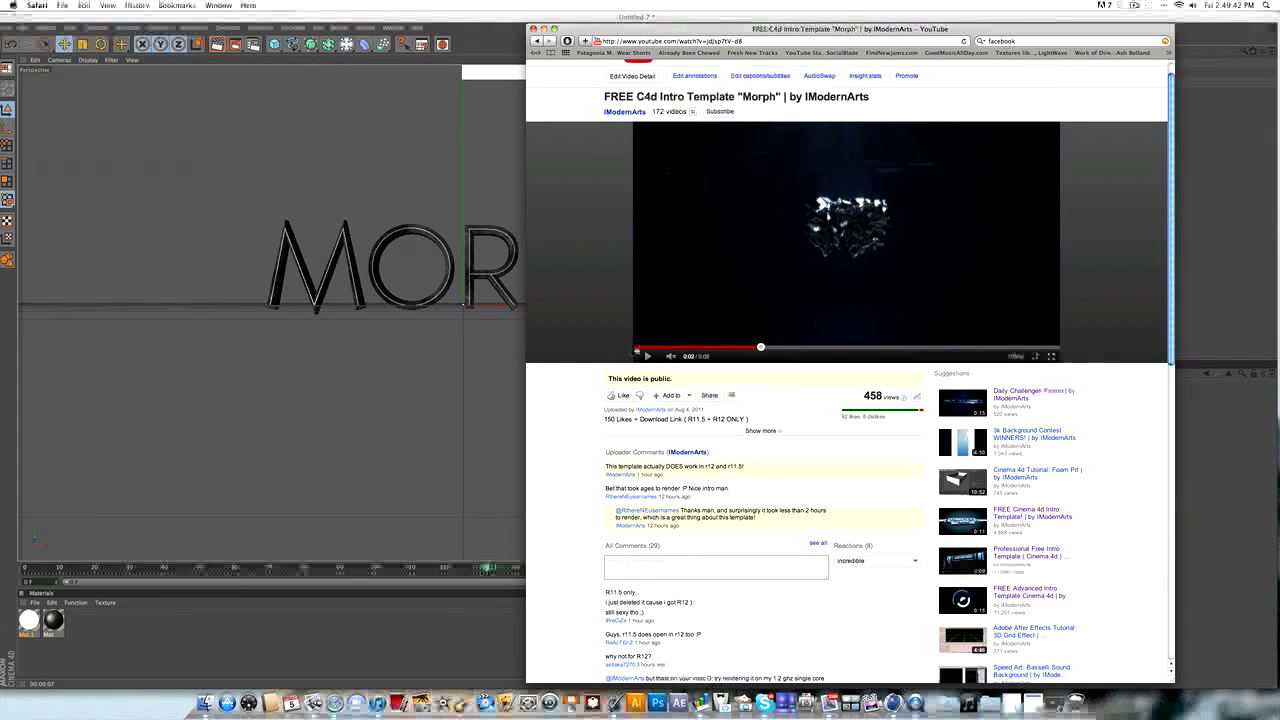
click(637, 350)
click(645, 357)
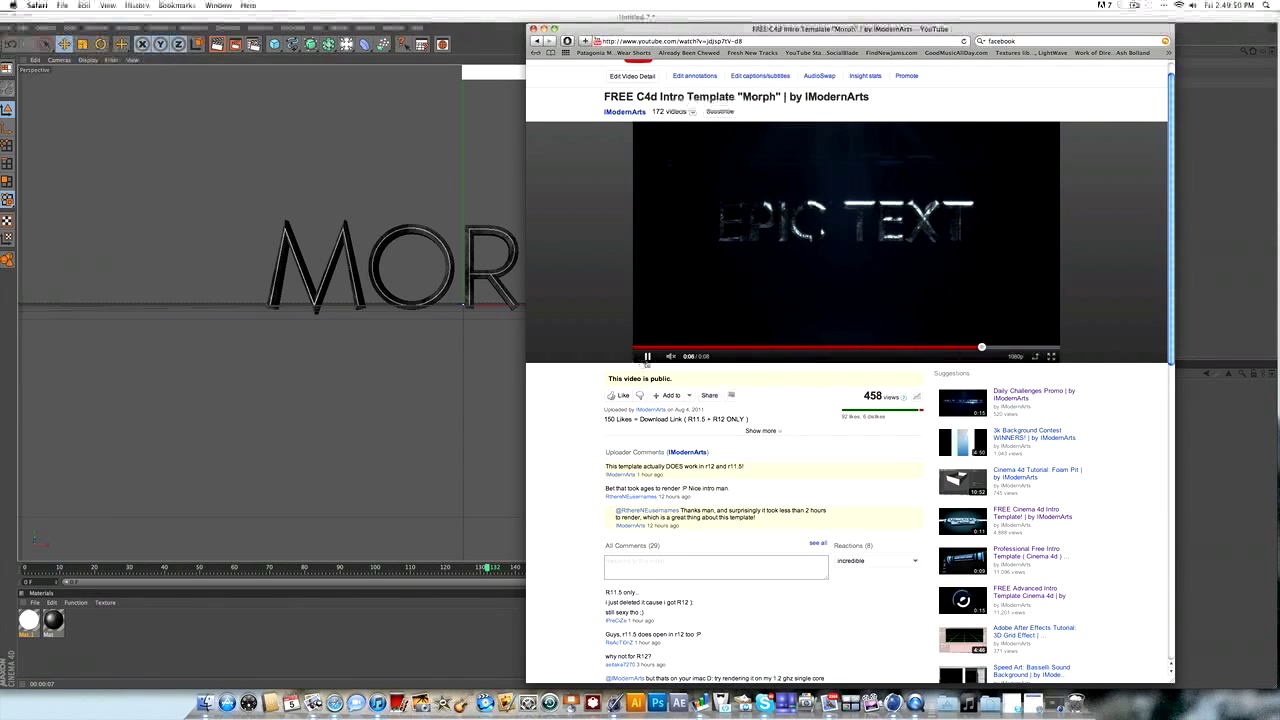
key(space)
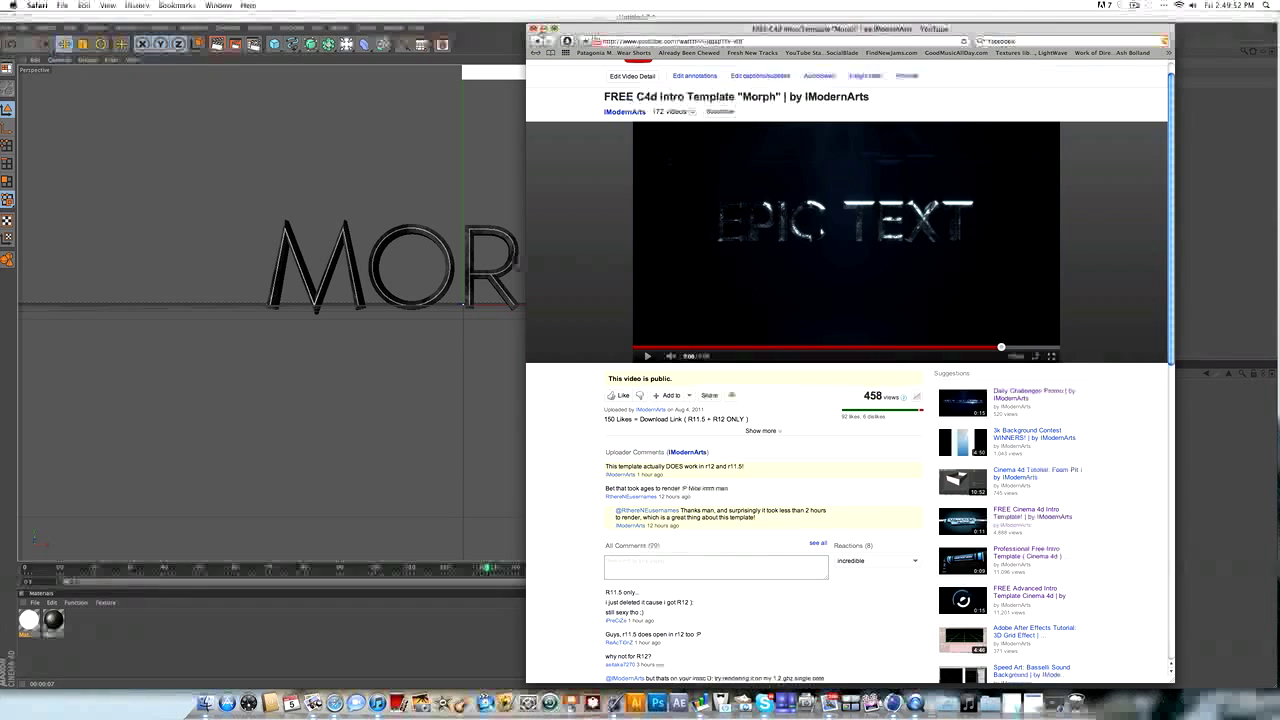
click(543, 28)
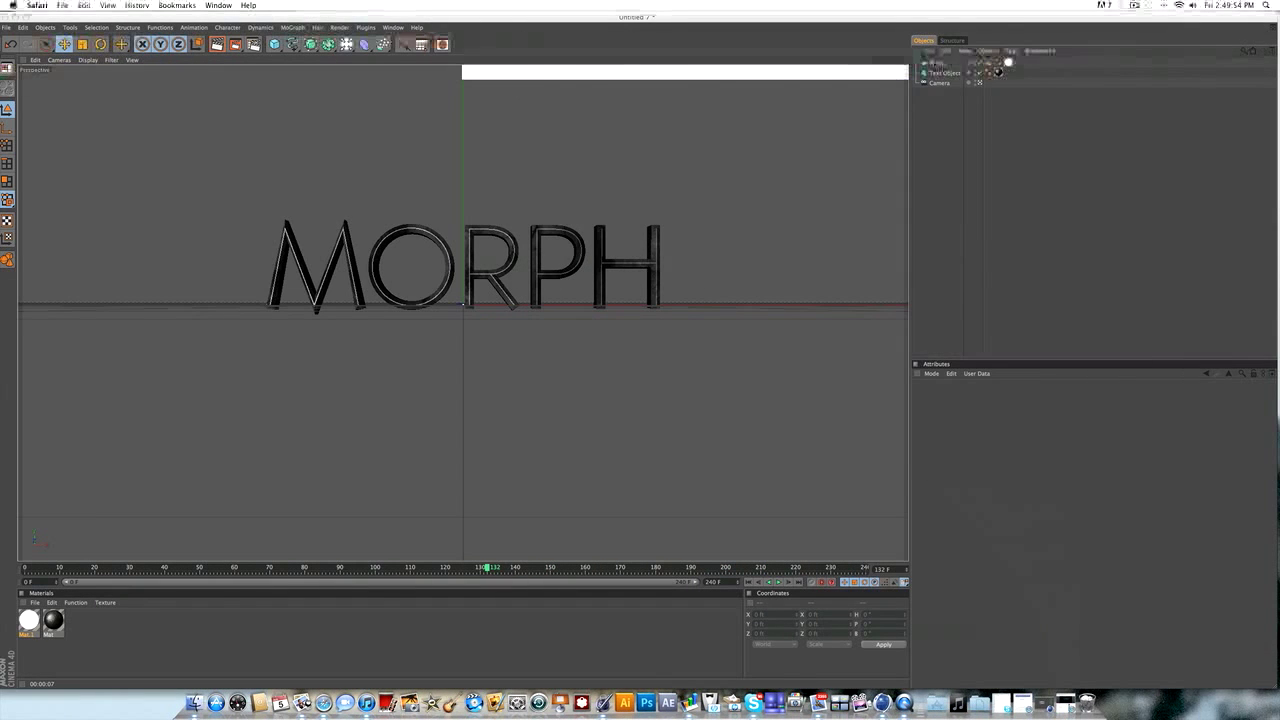
Step: Add an Explosion FX deformer and group it with the Text Object under a null
click(942, 73)
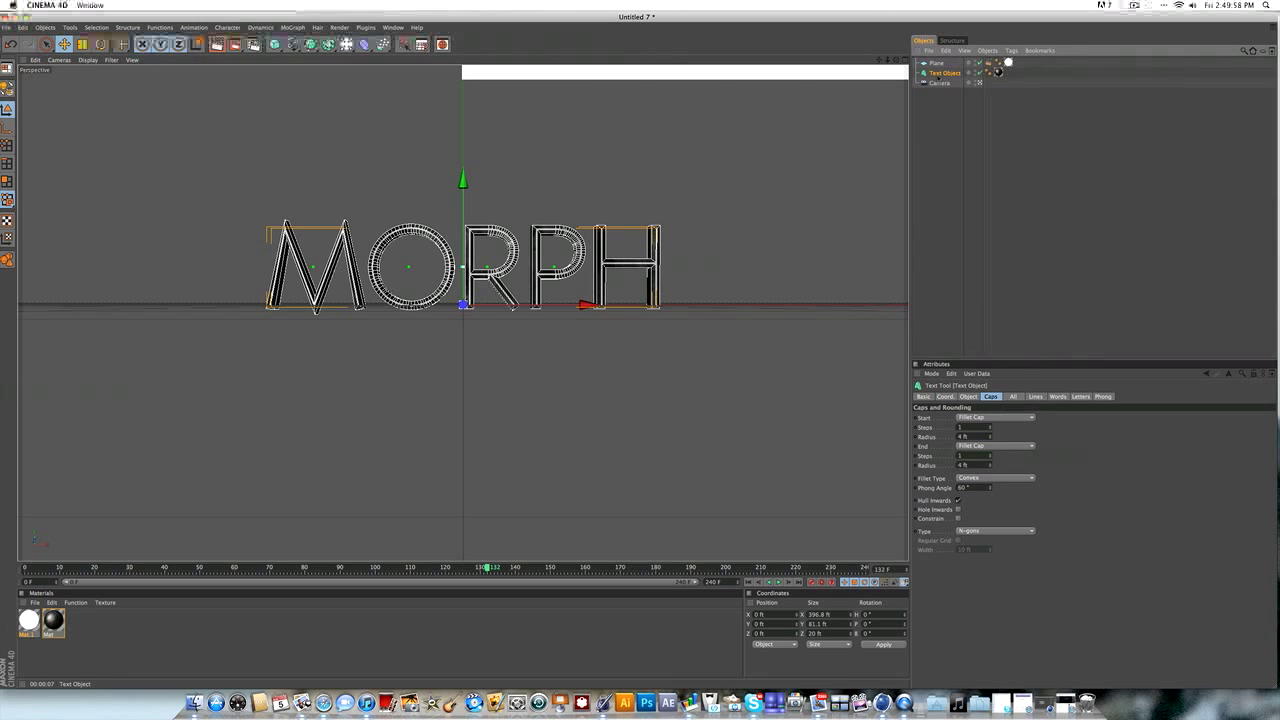
click(362, 44)
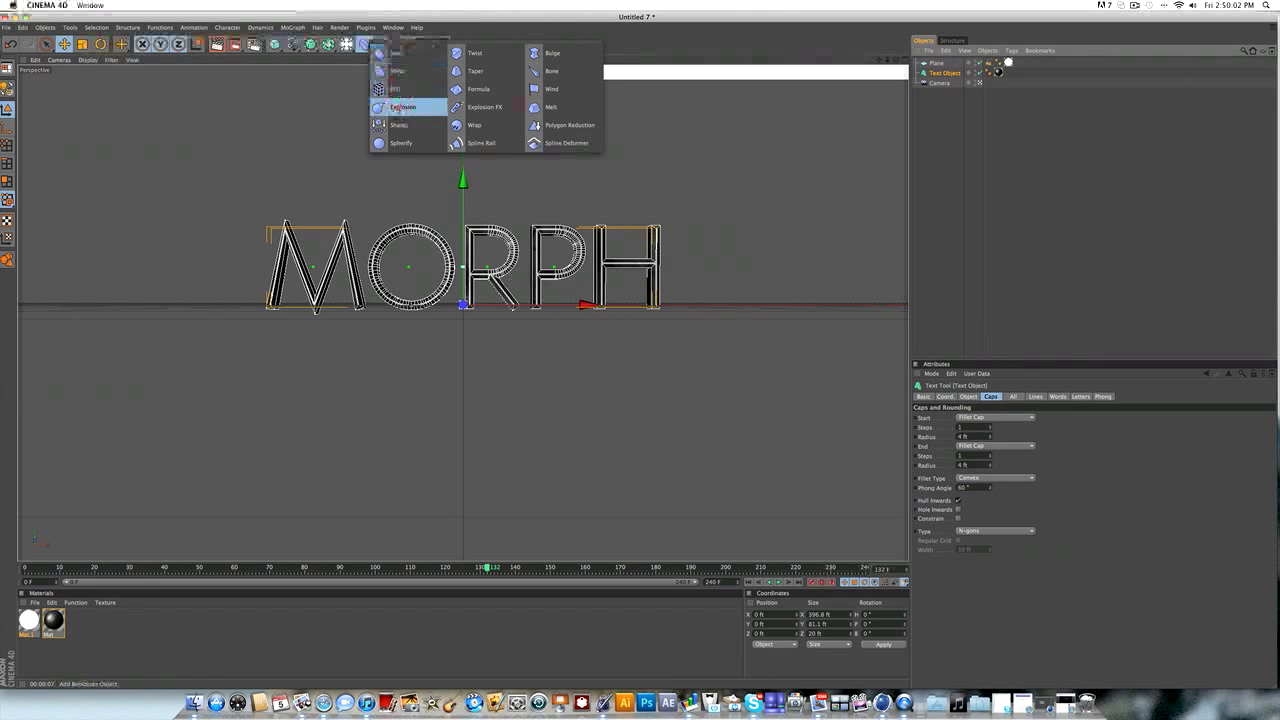
click(482, 107)
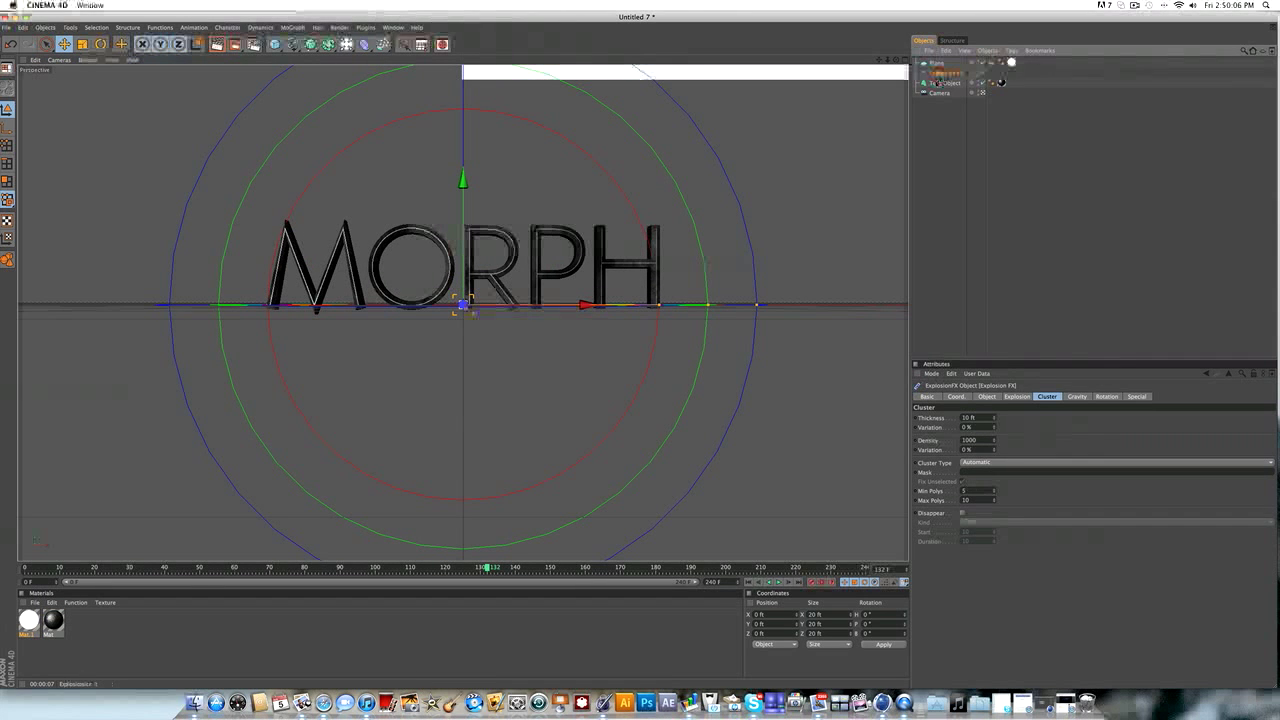
click(941, 82)
shift+click(942, 73)
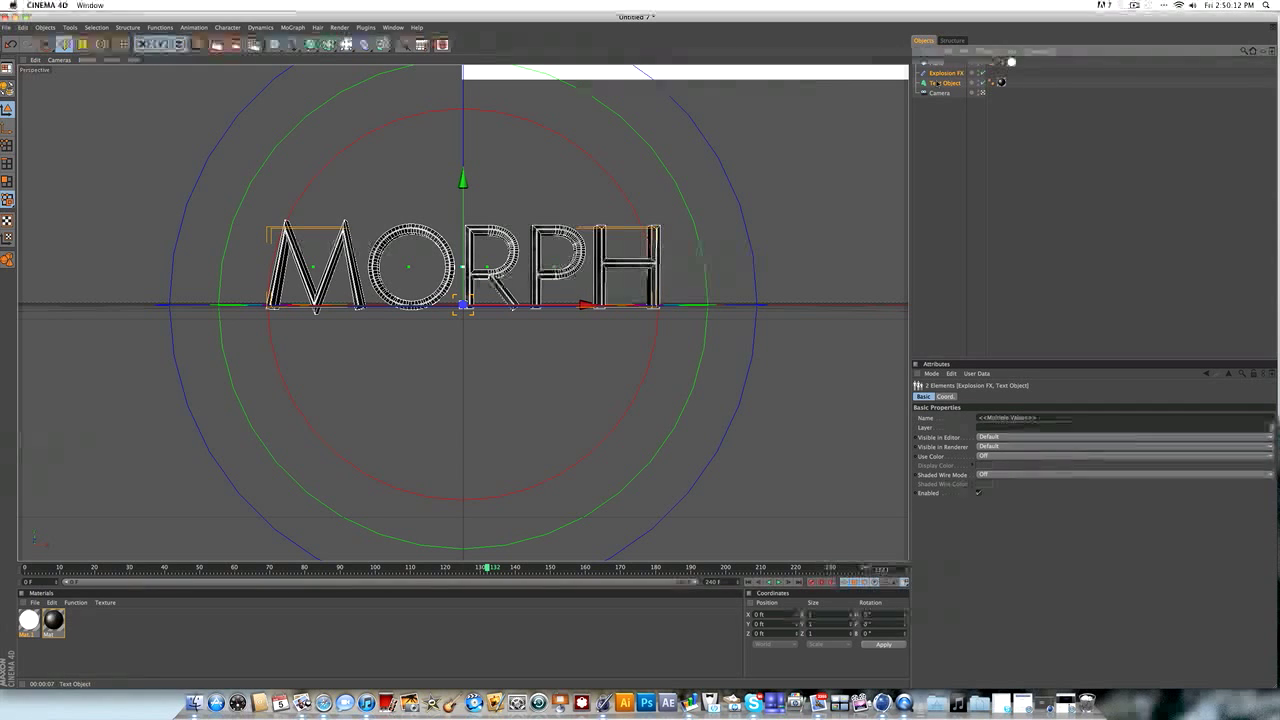
key(alt+g)
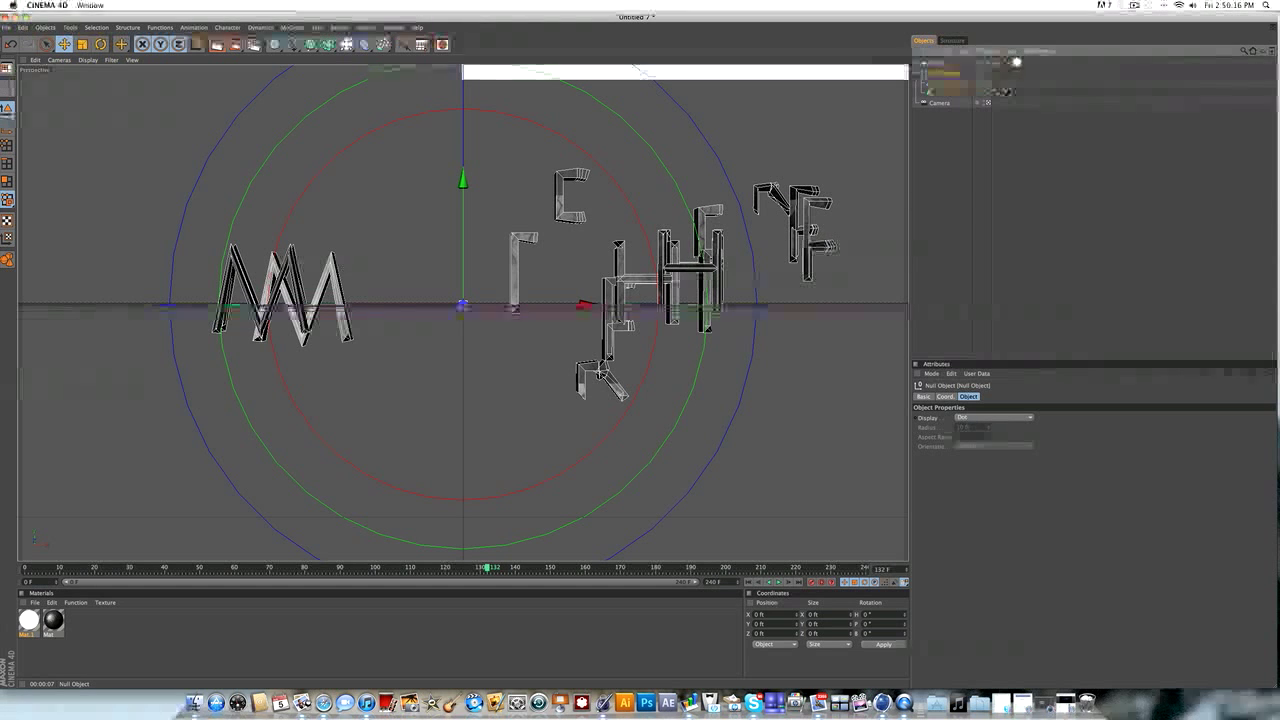
Step: Set the explosion strength of the Explosion FX deformer inside the null to 0
click(916, 73)
click(947, 83)
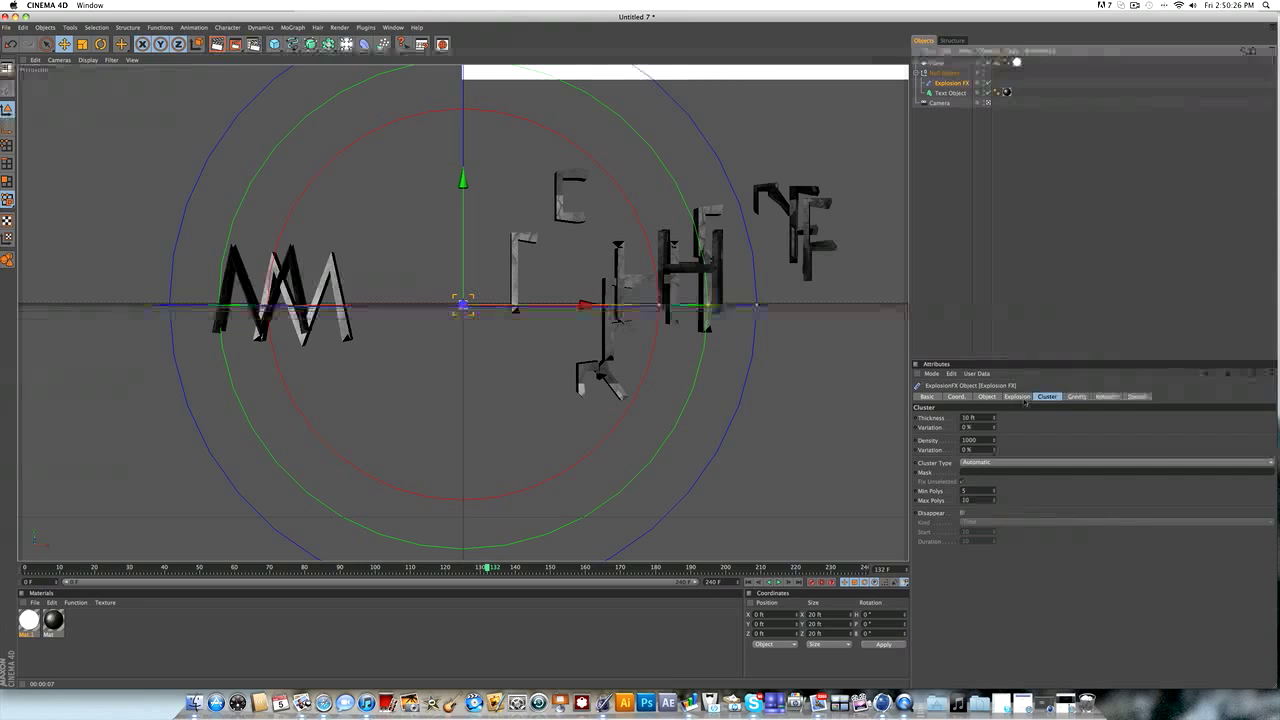
click(988, 396)
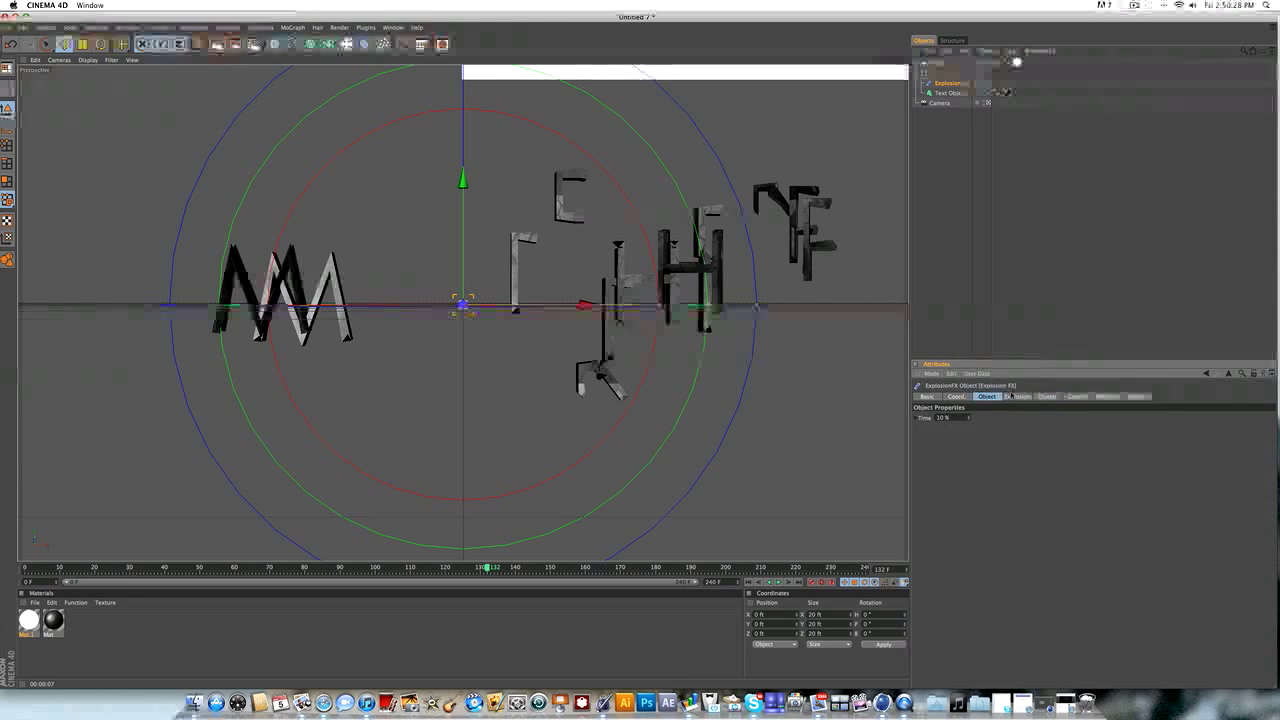
click(1017, 396)
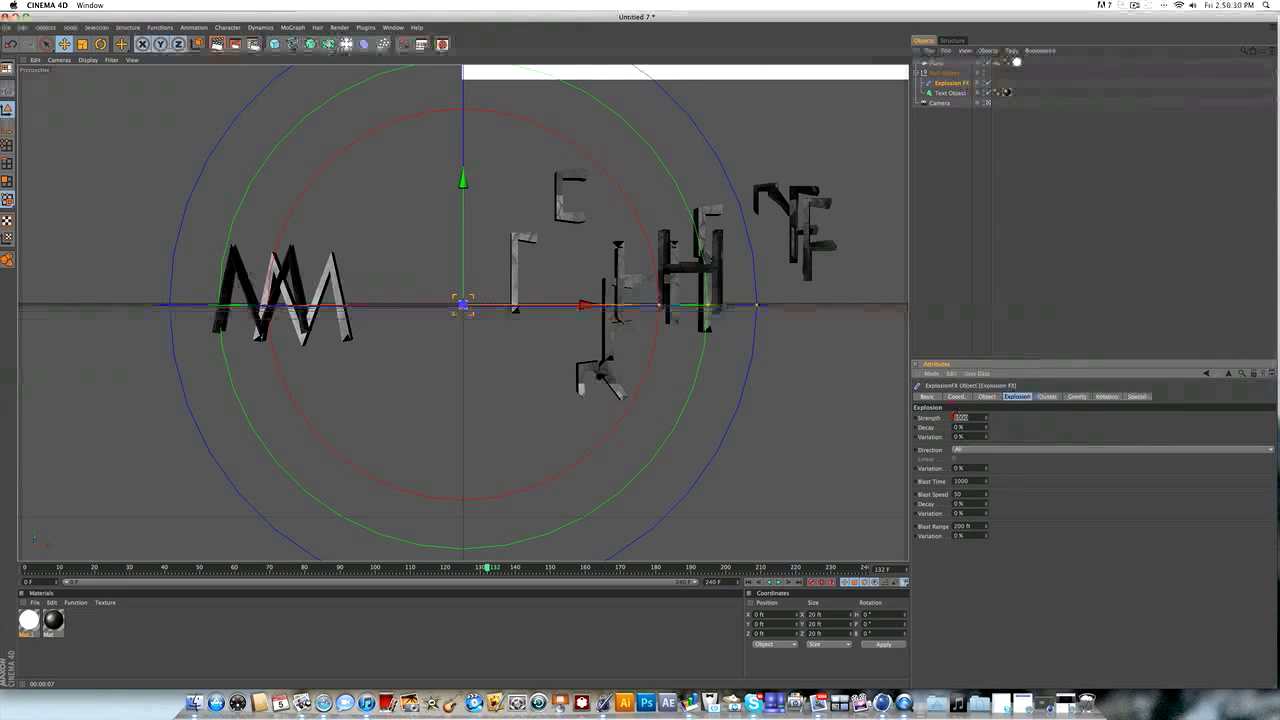
text(0)
key(Return)
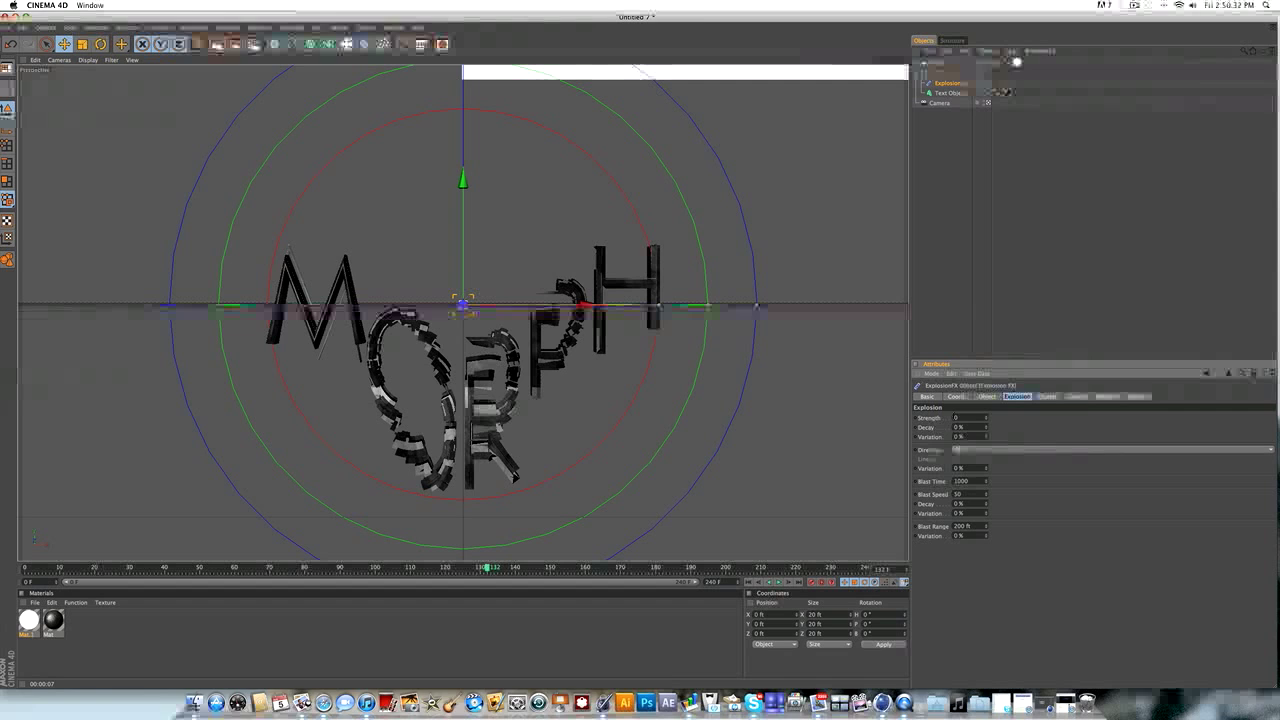
Step: Bring up the "Morph" reference video in Safari again, examine the opening shattered cluster, and return to Cinema 4D
click(337, 697)
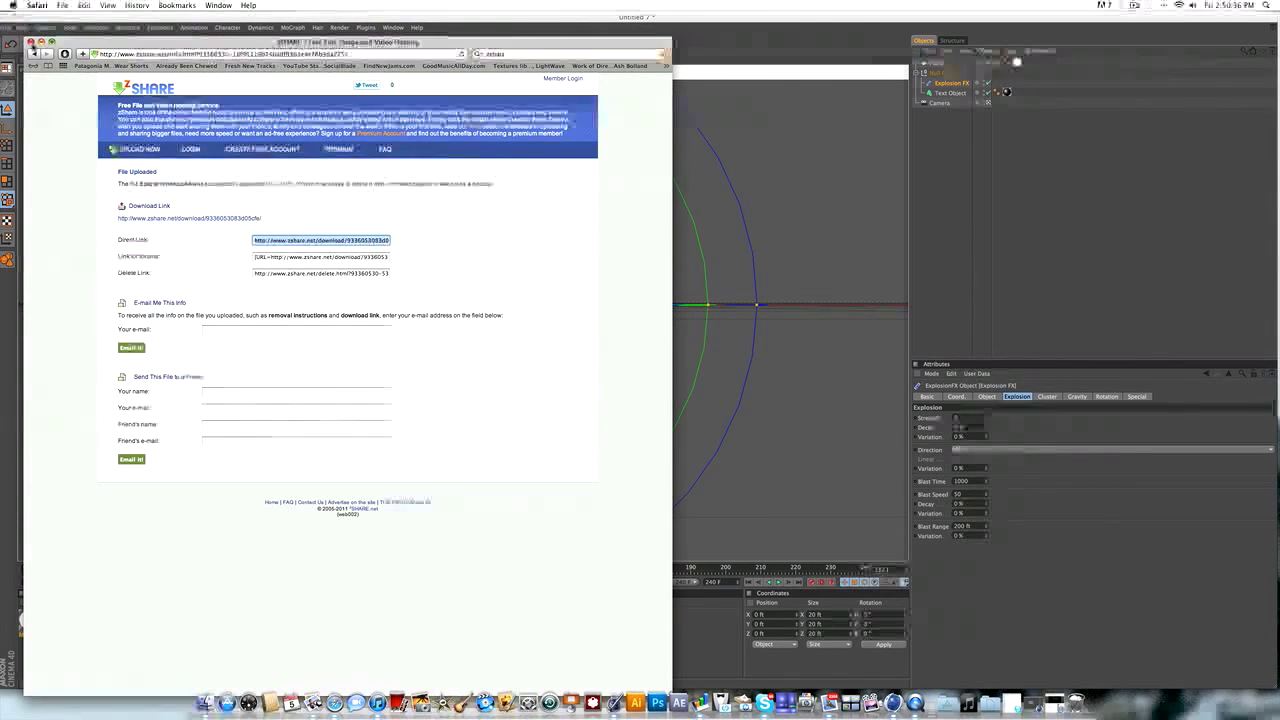
click(31, 43)
click(1057, 698)
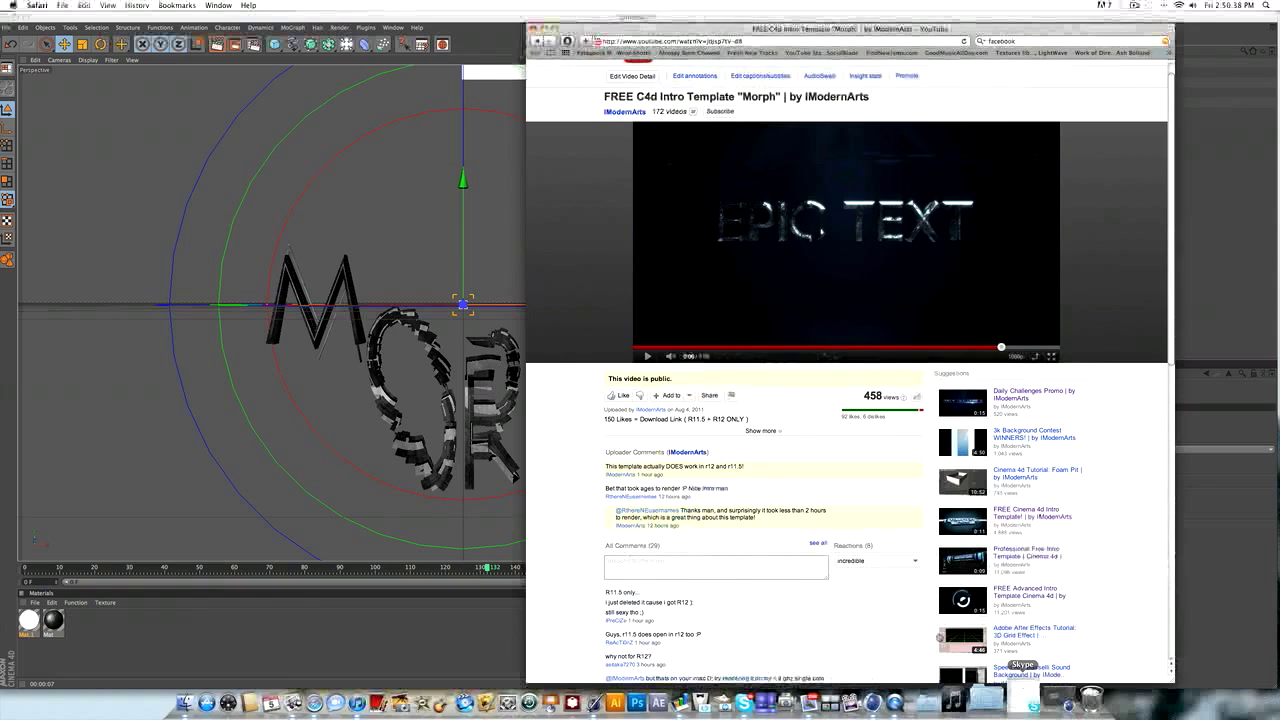
click(637, 350)
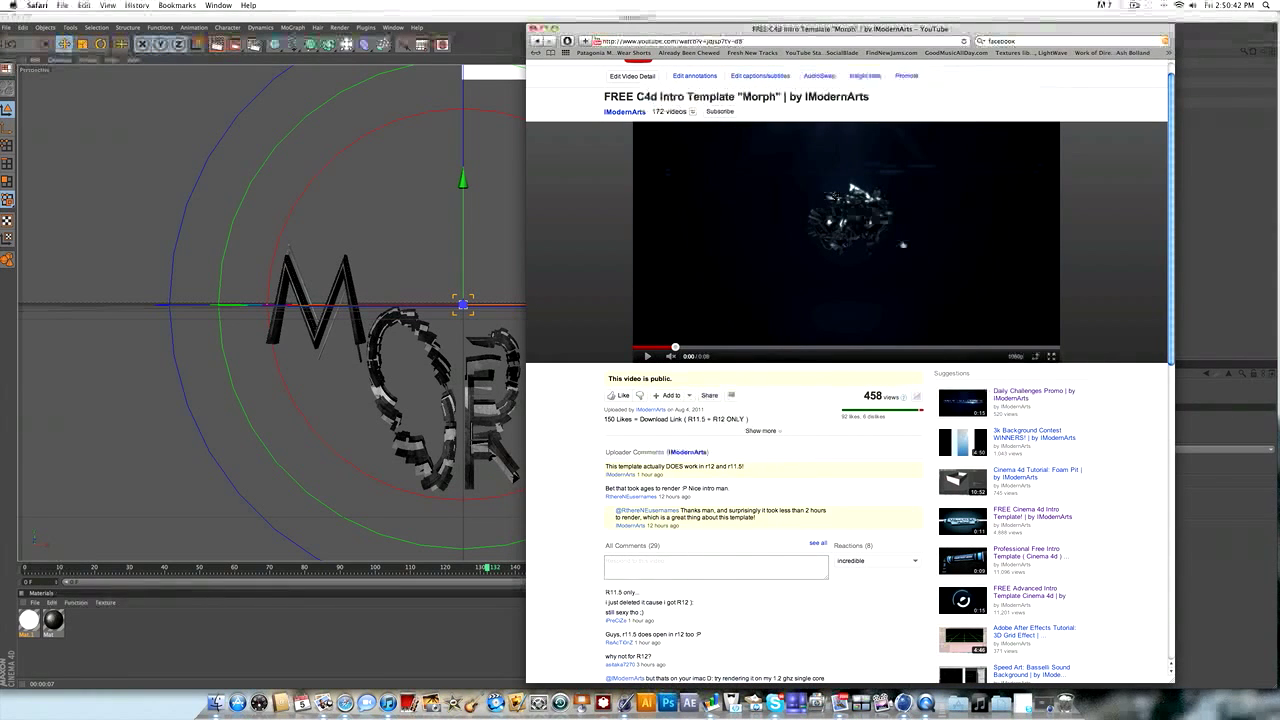
click(544, 29)
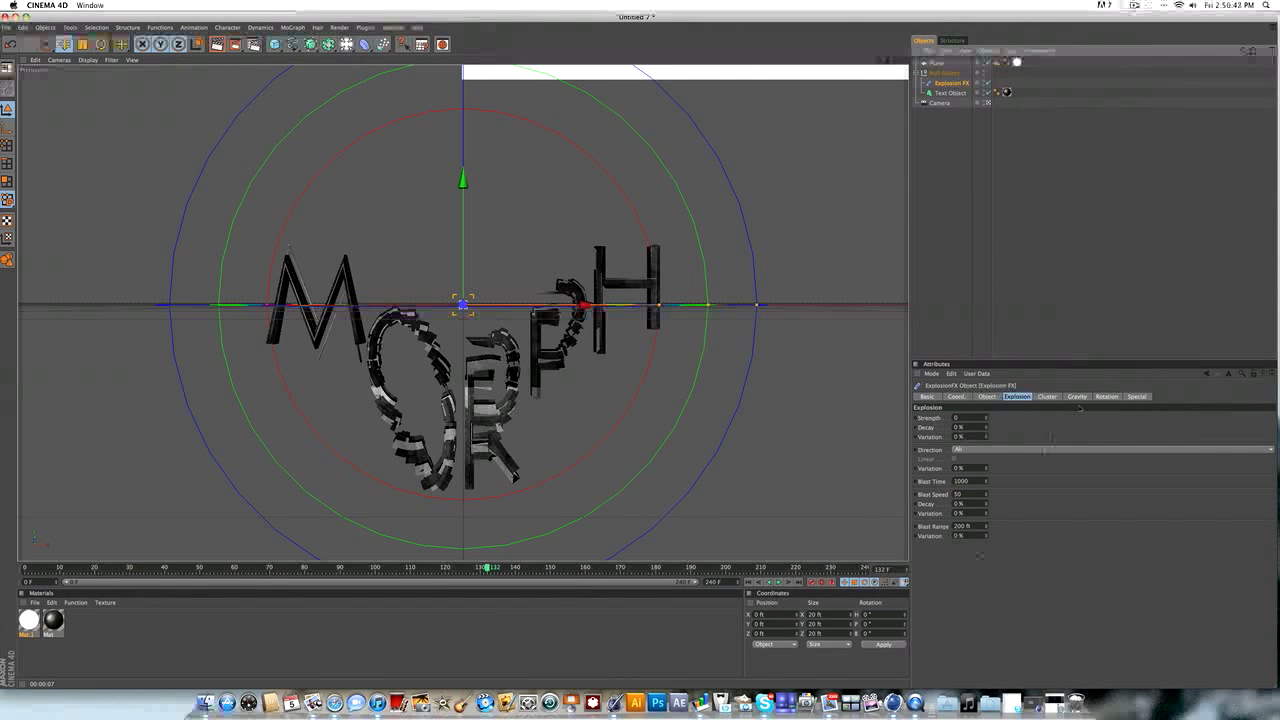
Step: Set the Explosion FX blast range to 400 ft and open the deformer's Time property
click(966, 526)
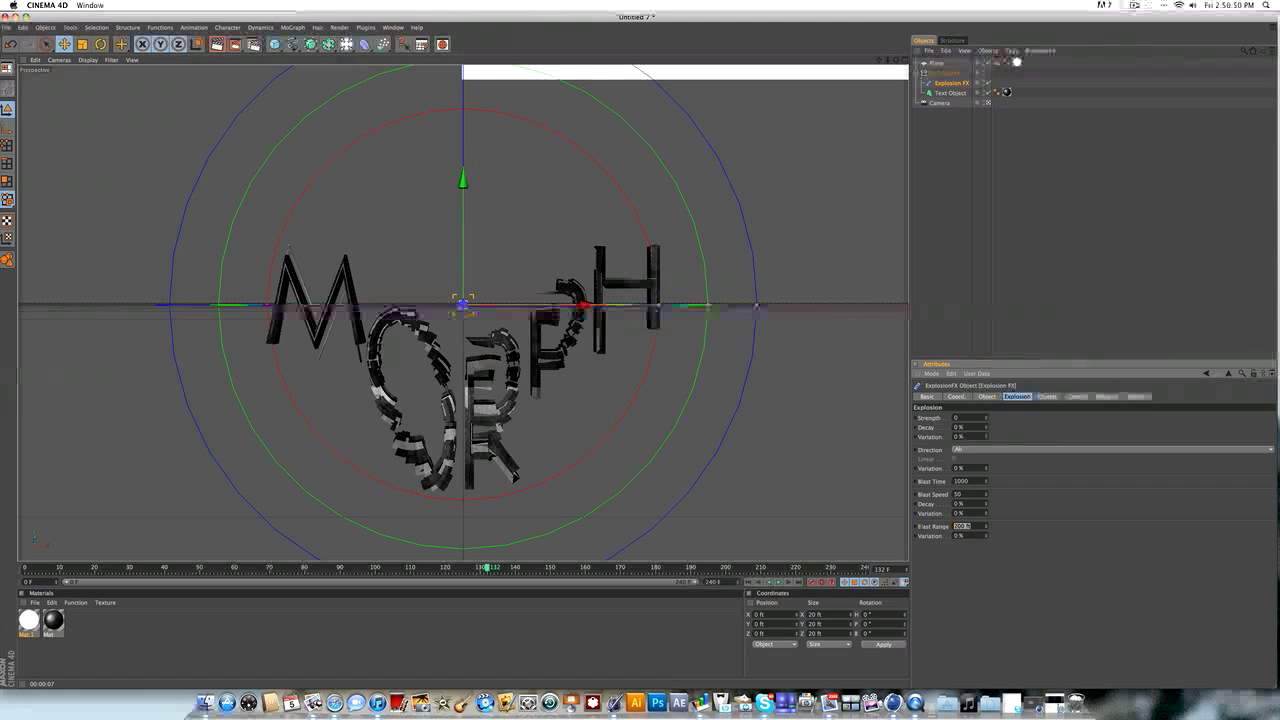
text(400)
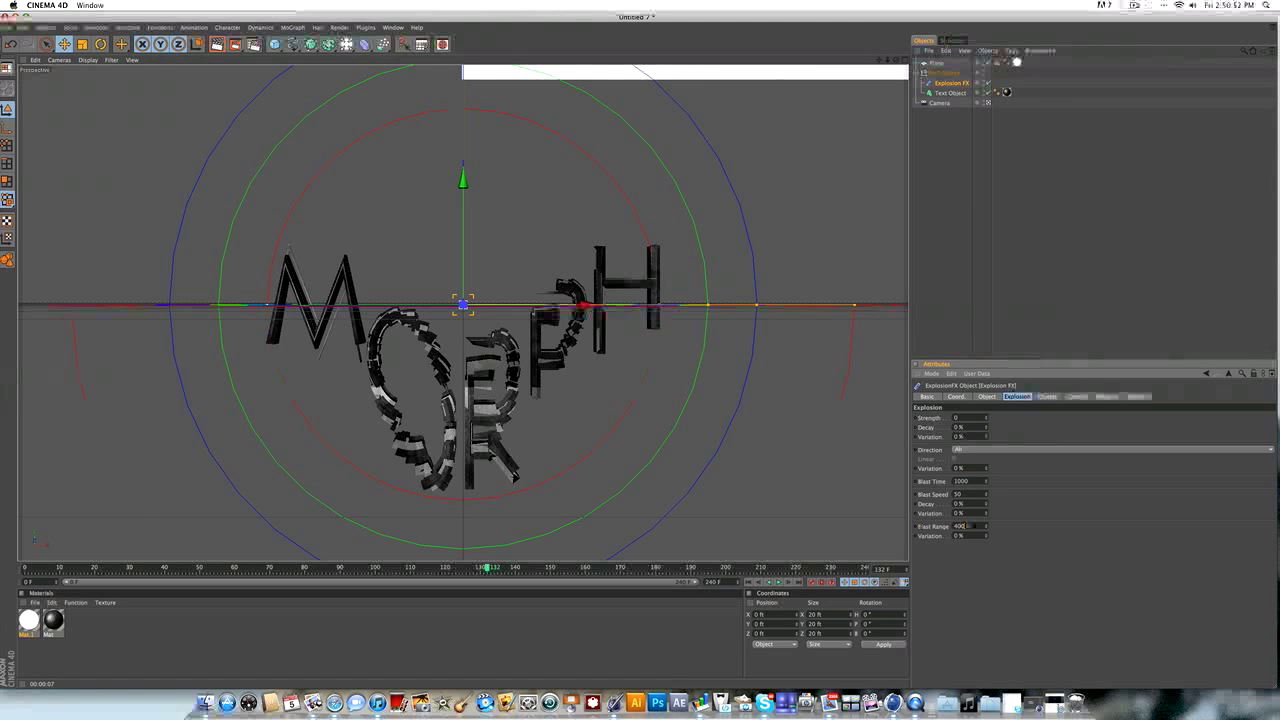
key(Return)
click(986, 396)
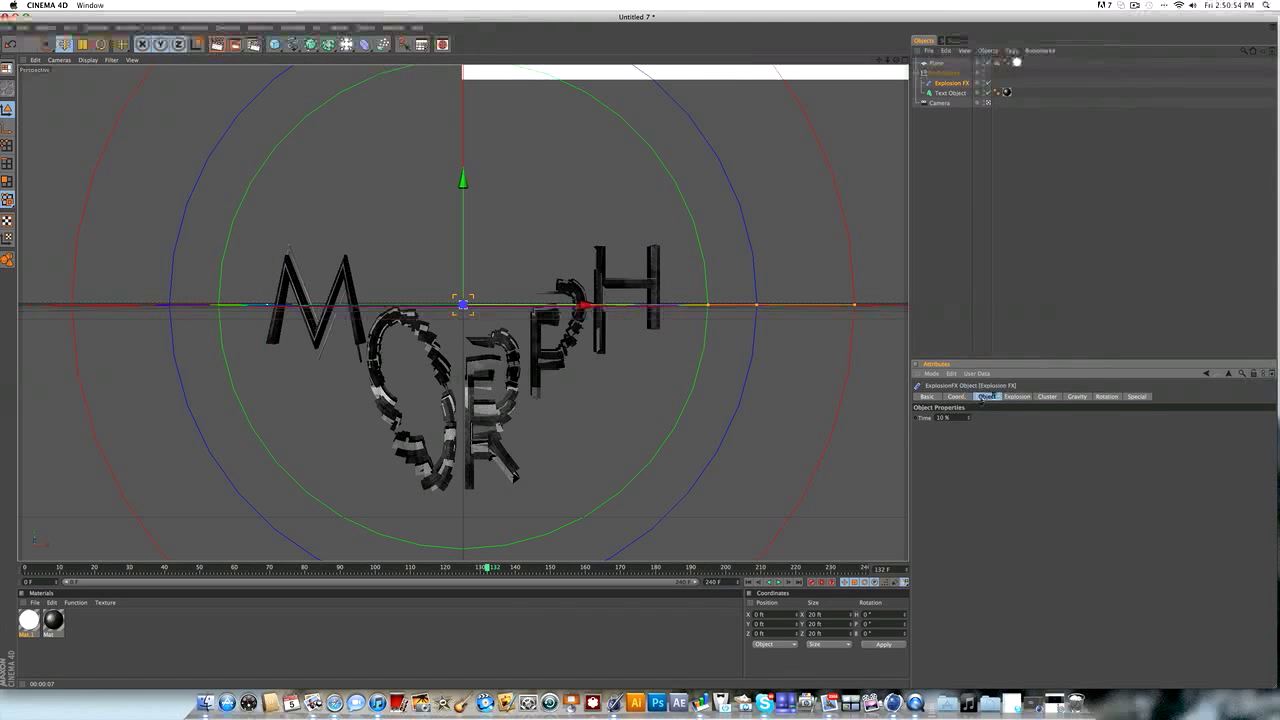
Step: Set the Explosion FX deformer's Time to 10.2 %
click(1017, 396)
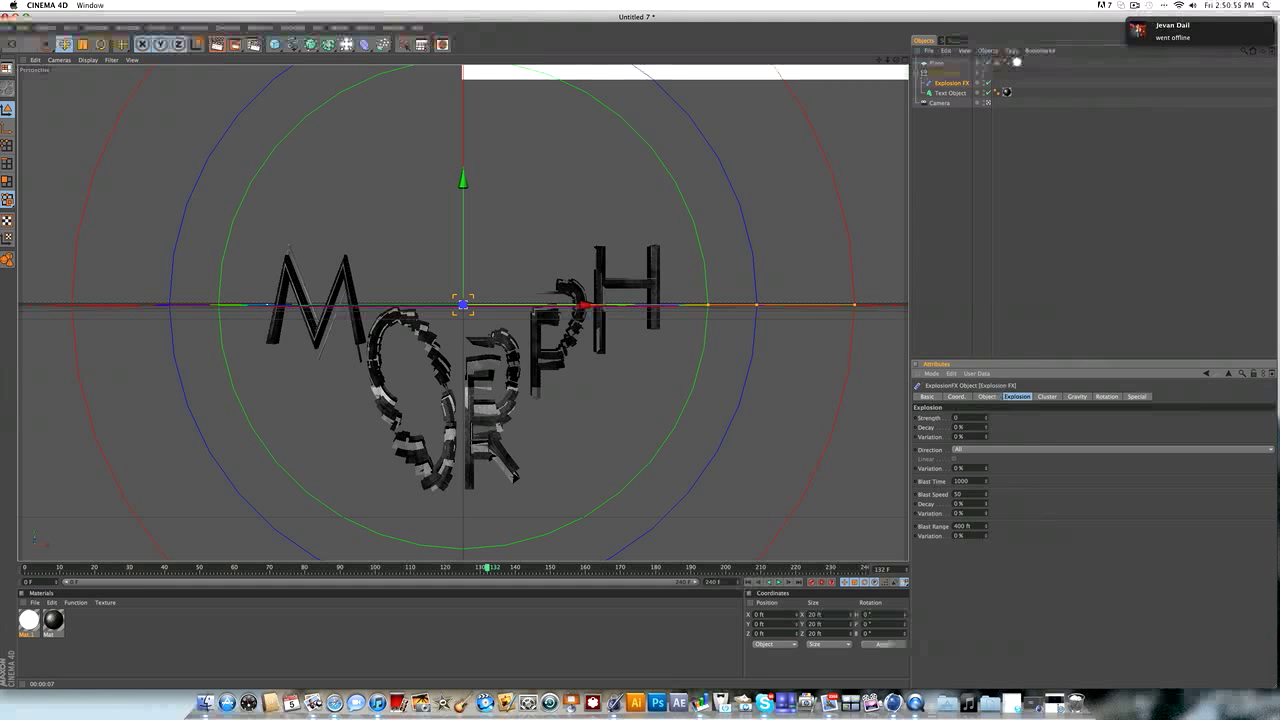
click(986, 396)
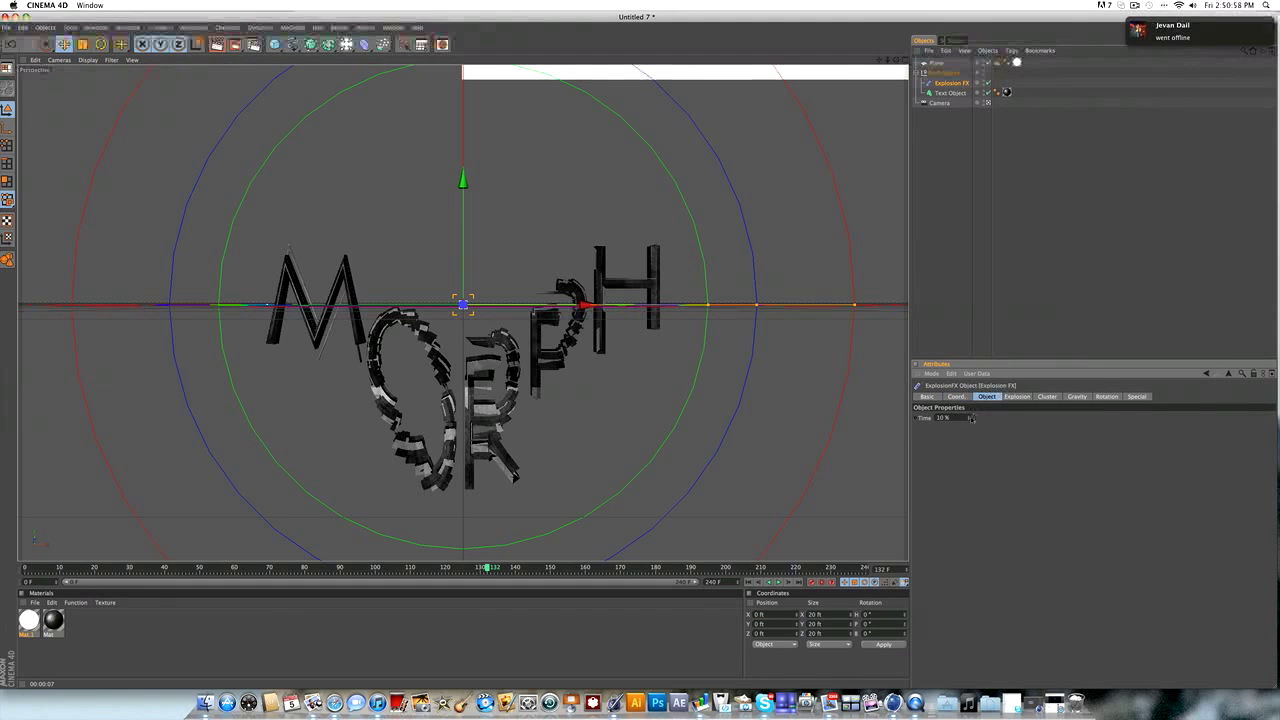
mouse_move(968, 418)
mouse_down()
mouse_move(968, 455)
mouse_move(968, 406)
mouse_move(968, 418)
mouse_up()
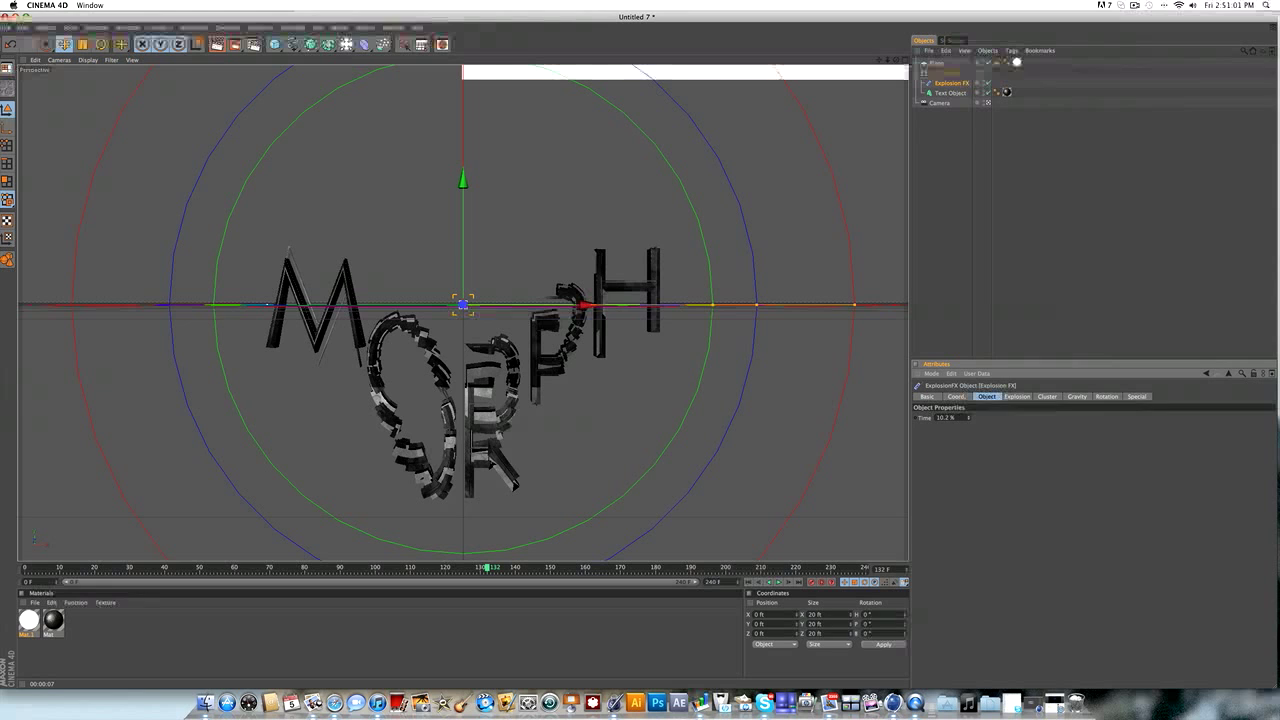
Step: Set the Explosion FX gravity direction to None
click(1078, 397)
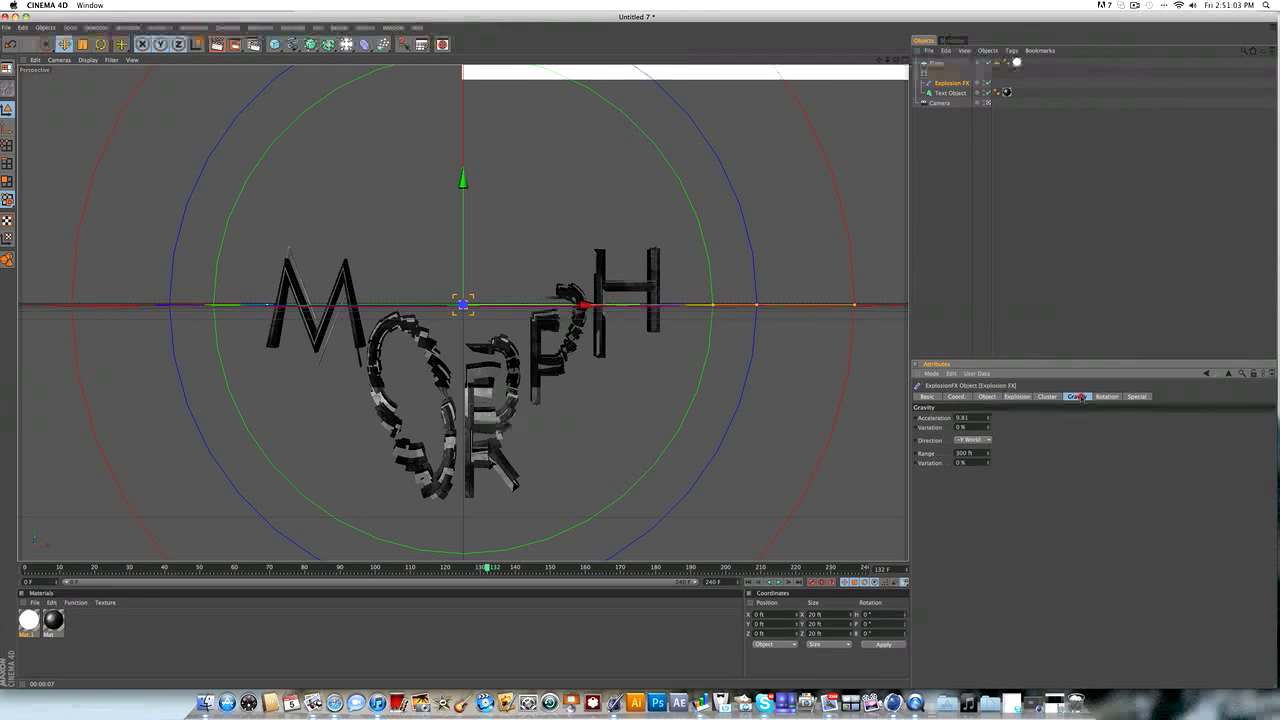
click(978, 440)
click(965, 449)
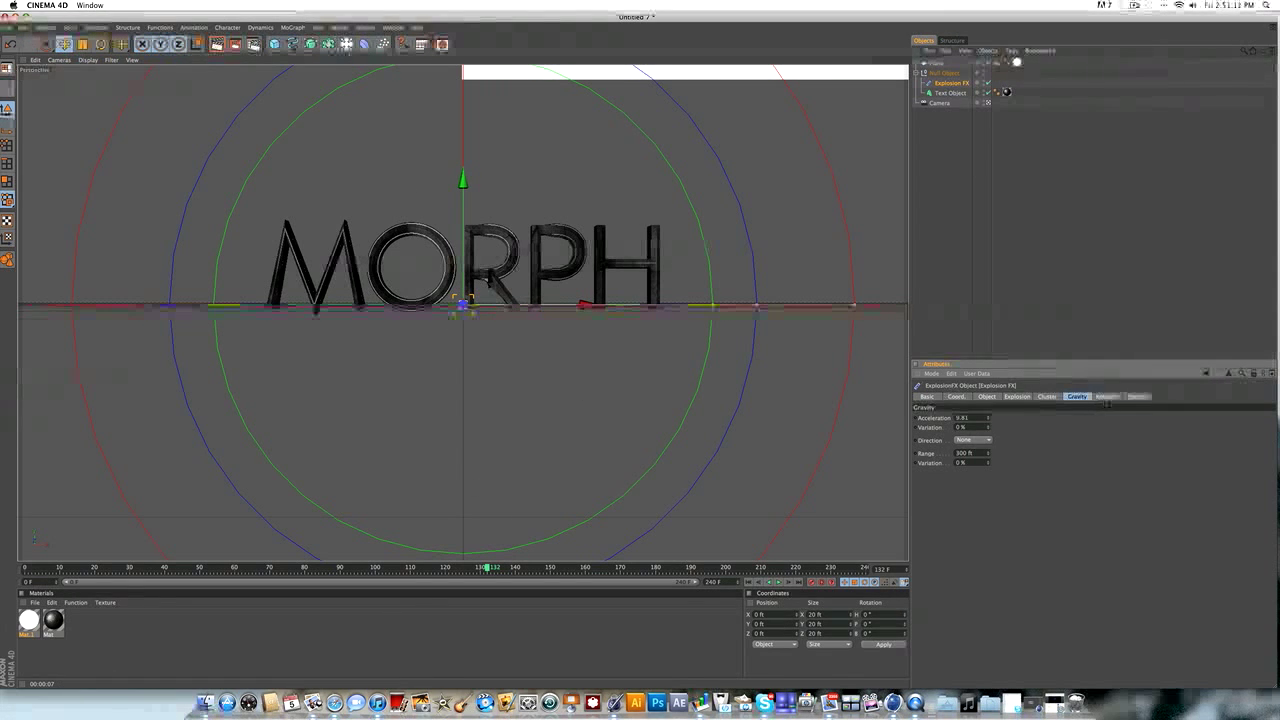
Step: Raise the Explosion FX rotation speed so the text fragments twist, and render the active view
click(1107, 397)
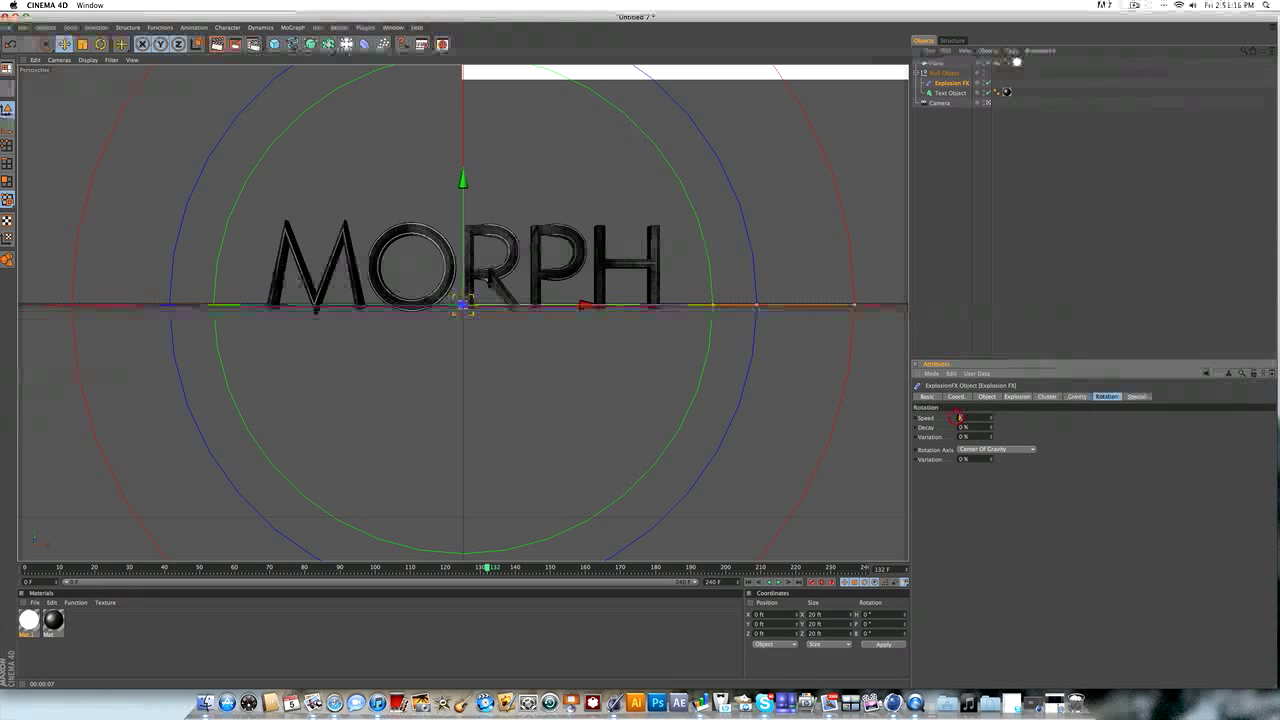
key(Return)
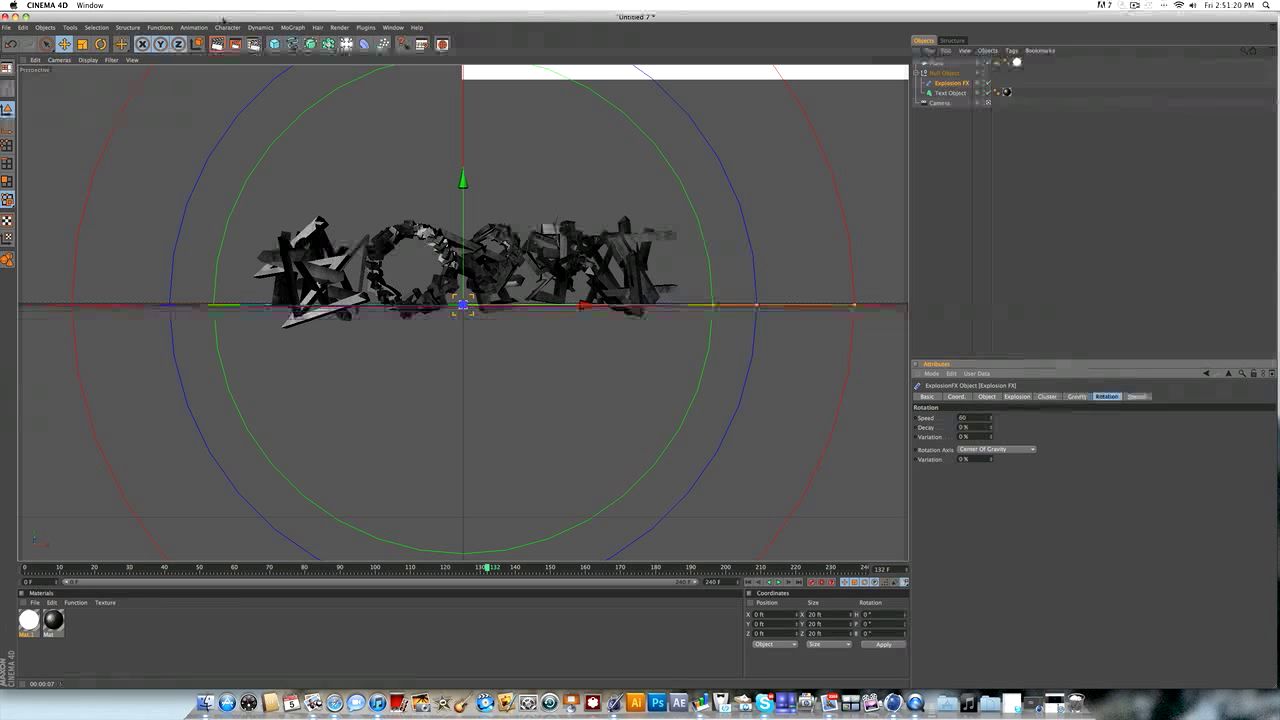
key(super+r)
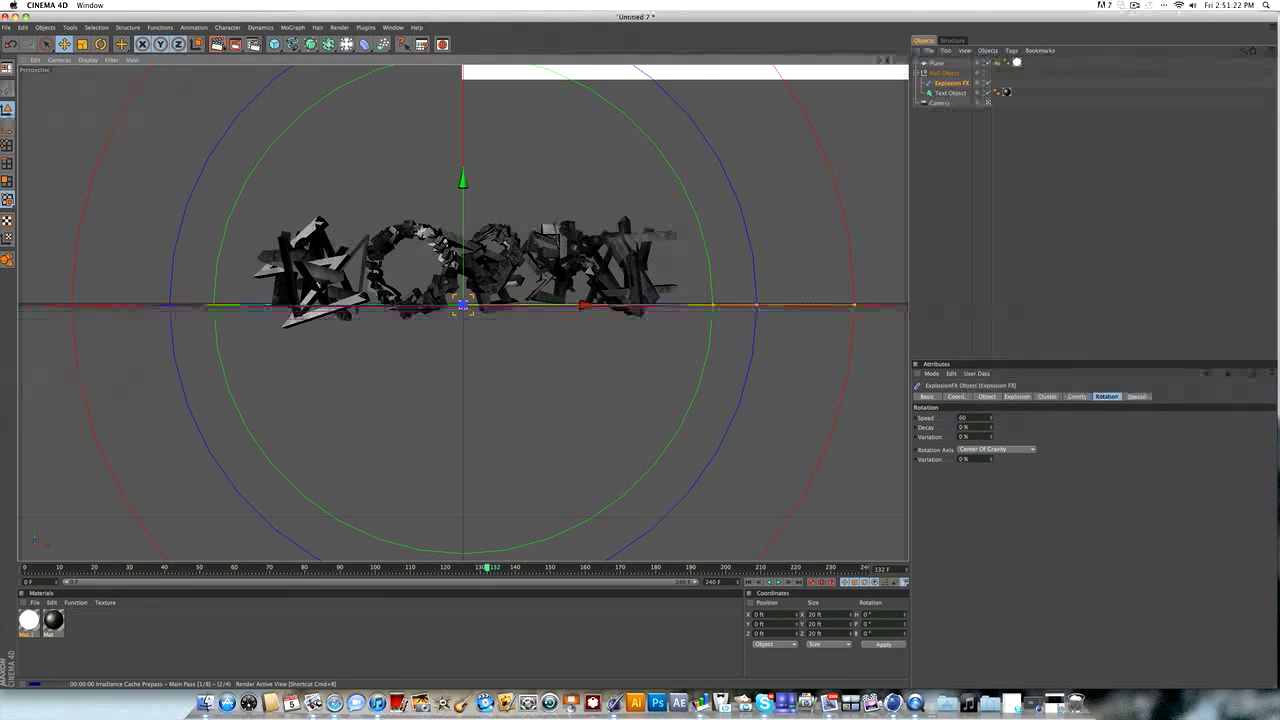
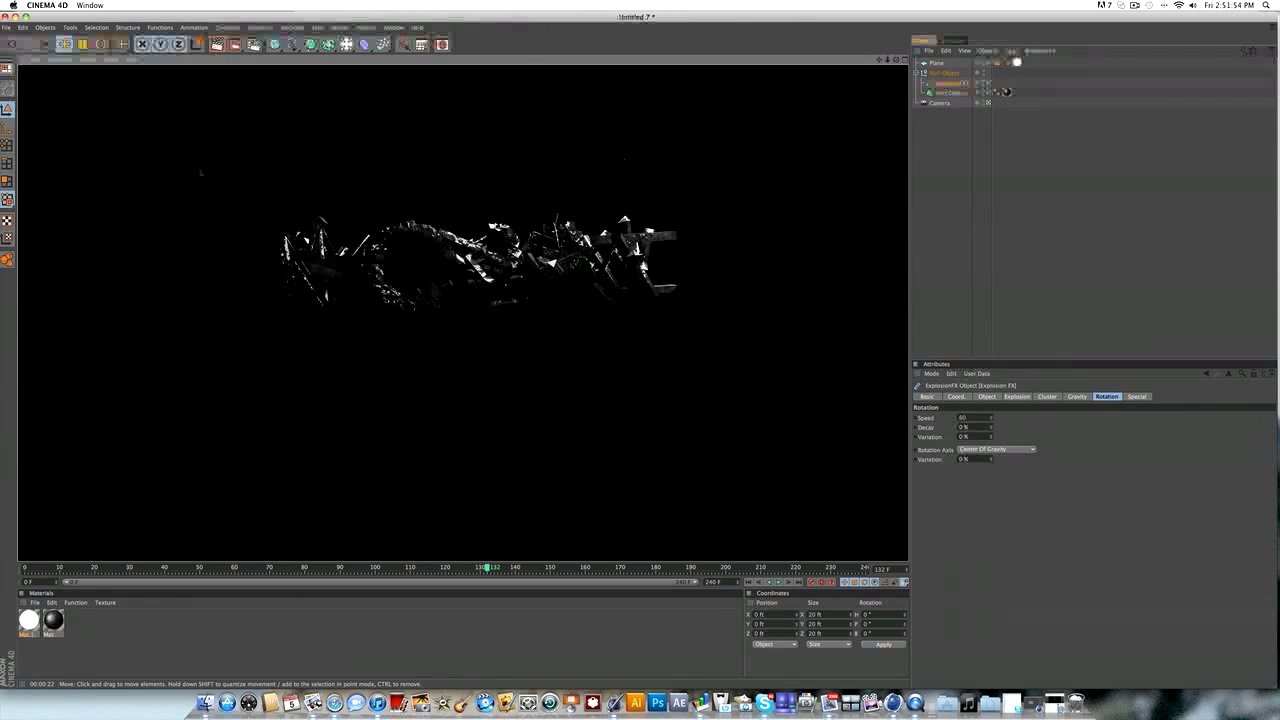
Step: Go to frame 0 and keyframe the Explosion FX Time property at 30 %
drag(268, 570, 218, 568)
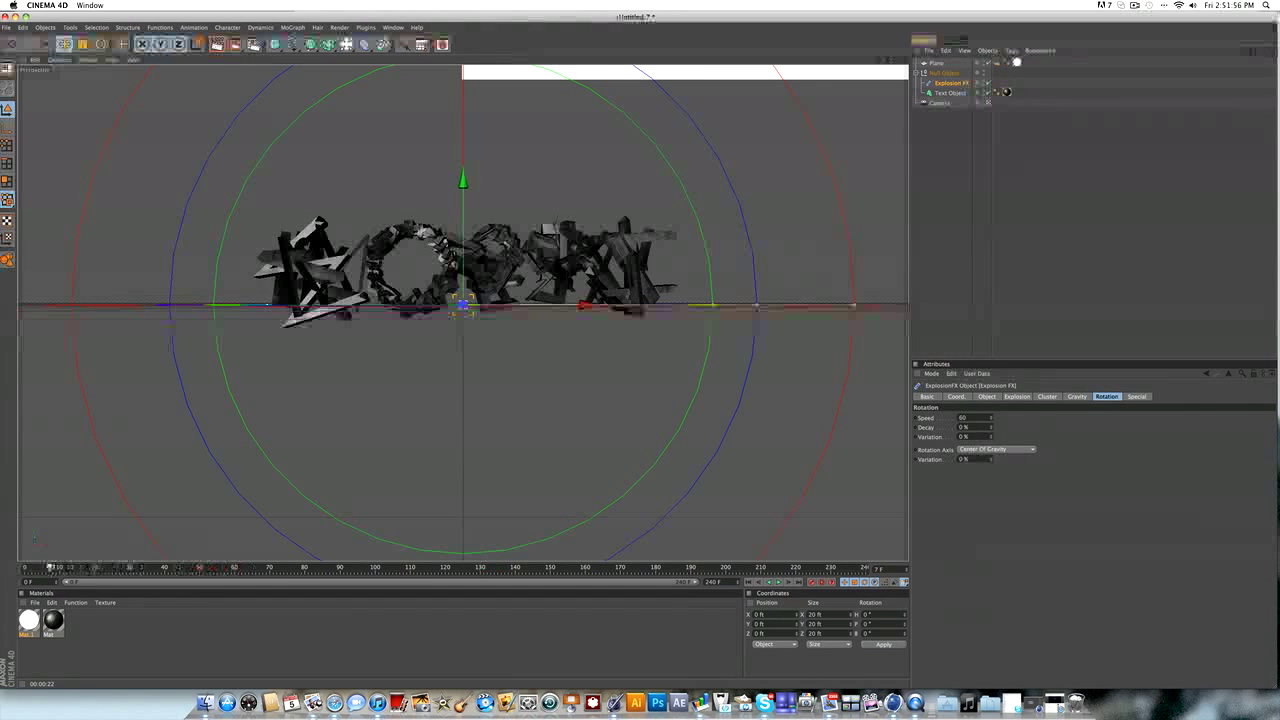
drag(50, 568, 22, 570)
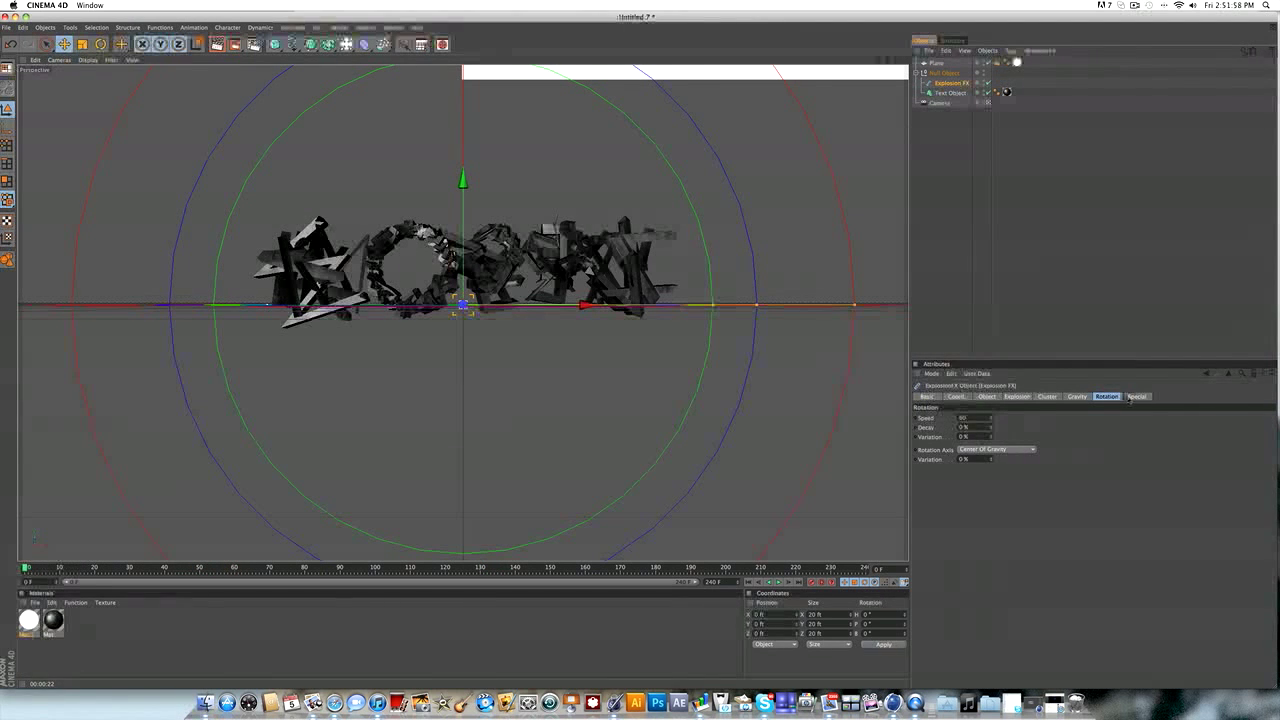
click(1077, 396)
click(1047, 396)
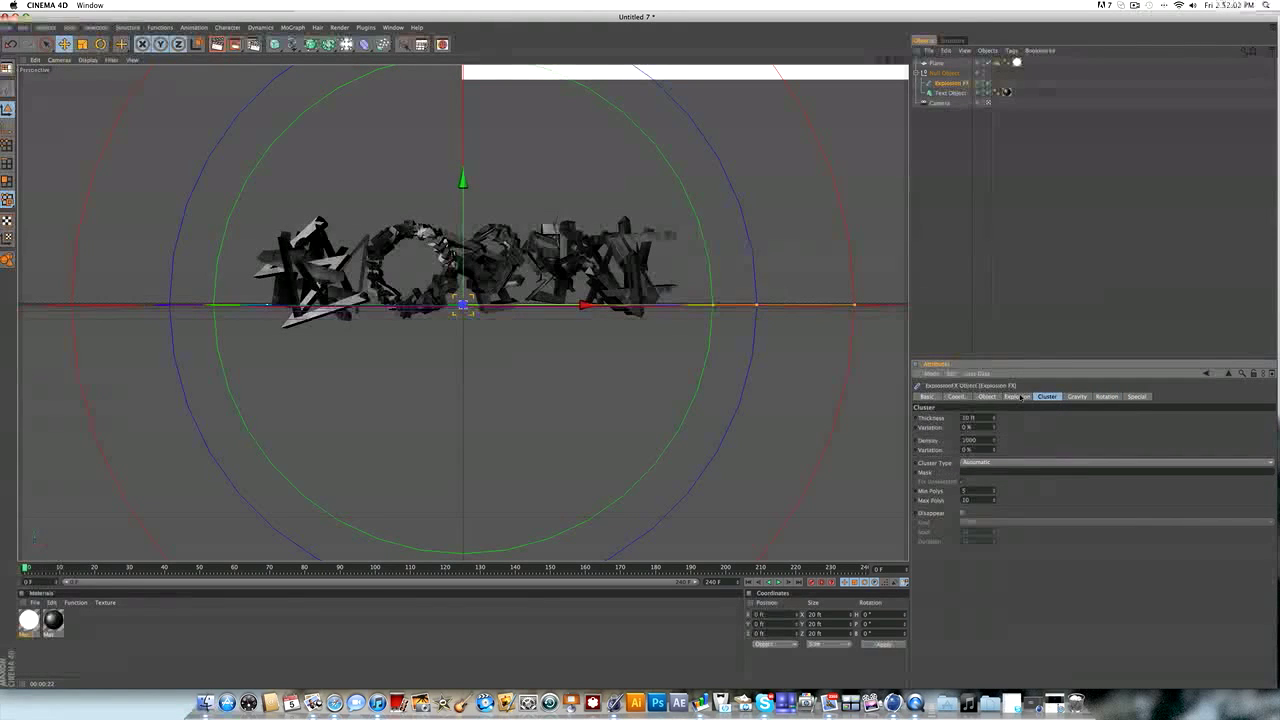
click(1018, 396)
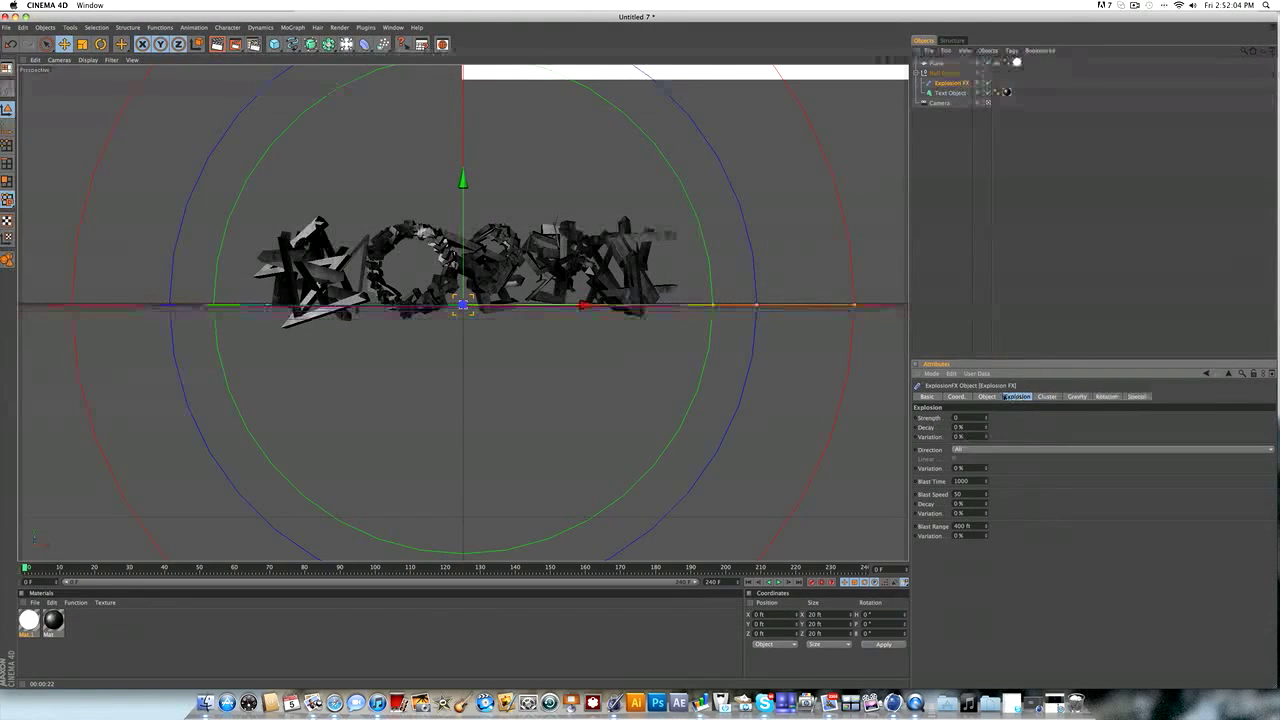
click(988, 397)
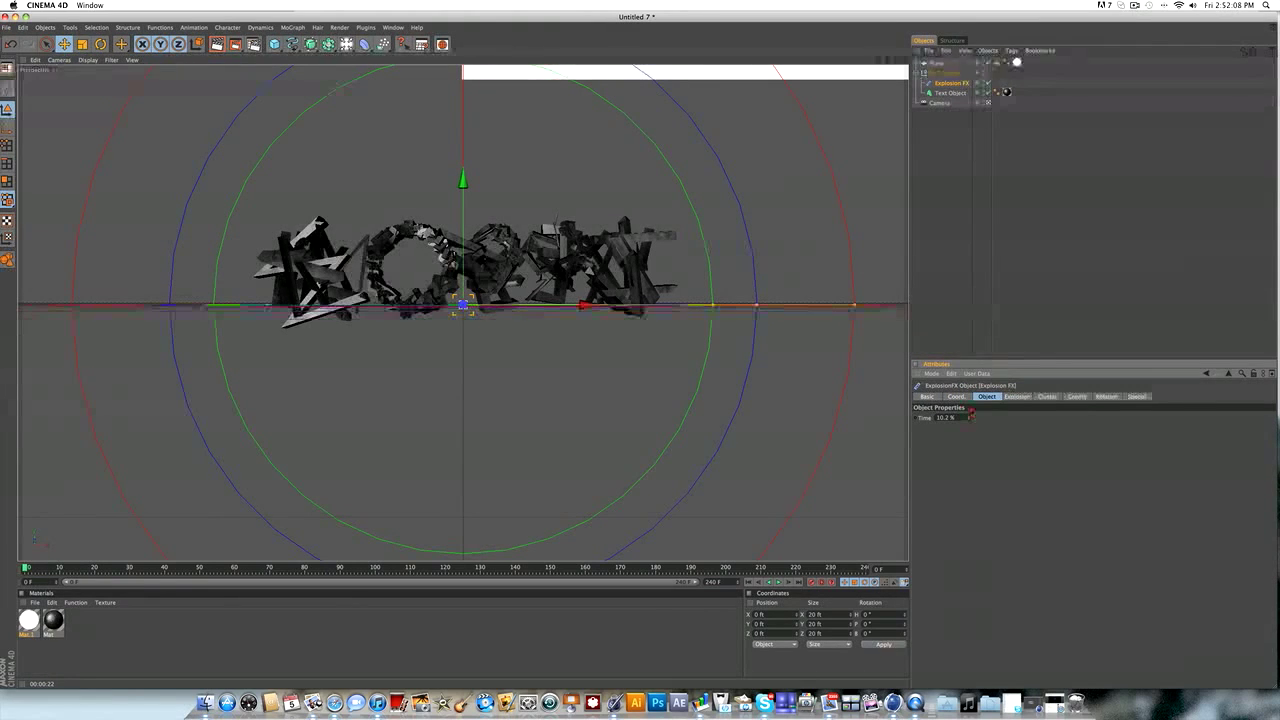
mouse_move(969, 418)
mouse_down()
mouse_move(969, 450)
mouse_move(969, 417)
mouse_up()
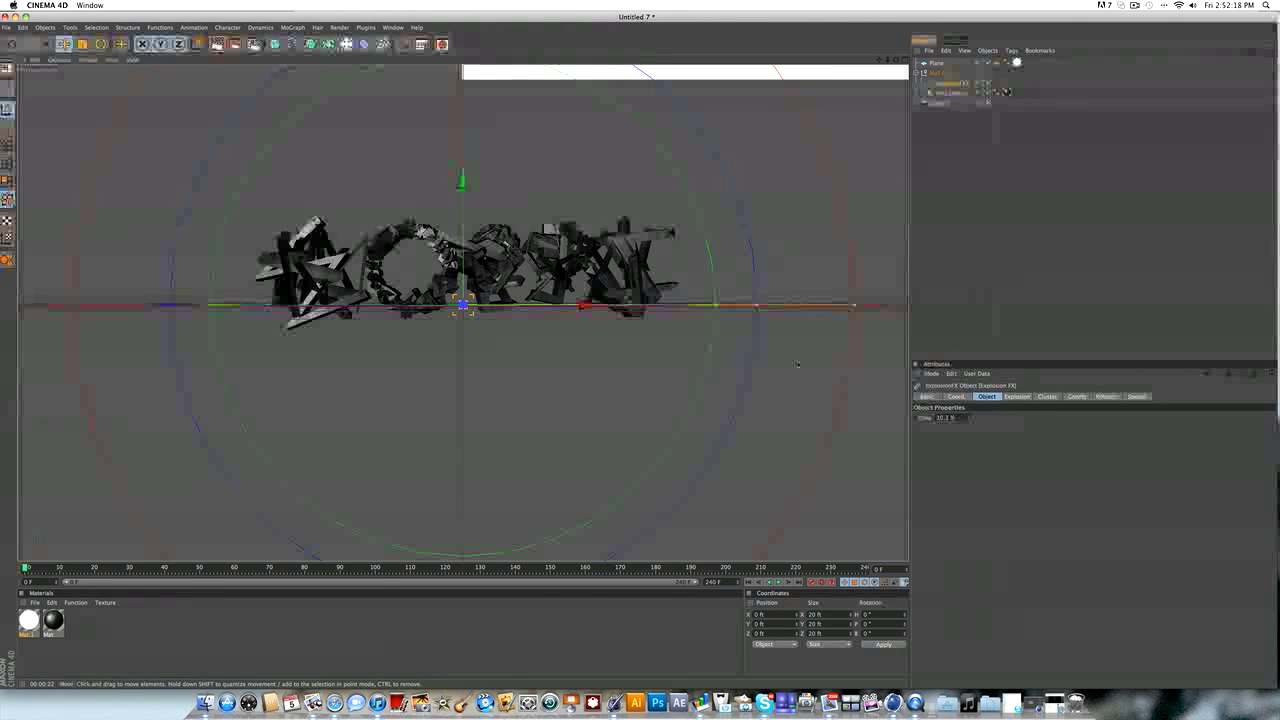
click(945, 417)
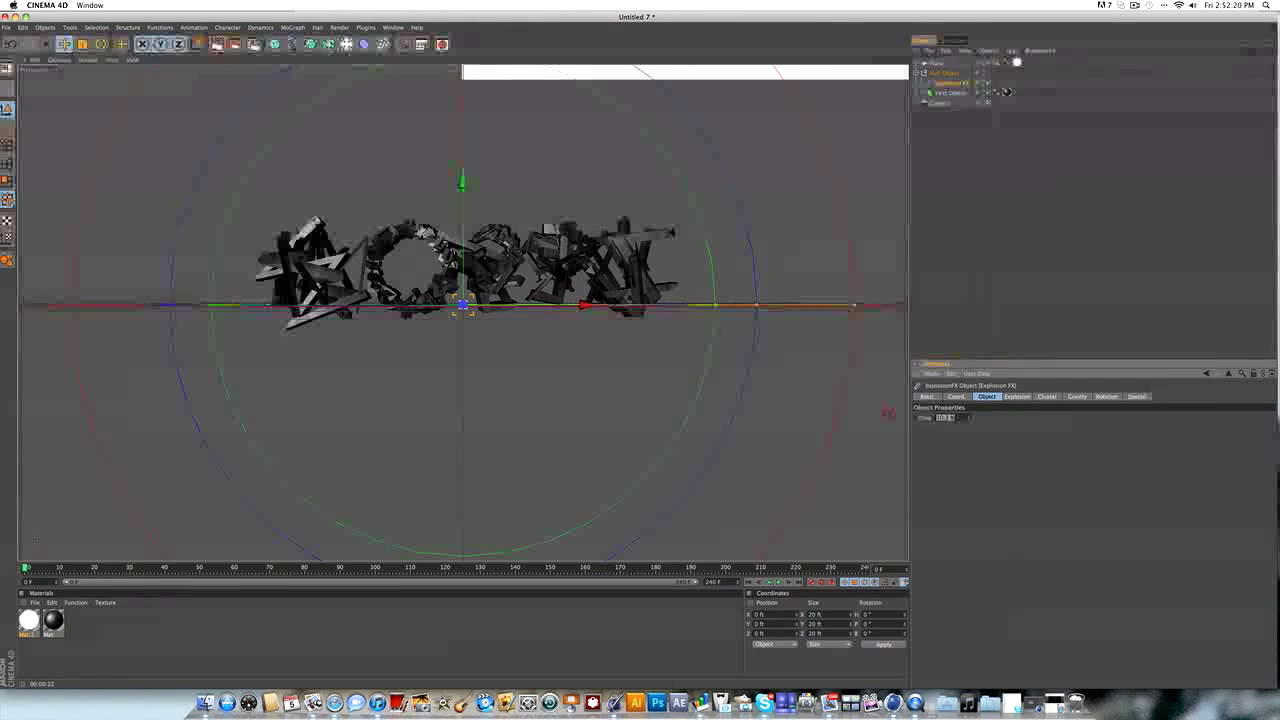
text(30)
key(Return)
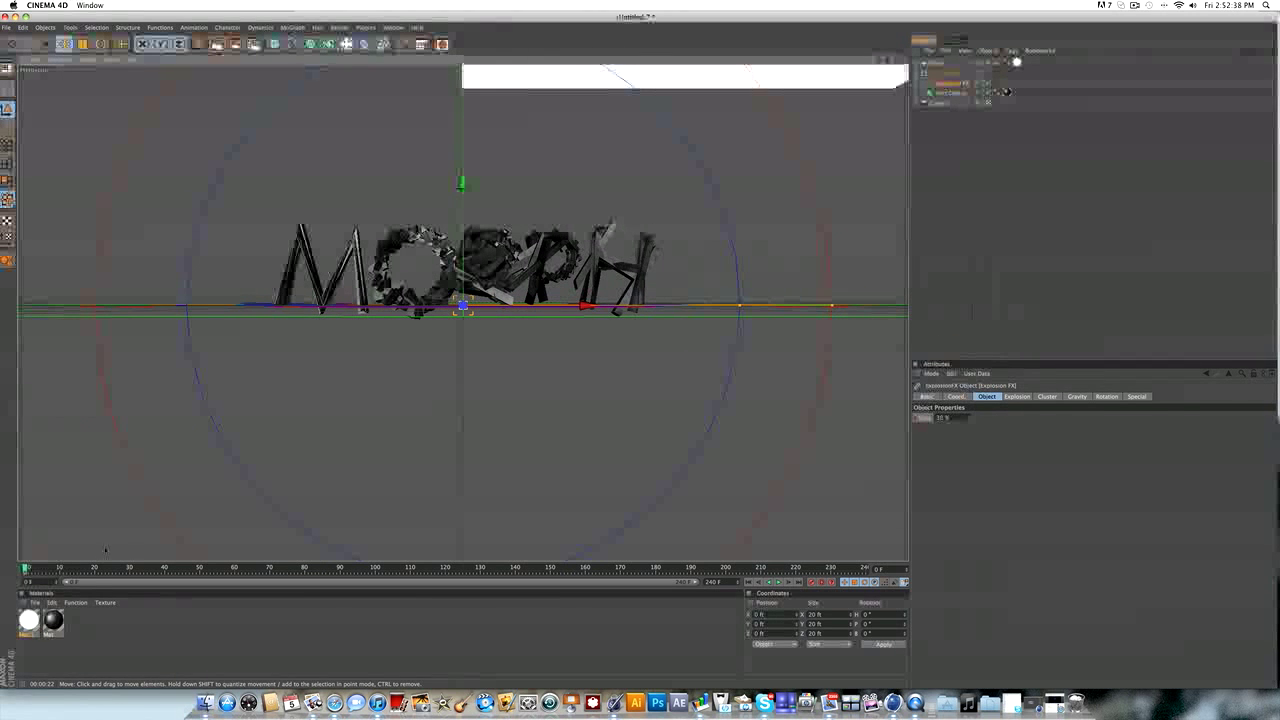
Step: Keyframe the Explosion FX Time property at 25 % on frame 60
click(234, 567)
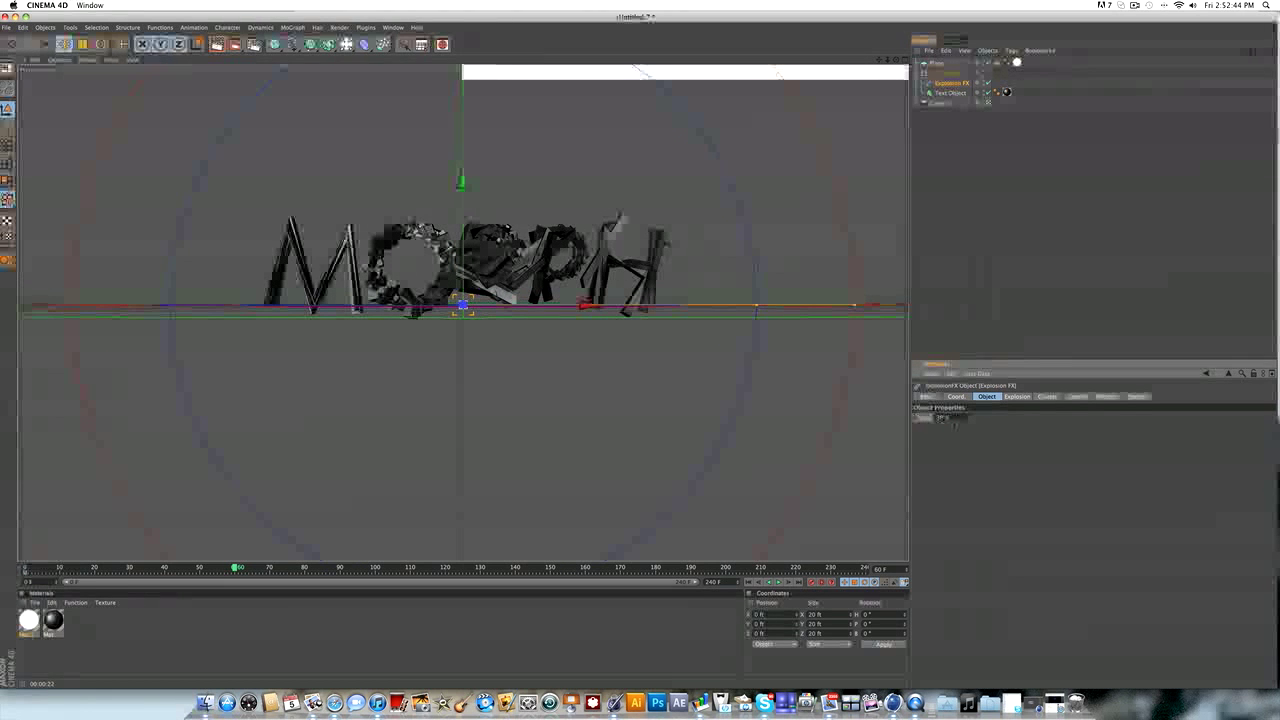
drag(955, 420, 925, 419)
text(25)
key(Return)
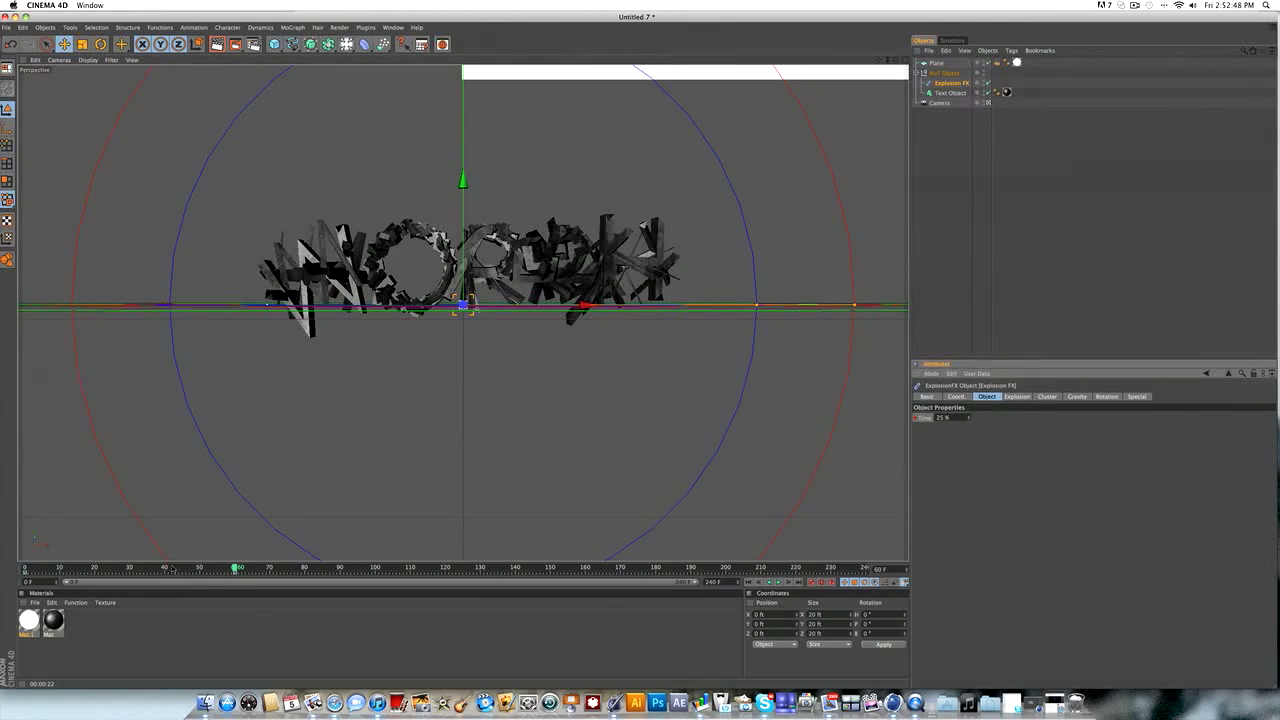
Step: Keyframe the Explosion FX Time property at 0 % on frame 180
drag(172, 568, 238, 567)
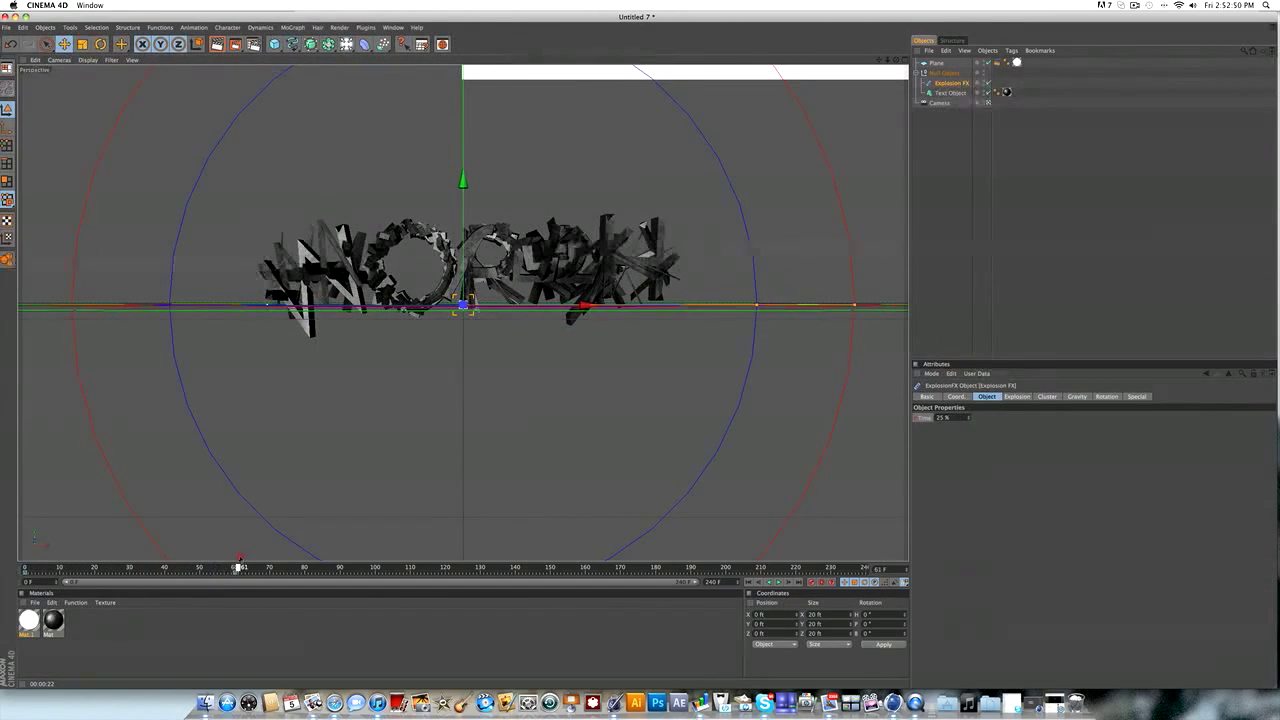
drag(420, 567, 481, 567)
click(655, 567)
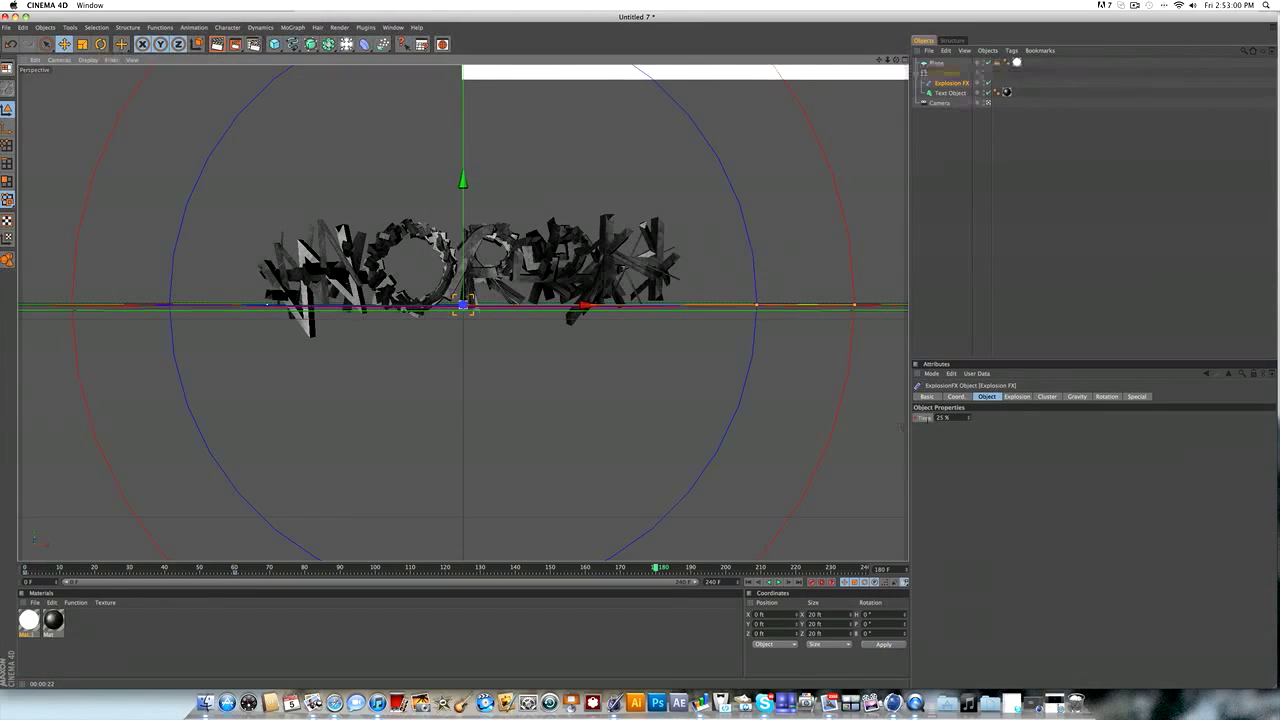
click(928, 418)
text(0)
key(Return)
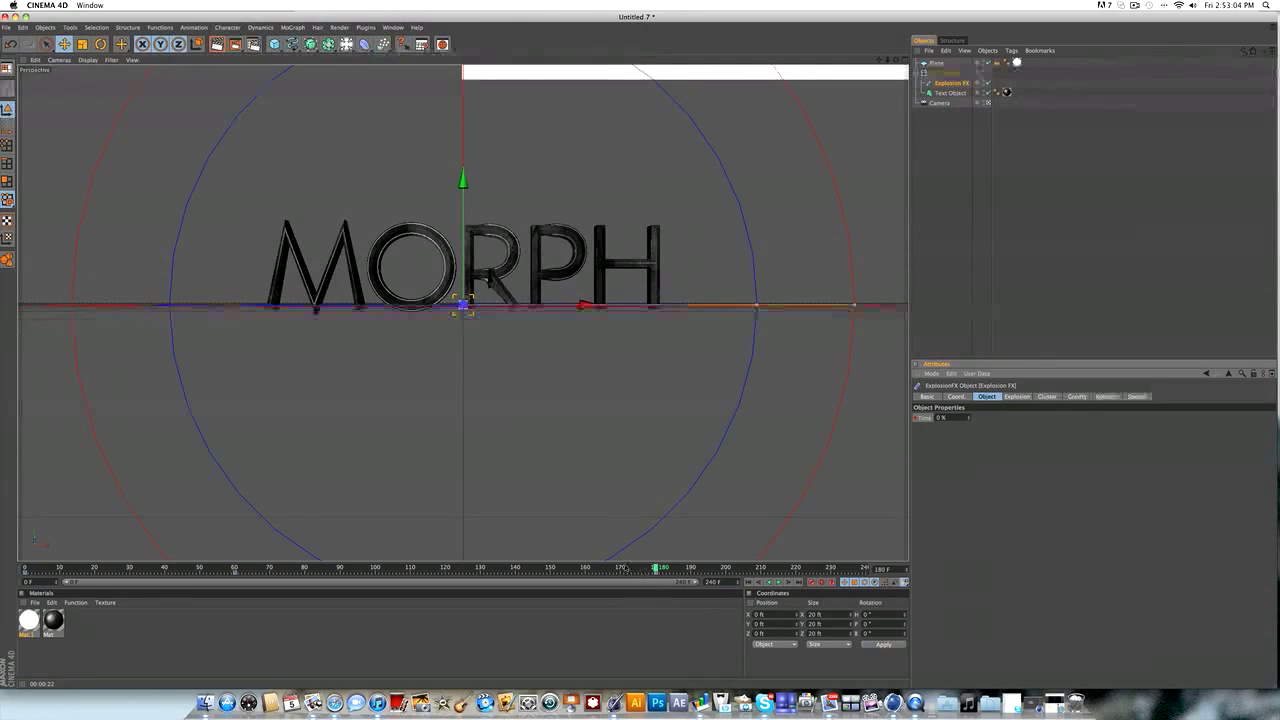
Step: Play the explosion animation from frame 0 and render the assembled text at frame 184
drag(622, 568, 25, 568)
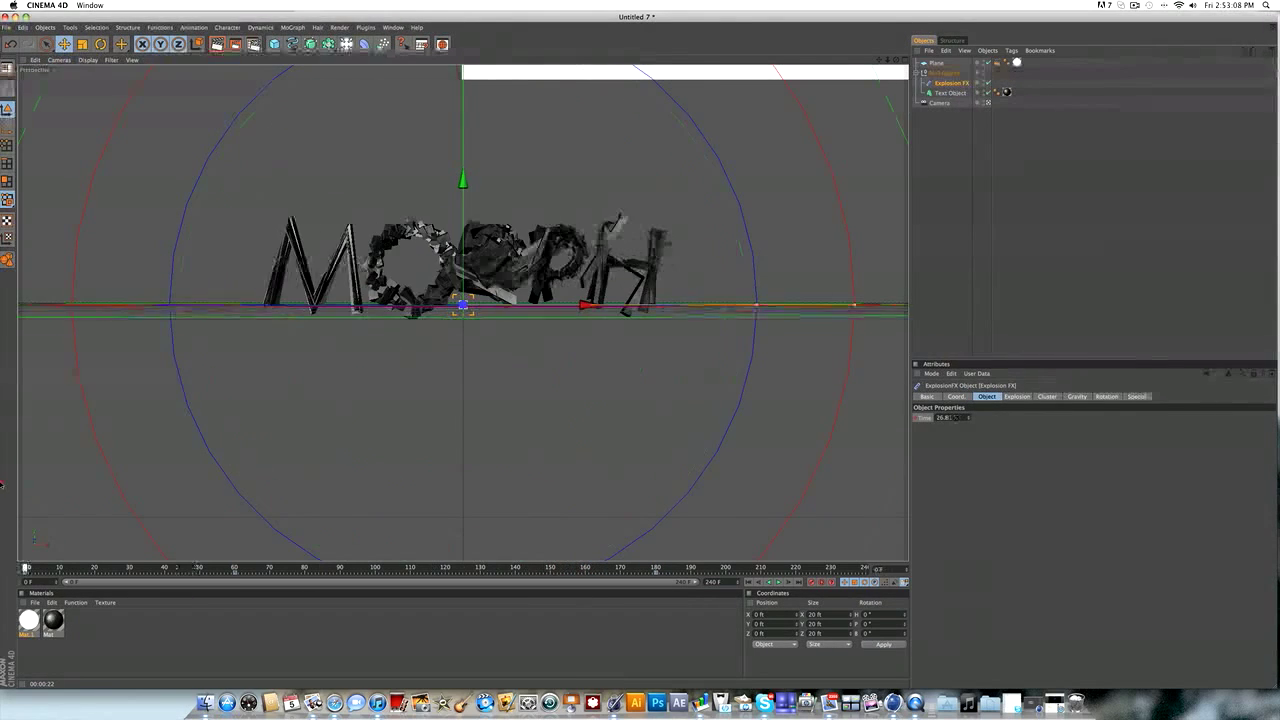
click(779, 581)
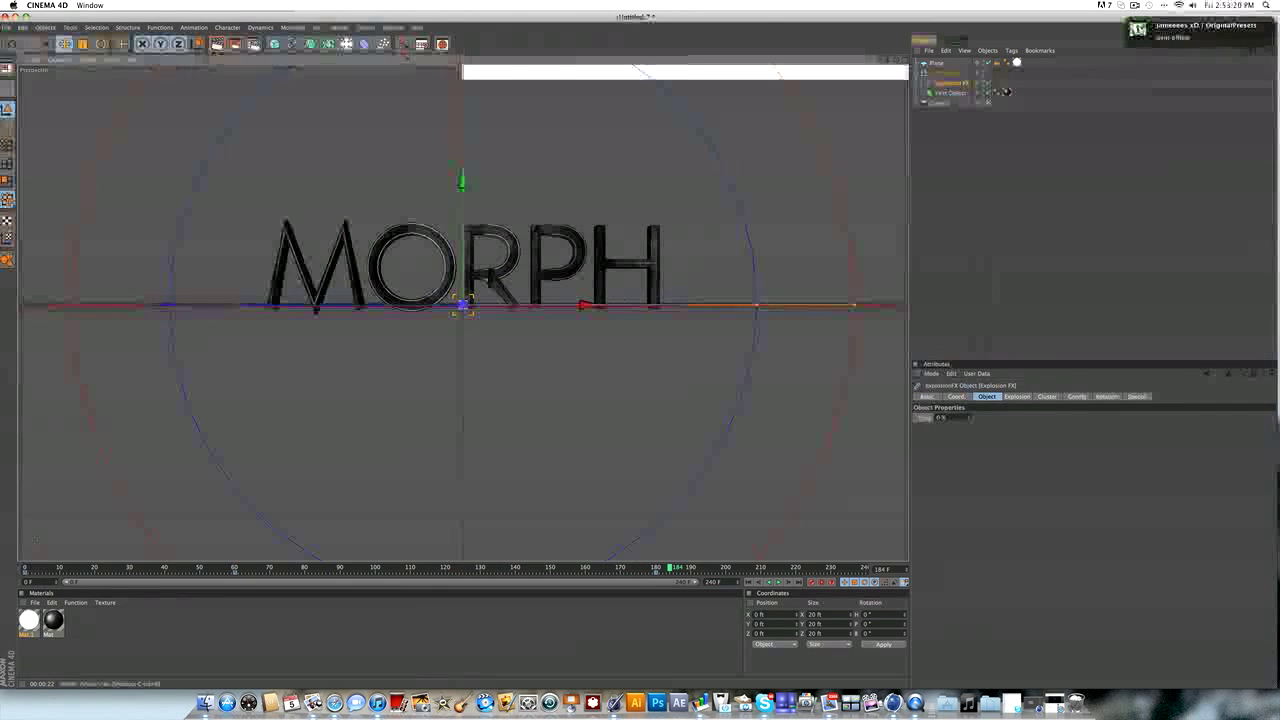
key(super+r)
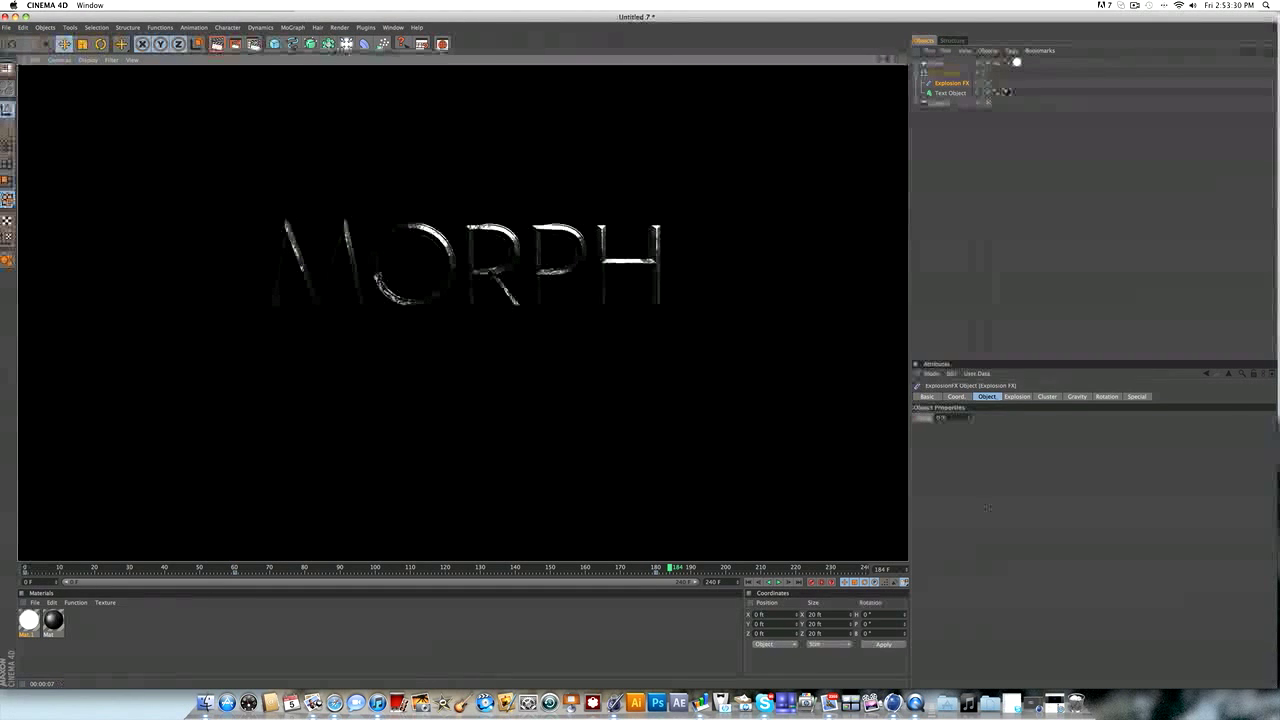
key(F8)
drag(713, 568, 674, 568)
Step: Keyframe the Explosion FX cluster thickness at 10 ft on frame 120 and 0 ft on frame 160
click(1020, 397)
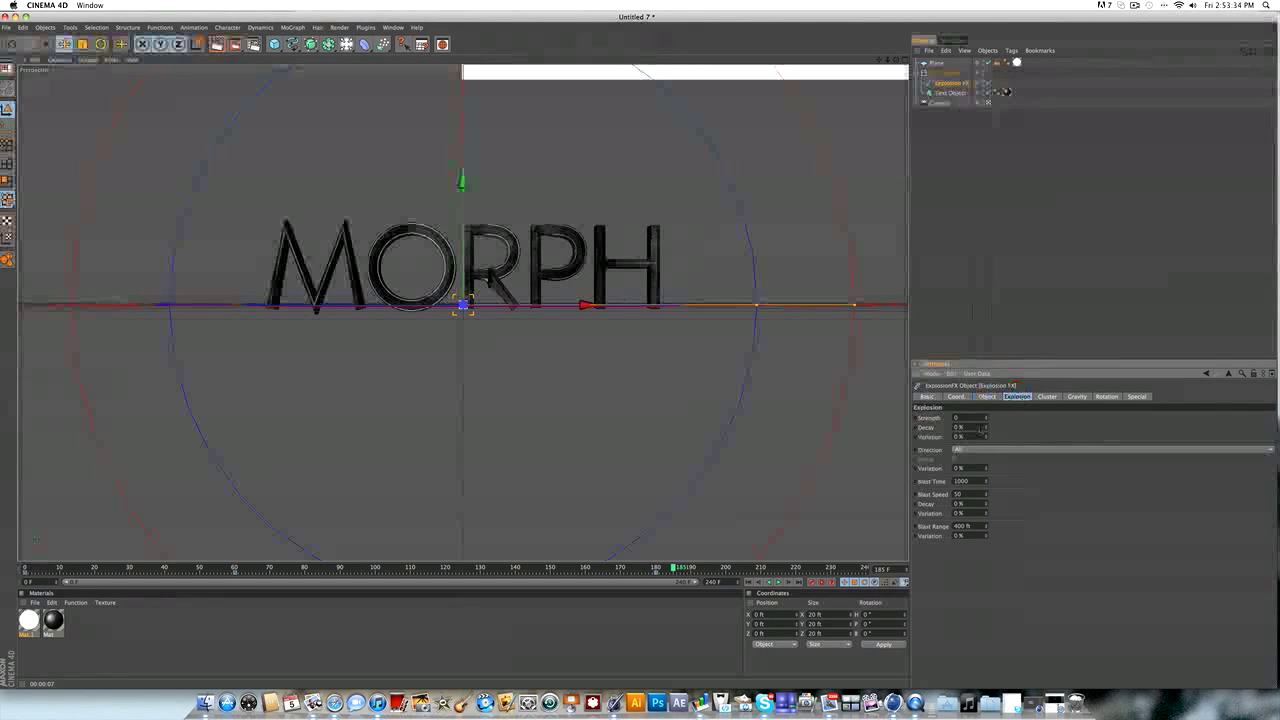
click(1047, 397)
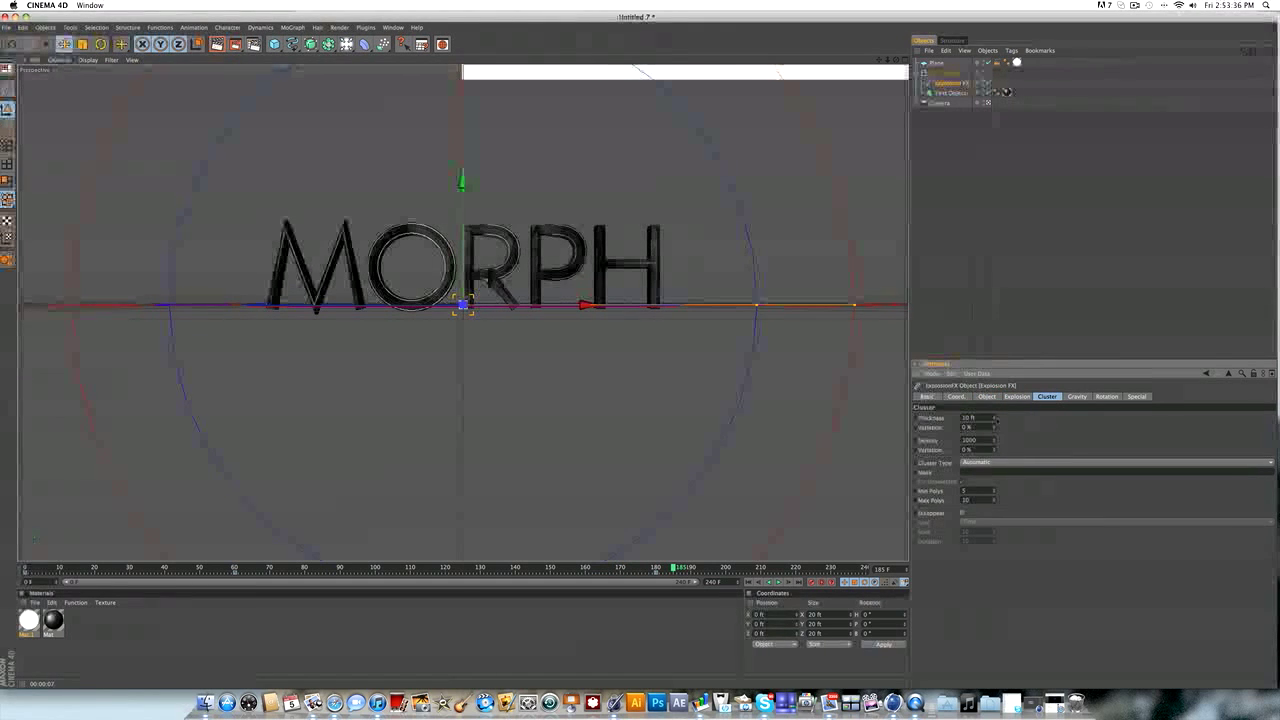
drag(994, 417, 995, 420)
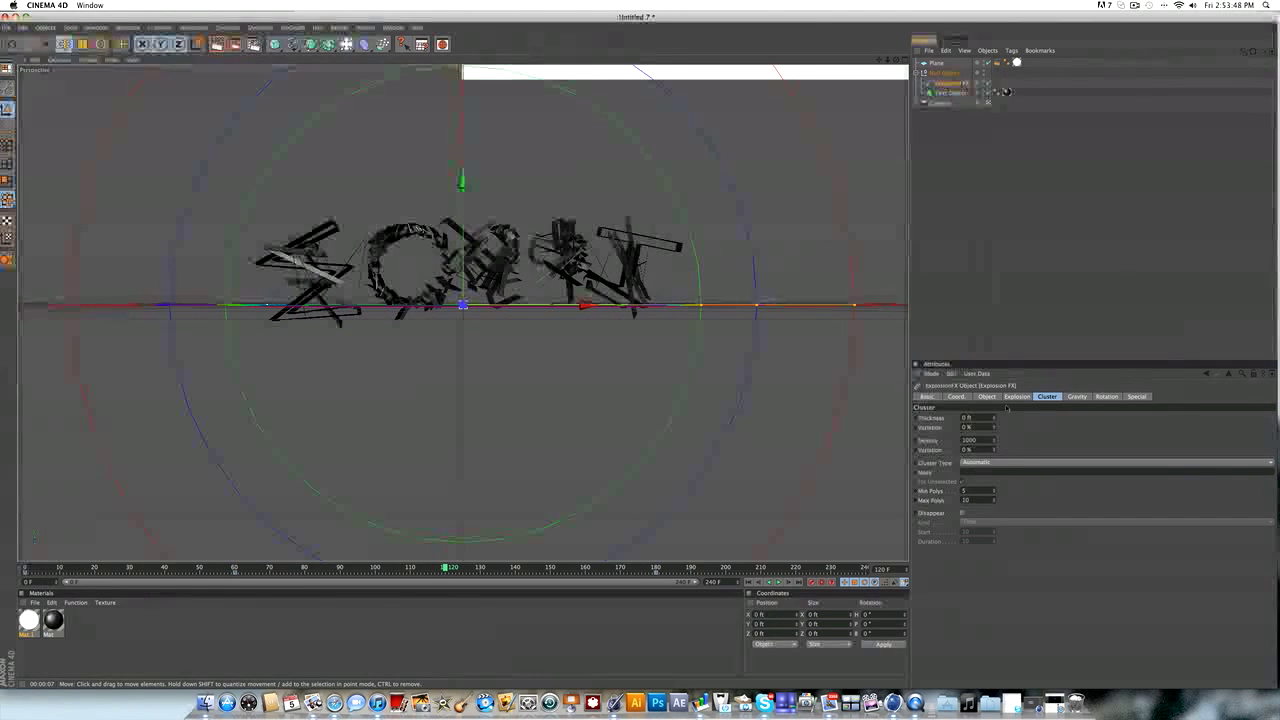
drag(988, 418, 945, 418)
text(10)
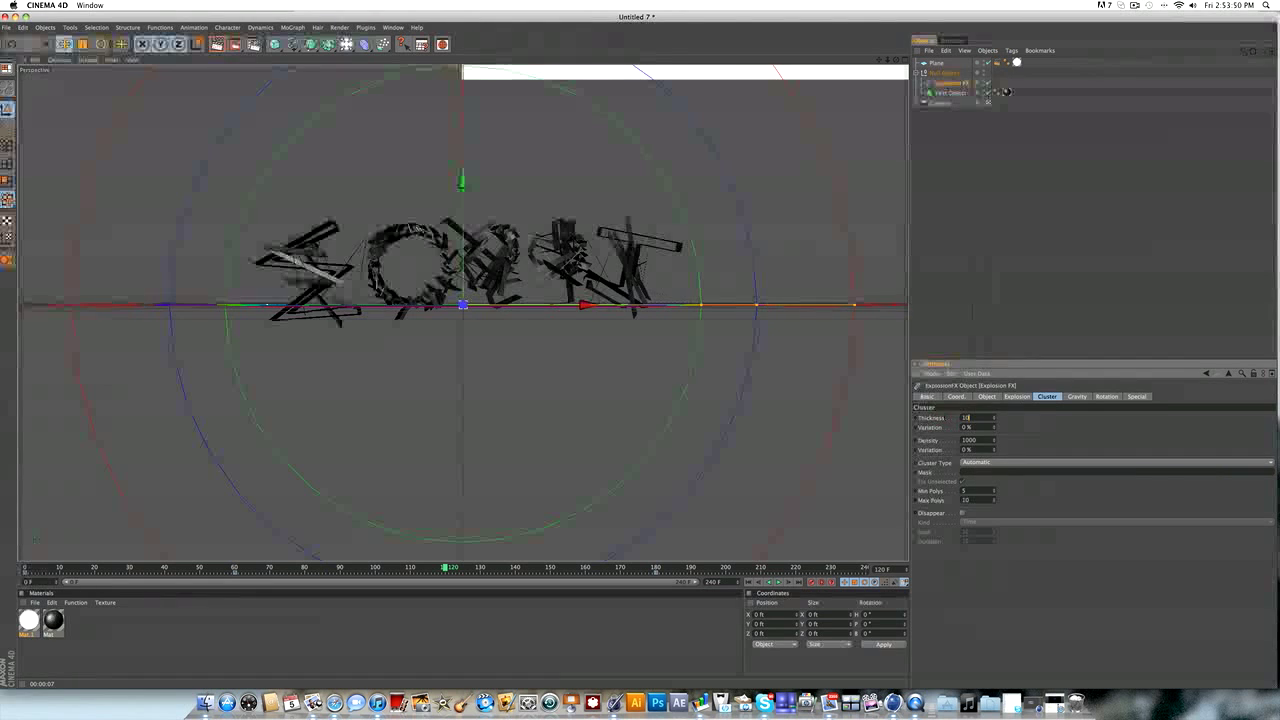
key(Return)
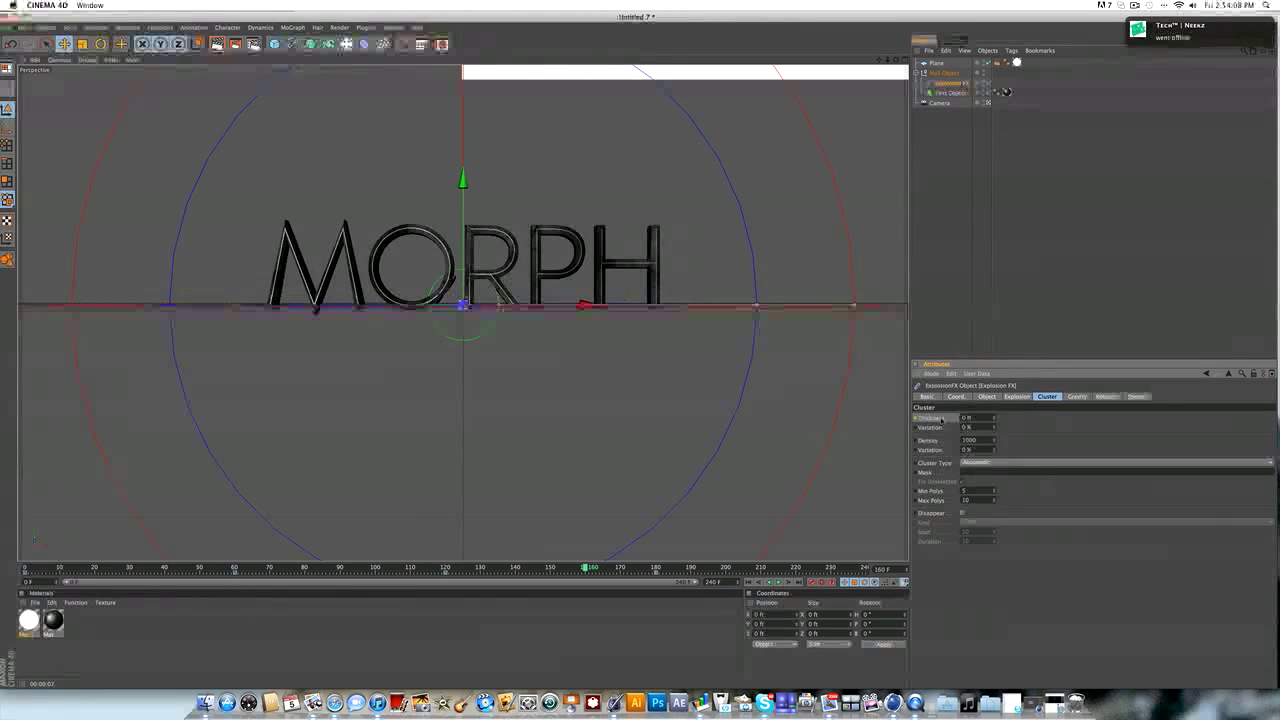
Step: Move the 10 ft thickness keyframe to frame 140, shift the 0 ft keyframe slightly earlier, and return to frame 0
drag(586, 568, 533, 566)
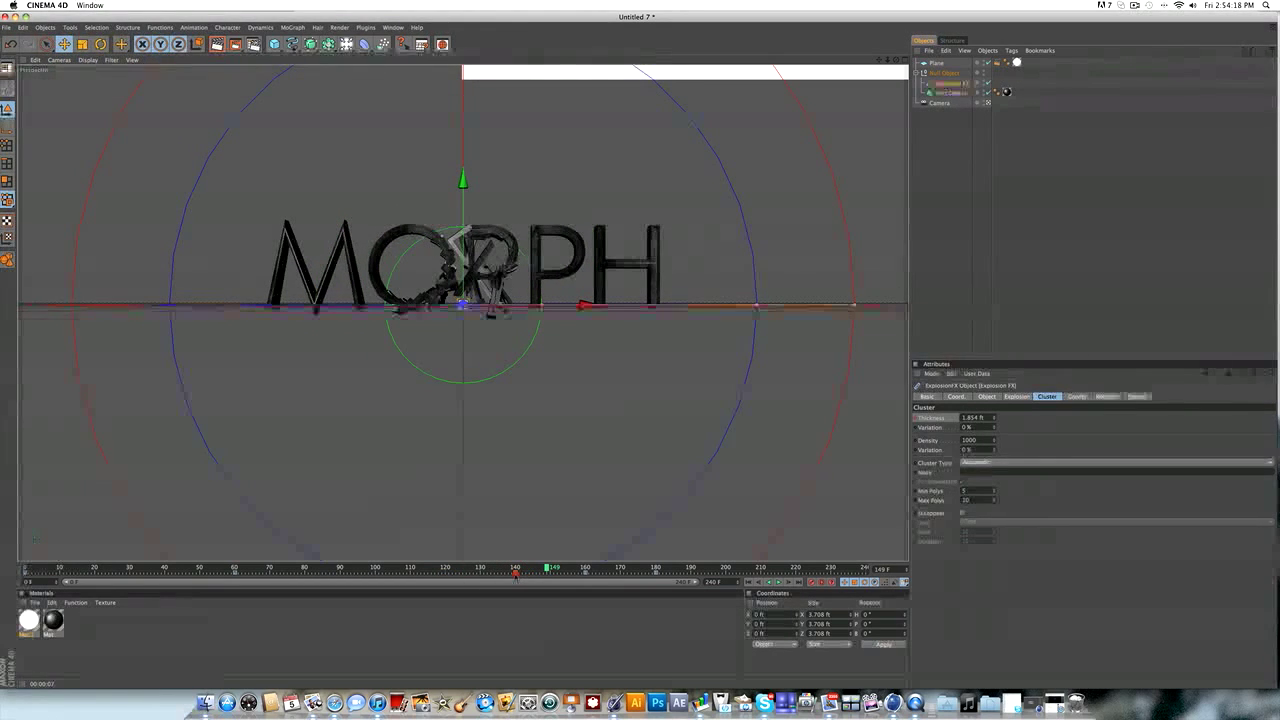
drag(547, 568, 516, 568)
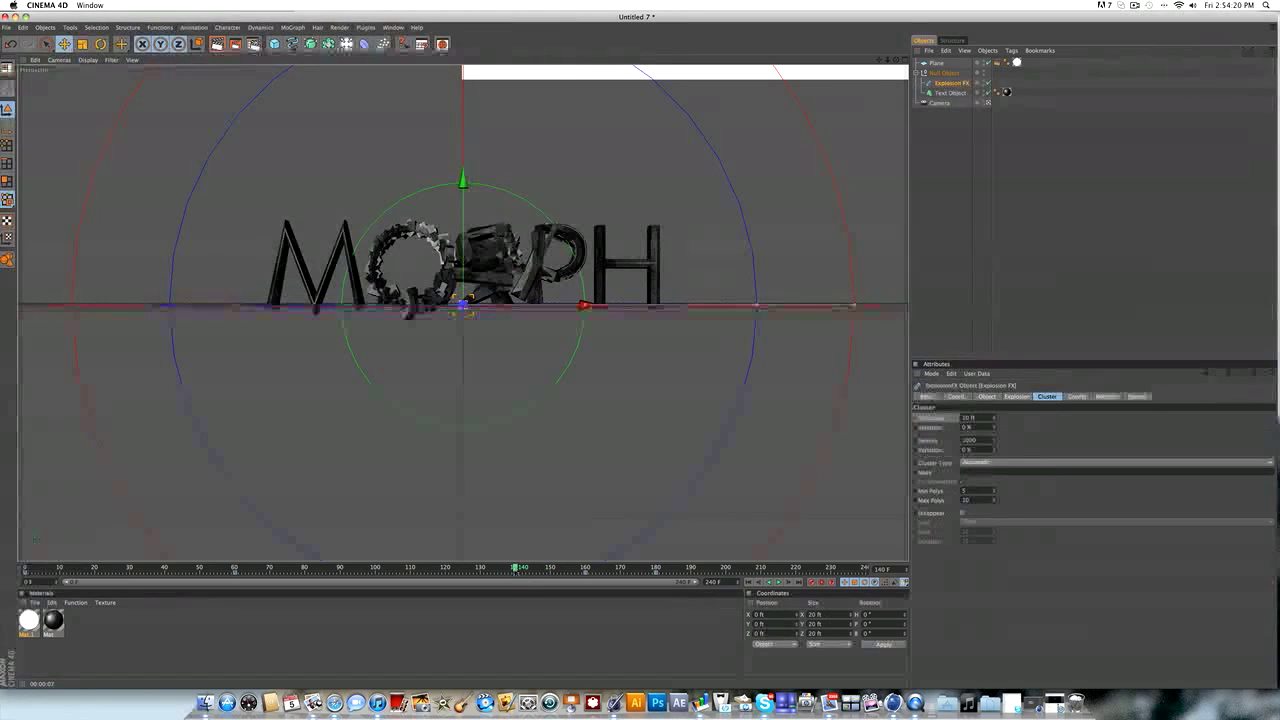
mouse_move(525, 572)
mouse_down()
mouse_move(412, 567)
mouse_move(521, 567)
mouse_up()
drag(521, 567, 548, 567)
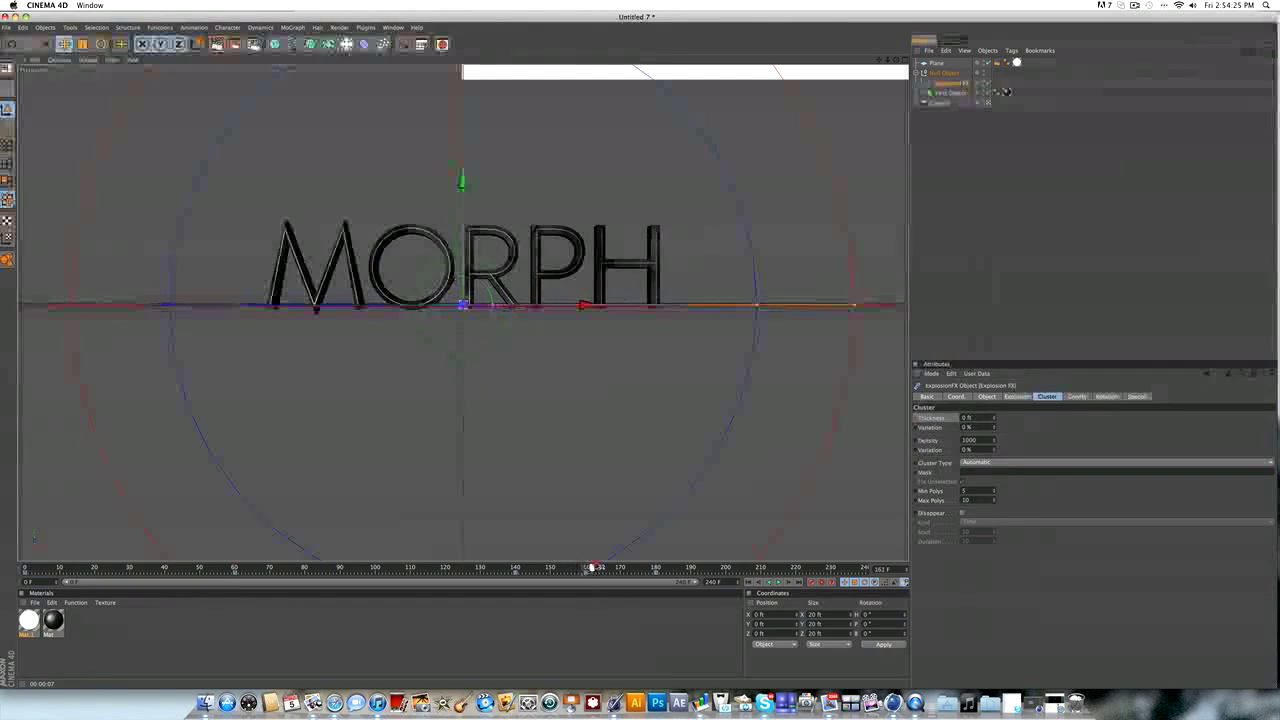
drag(586, 567, 560, 567)
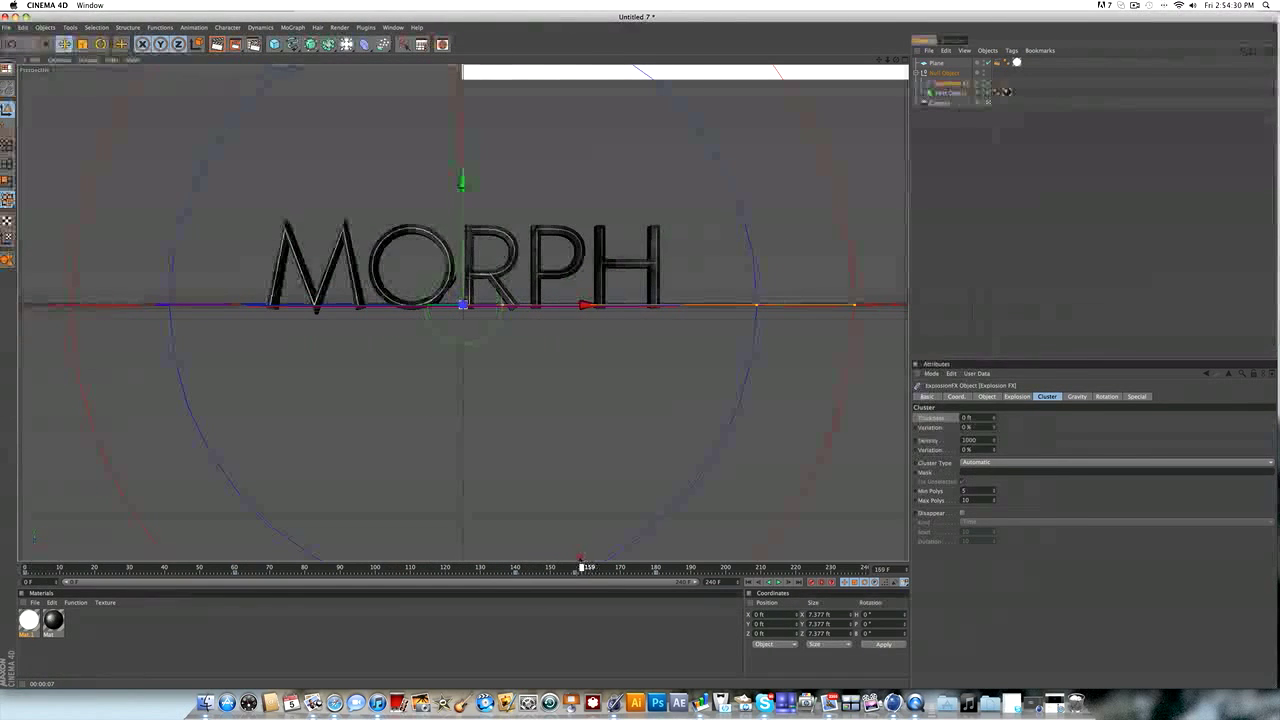
drag(585, 567, 25, 567)
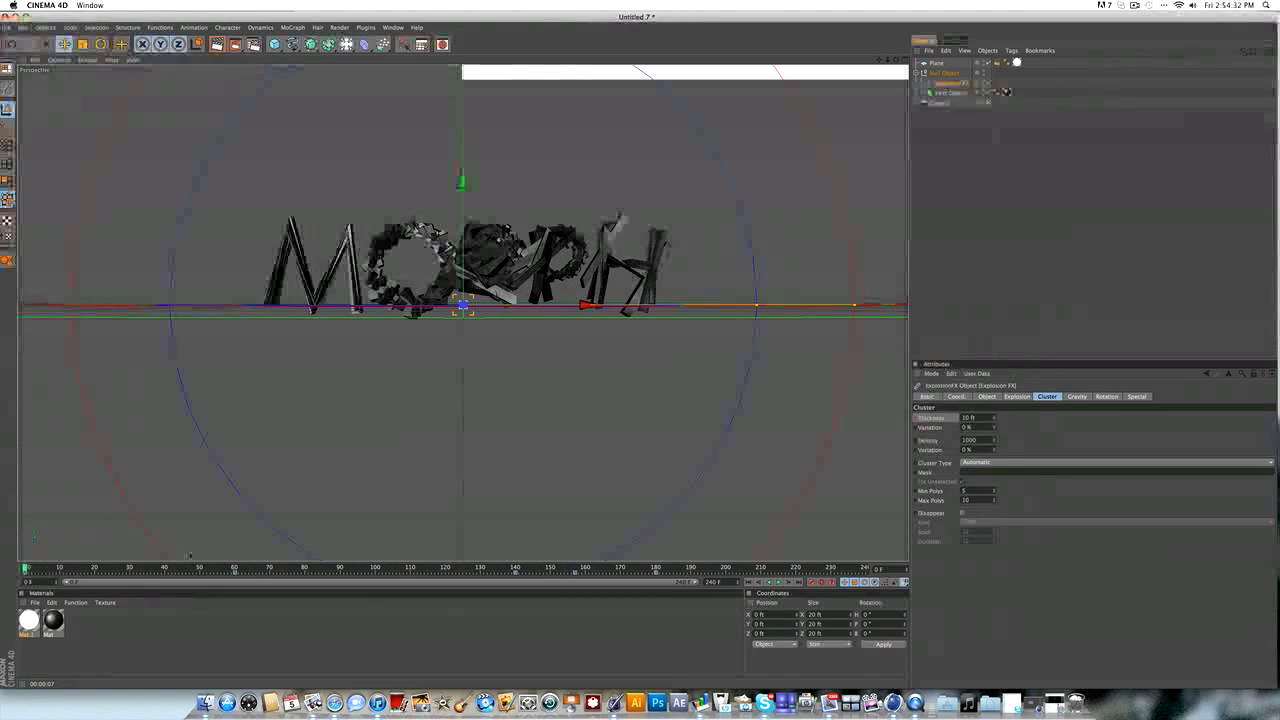
Step: Set the MORPH text object's horizontal spacing to -70 ft so the letters bunch together
click(779, 581)
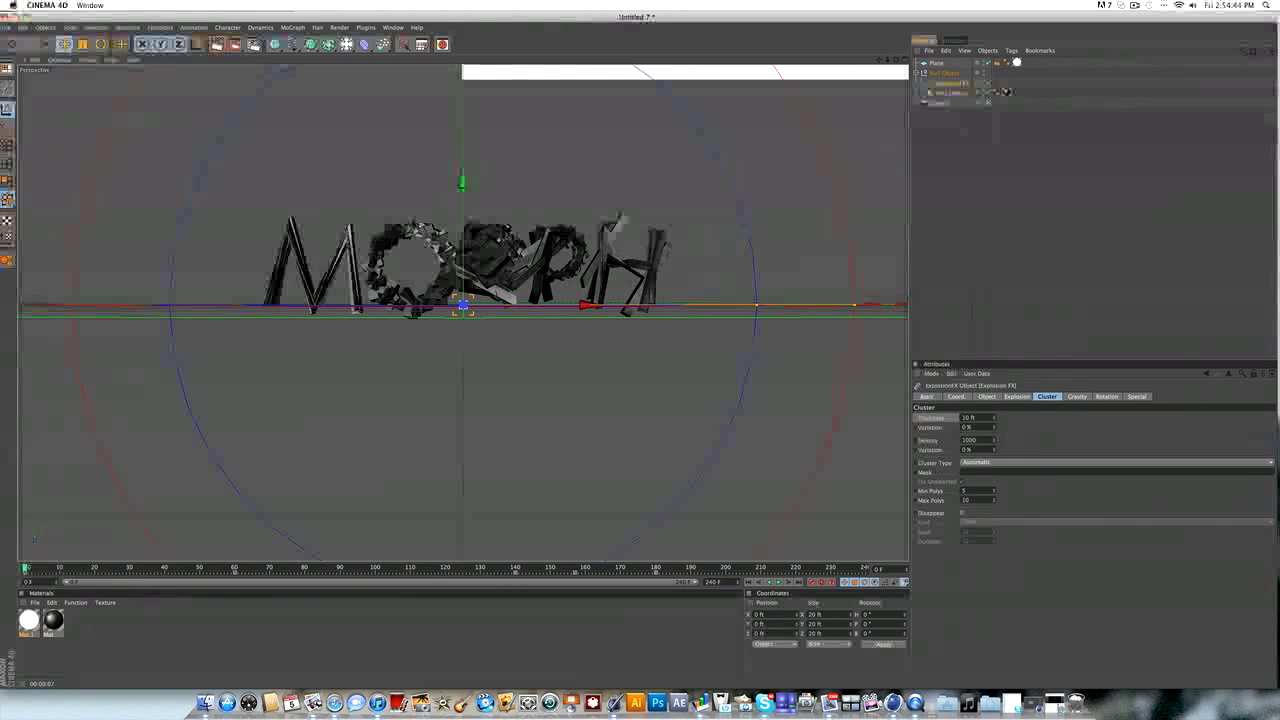
click(945, 92)
click(968, 396)
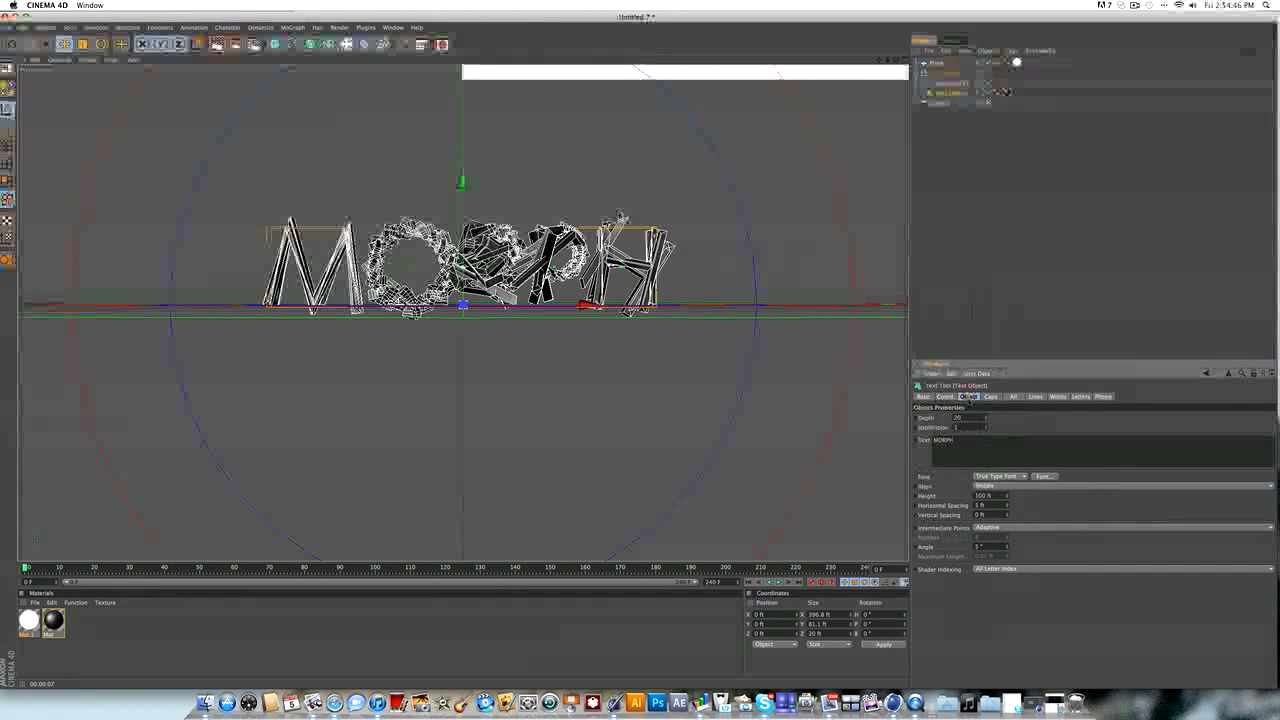
mouse_move(1007, 505)
mouse_down()
mouse_move(1007, 570)
mouse_move(1008, 508)
mouse_up()
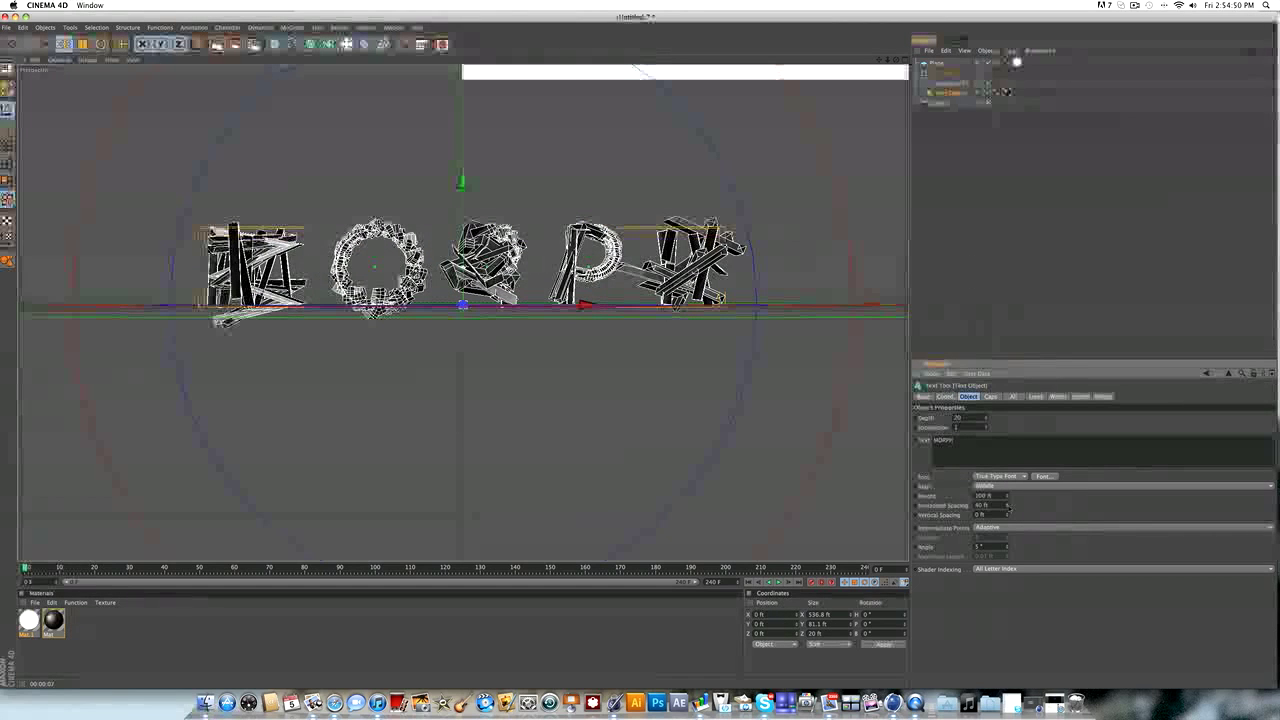
key(super+z)
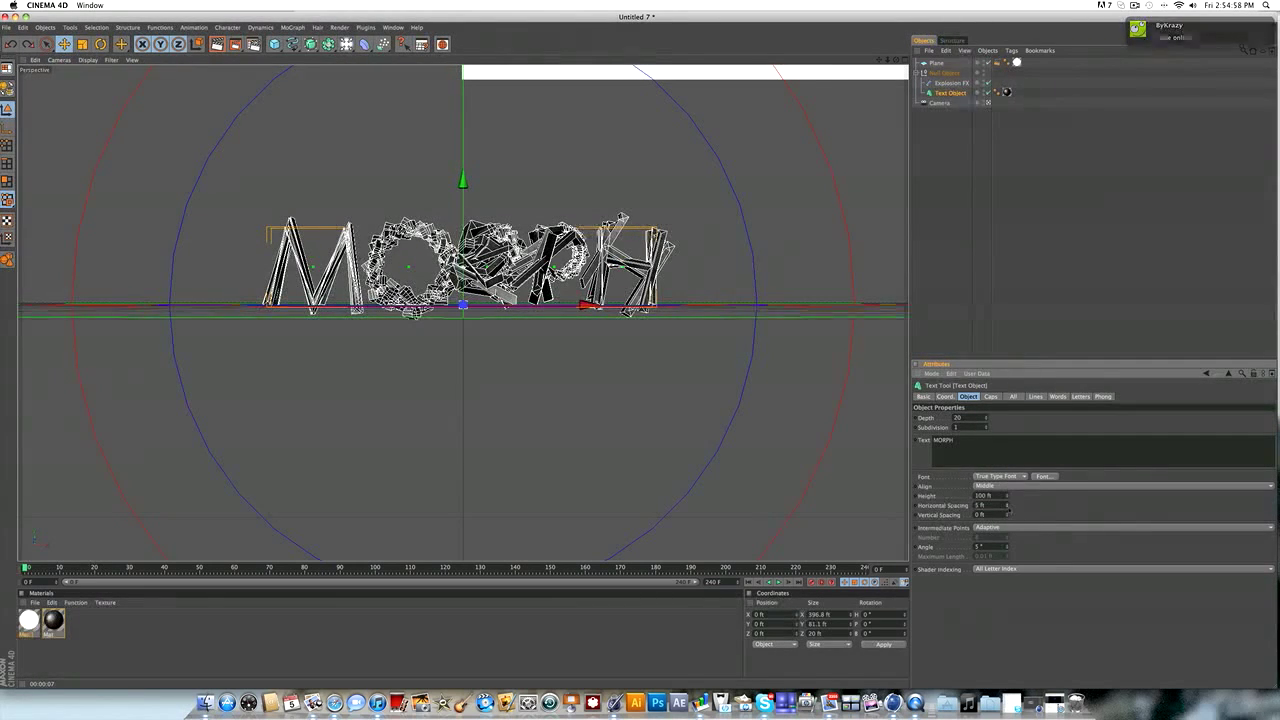
drag(1007, 505, 948, 509)
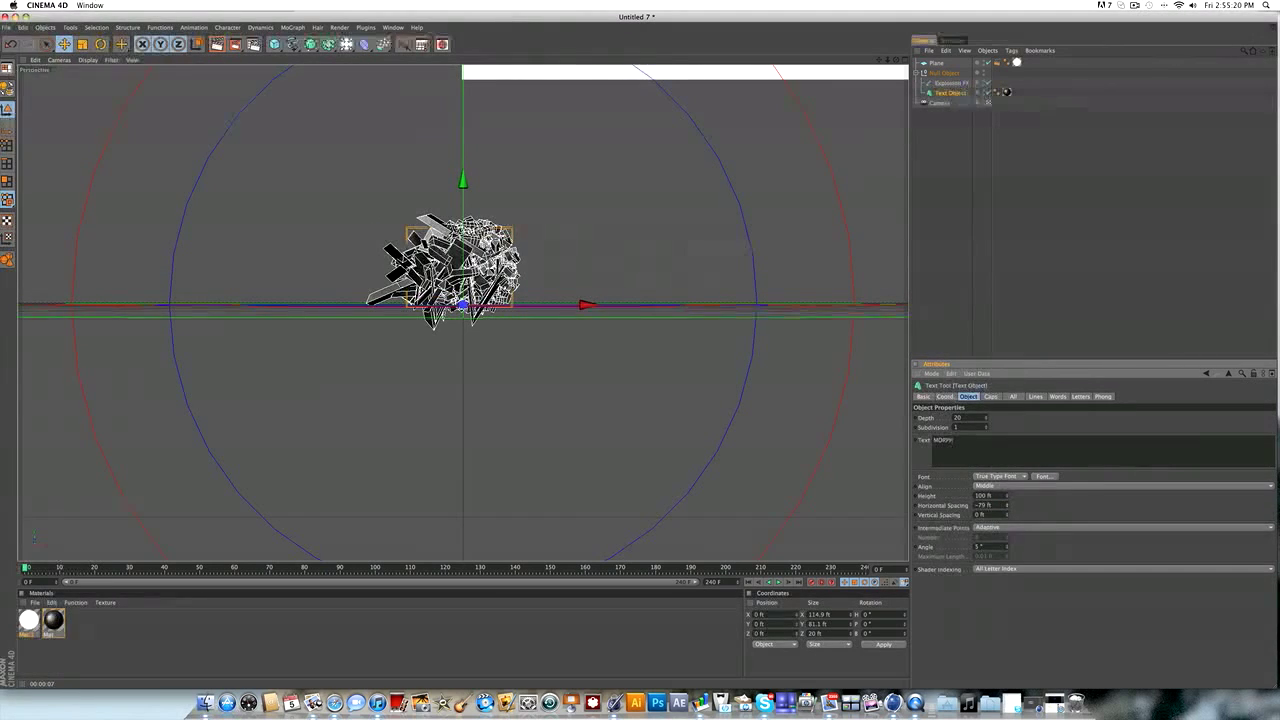
mouse_move(1007, 505)
mouse_down()
mouse_move(1007, 480)
mouse_move(1007, 497)
mouse_up()
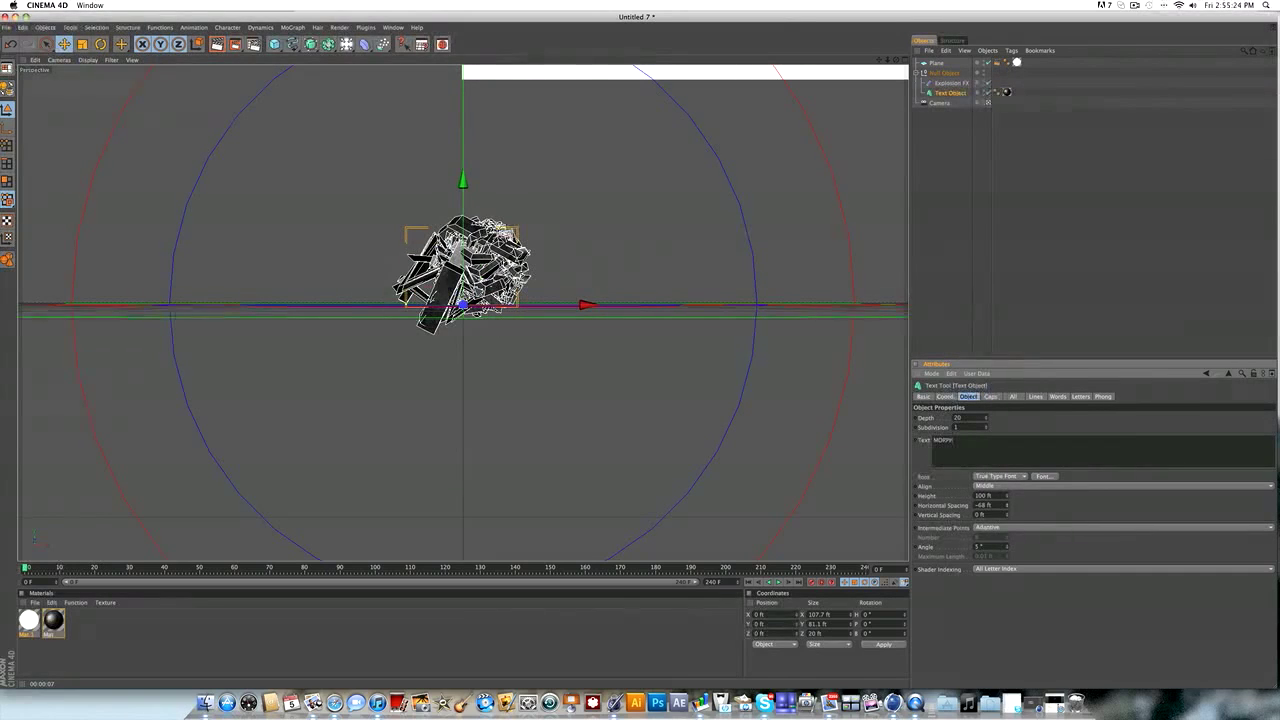
drag(1007, 506, 1007, 514)
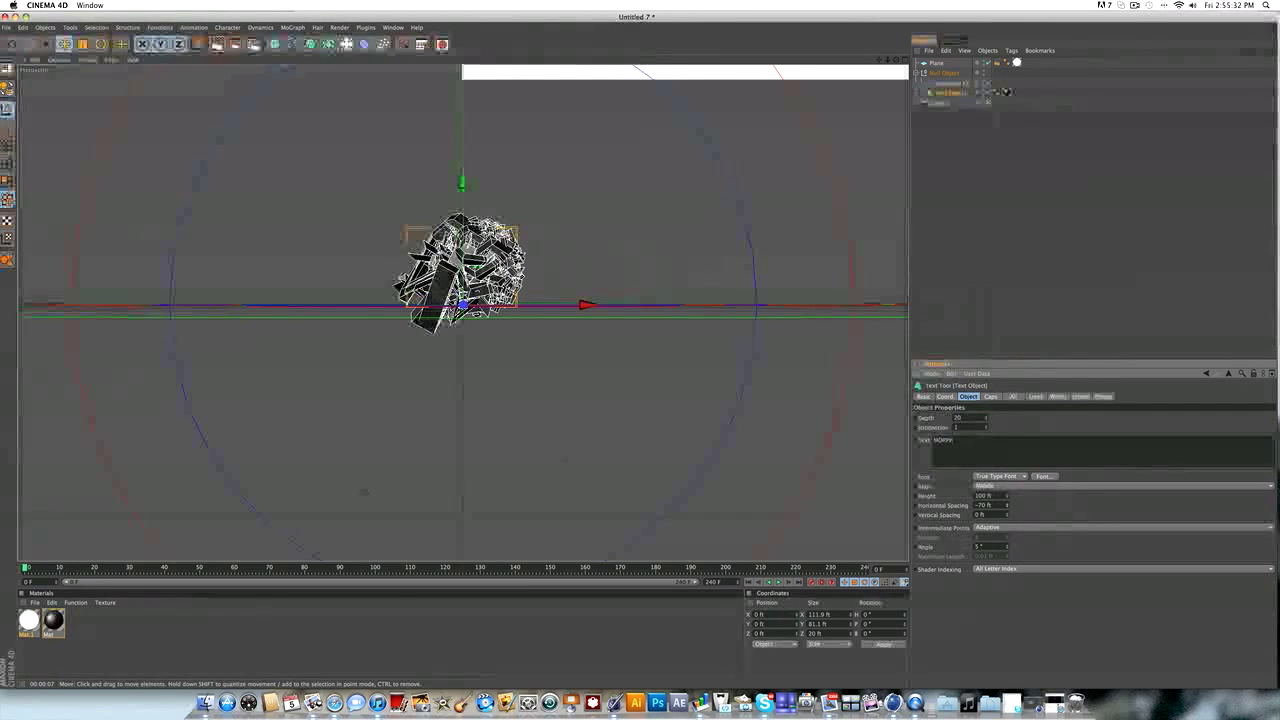
Step: Keyframe the text object's horizontal spacing at -70 ft on frame 60, where the Explosion FX Time keyframe sits
drag(25, 567, 264, 486)
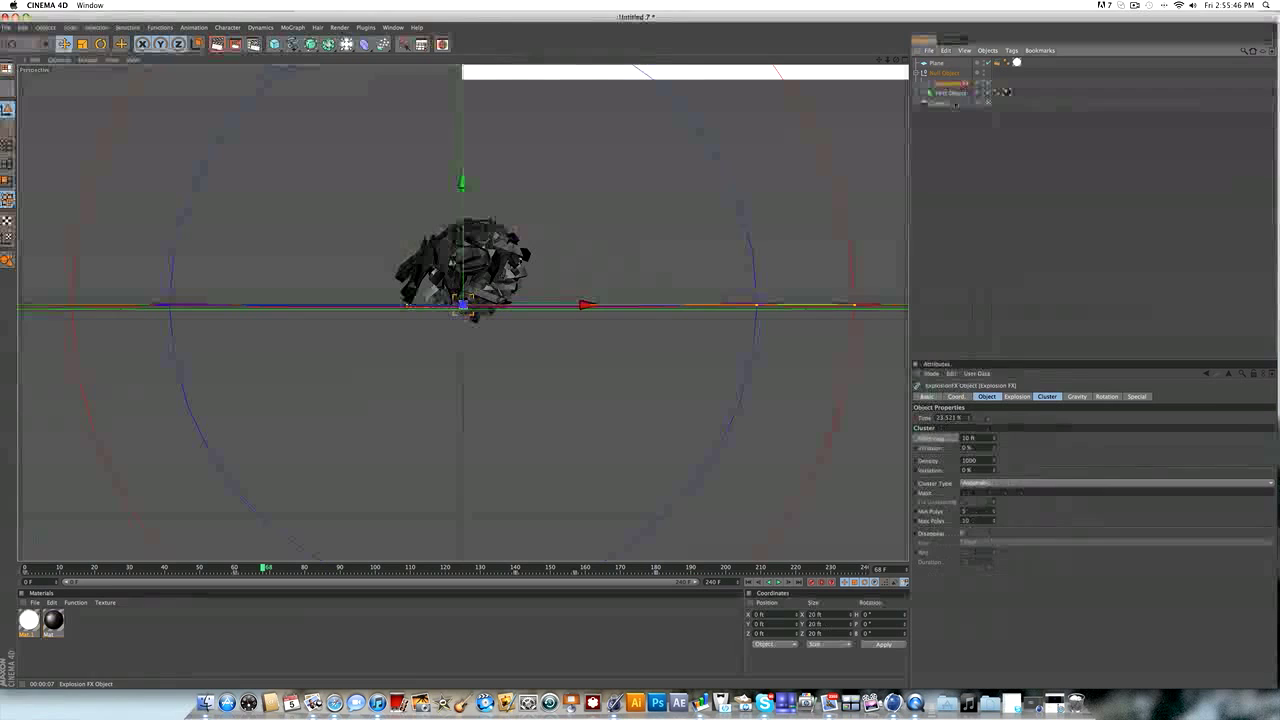
click(950, 82)
drag(265, 567, 237, 566)
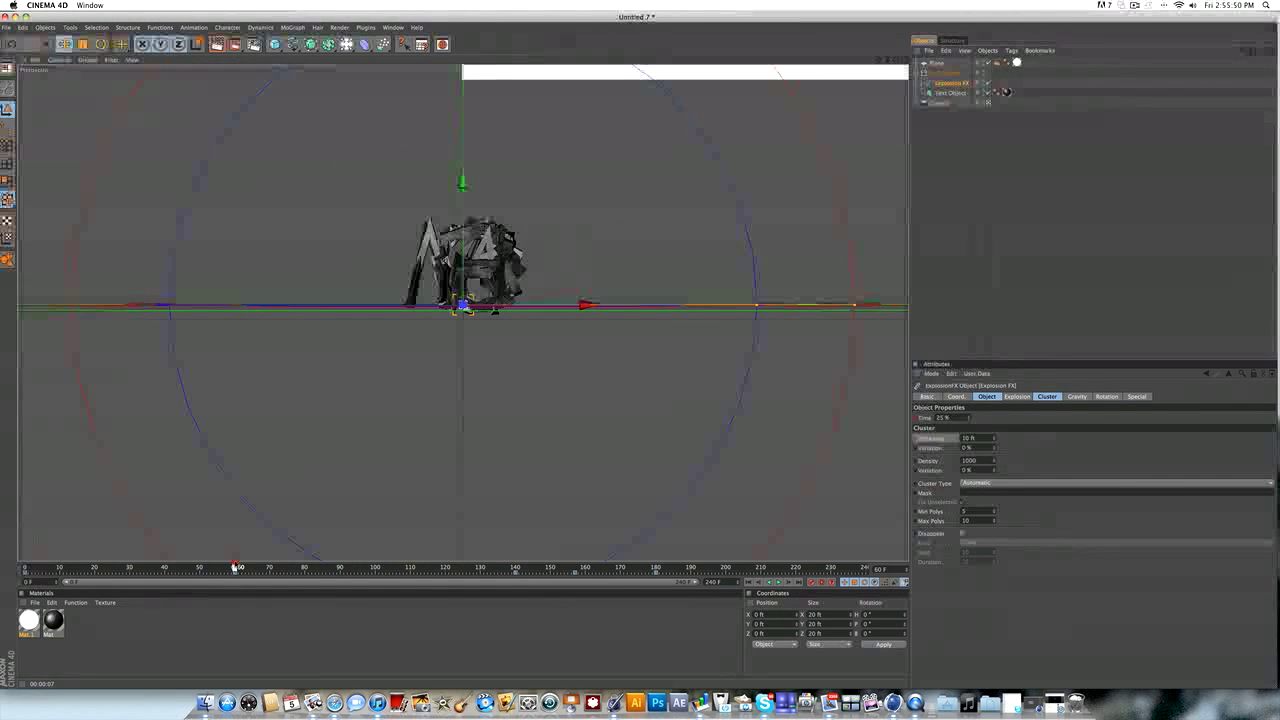
click(948, 93)
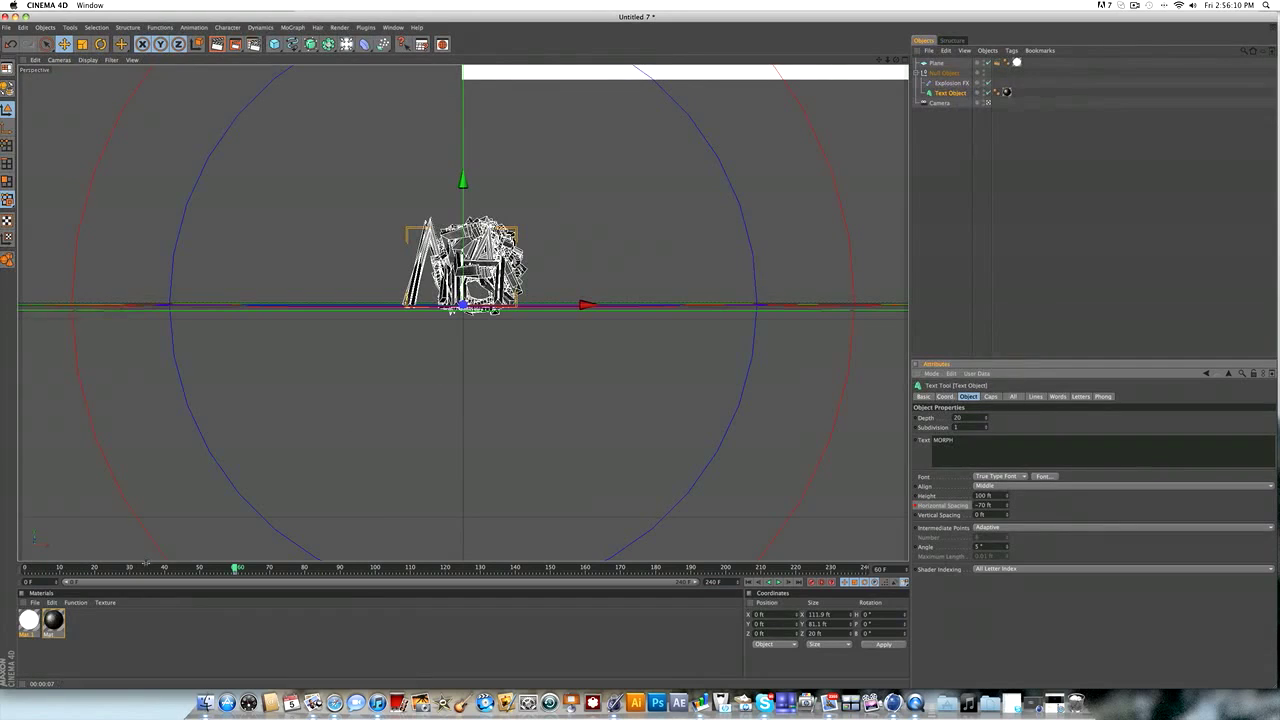
Step: Keyframe the text object's horizontal spacing at 0 ft on frame 180
drag(146, 566, 662, 556)
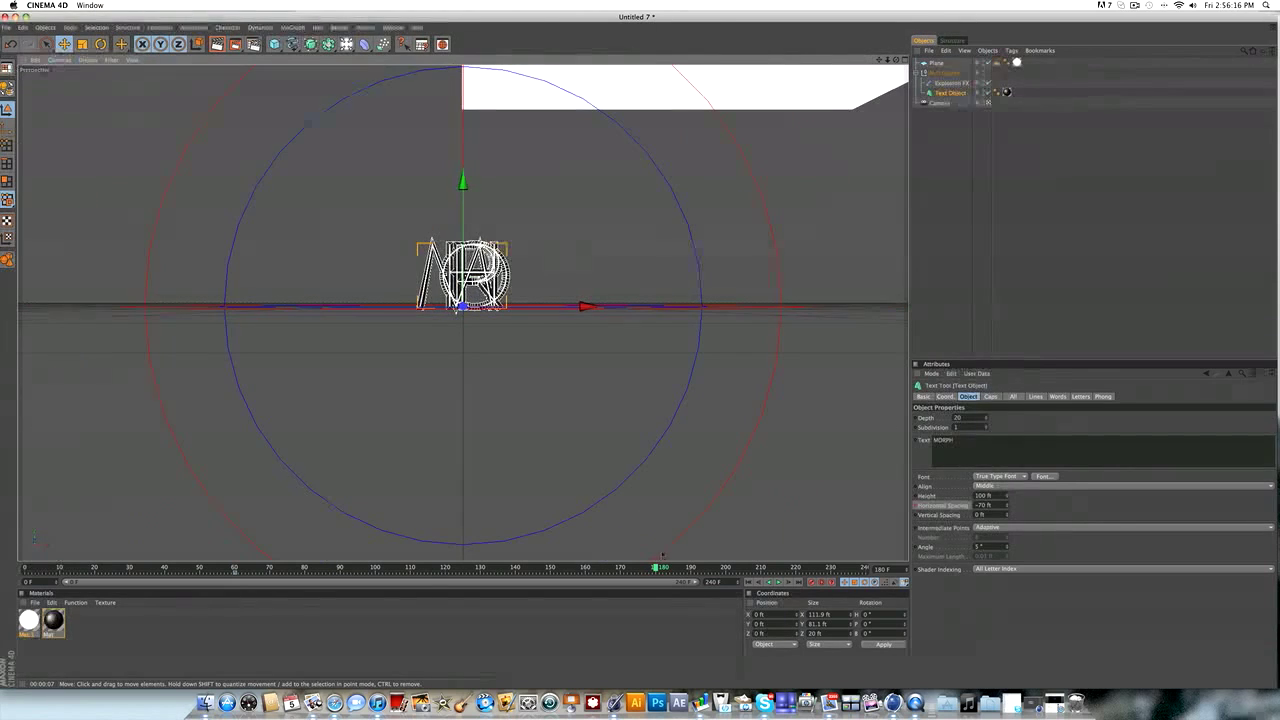
double_click(983, 505)
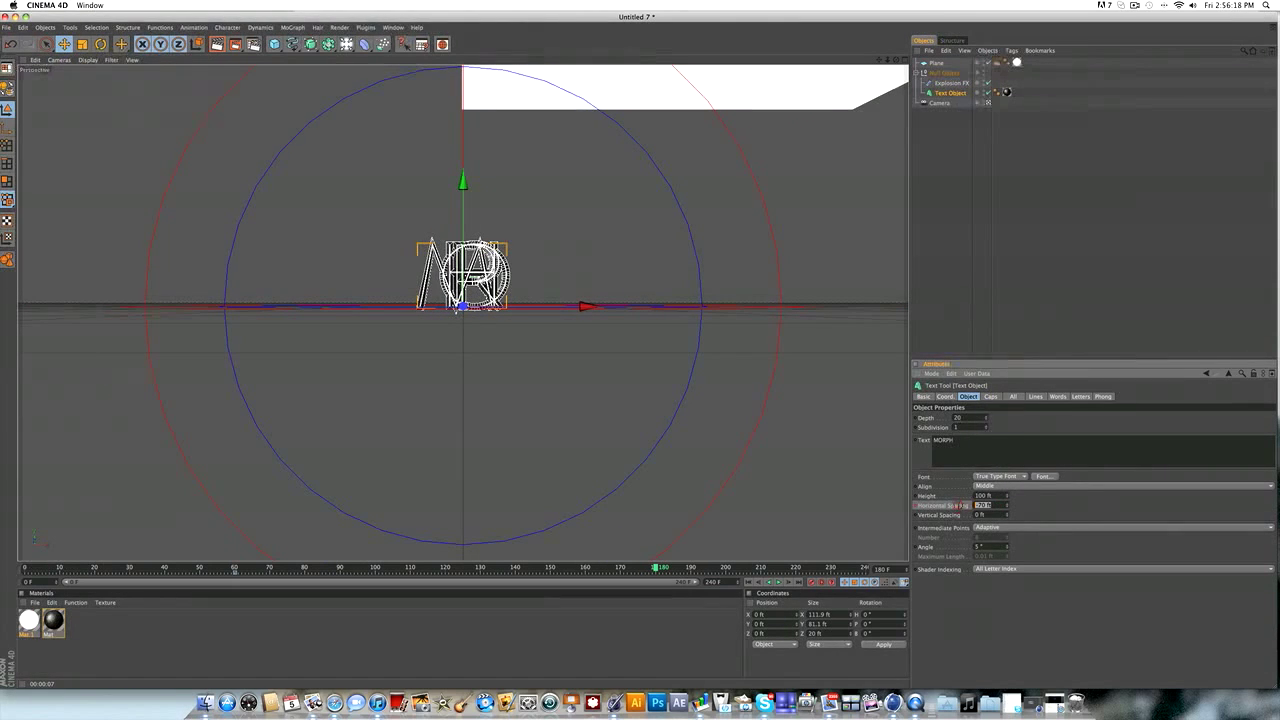
text(0)
key(Return)
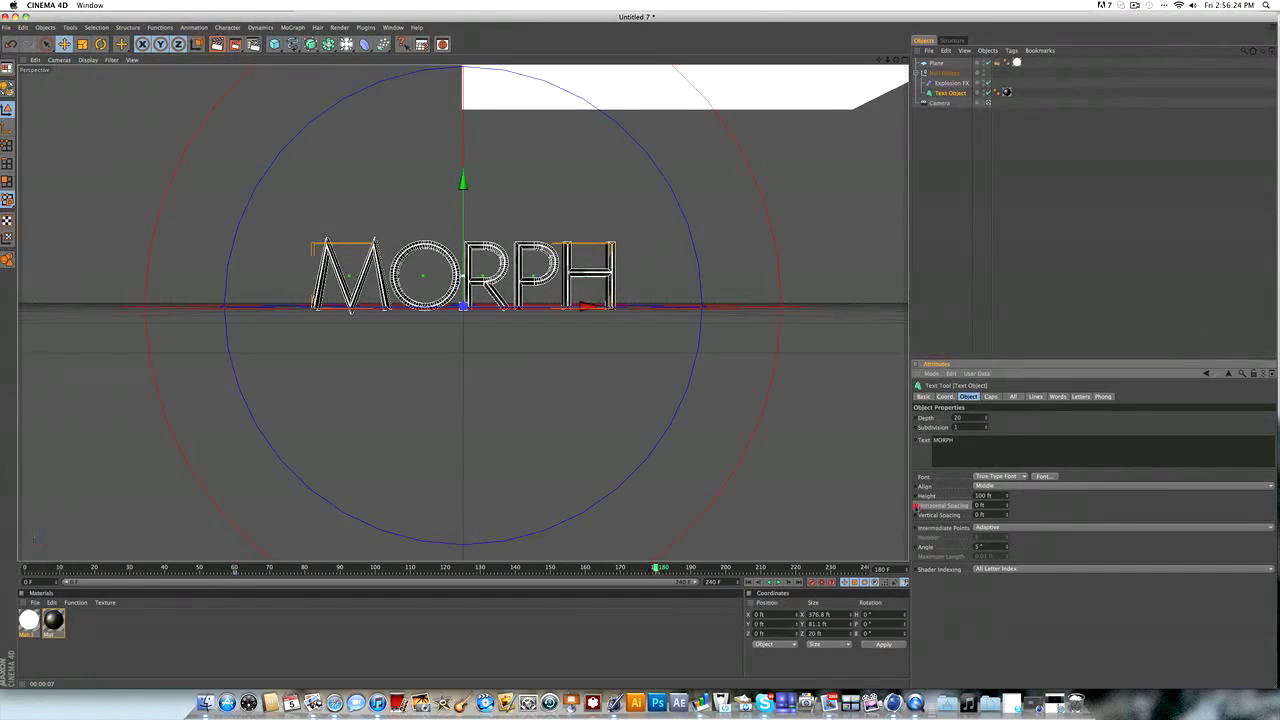
Step: Play the letter-spacing animation from the start, deselect everything, and render the view at frame 79
key(shift+f)
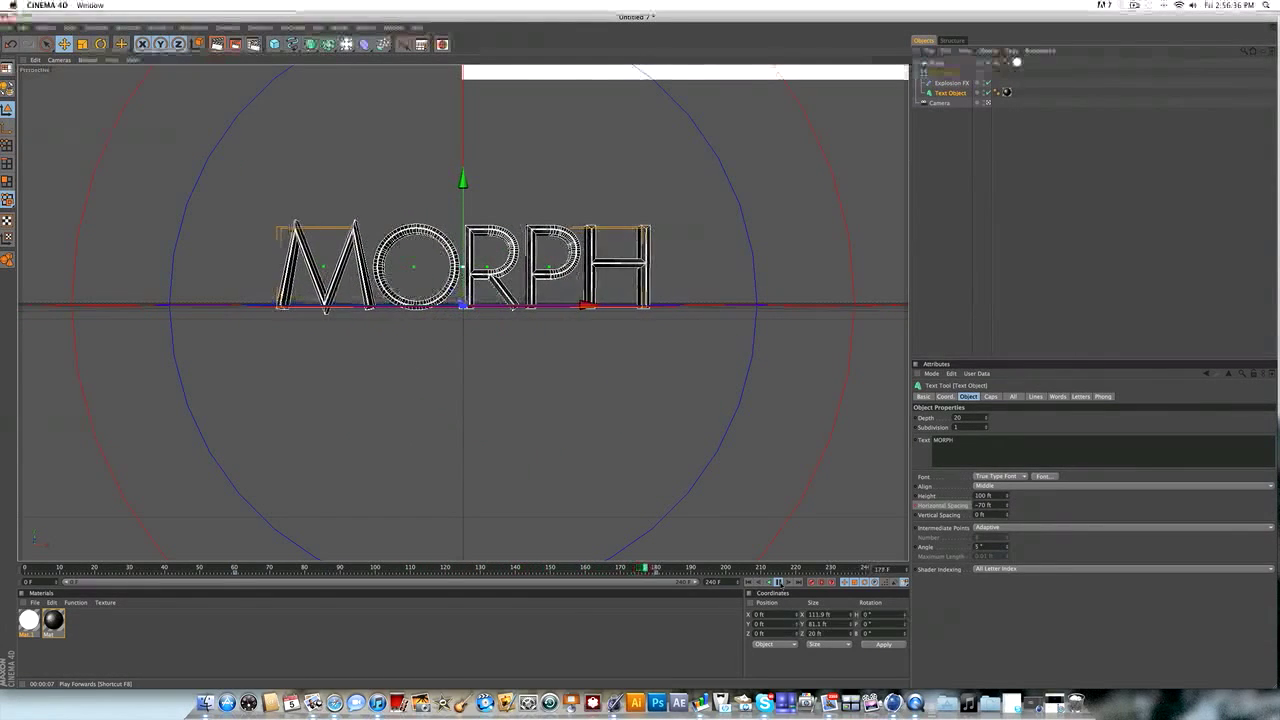
click(779, 582)
click(312, 567)
mouse_move(315, 568)
mouse_down()
mouse_move(242, 568)
mouse_move(308, 568)
mouse_up()
click(1106, 249)
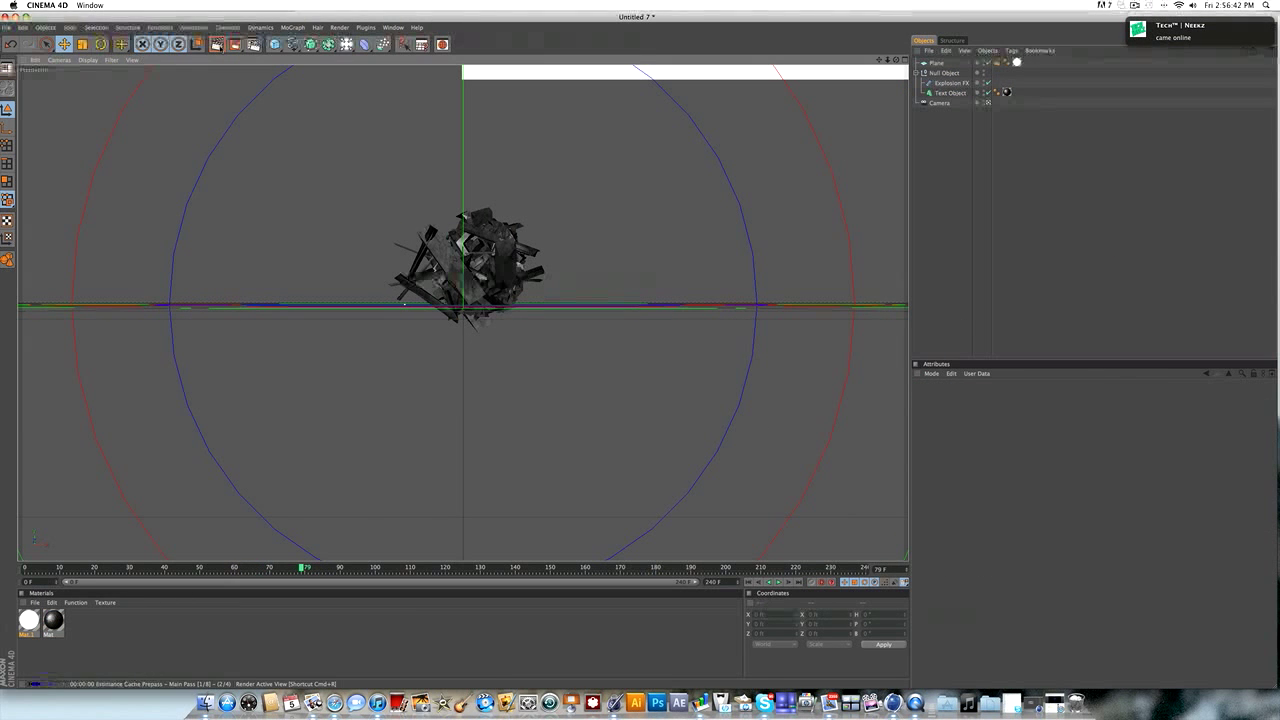
click(216, 44)
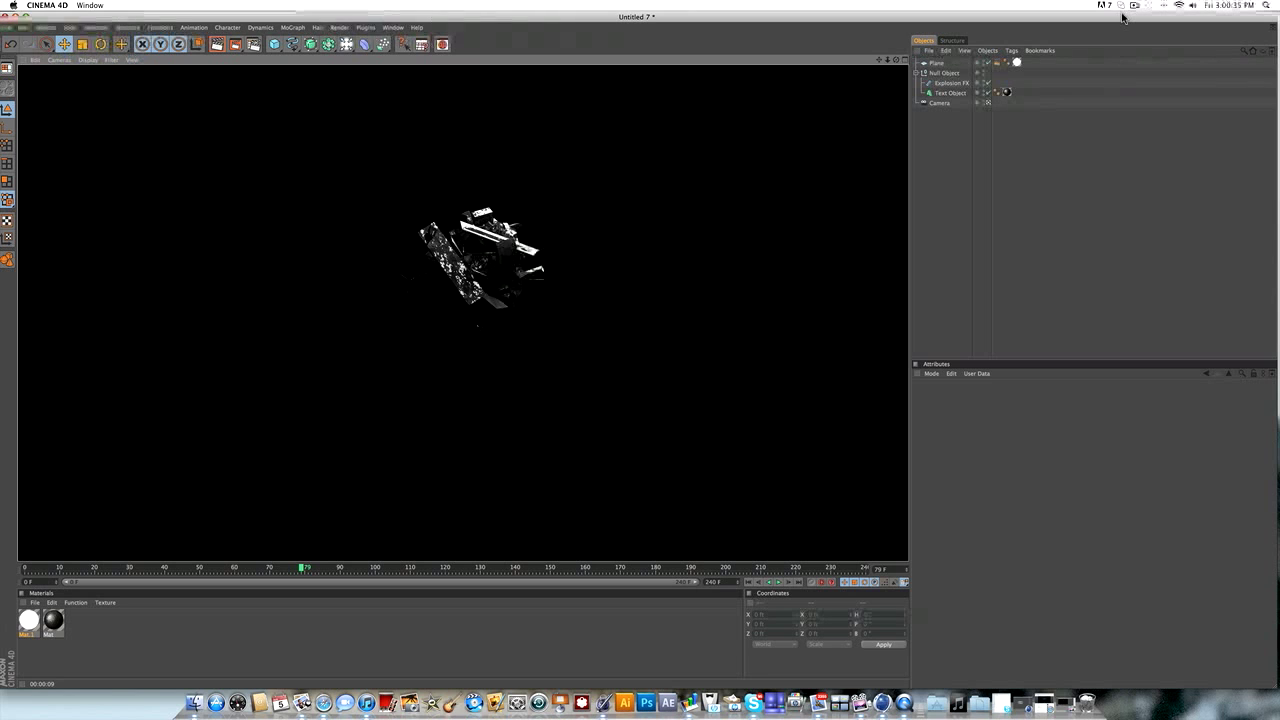
Step: Set the Explosion FX cluster type to Polygons
click(955, 82)
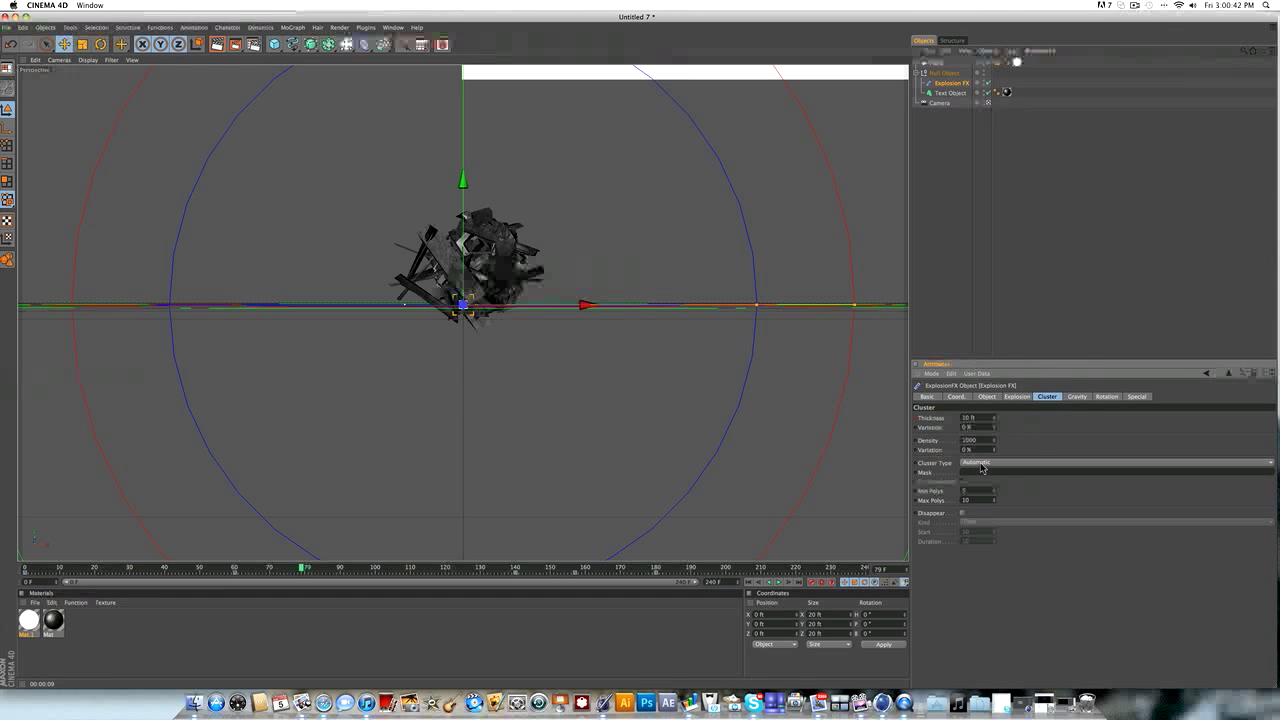
click(982, 464)
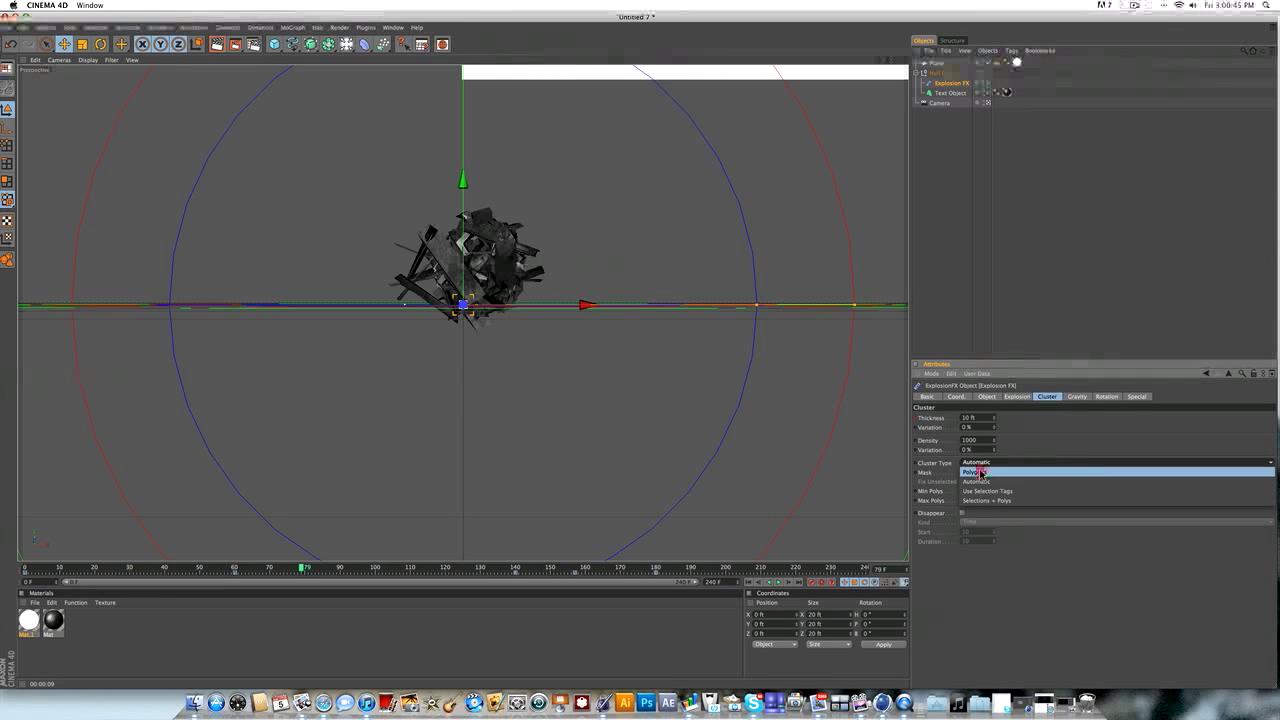
click(980, 472)
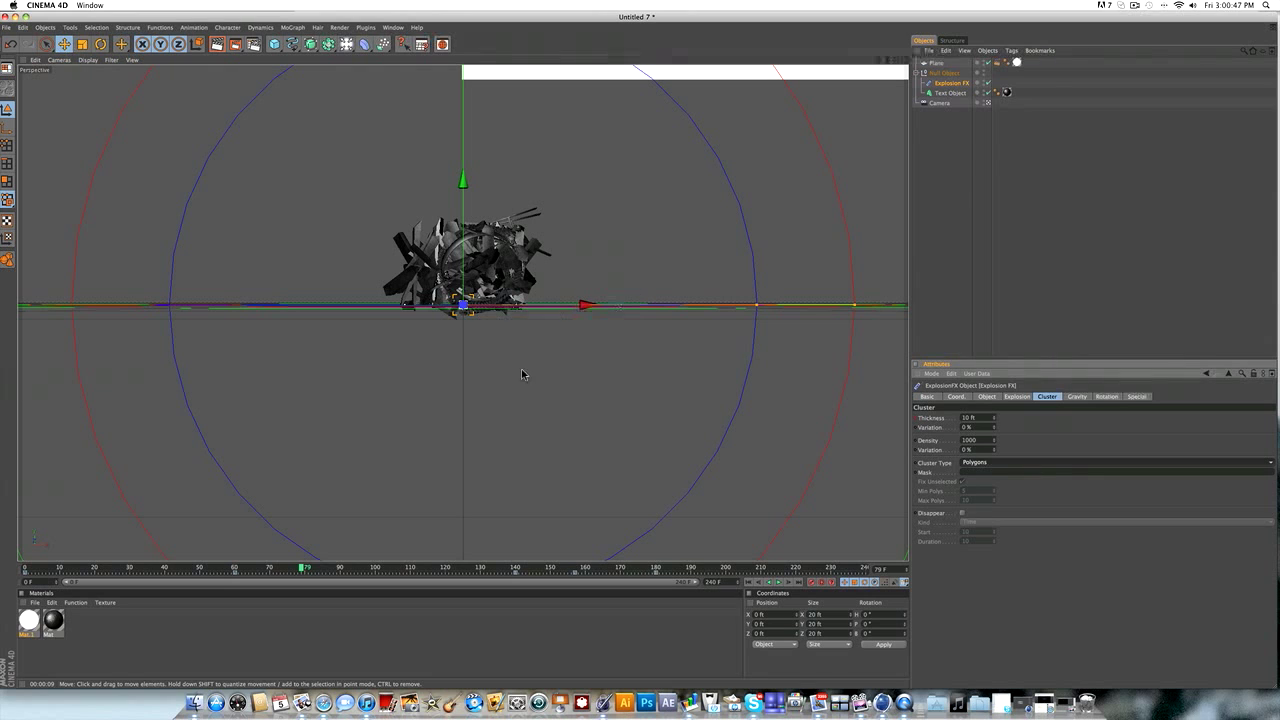
Step: Render the polygon-based fragments in the view at frame 35
drag(298, 568, 148, 531)
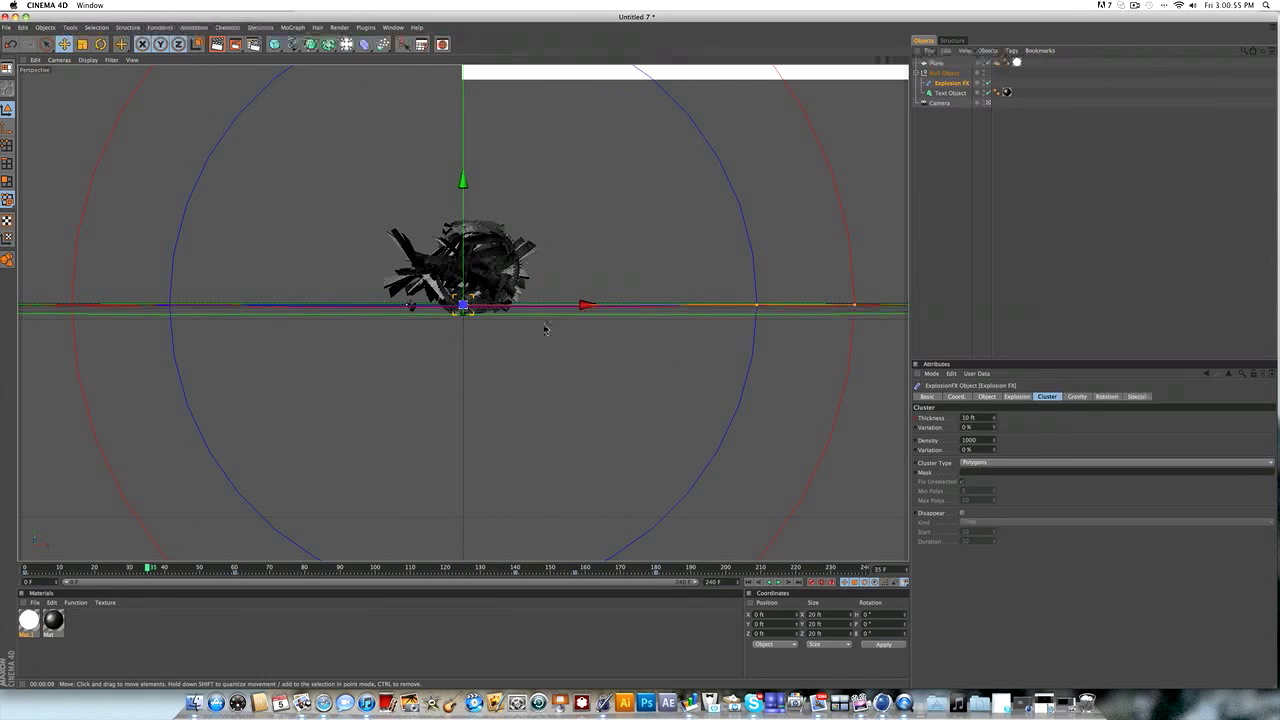
click(216, 45)
click(216, 45)
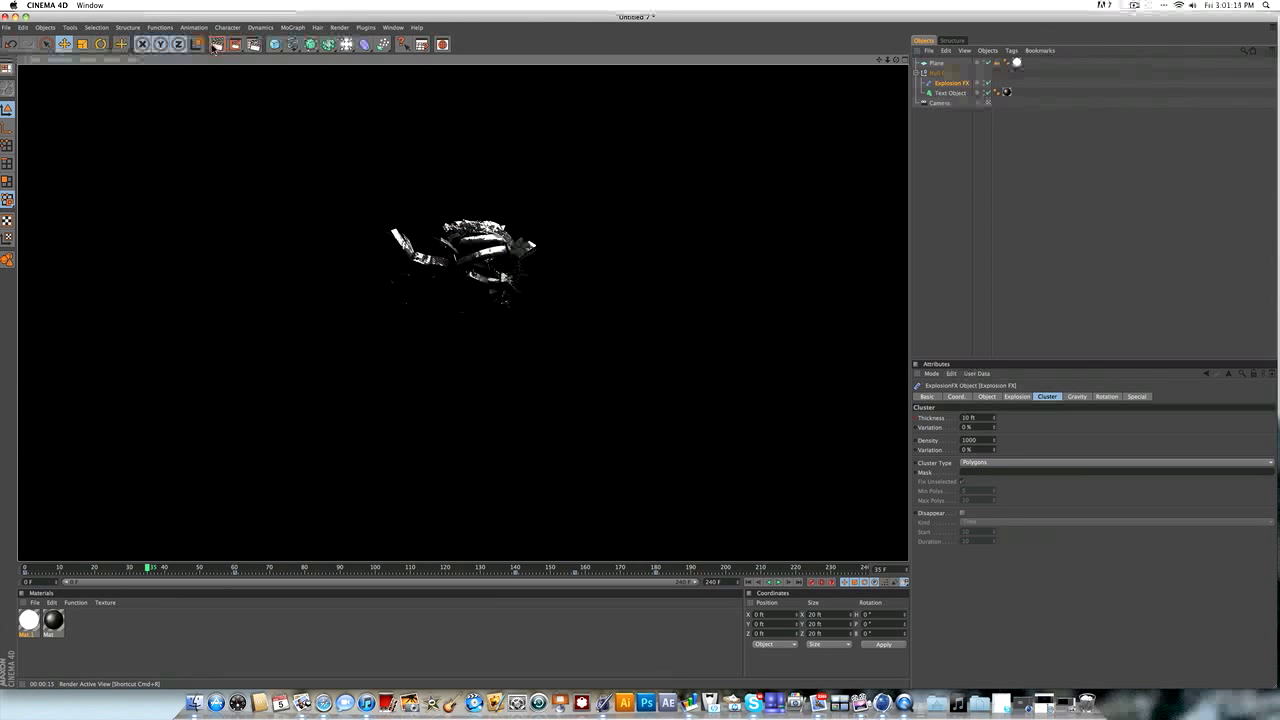
Step: Switch to Safari to examine the opening frame of the reference "Morph" intro video, and minimise the browser again
click(1055, 691)
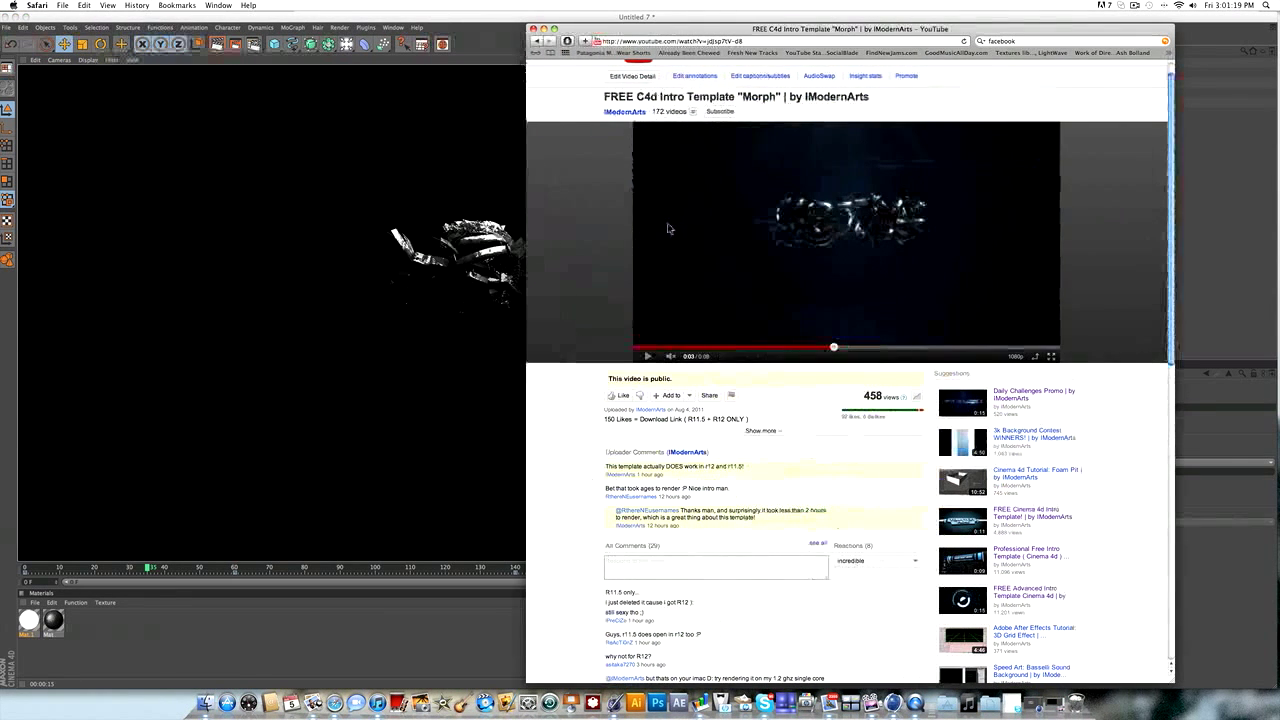
click(637, 348)
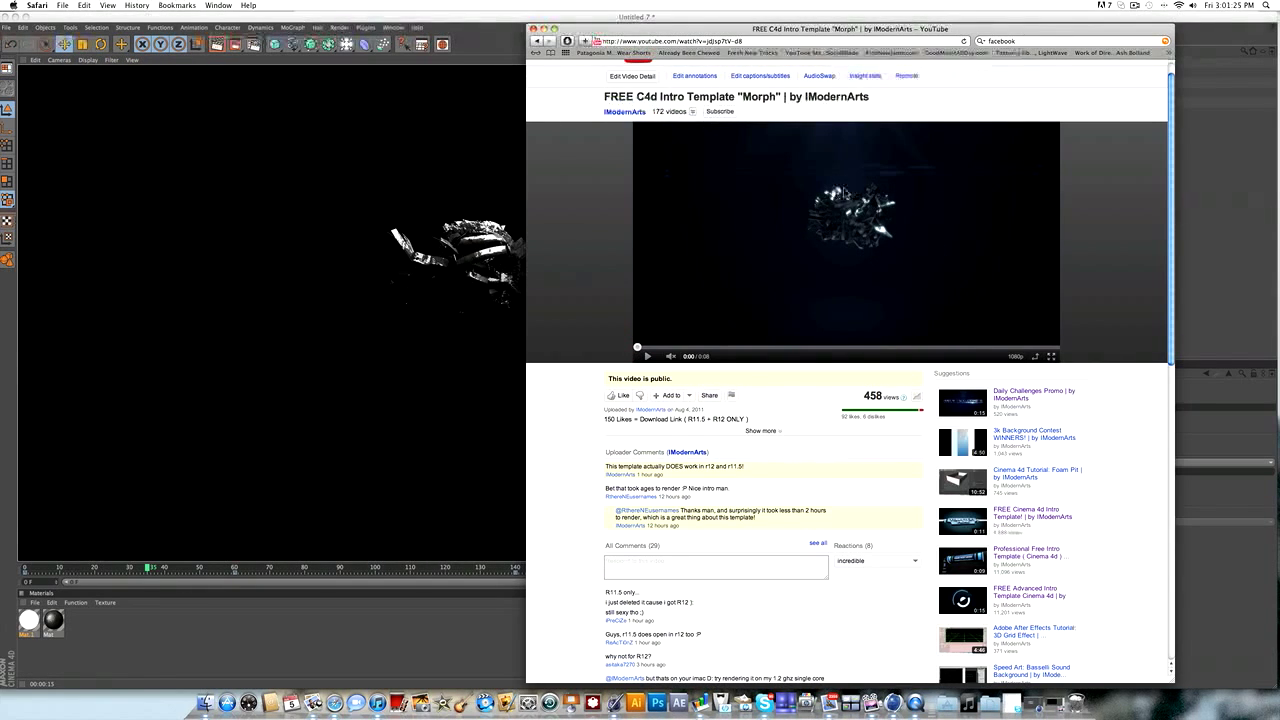
click(542, 29)
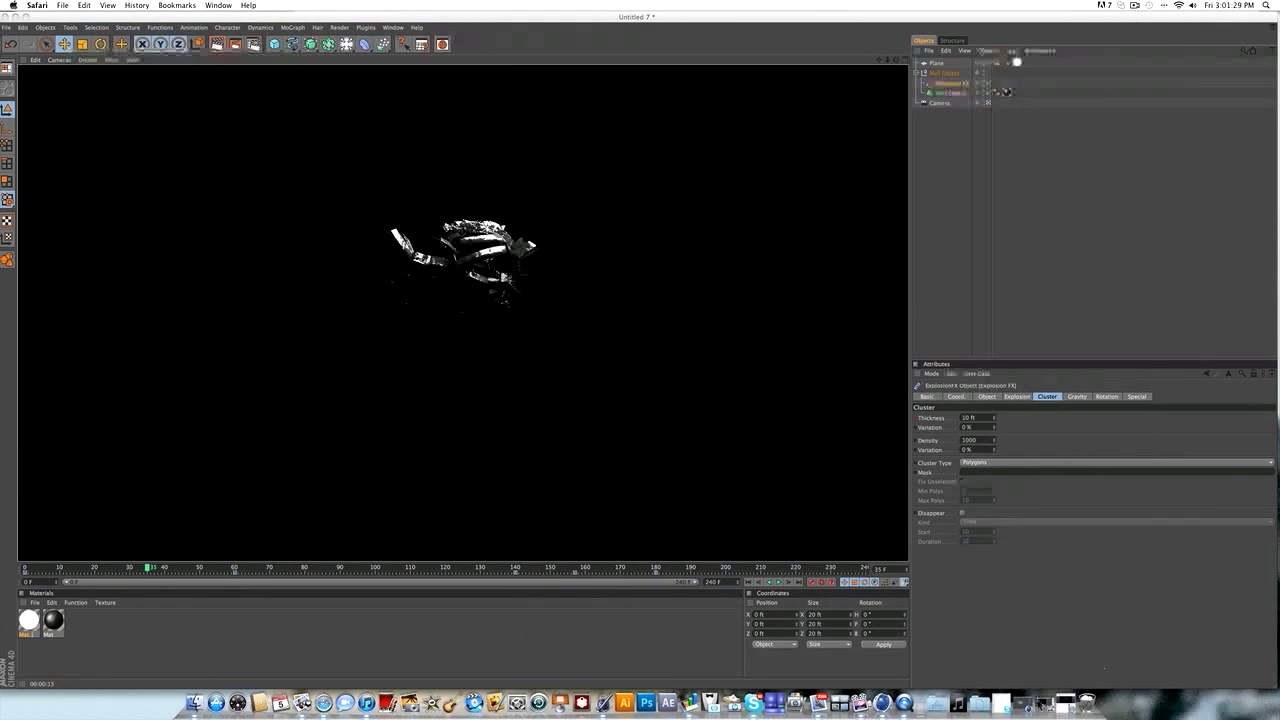
click(1063, 703)
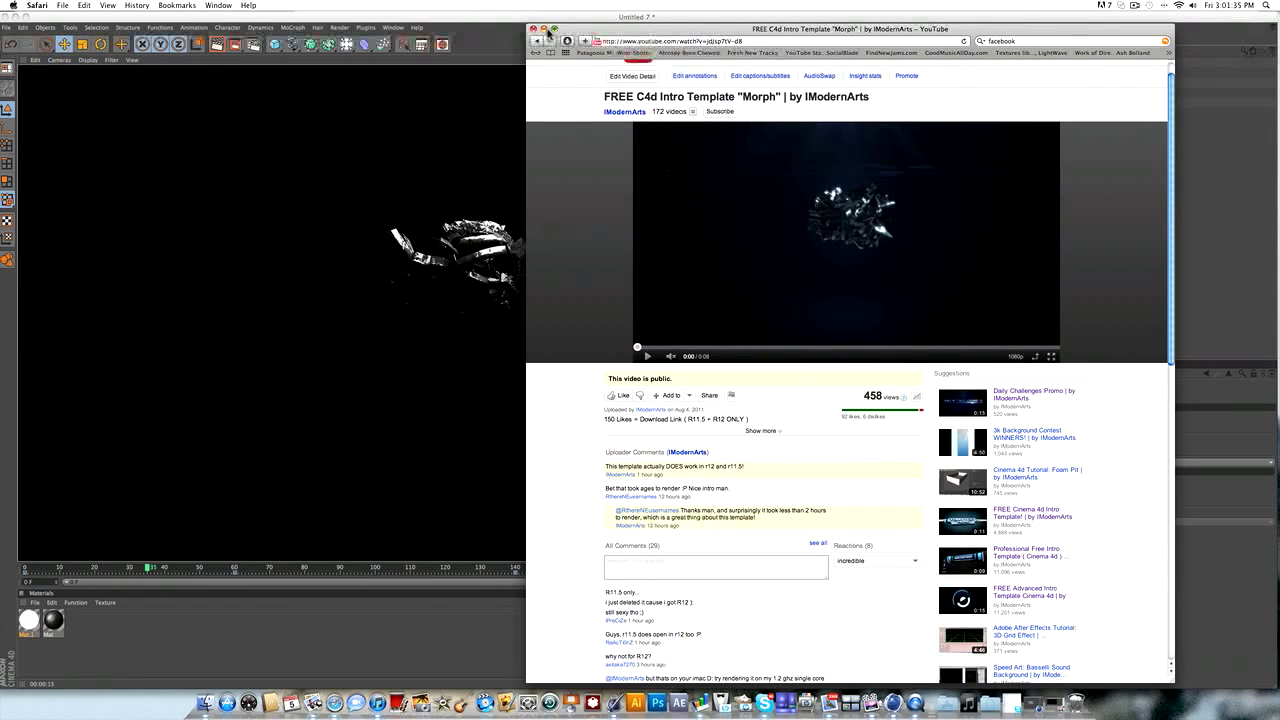
click(543, 31)
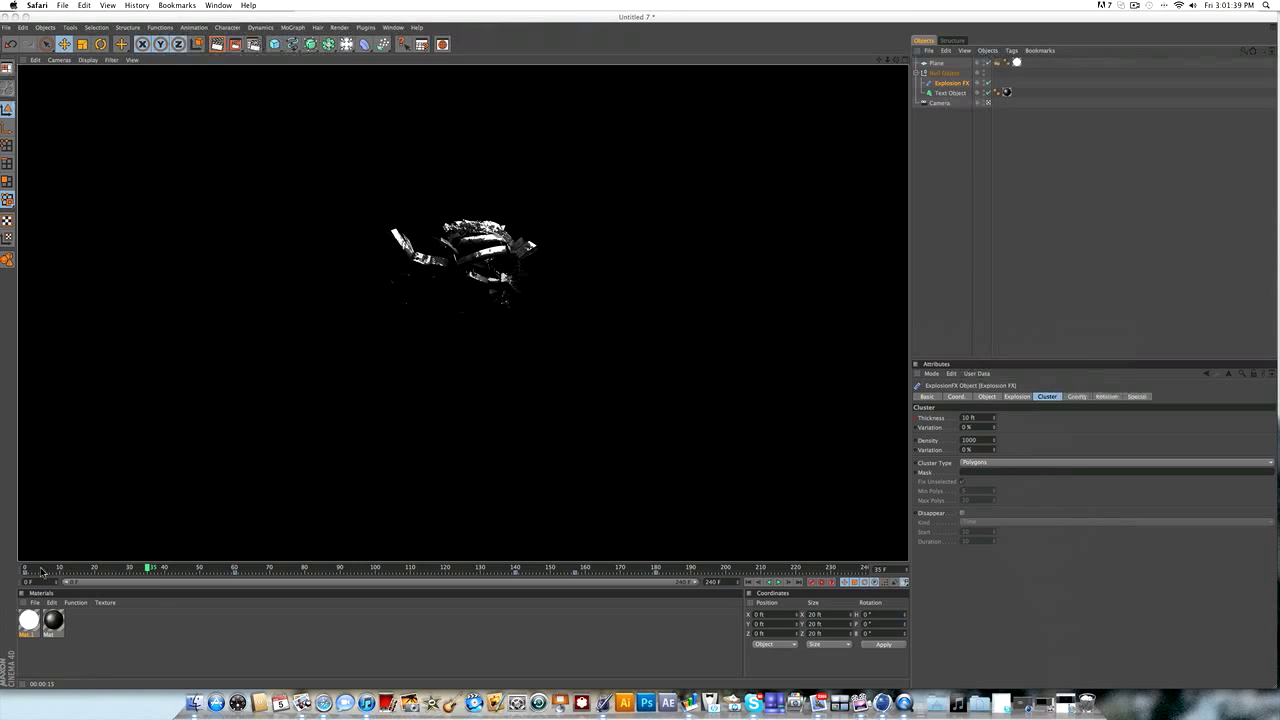
Step: Play the animation from frame 0 and review the fragment movement over the early frames up to frame 65
drag(42, 571, 3, 569)
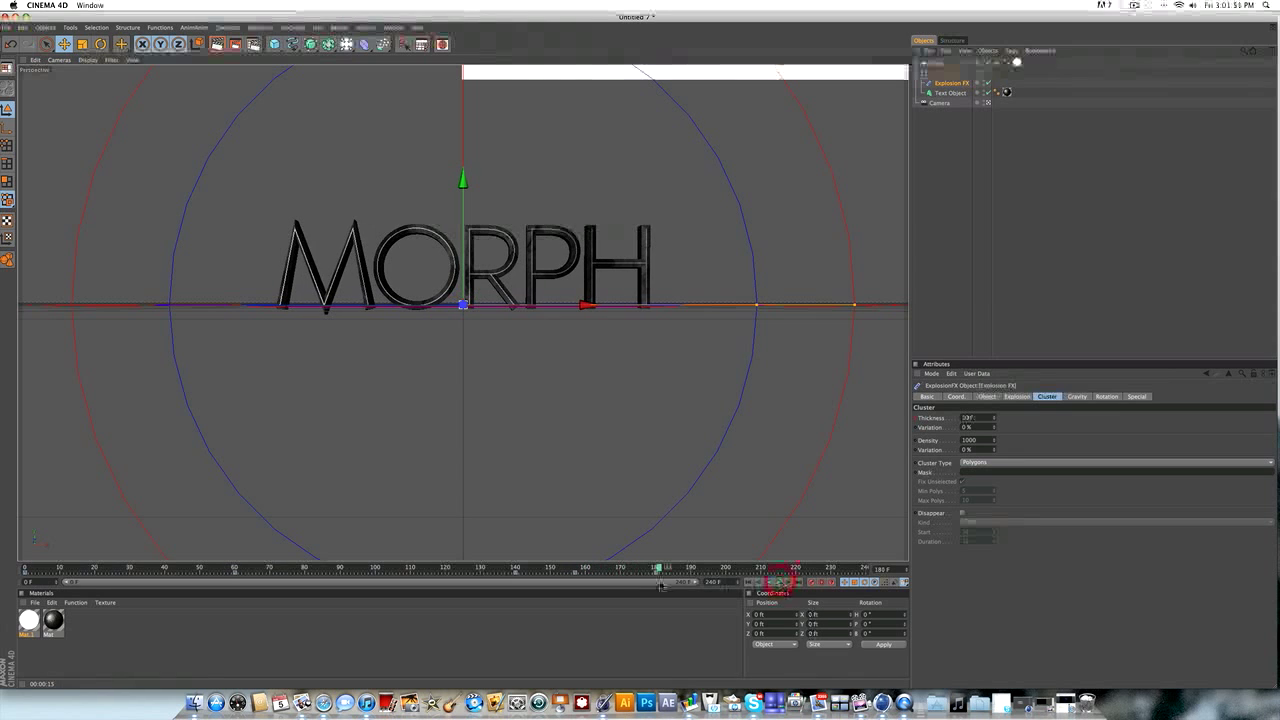
click(487, 567)
drag(125, 567, 325, 553)
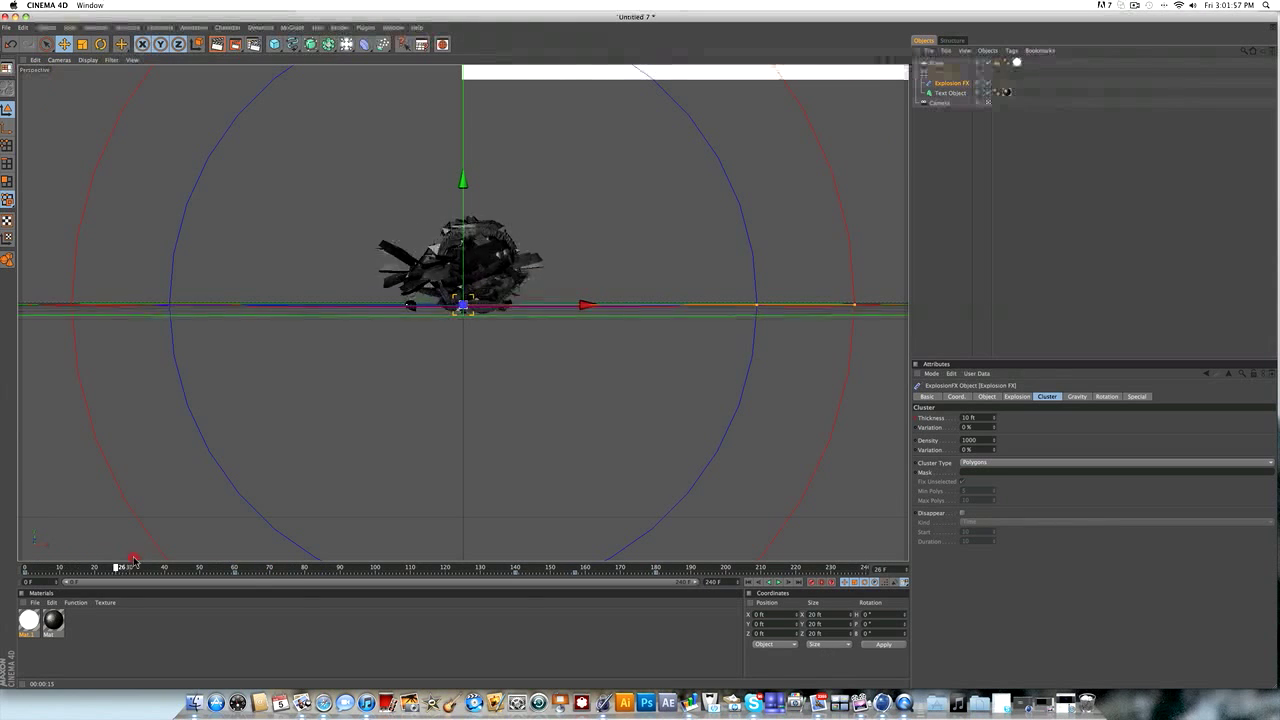
drag(325, 583, 13, 560)
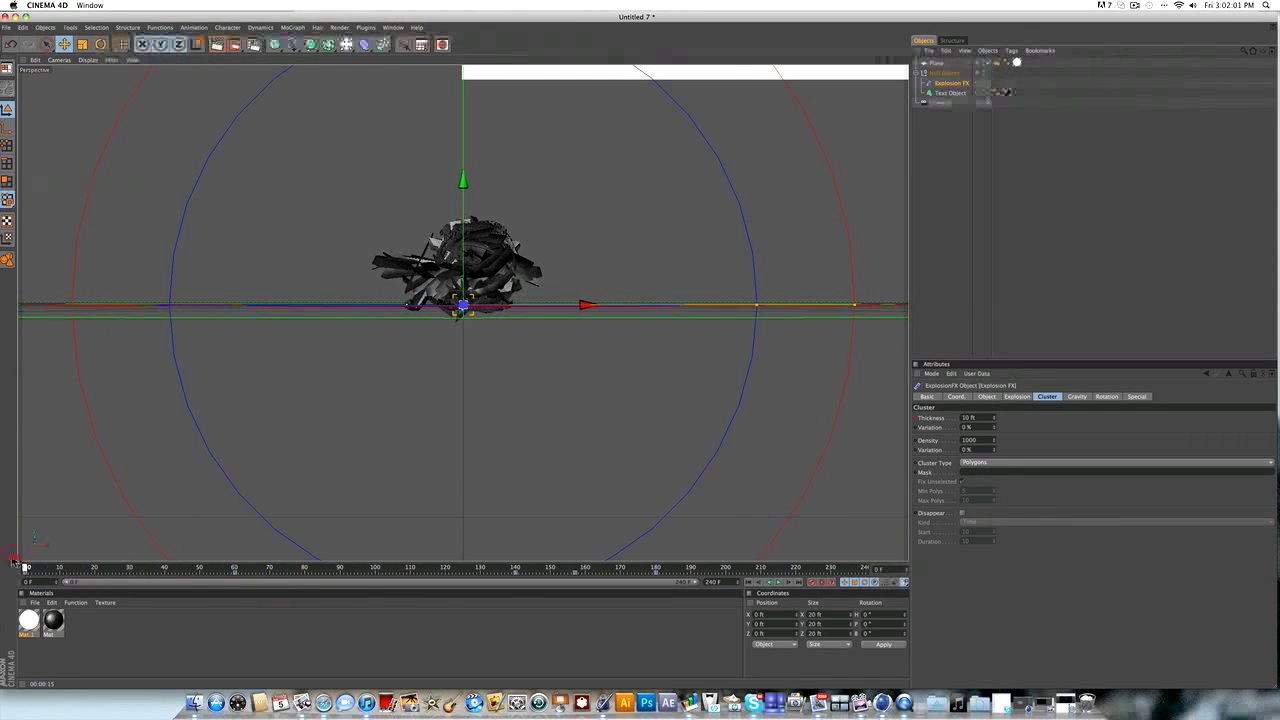
drag(113, 561, 255, 558)
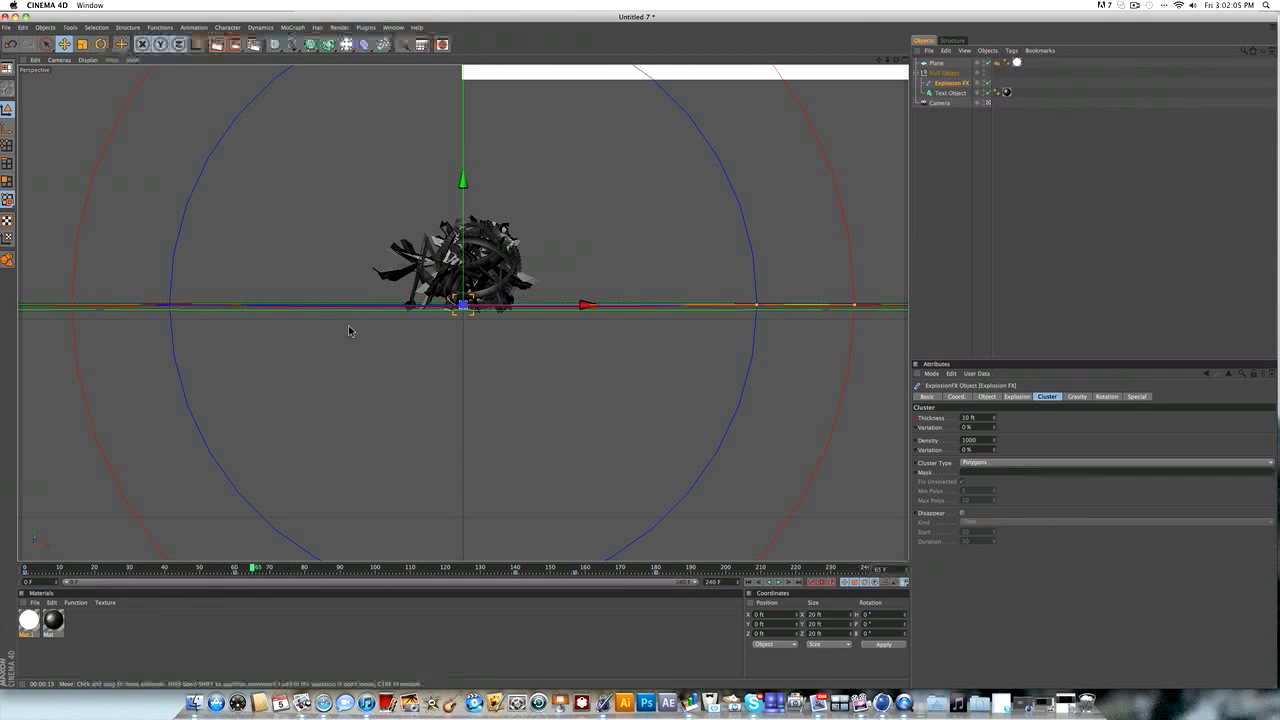
Step: Add a Formula deformer inside the null object above Explosion FX and return to frame 0
click(979, 122)
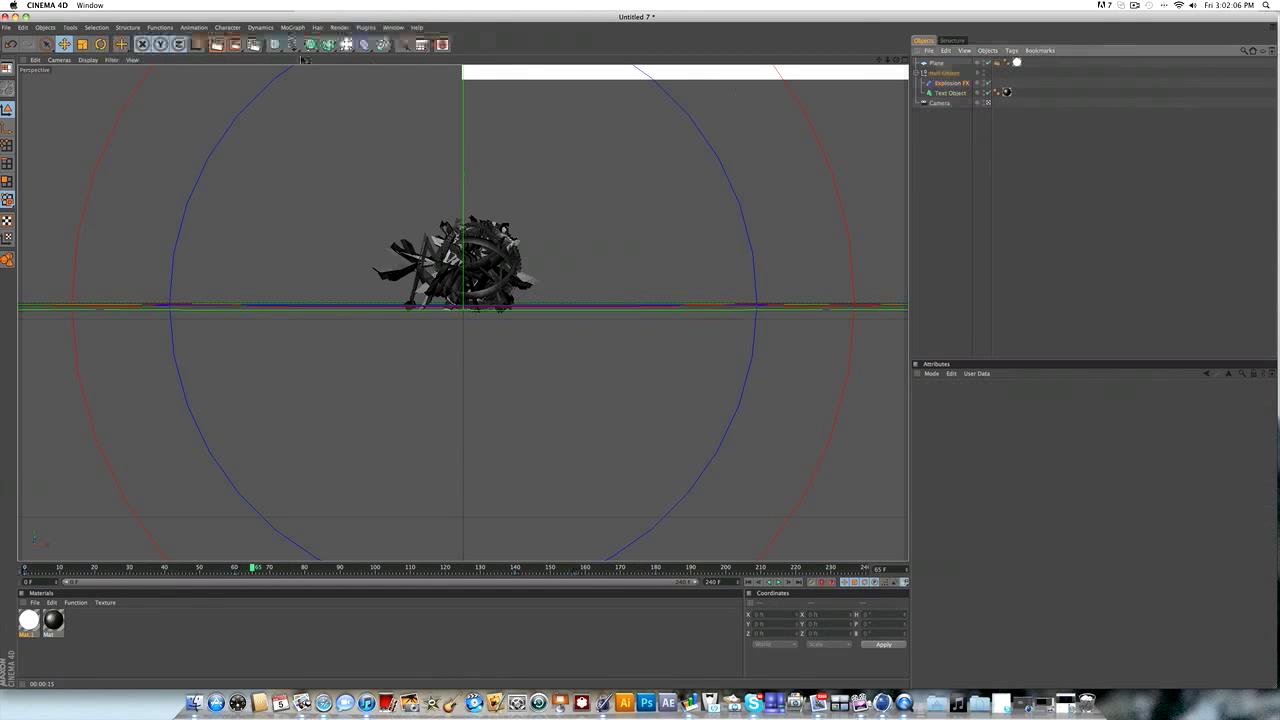
click(362, 44)
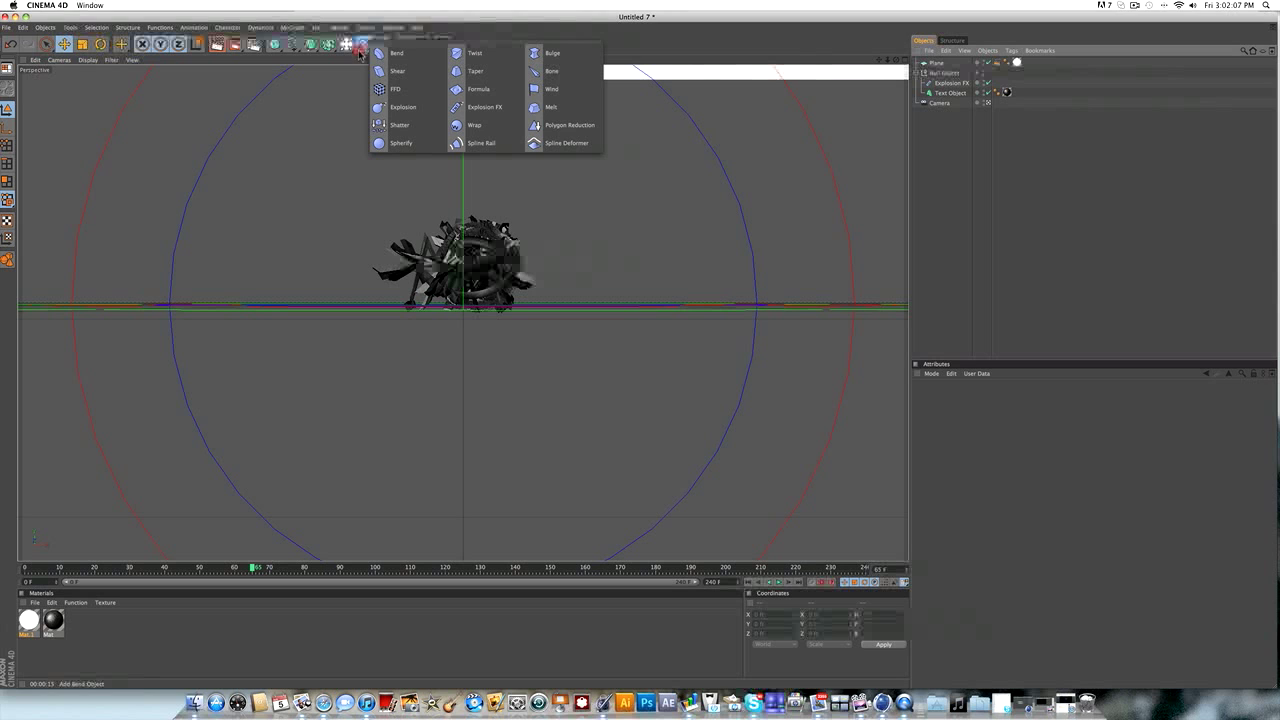
click(464, 89)
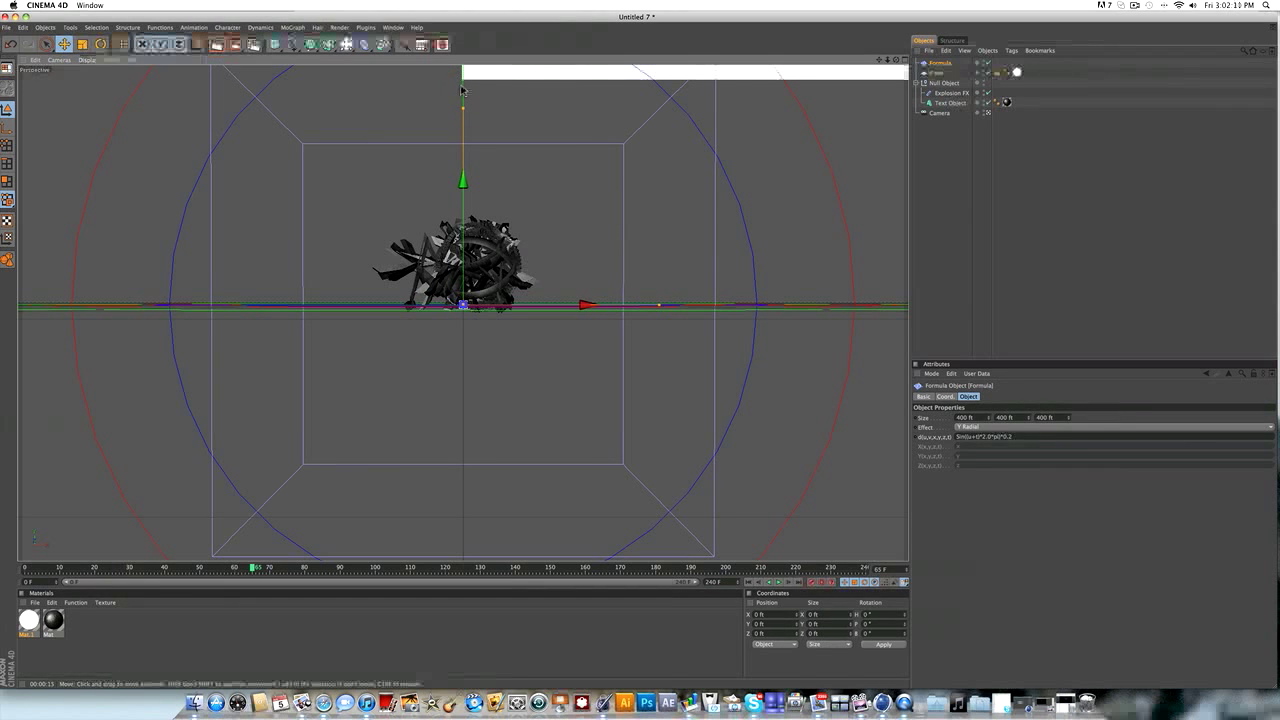
drag(936, 66, 936, 90)
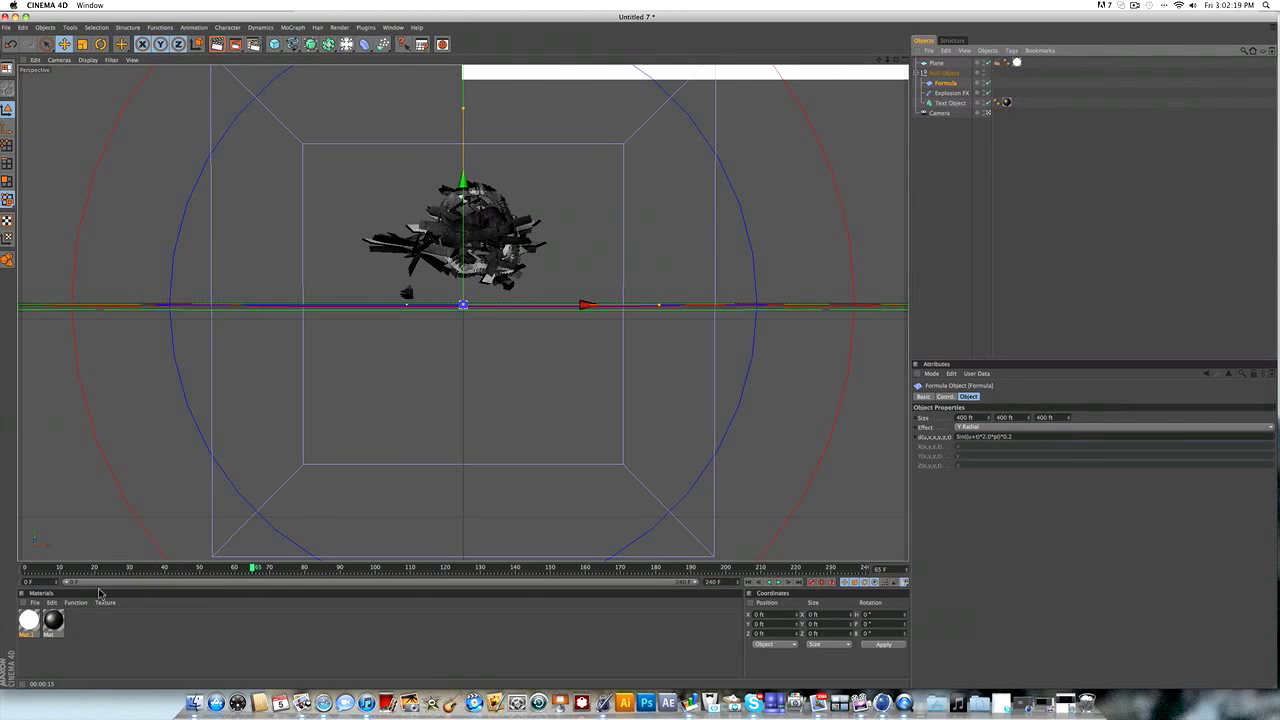
drag(103, 571, 2, 570)
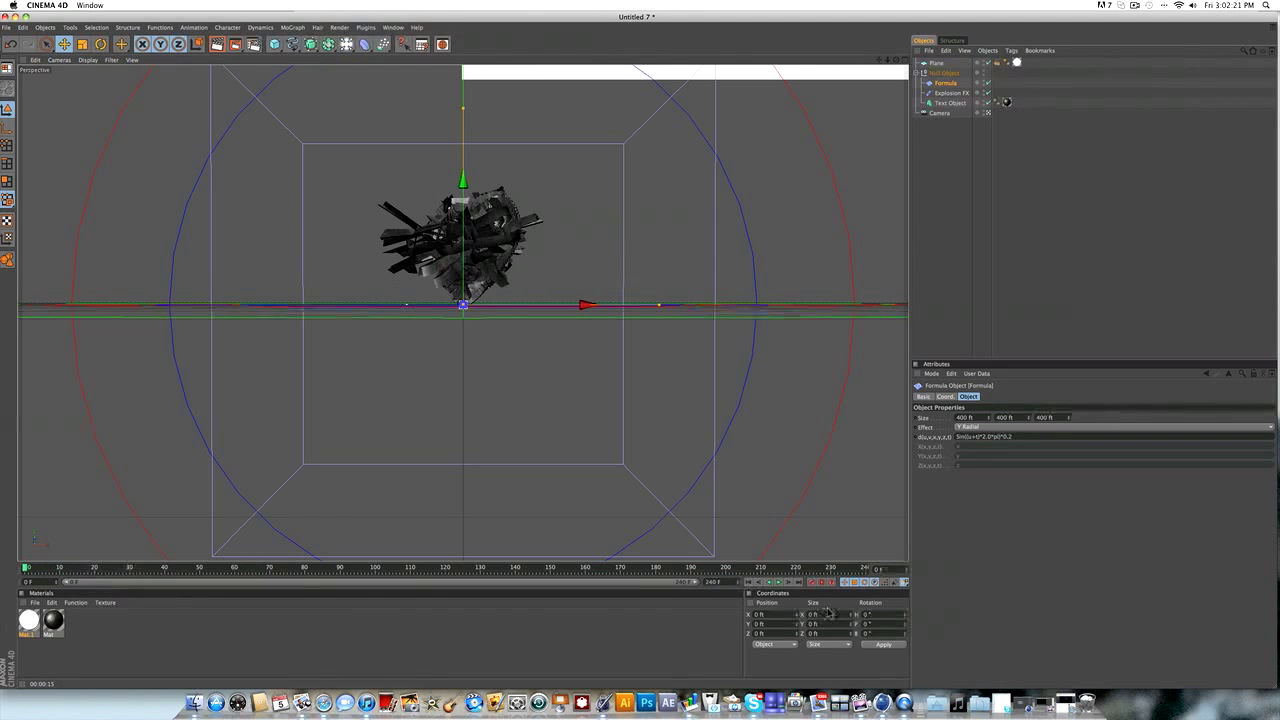
Step: Play the animation from frame 0 to about frame 181 to review the Formula deformer's effect on the text
click(778, 583)
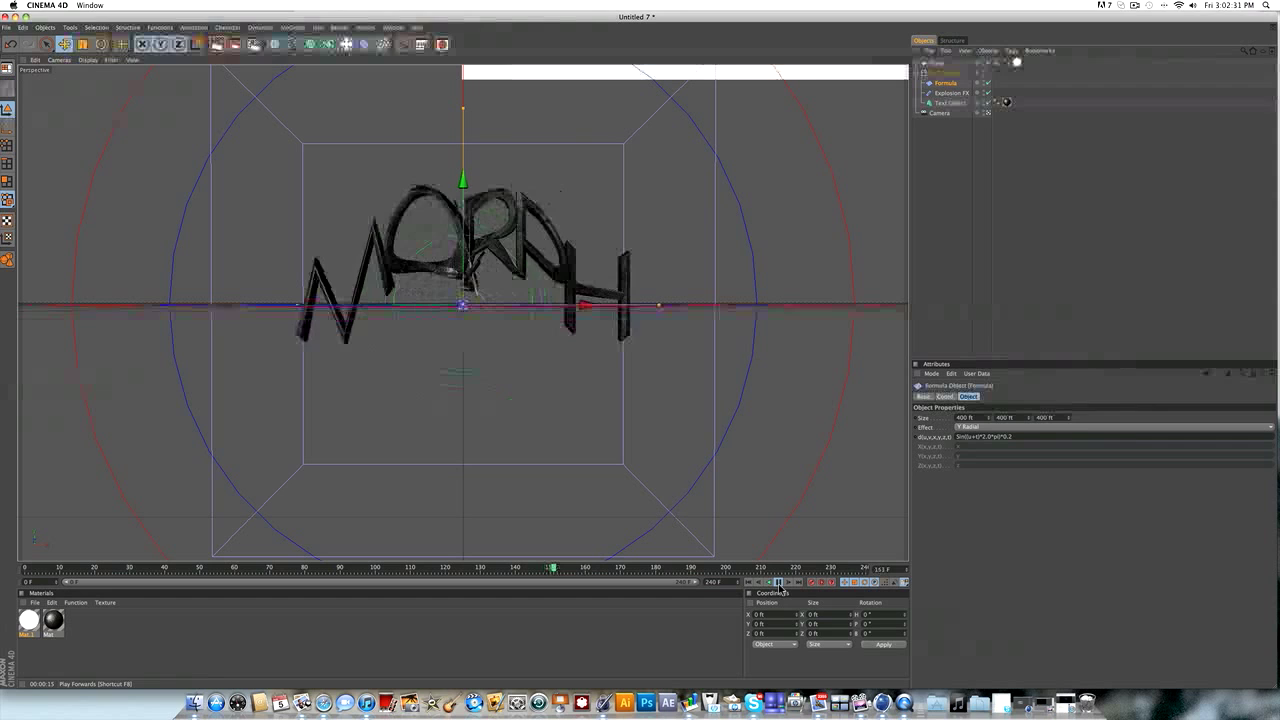
click(779, 584)
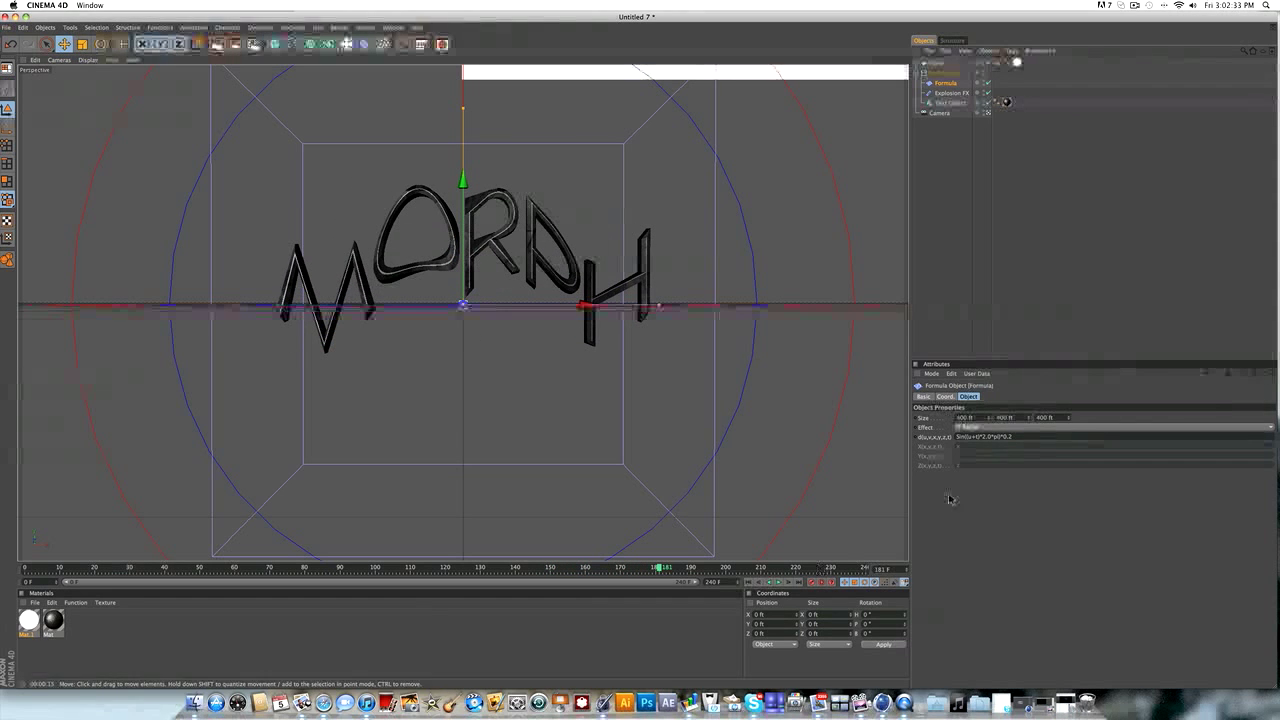
Step: Try the X Radial effect on the Formula deformer and preview the animation from frame 0
click(969, 428)
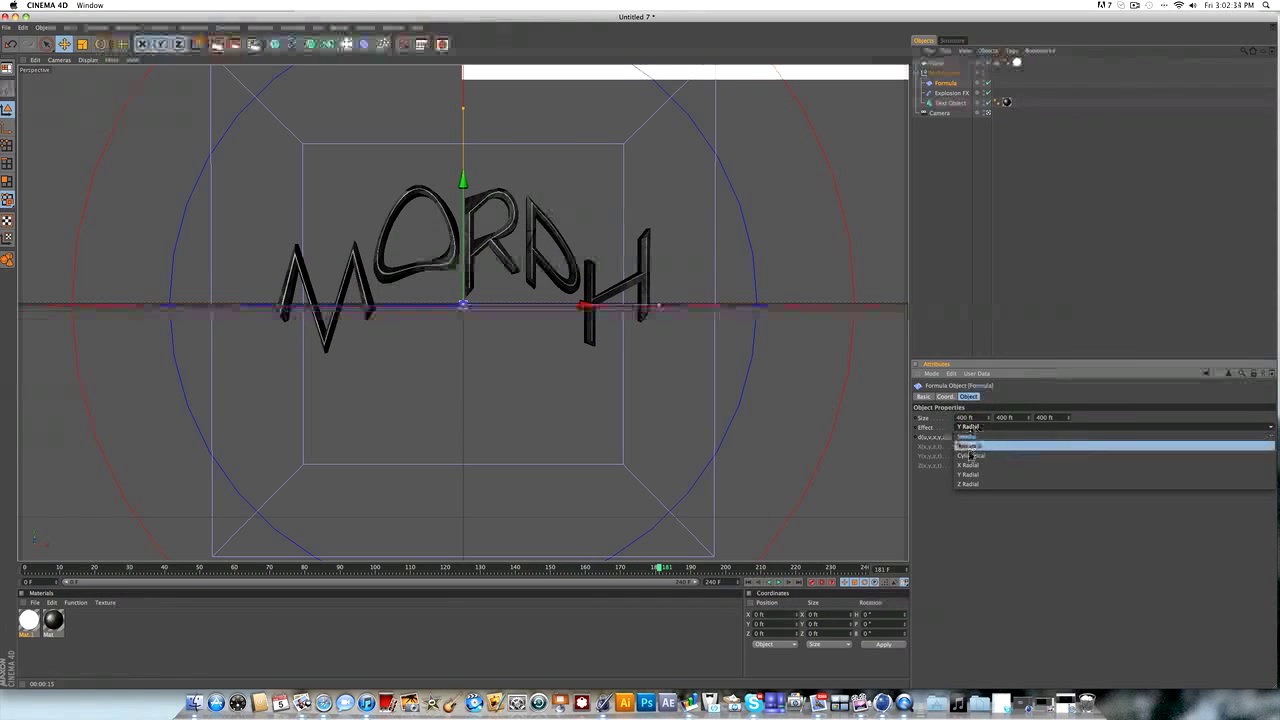
click(969, 465)
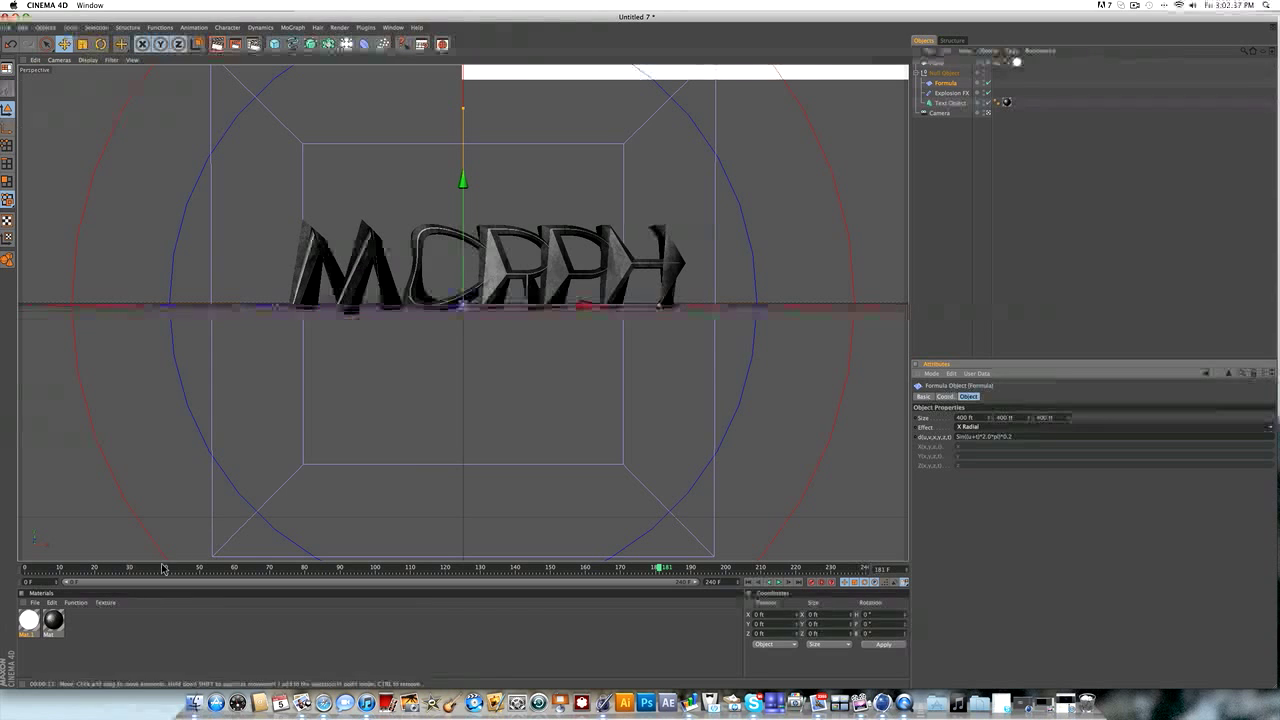
key(shift+f)
key(F8)
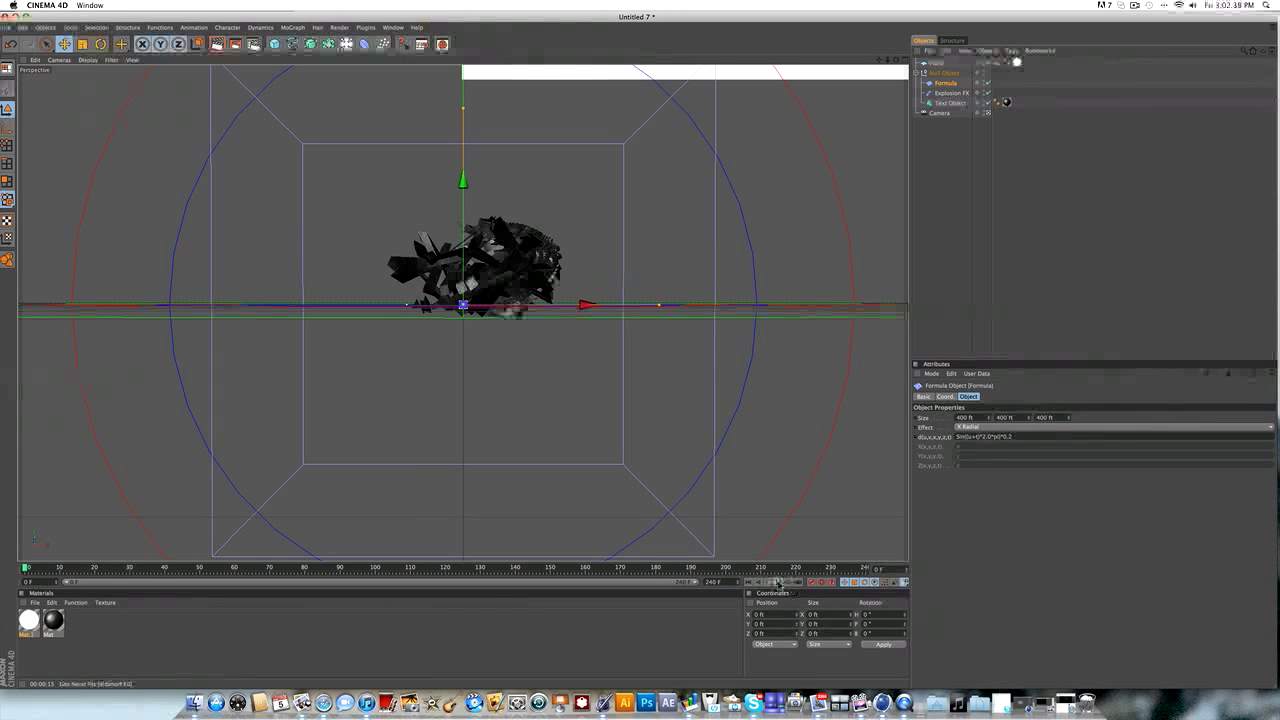
click(779, 584)
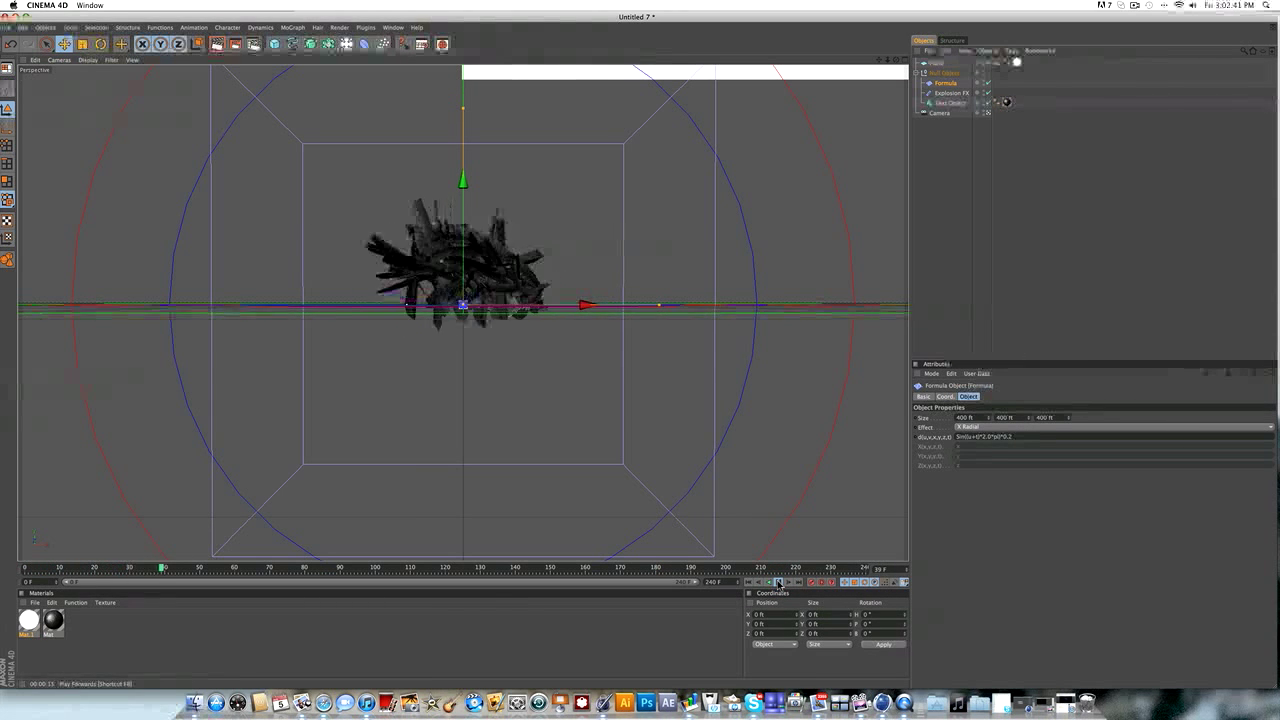
Step: Try the Z Radial effect on the Formula deformer and preview the animation from frame 0
click(968, 427)
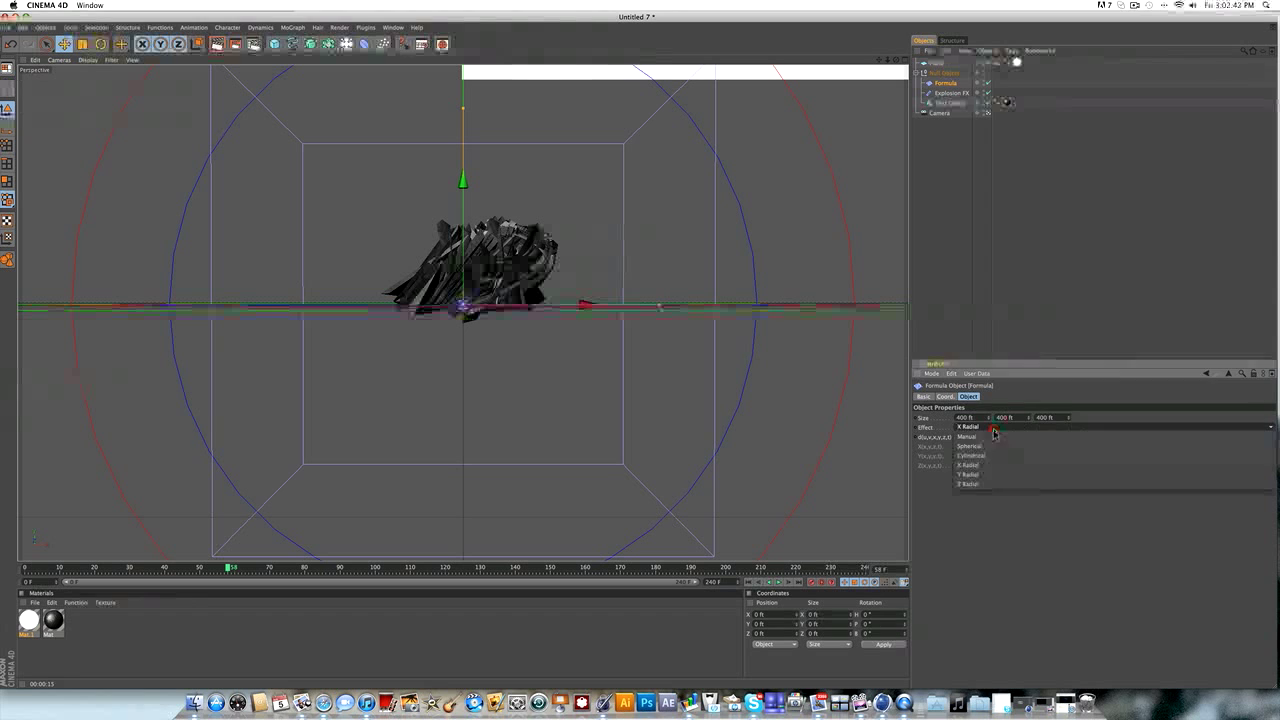
click(968, 484)
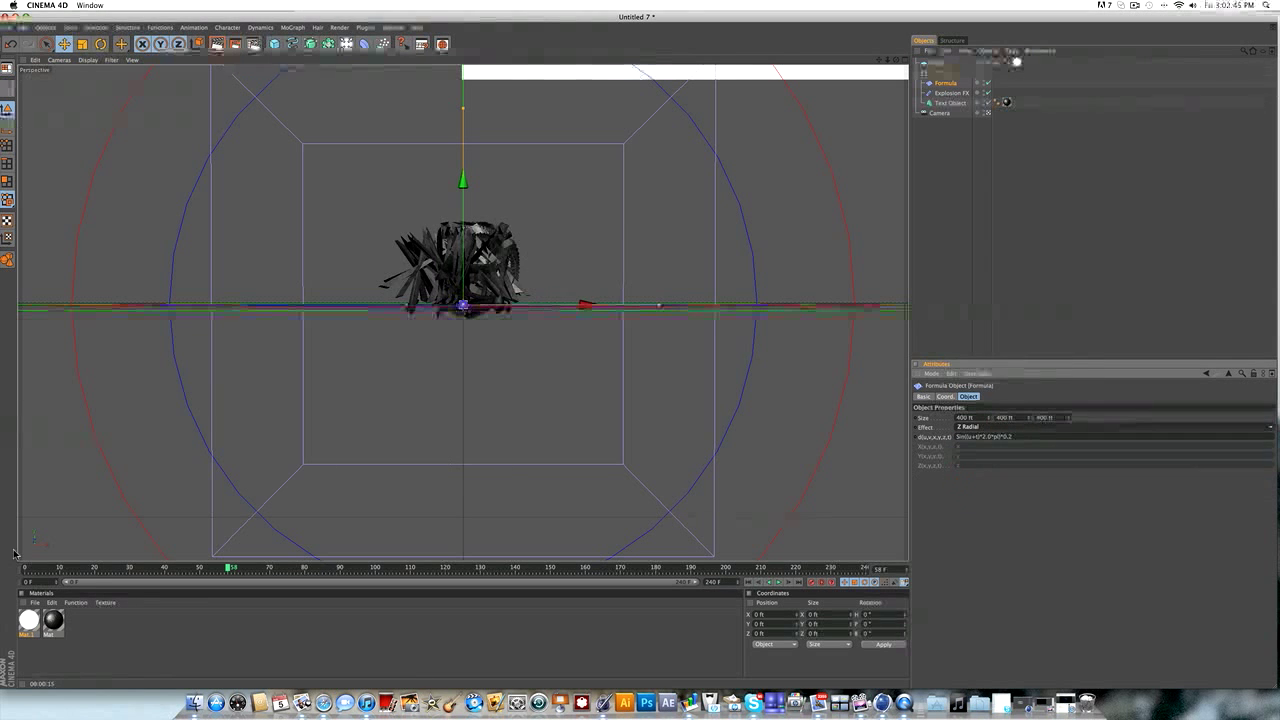
click(37, 570)
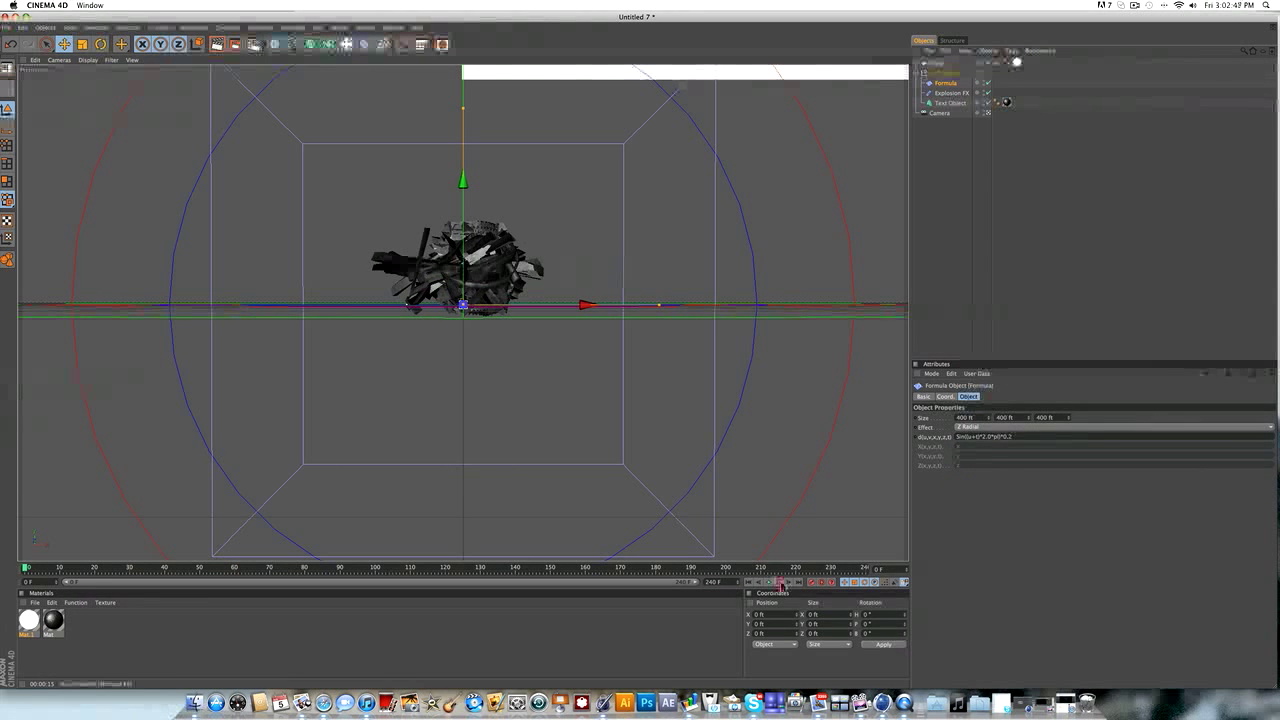
click(782, 584)
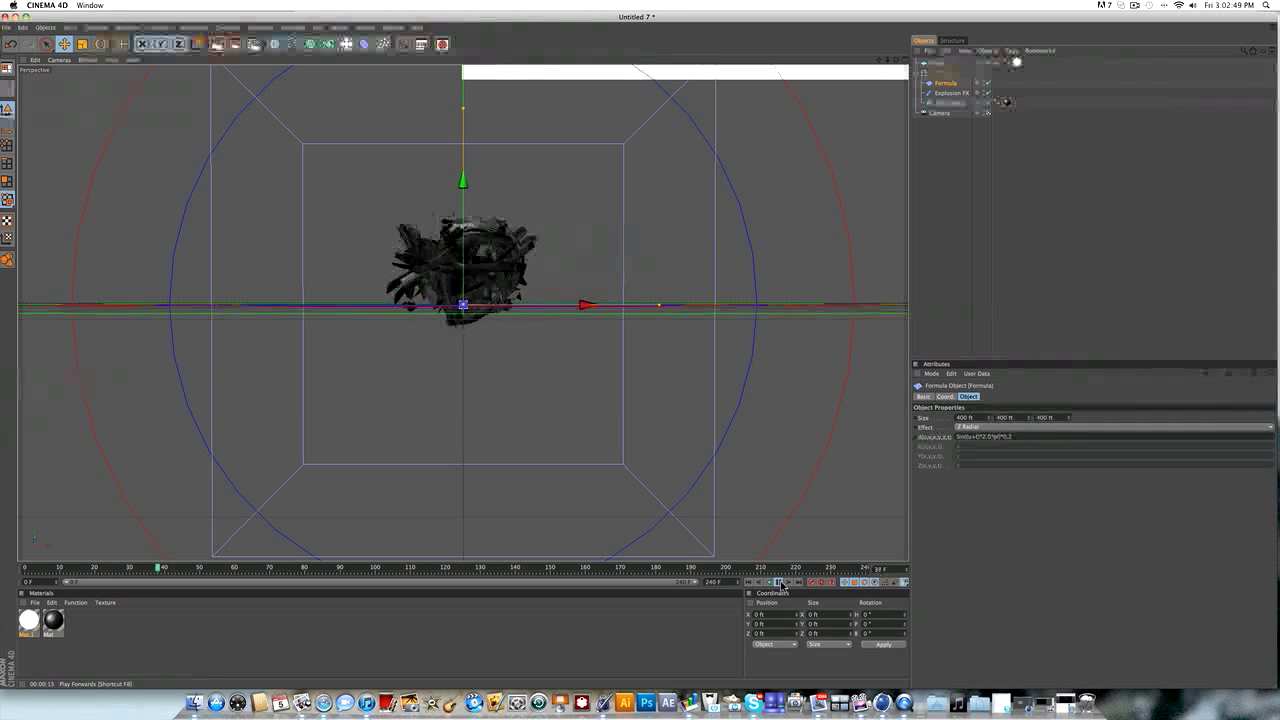
Step: Try the Spherical effect on the Formula deformer and preview the animation from frame 0
click(979, 428)
click(975, 447)
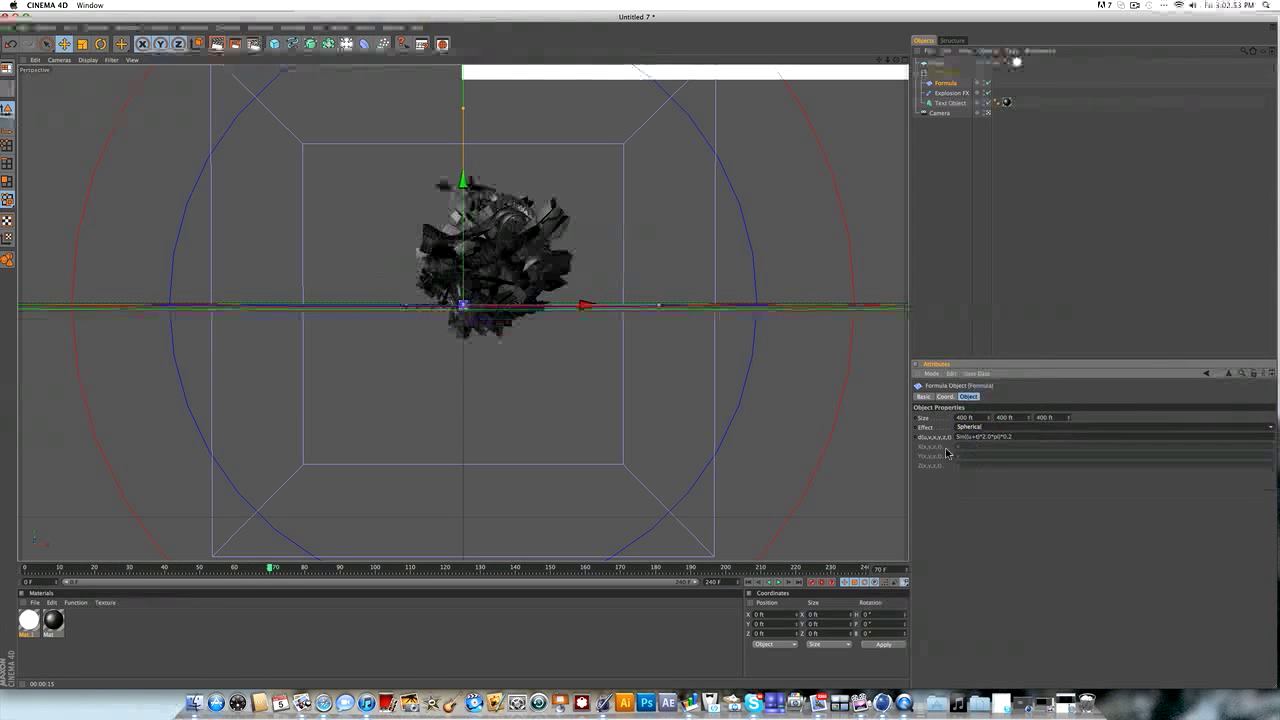
click(75, 564)
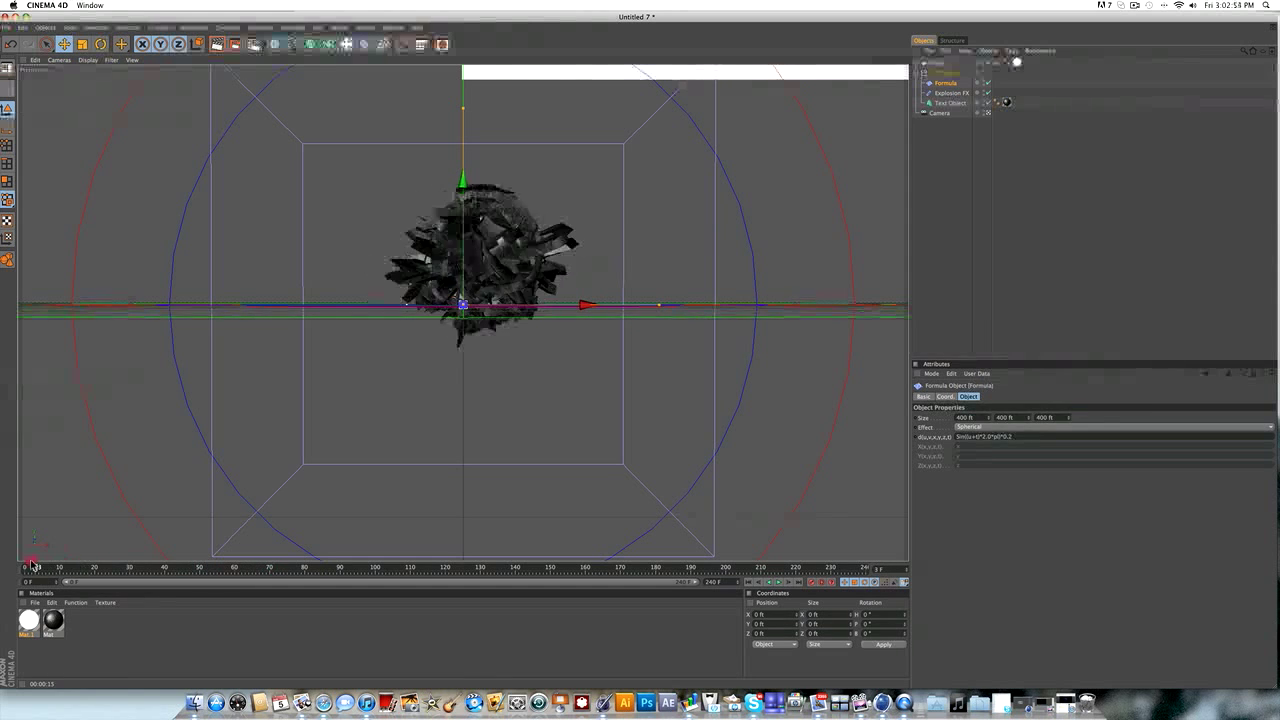
key(shift+f)
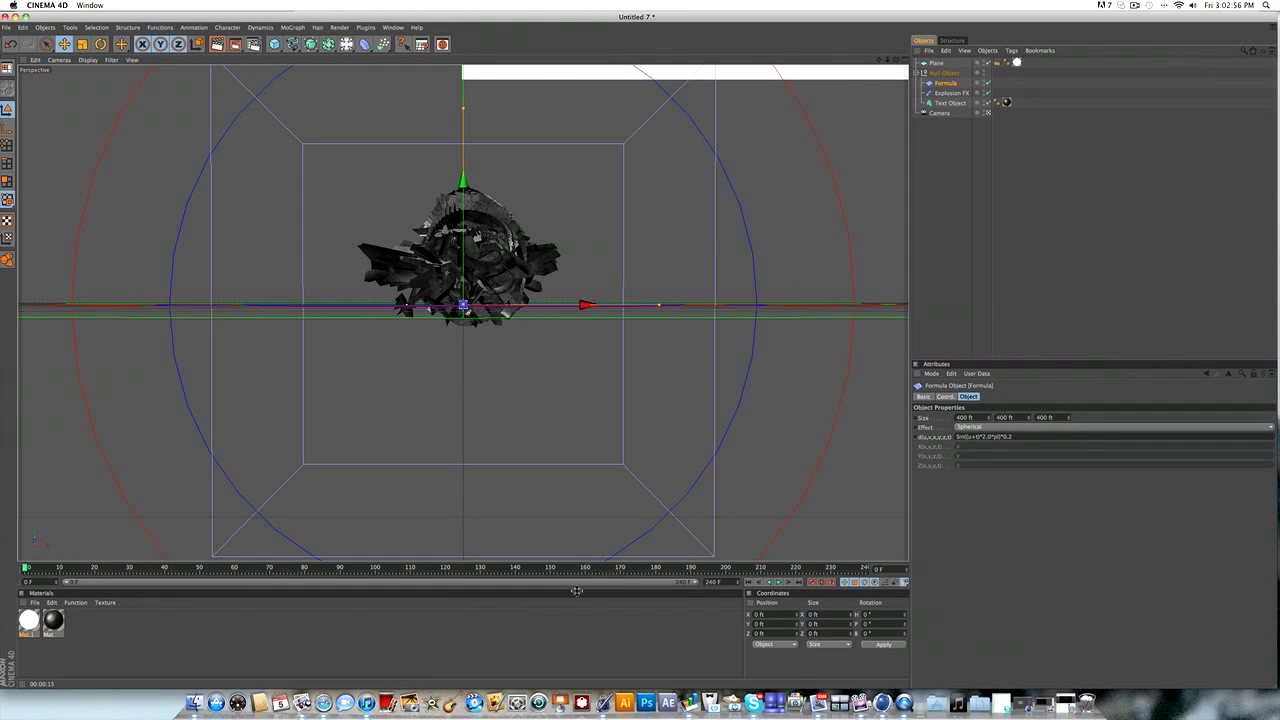
click(776, 583)
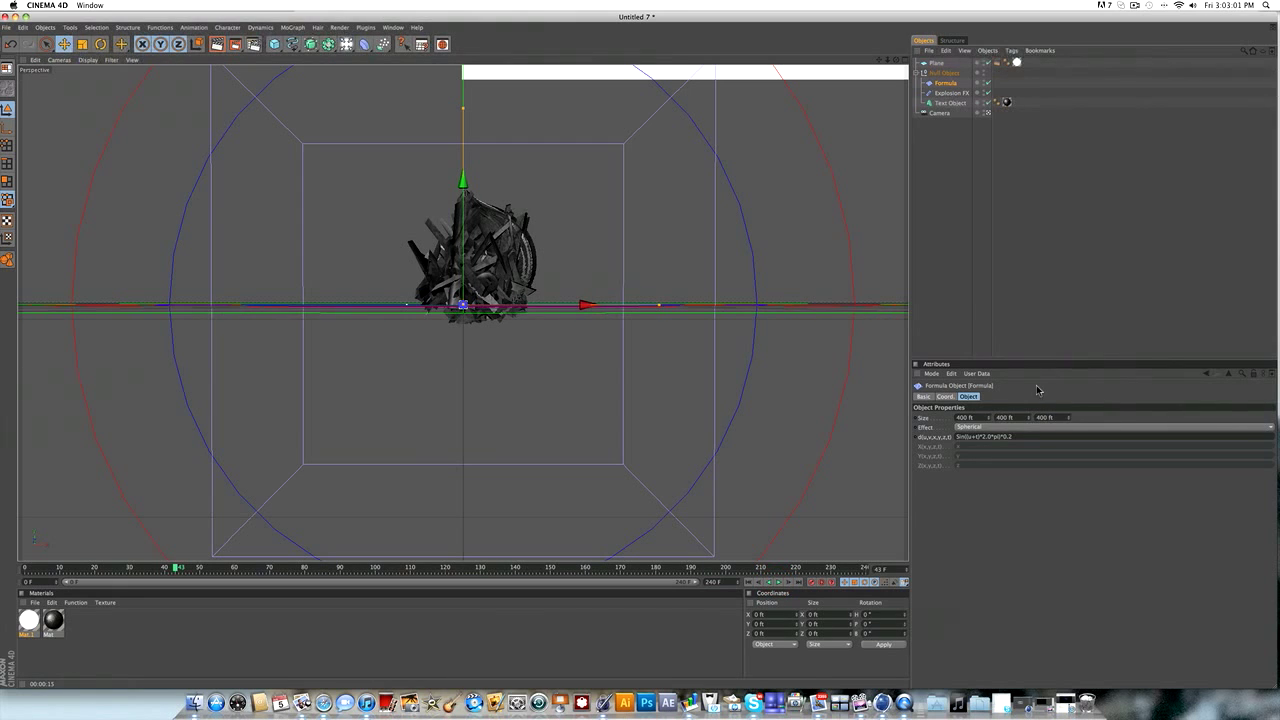
Step: Set the Formula deformer's effect to Y Radial and its X size to a very large value, checking the motion up to frame 50
click(991, 429)
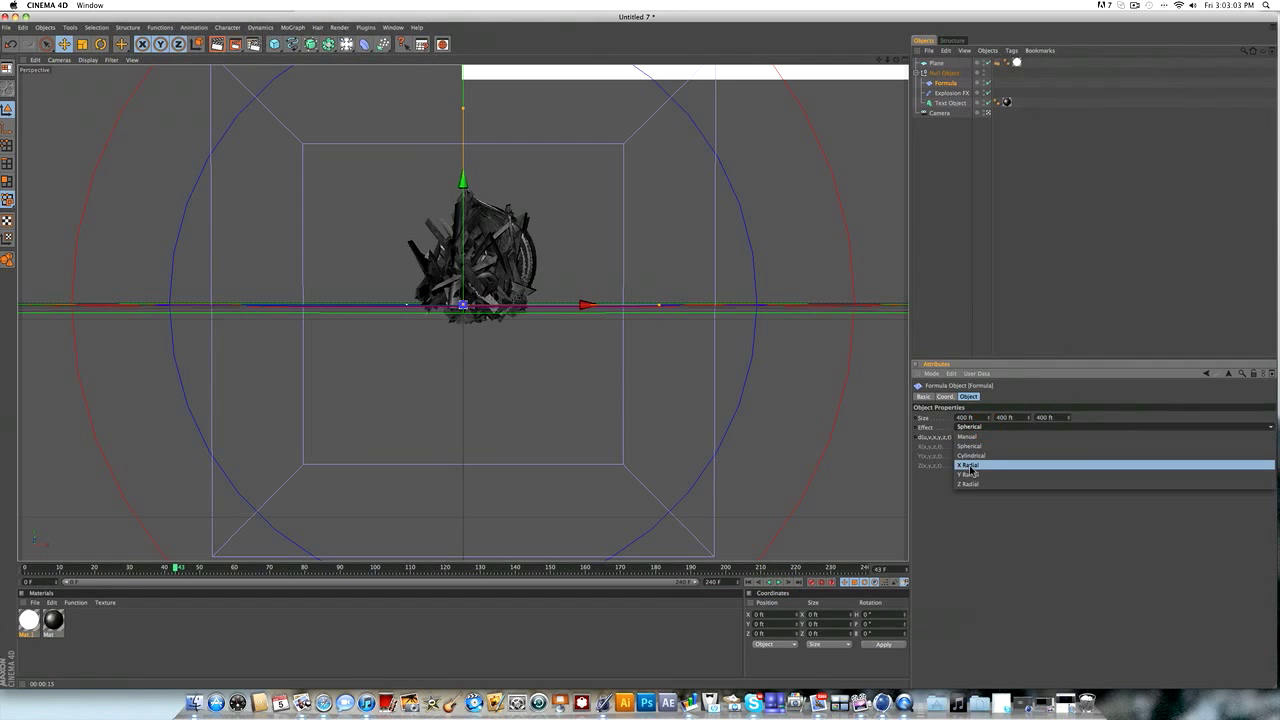
click(968, 474)
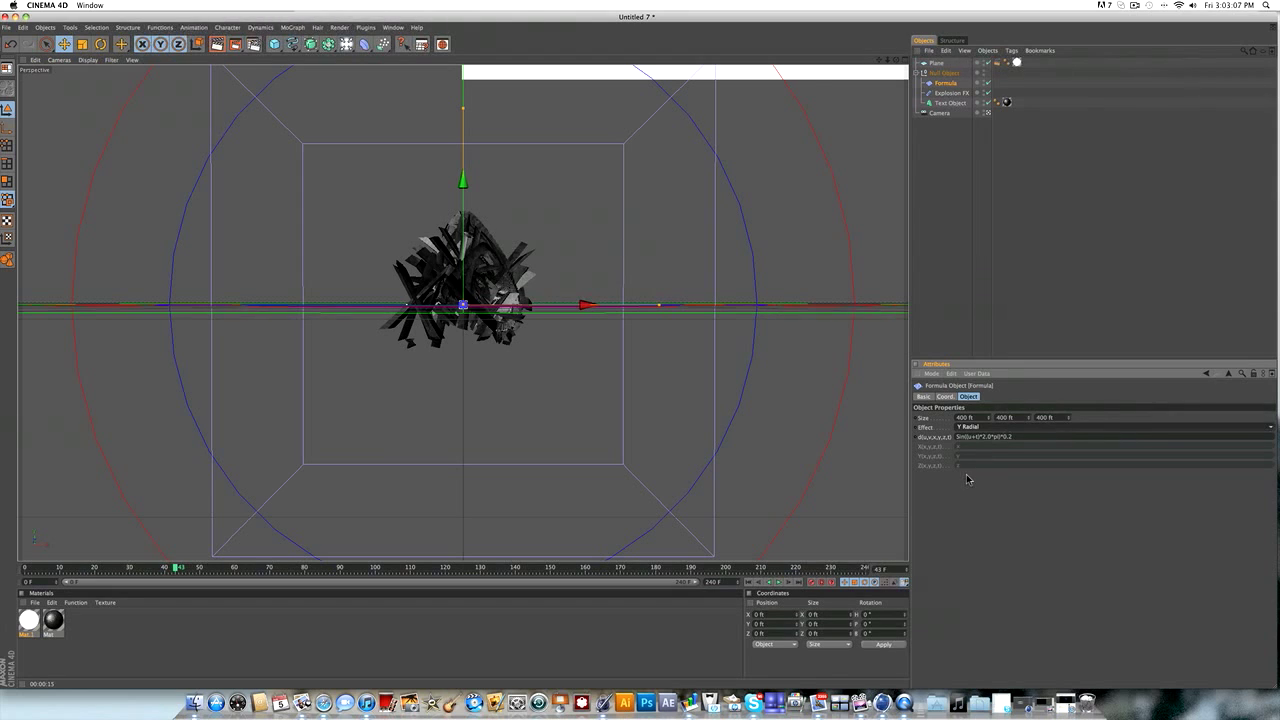
drag(987, 416, 884, 408)
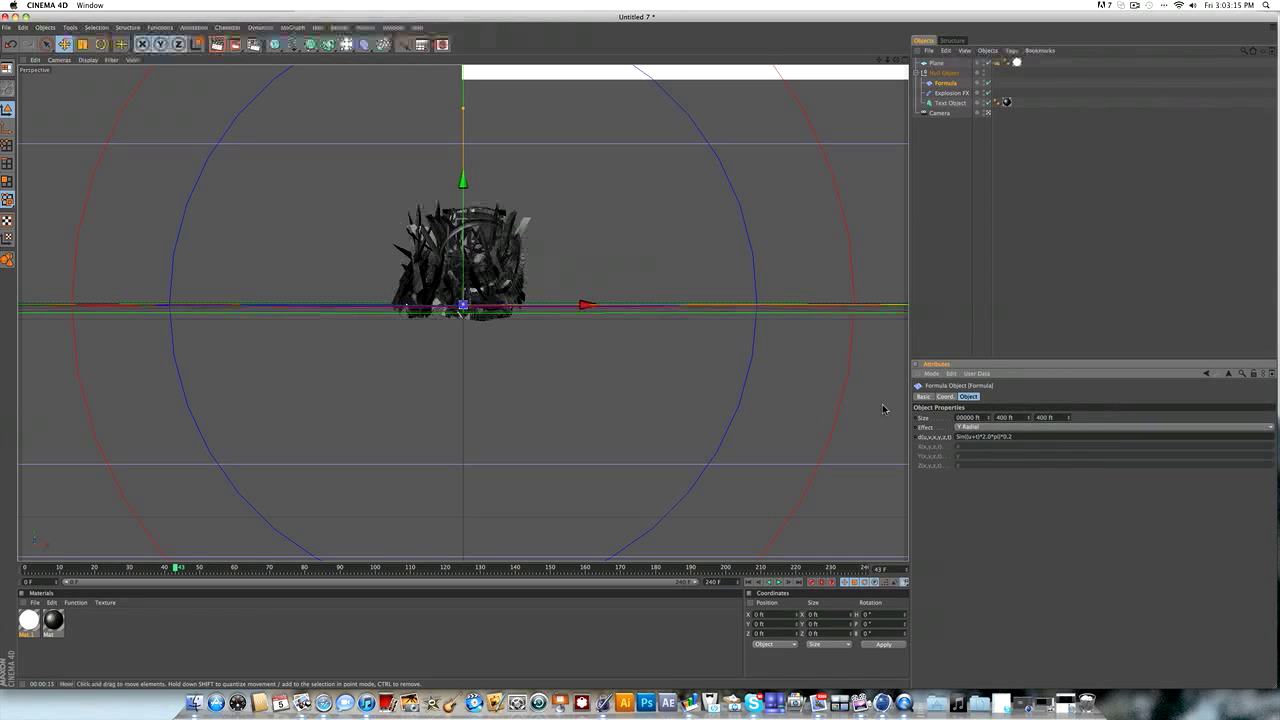
drag(62, 567, 203, 548)
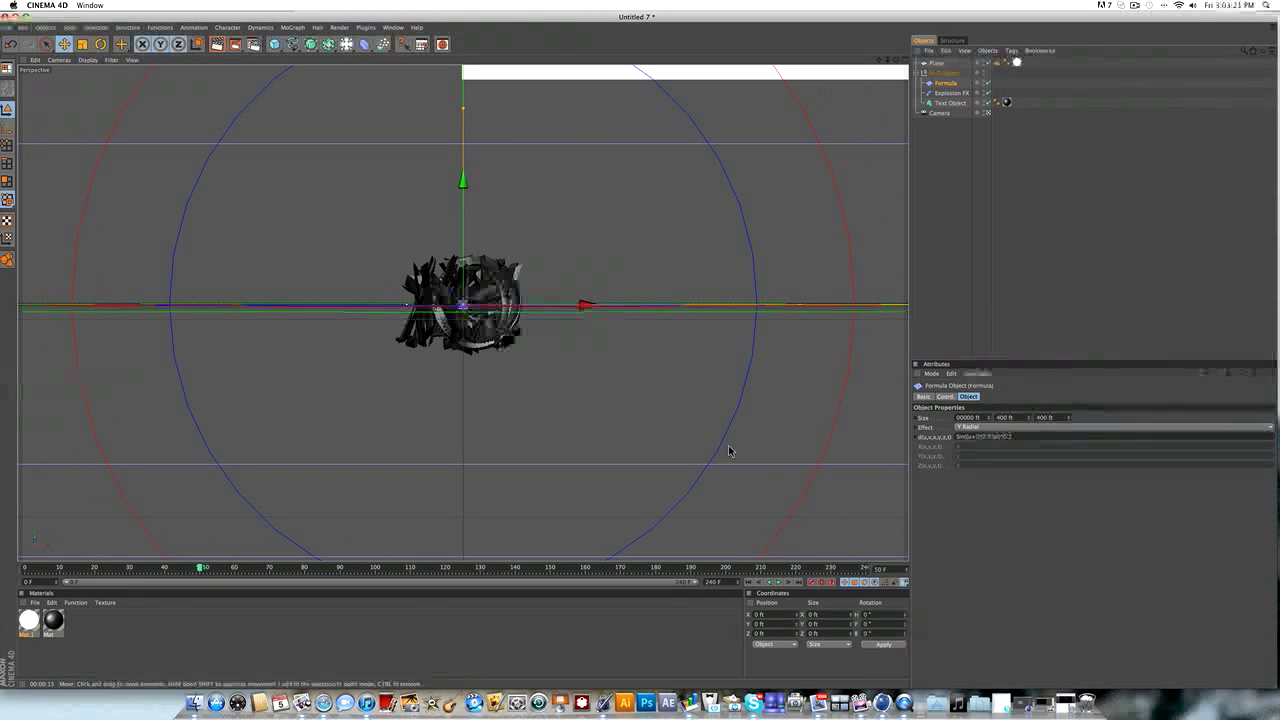
Step: Set the Formula deformer's Y size to 200 ft
click(1000, 436)
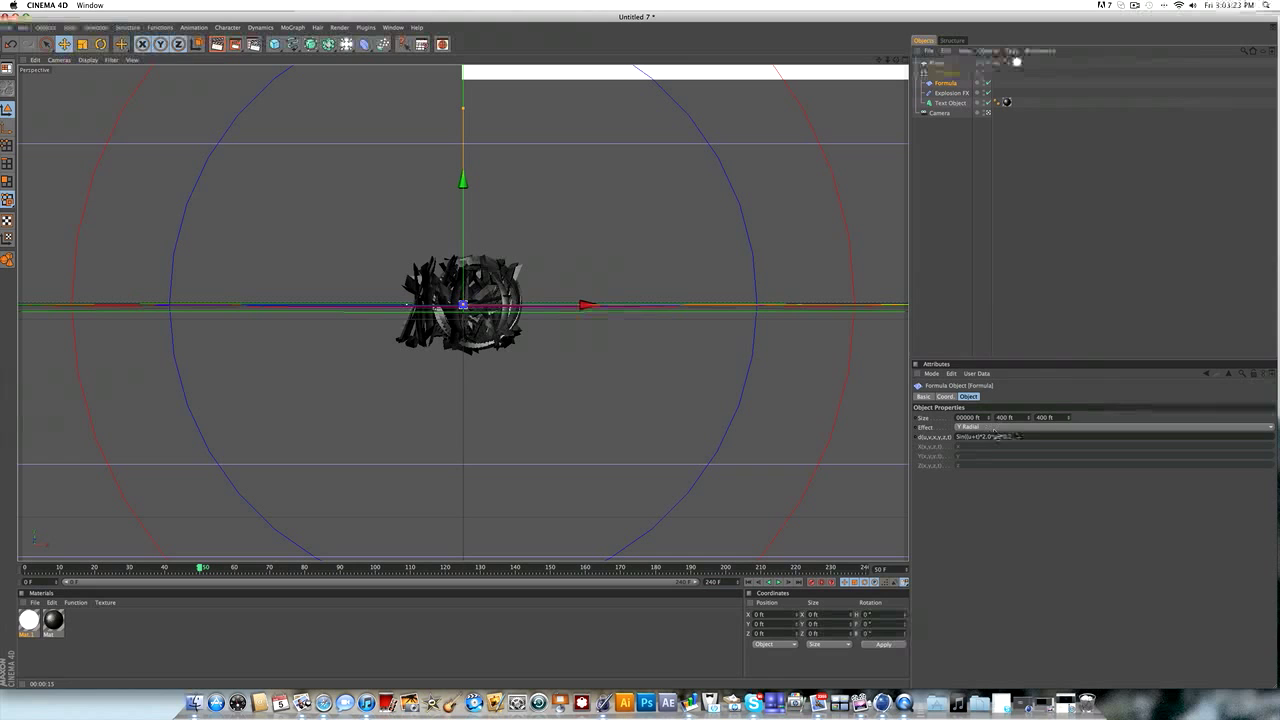
click(1003, 417)
text(200)
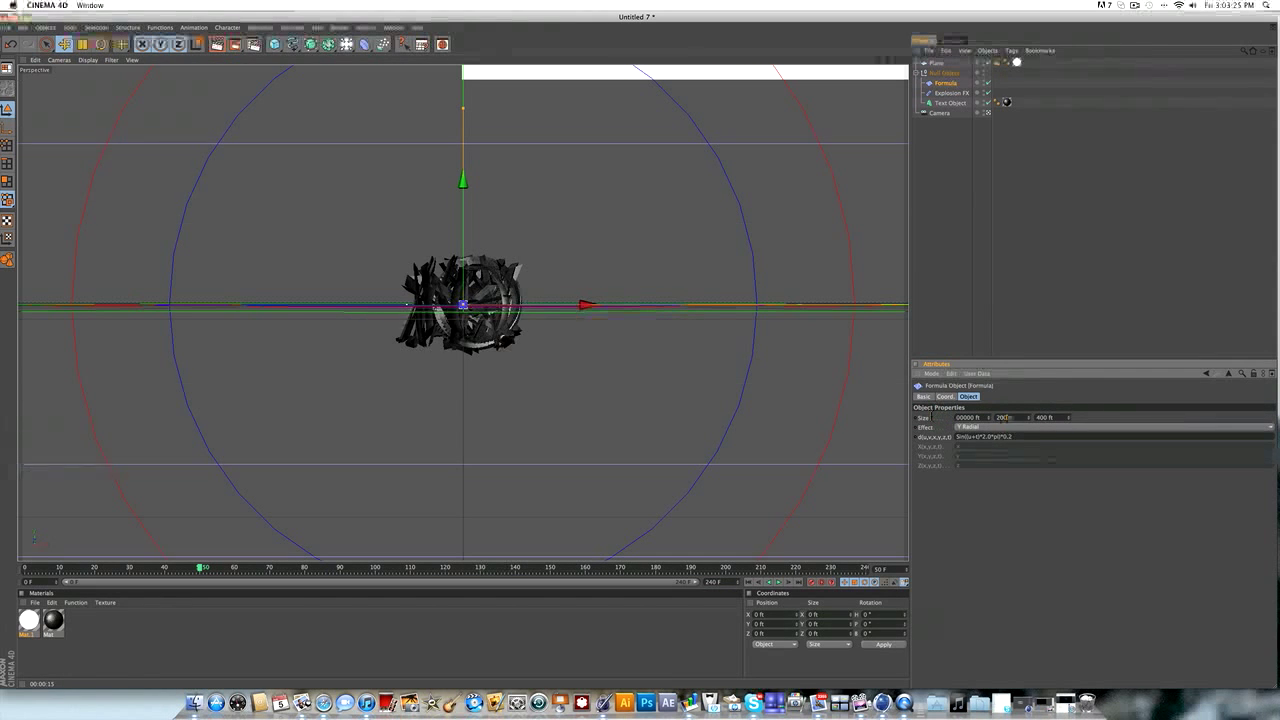
key(Return)
Step: Set the Formula deformer's Y size to 0 ft at frame 140 and keyframe its size there
drag(200, 567, 468, 510)
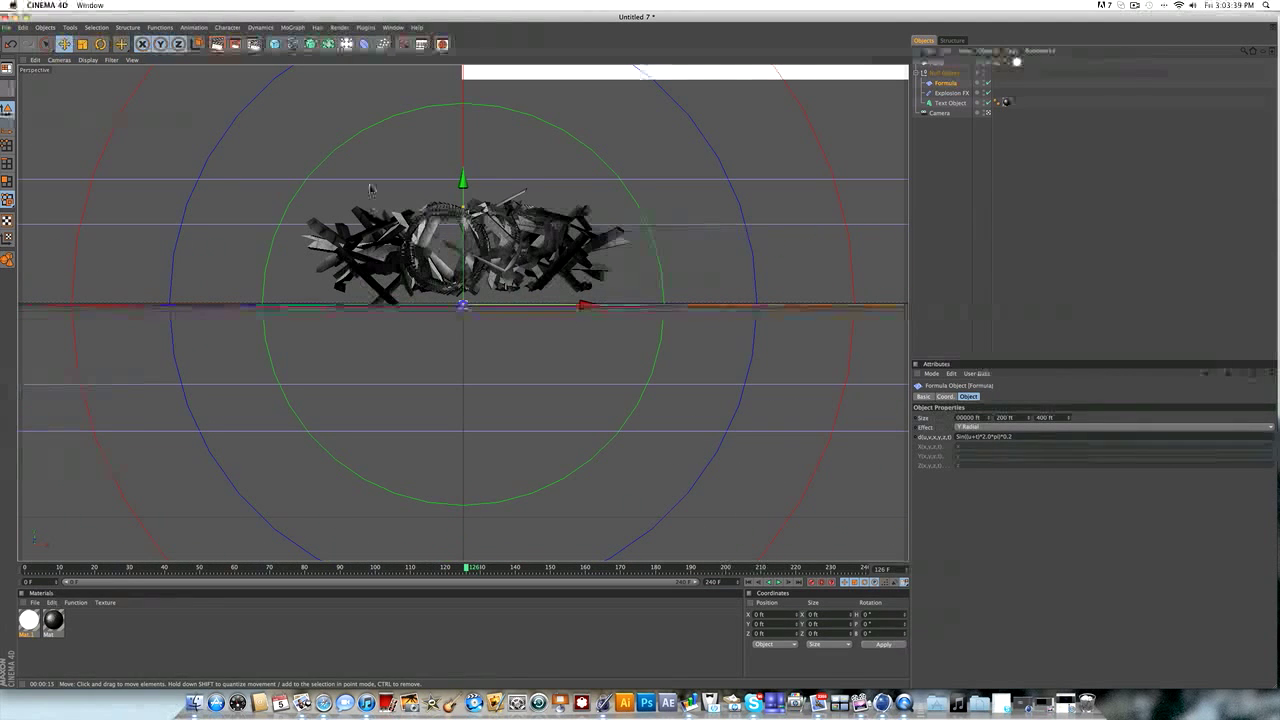
click(484, 570)
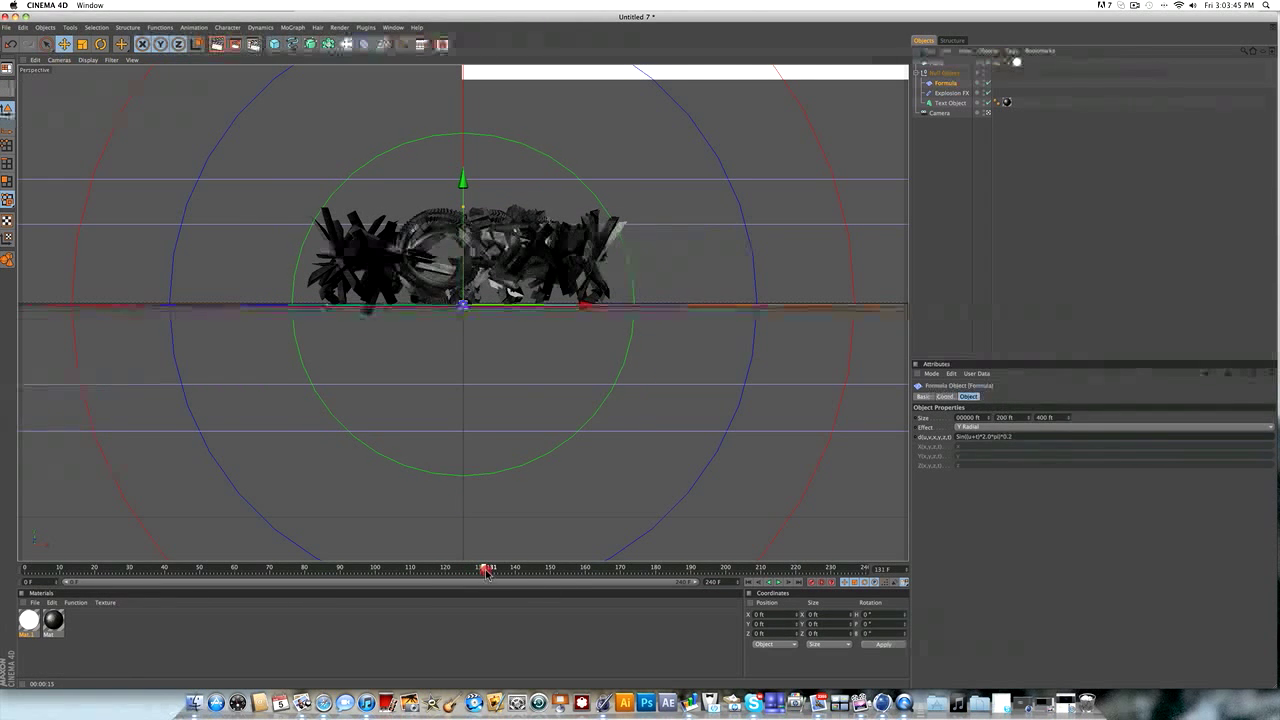
mouse_move(487, 573)
mouse_down()
mouse_move(518, 571)
mouse_move(481, 572)
mouse_up()
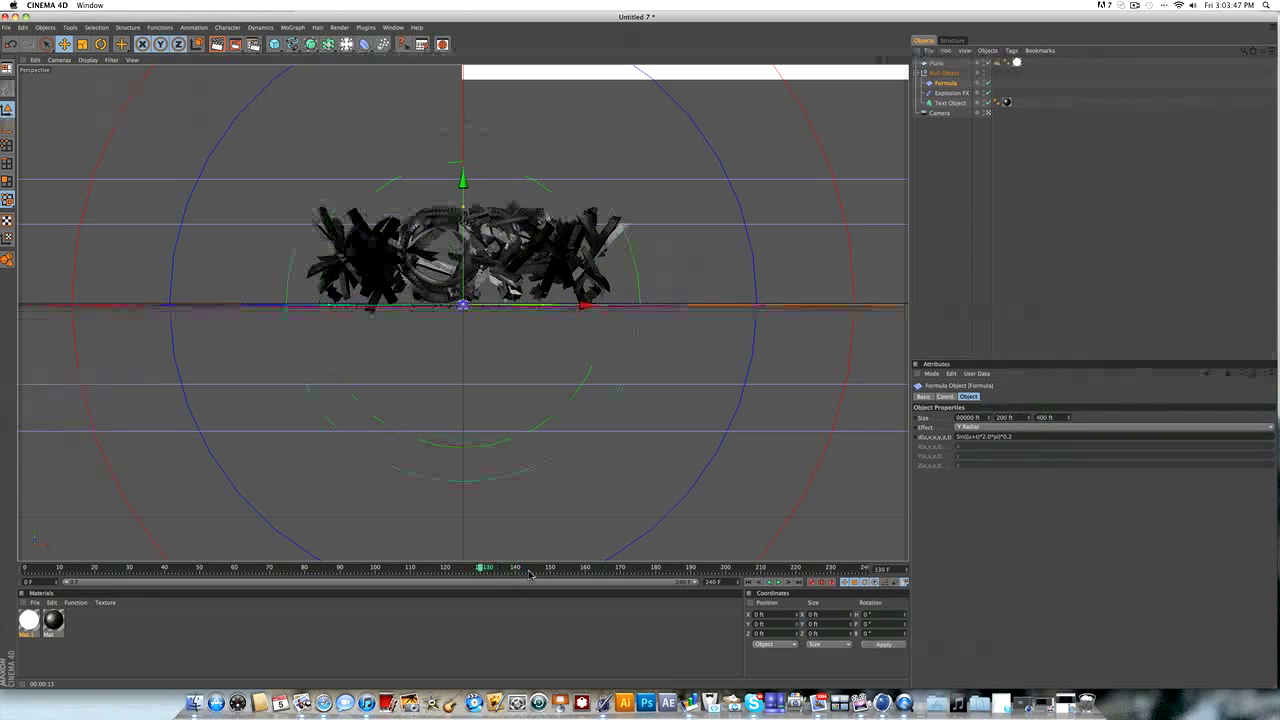
click(517, 571)
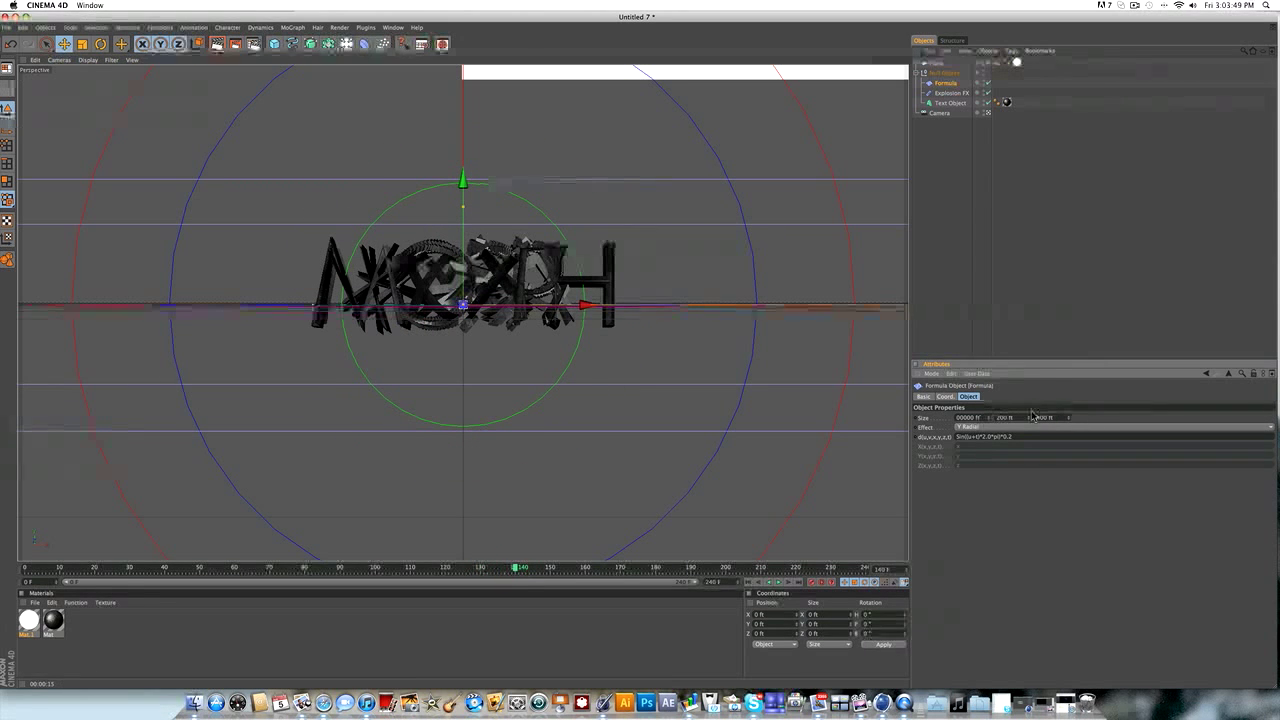
drag(1020, 419, 972, 418)
text(0)
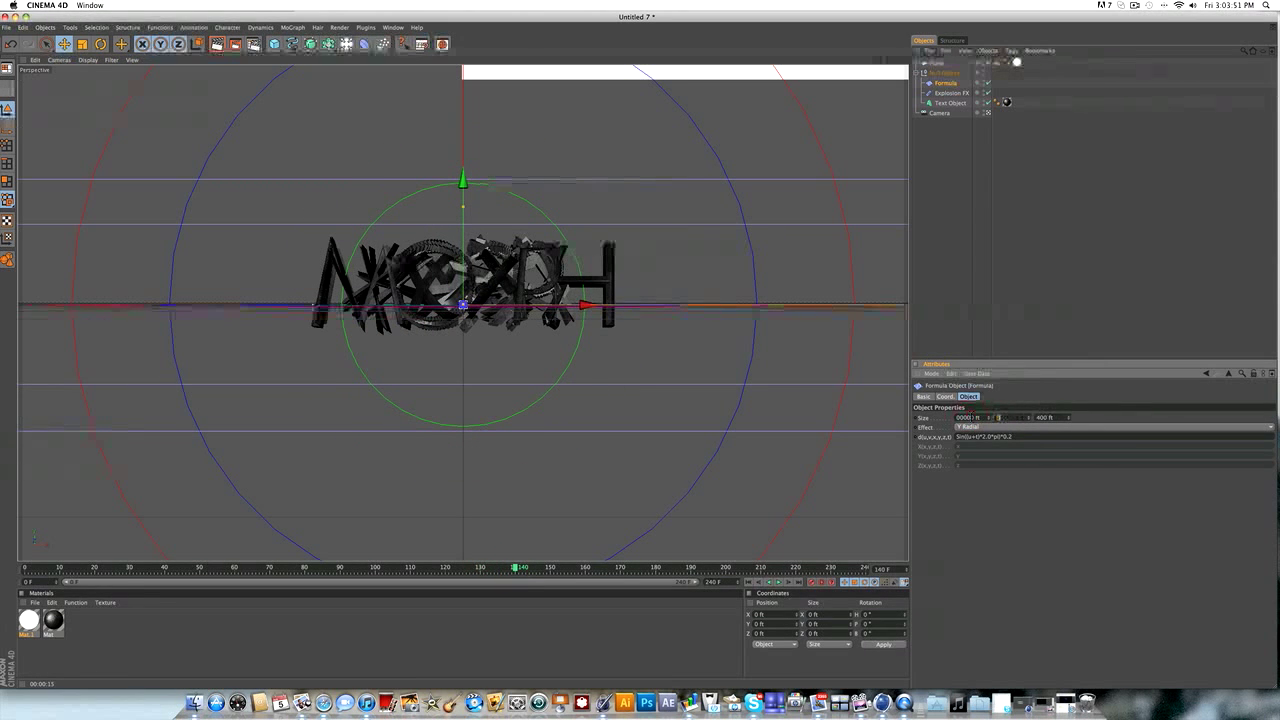
key(Return)
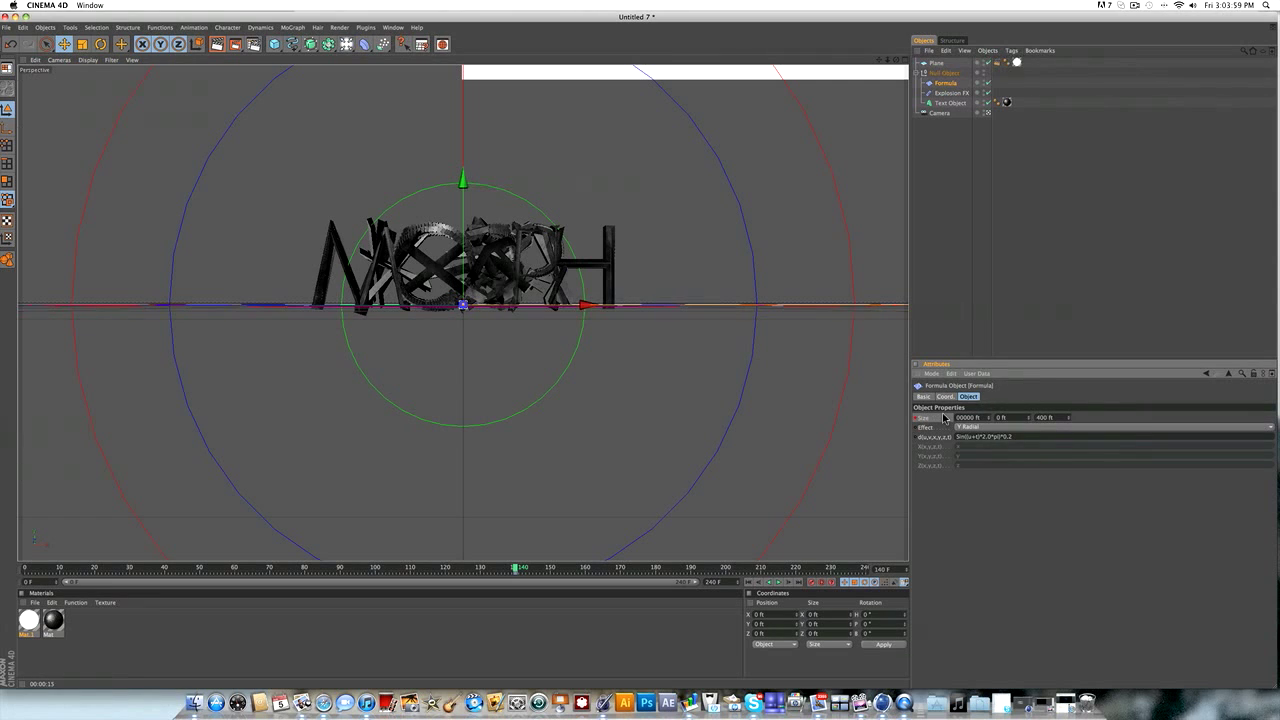
Step: Set the Formula deformer's Y size to 200 ft at frame 30, keyframe its size, and return to frame 0
click(130, 568)
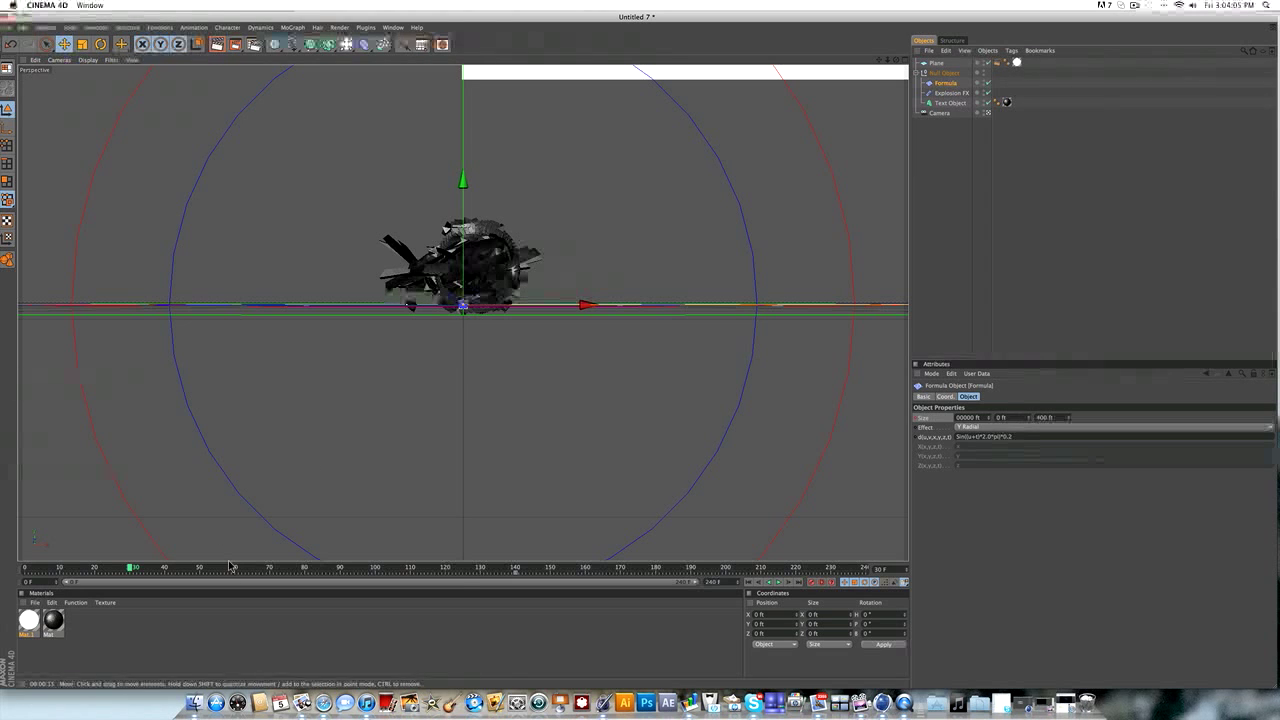
click(1000, 417)
text(2)
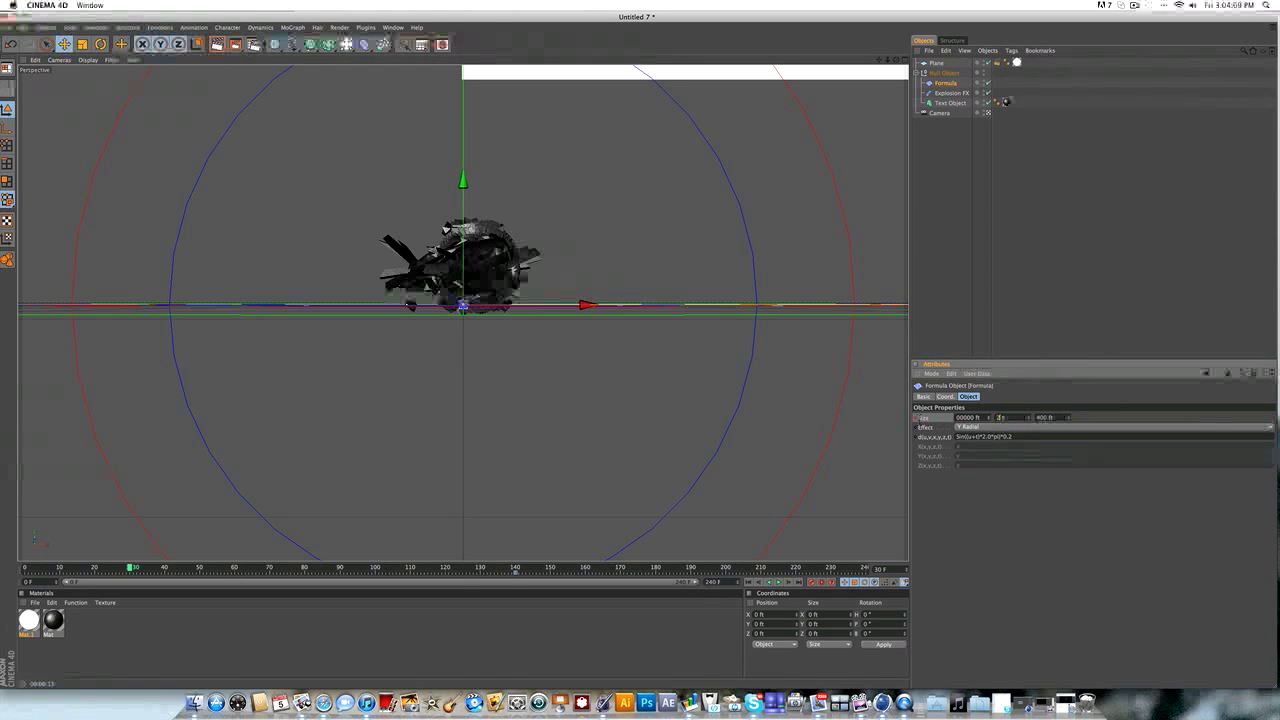
text(00)
key(Return)
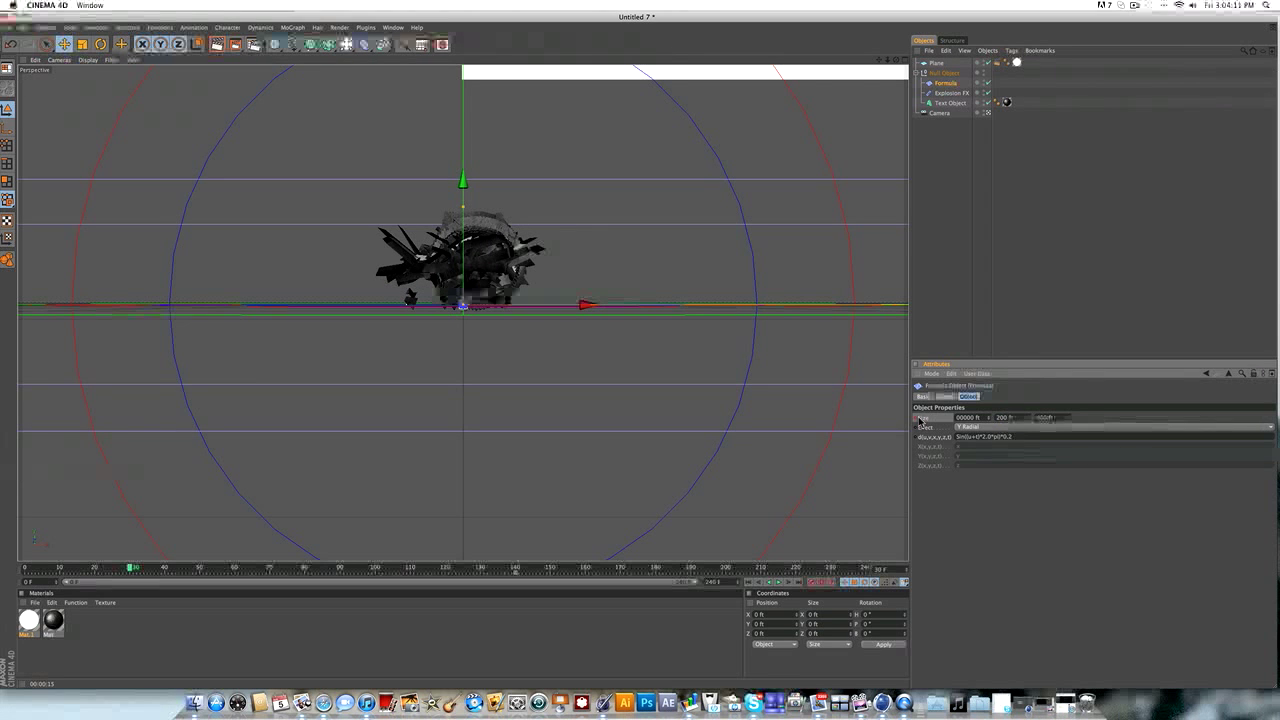
click(123, 568)
right_click(52, 570)
click(5, 566)
click(25, 568)
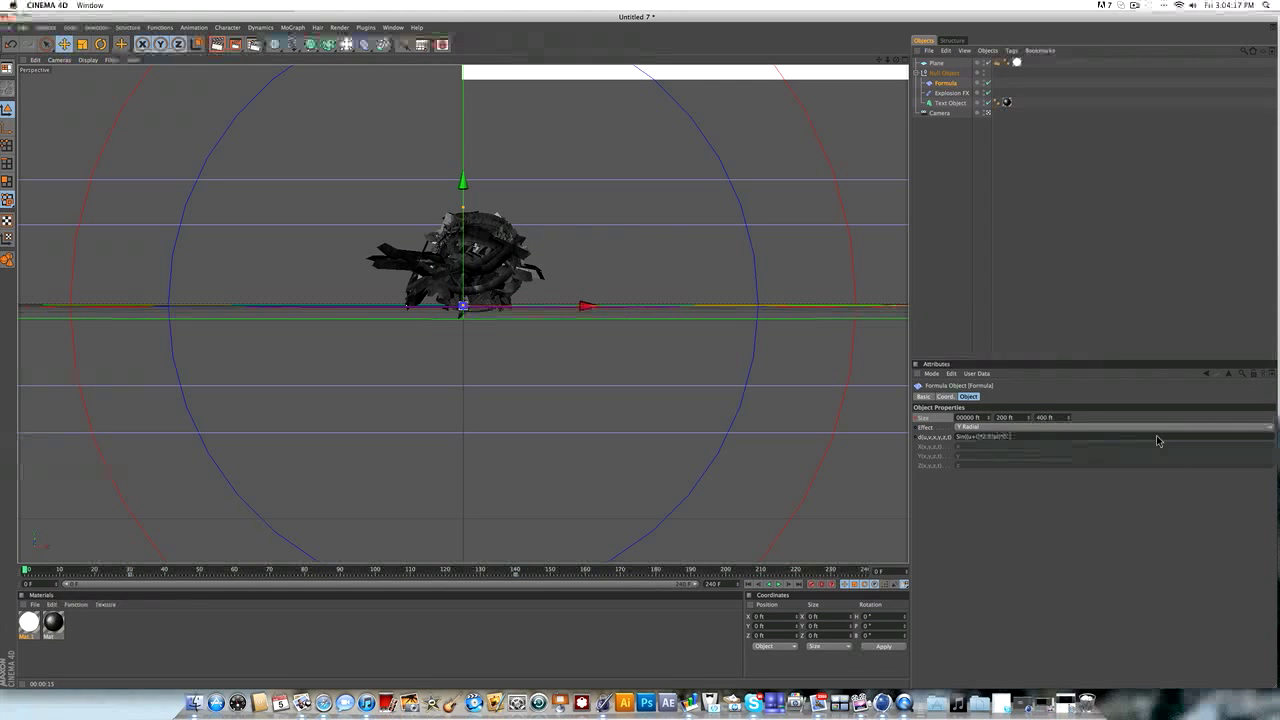
Step: Hide the Formula, Explosion FX and Plane objects in the viewport, and check the animation before returning to frame 0
scroll(669, 283, down, 3)
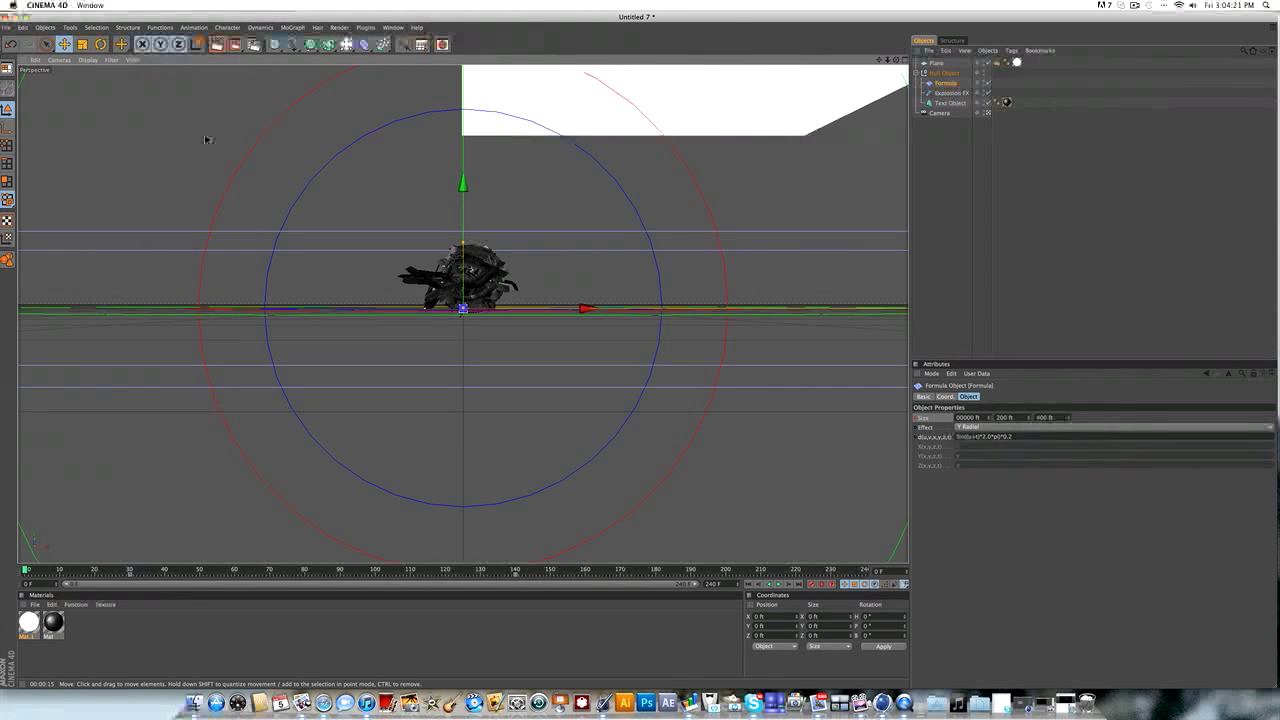
click(985, 84)
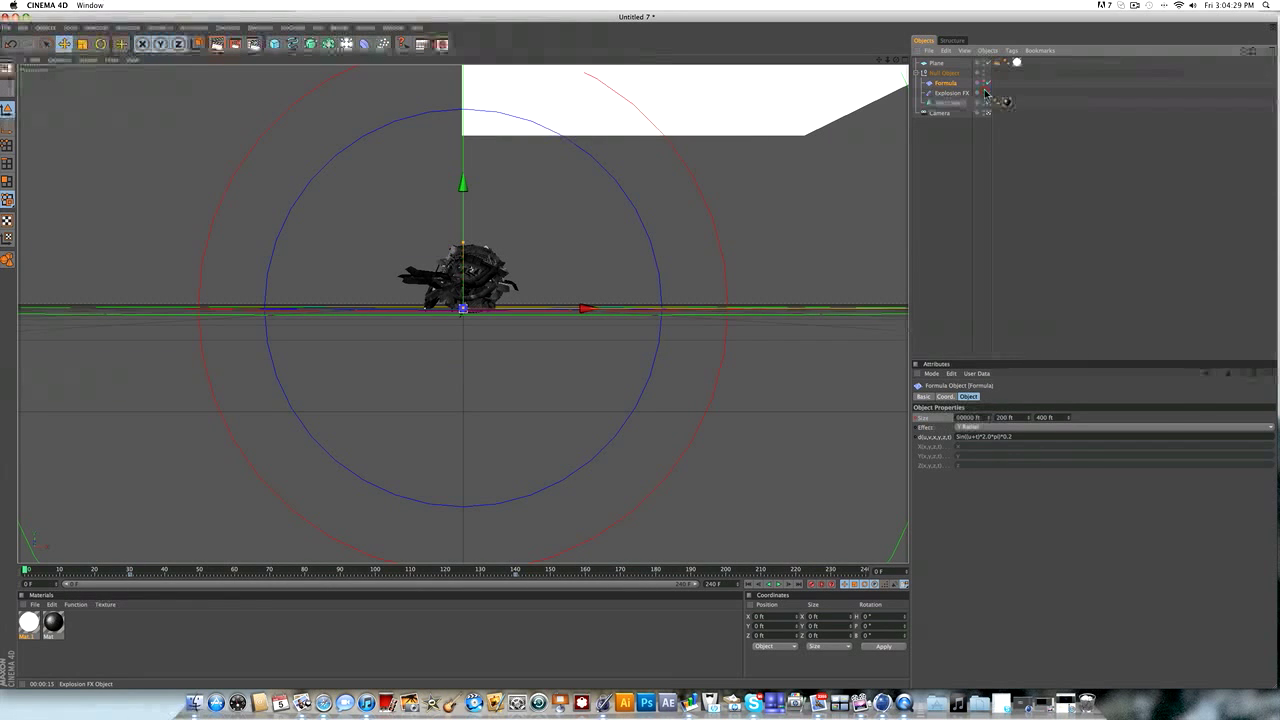
click(985, 92)
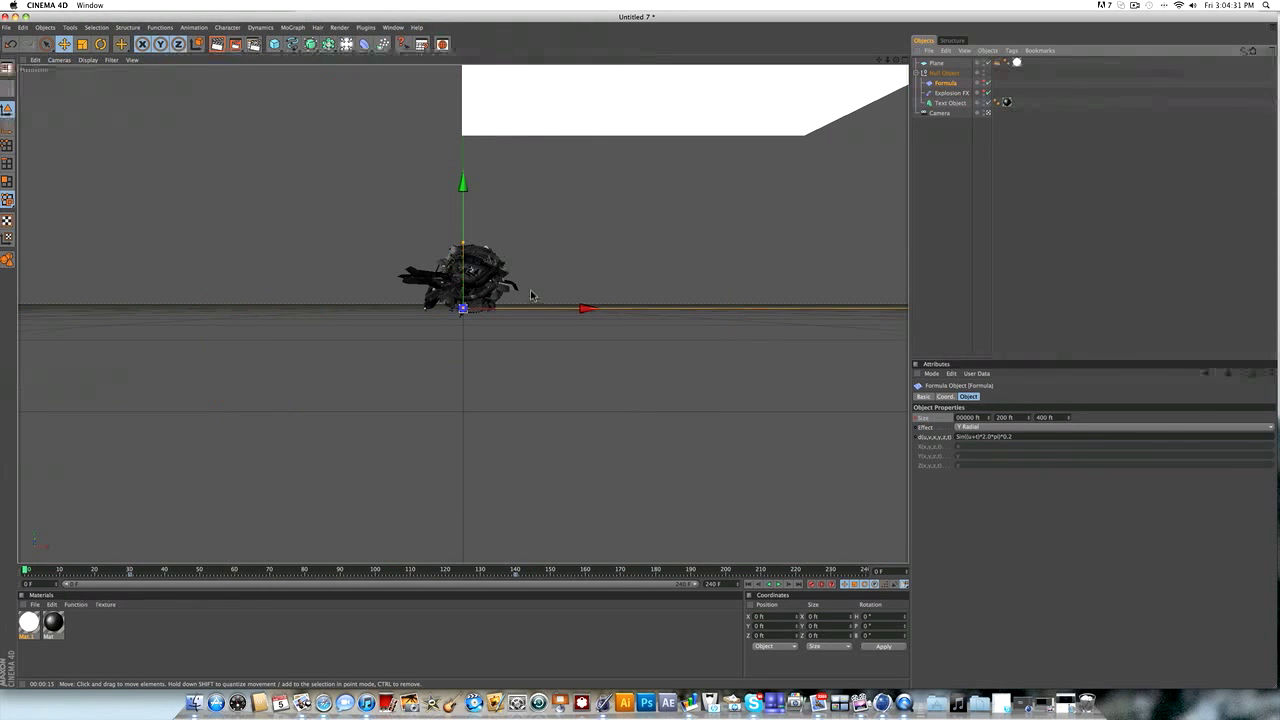
click(985, 64)
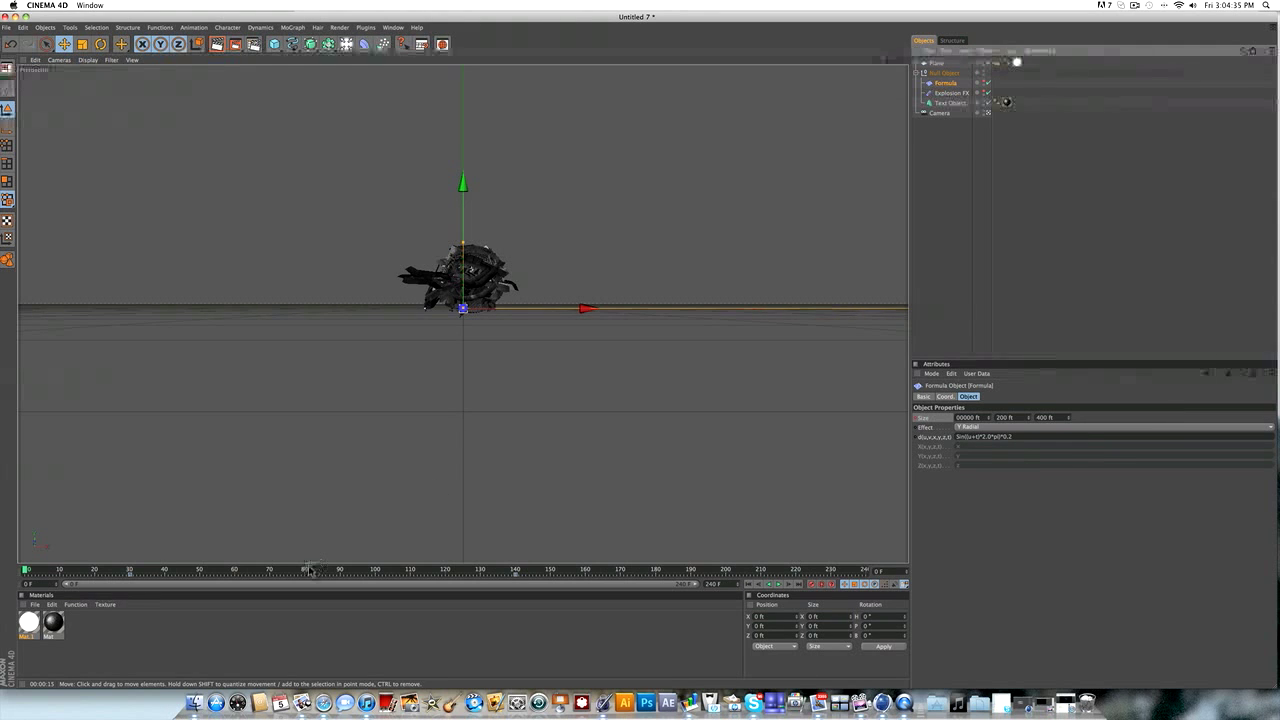
drag(246, 572, 10, 574)
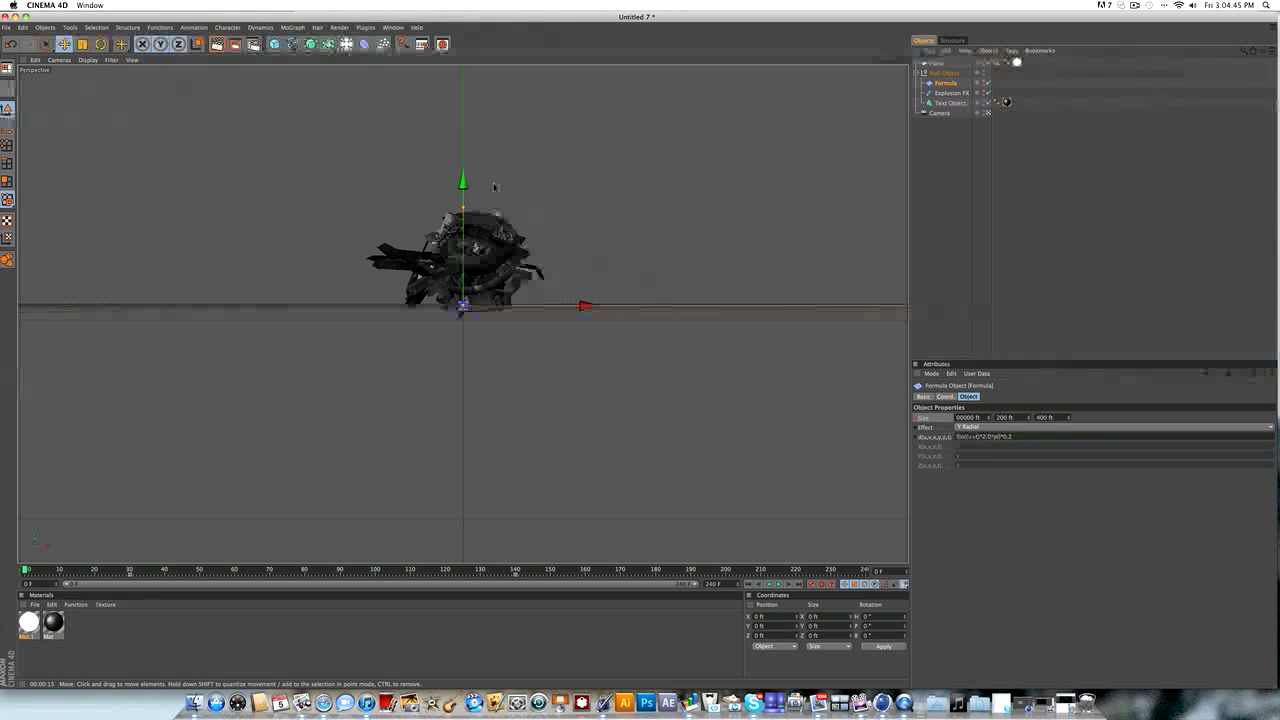
Step: Play back the animation to check how the fragments assemble into the text, and return to frame 0
click(779, 585)
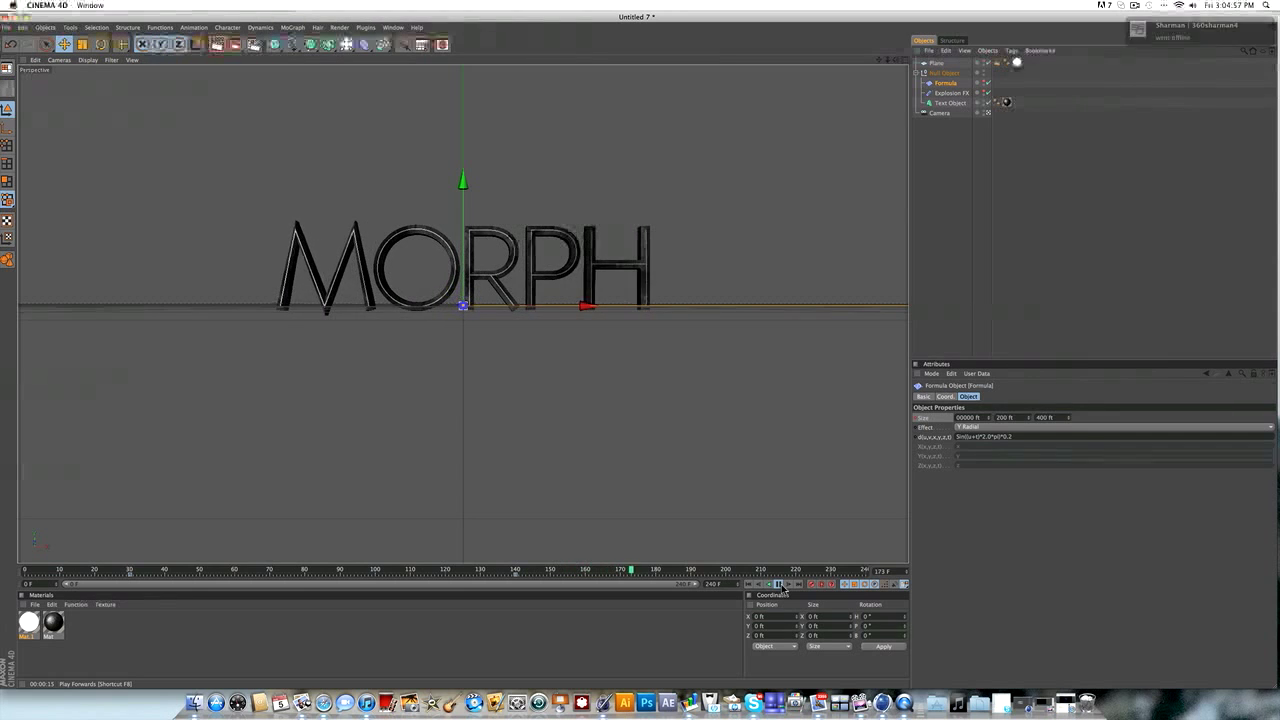
click(785, 586)
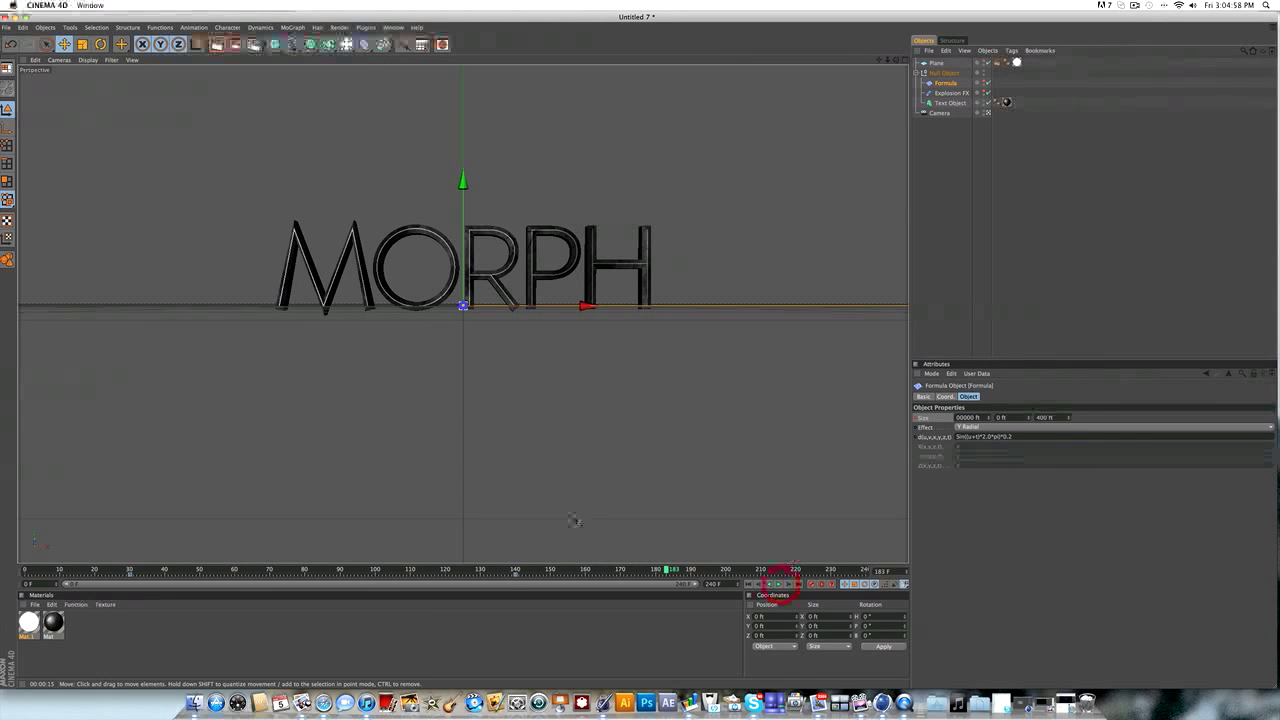
click(487, 570)
drag(487, 570, 2, 585)
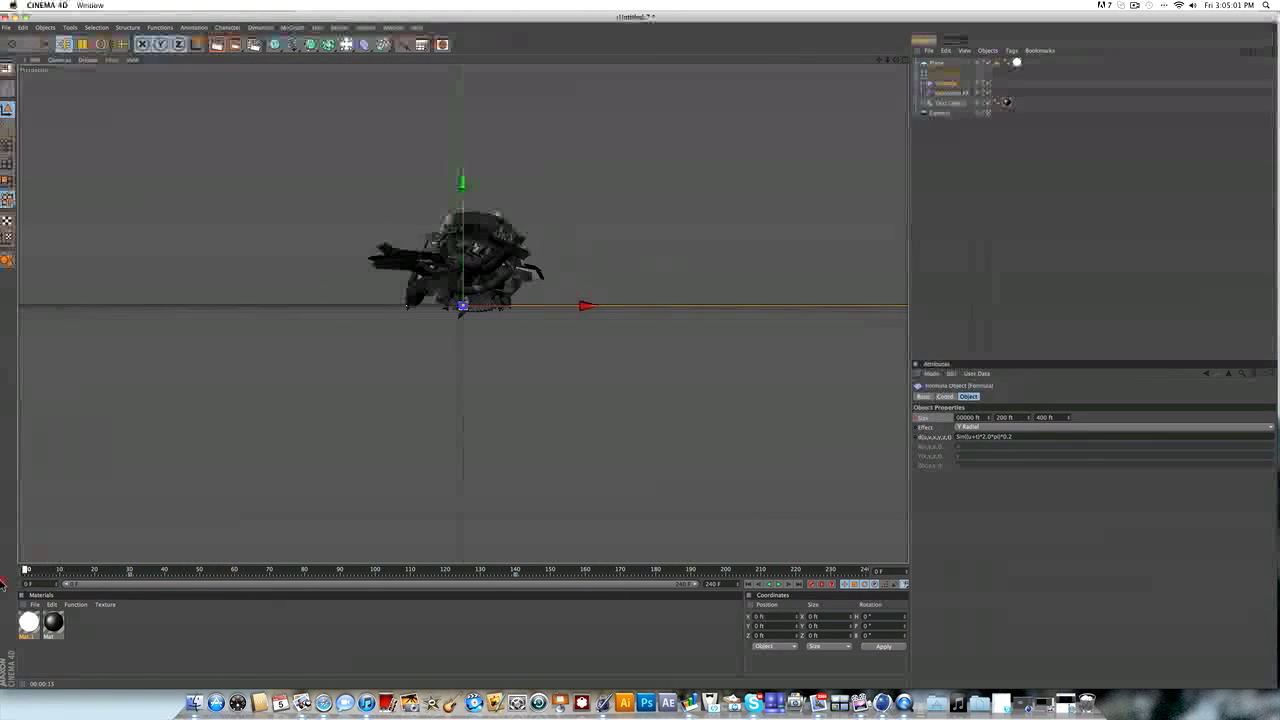
Step: Render the perspective view at frame 30 and compare it with the reference "Morph" intro video in Safari
click(779, 584)
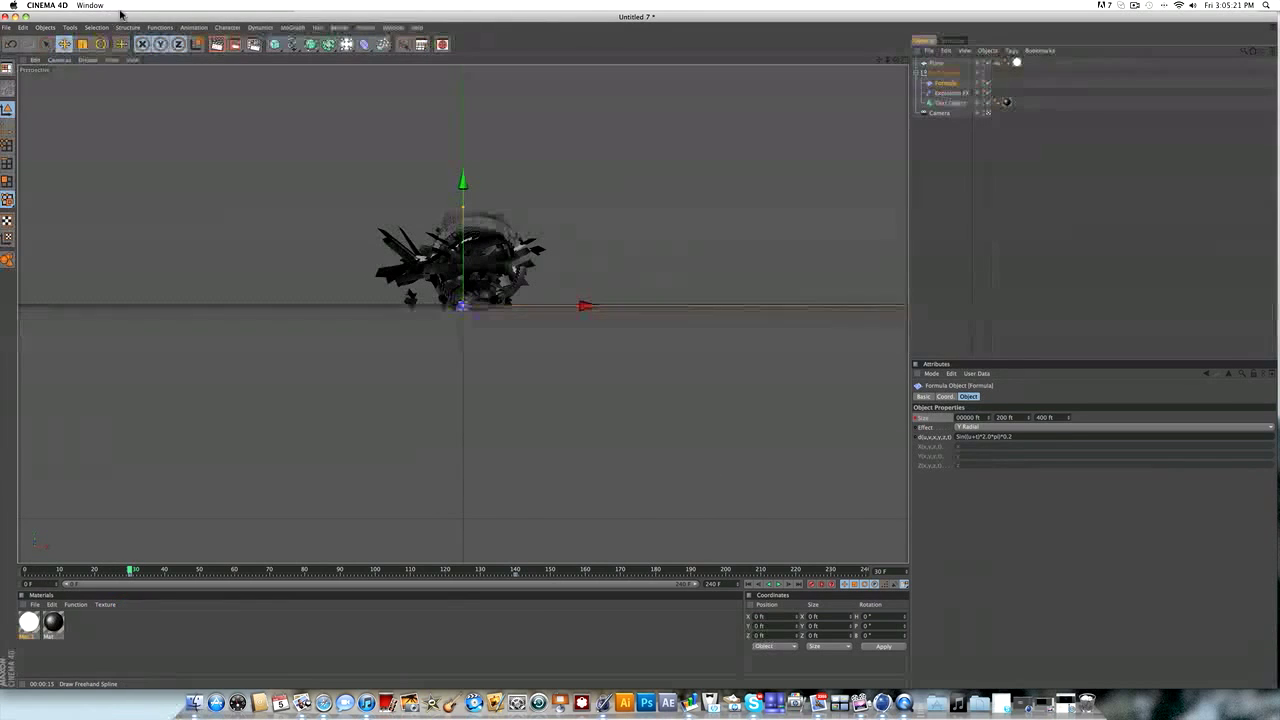
click(216, 46)
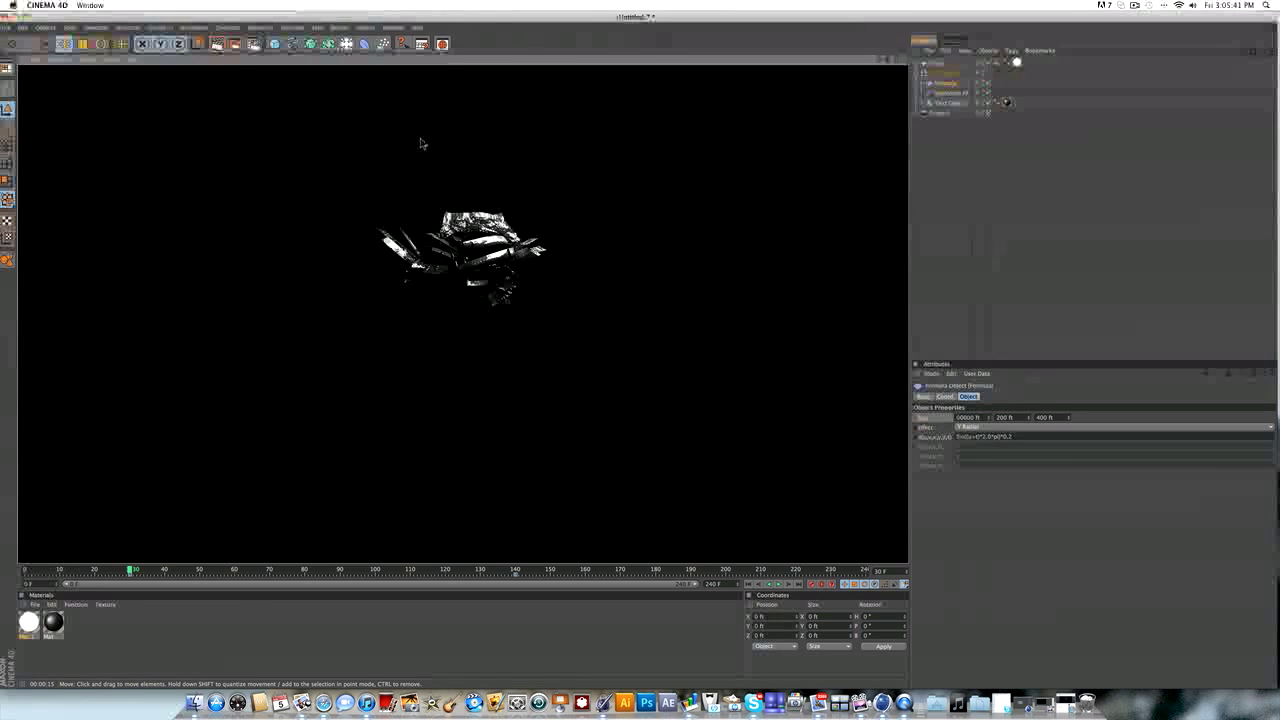
click(1072, 705)
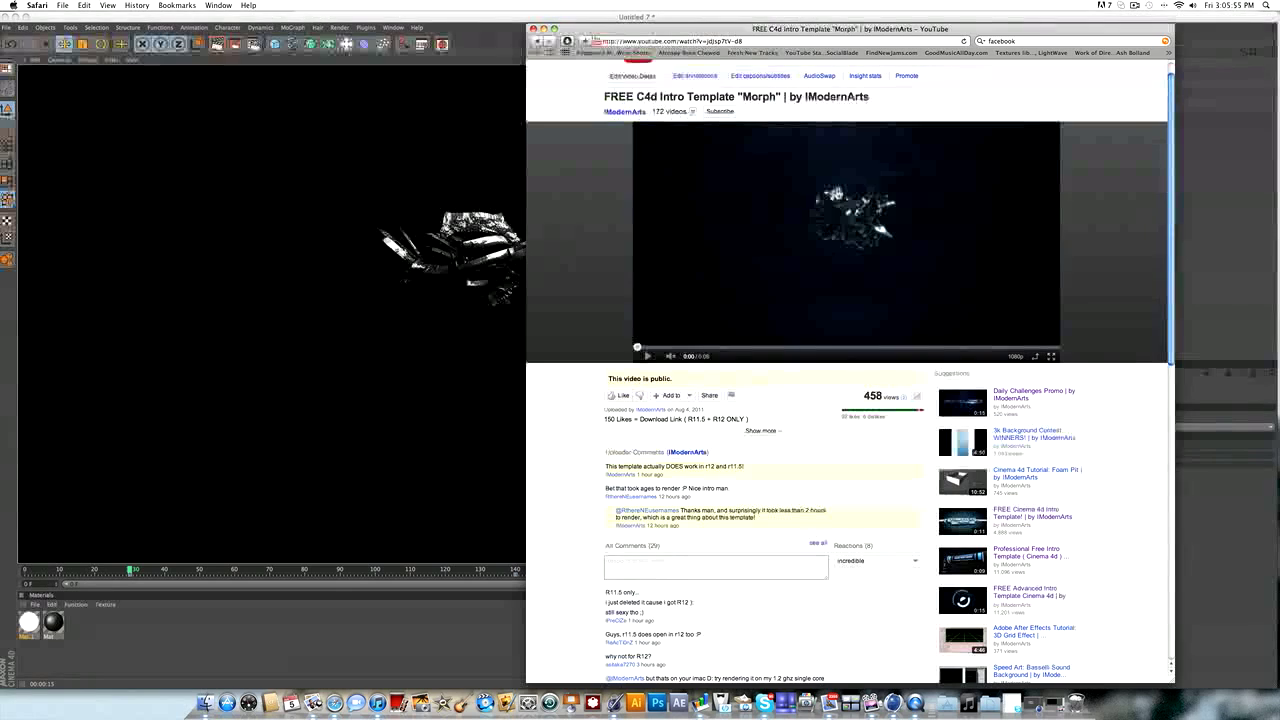
click(545, 30)
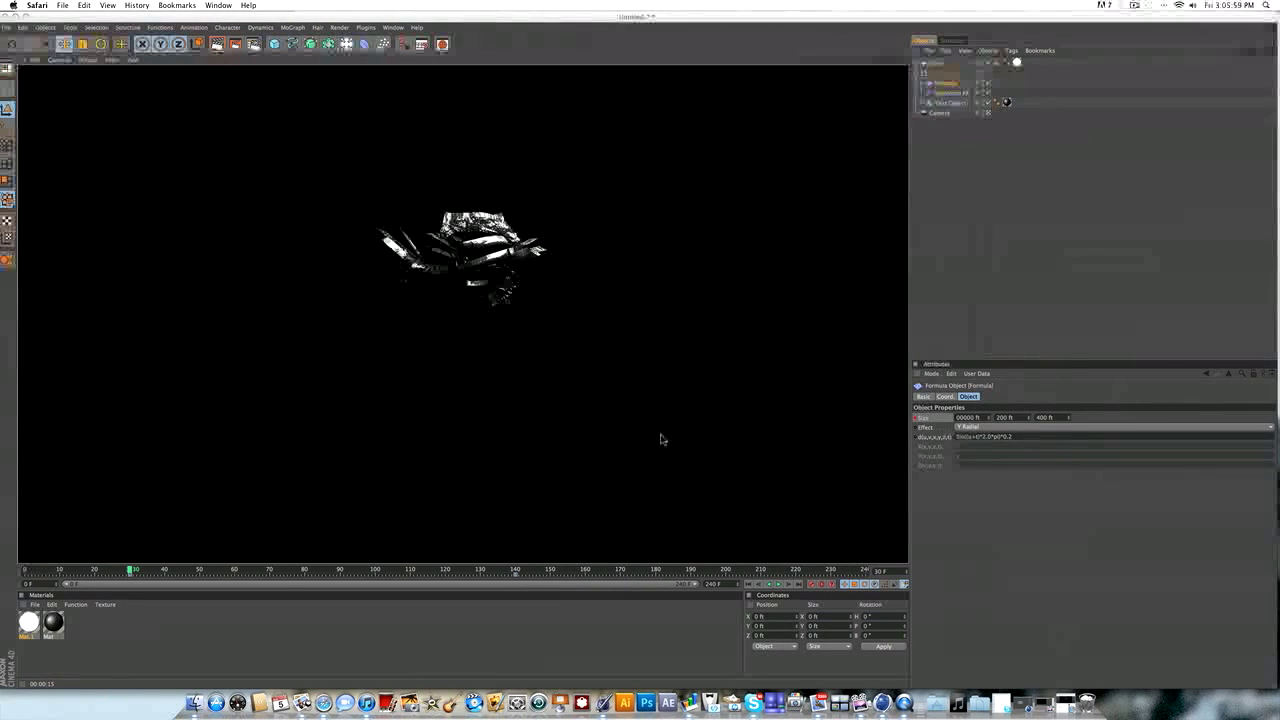
Step: Replay the text animation from frame 0 and move the timeline to the final frame, 240
drag(64, 571, 25, 571)
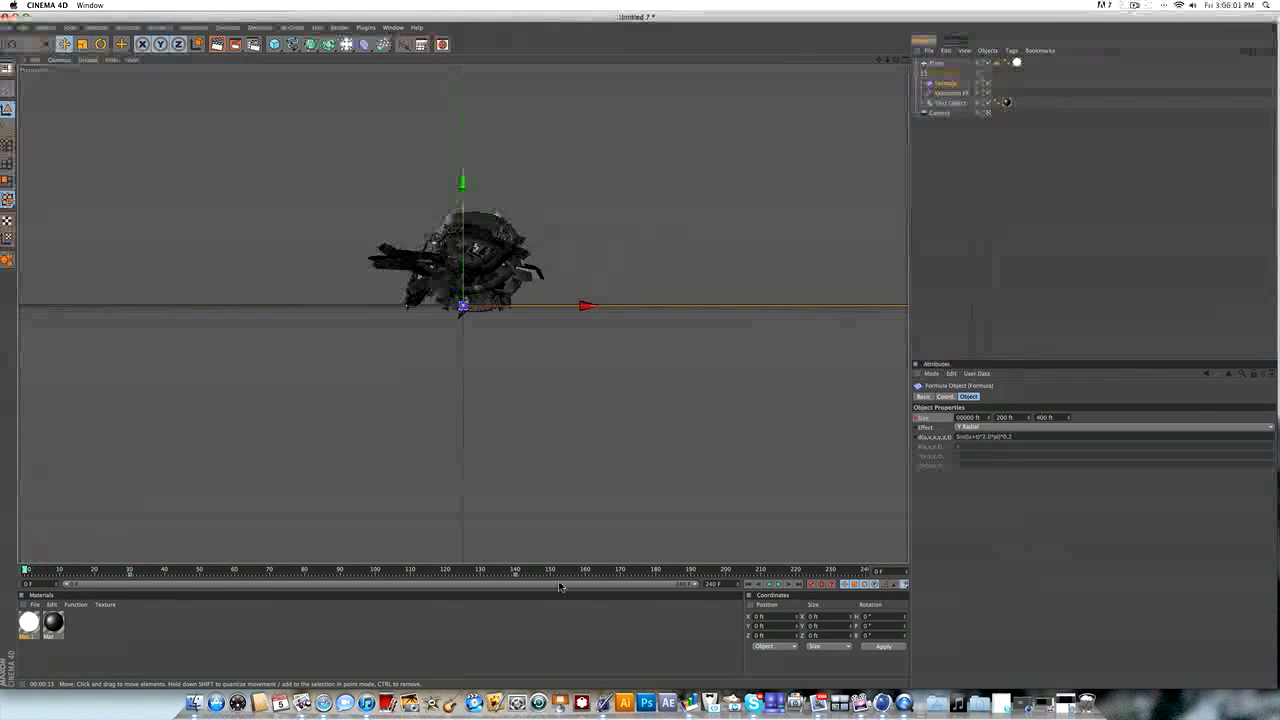
click(778, 586)
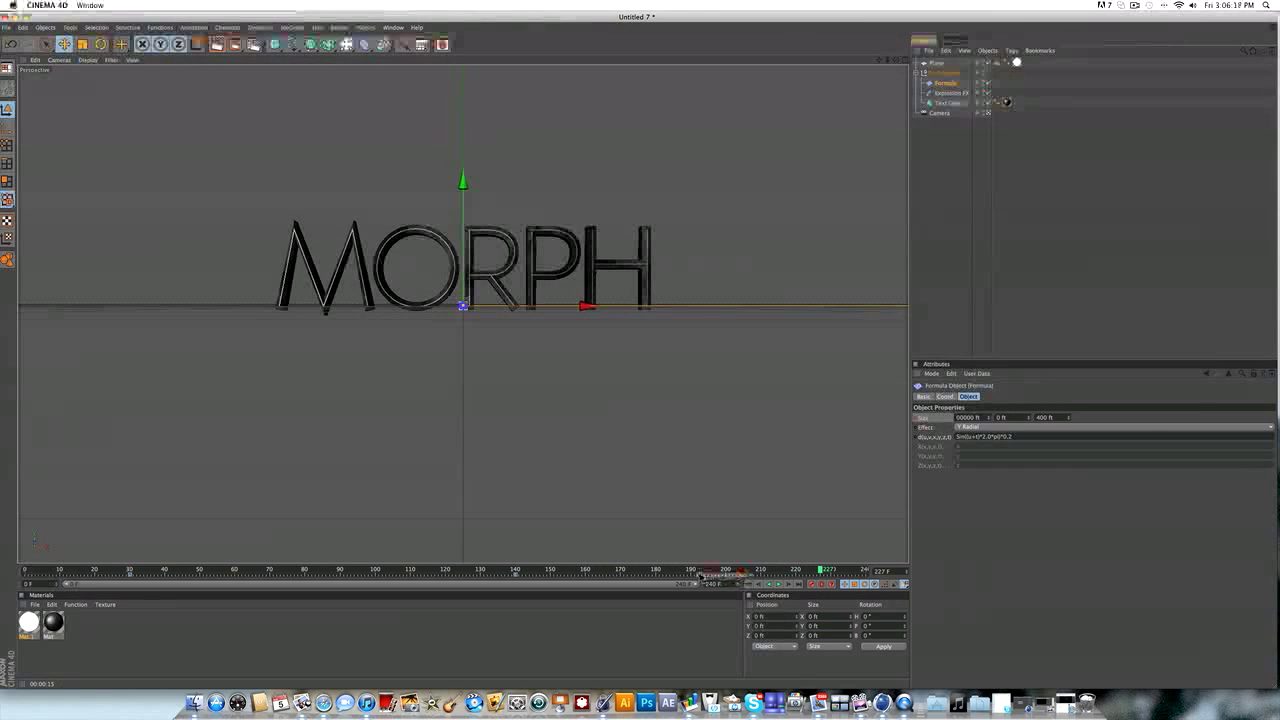
drag(702, 577, 880, 511)
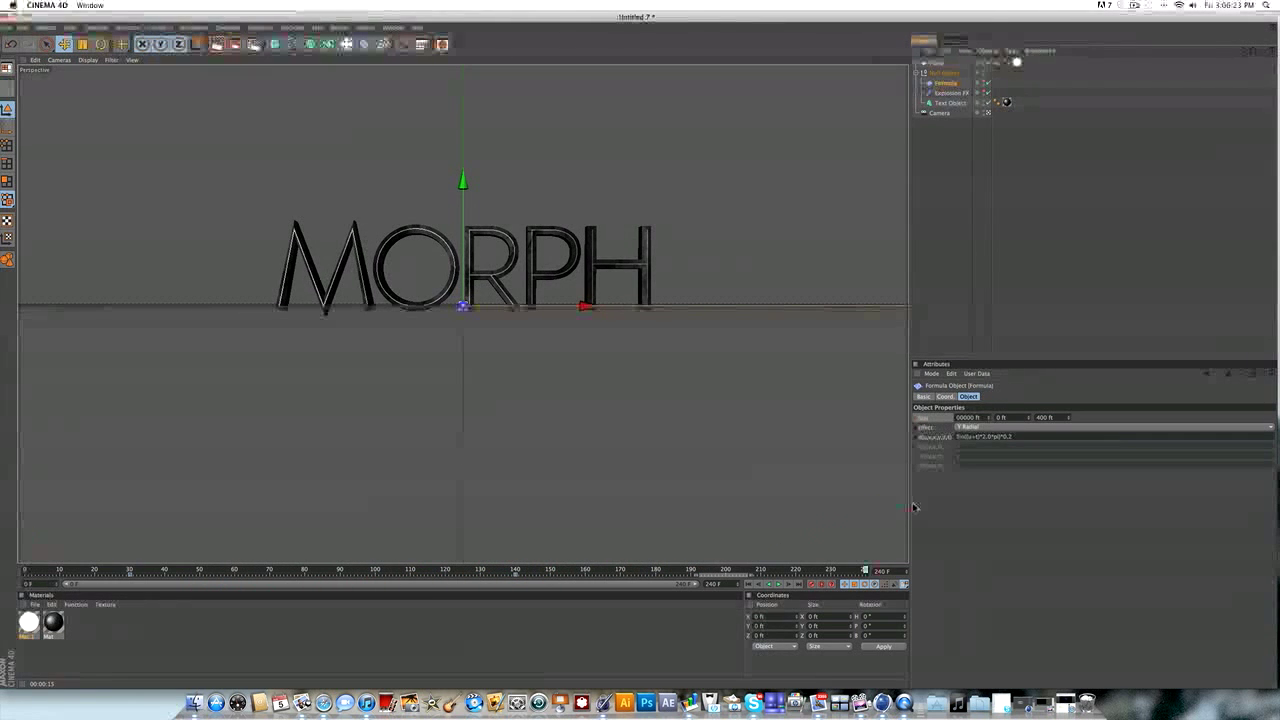